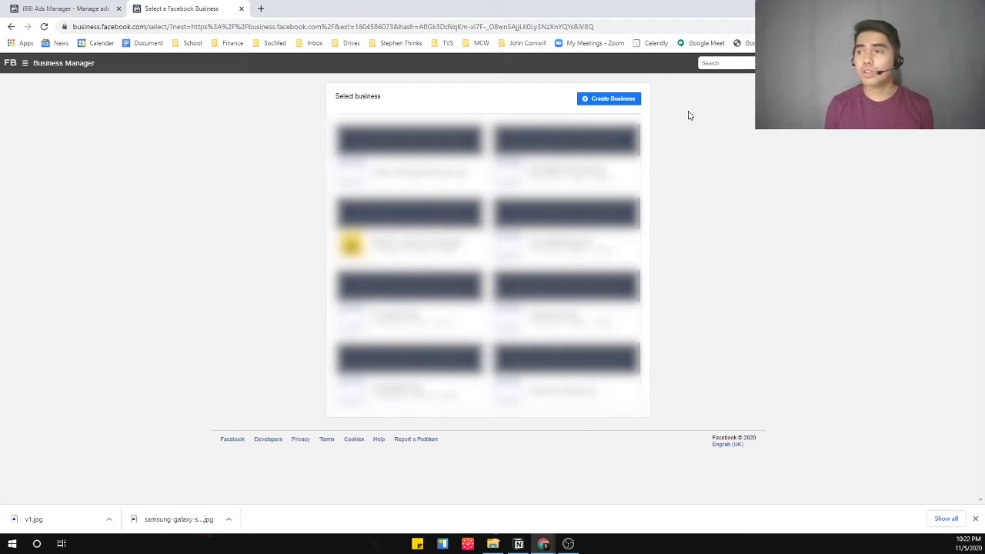
Examine the fields of the form for creating a Business Manager account, and leave it without submitting.
click(619, 100)
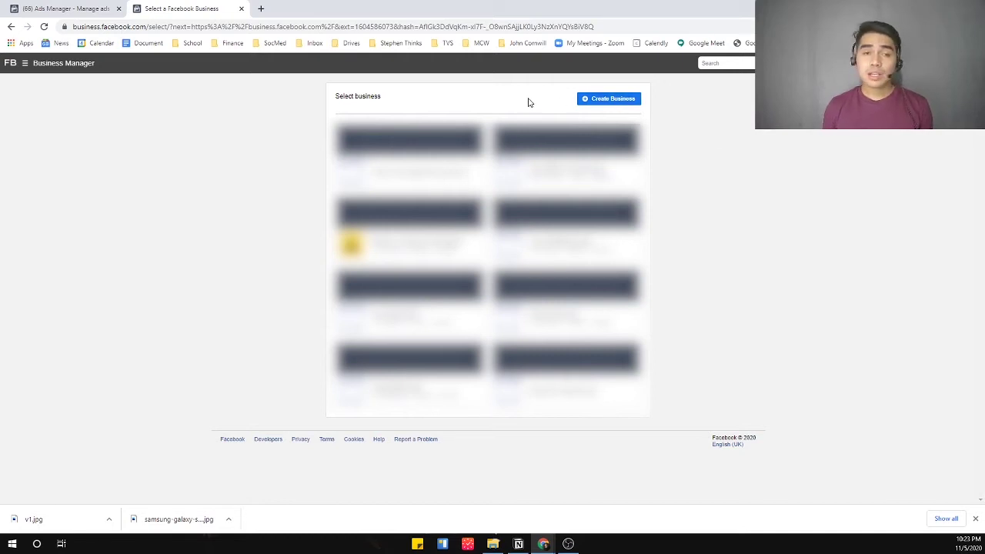
click(589, 102)
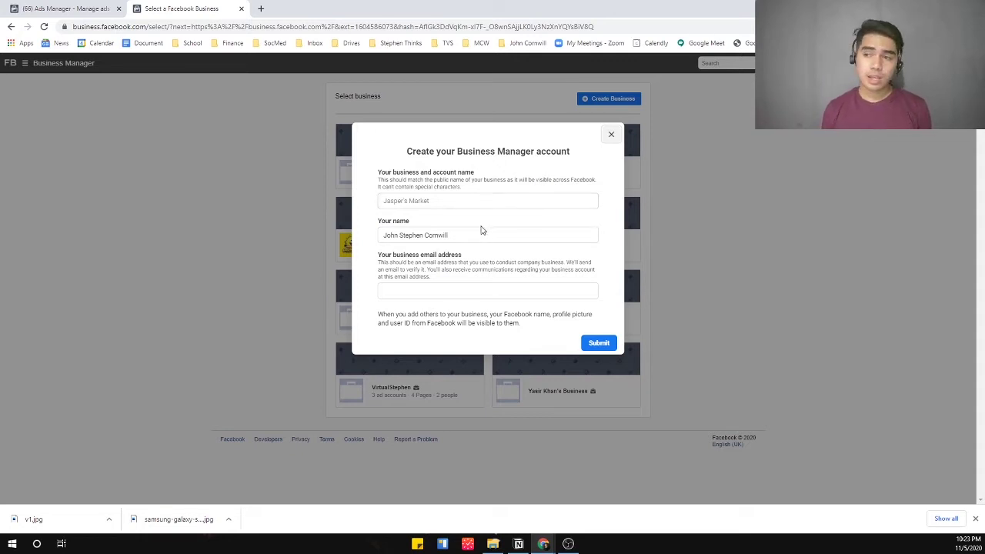
click(469, 288)
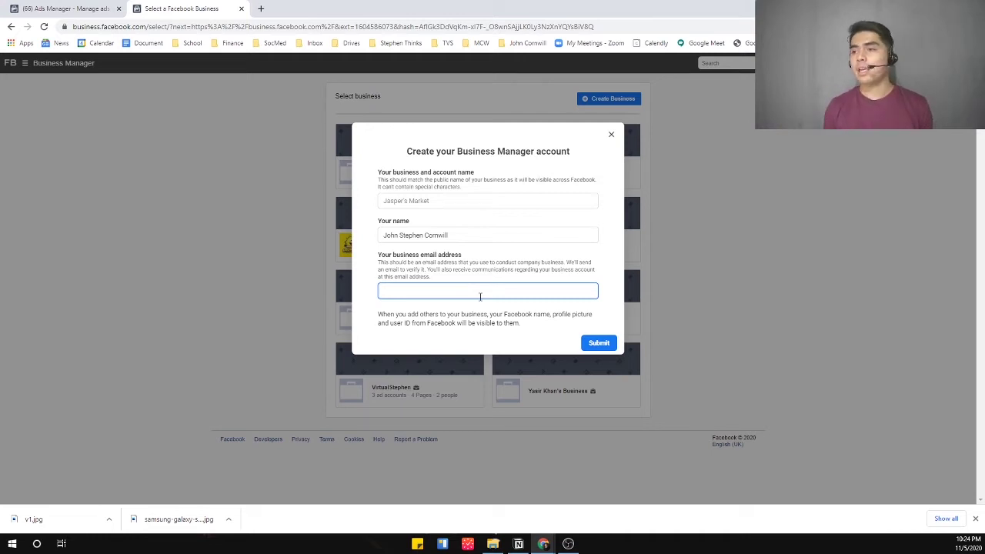
click(611, 134)
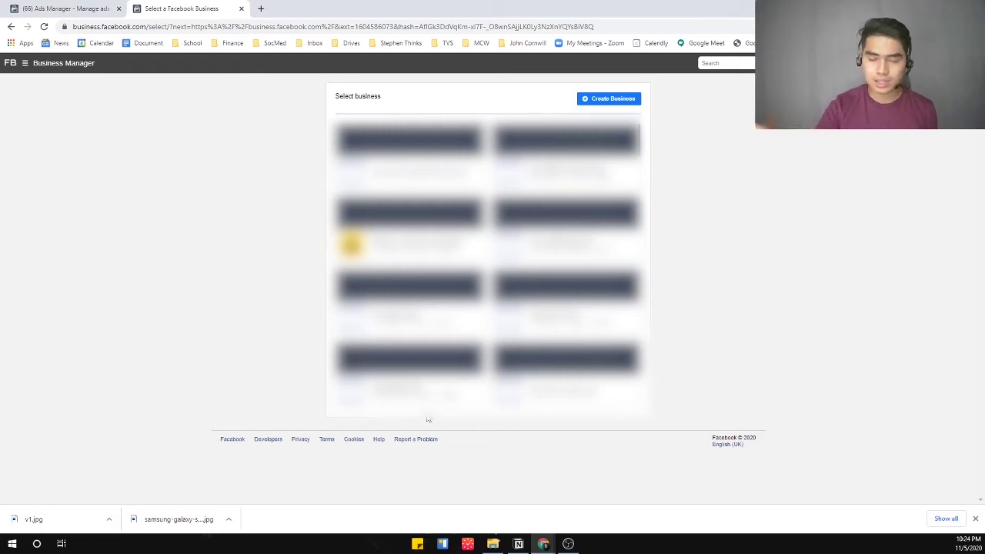
Open the VirtualStephen business and go to its Business settings.
key(F5)
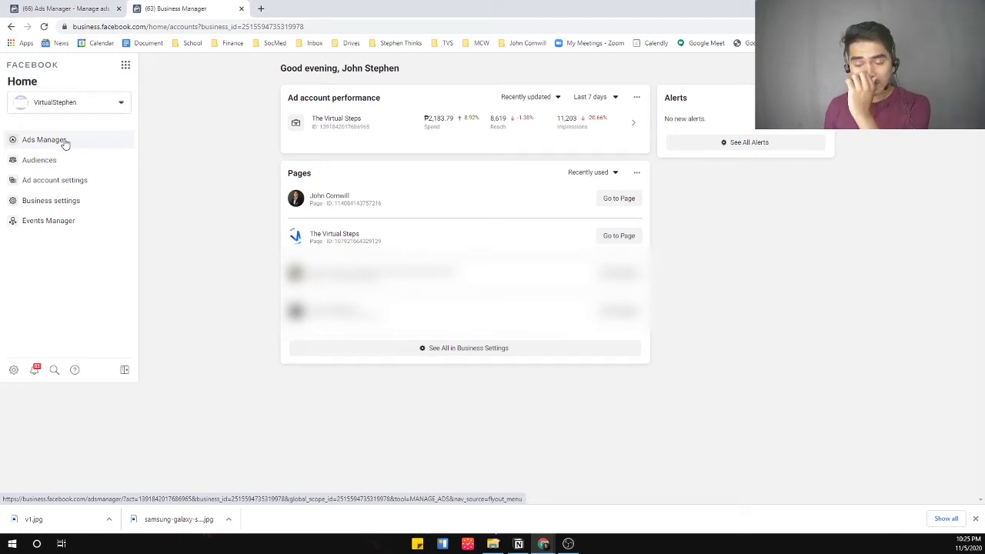
click(91, 207)
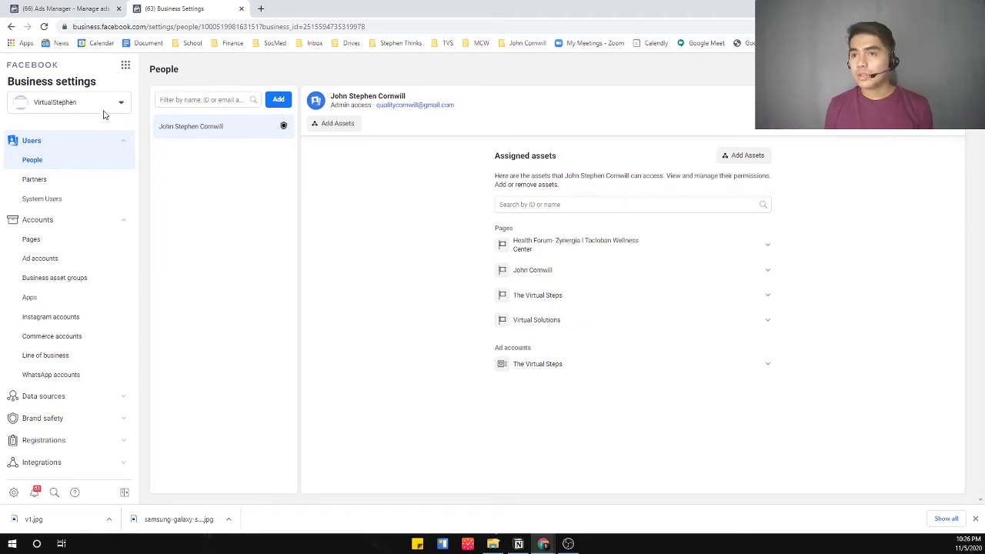
Start an invitation for new people with Admin access, and discard it without entering an email address.
click(215, 99)
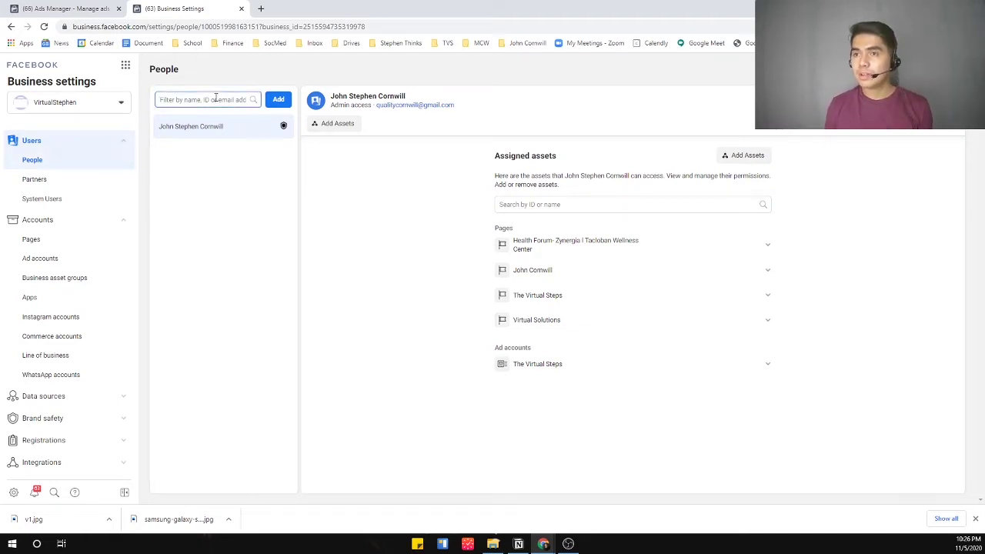
click(280, 100)
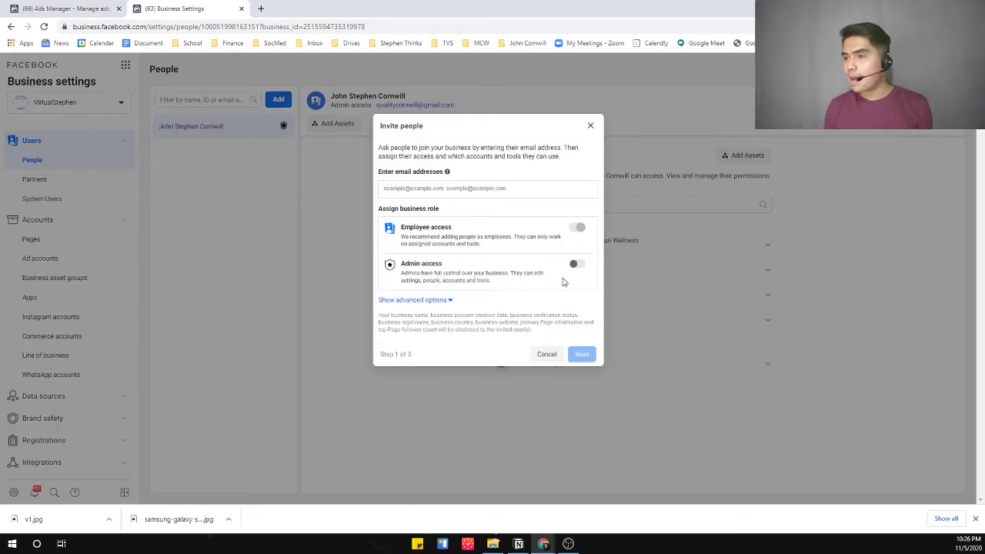
click(577, 264)
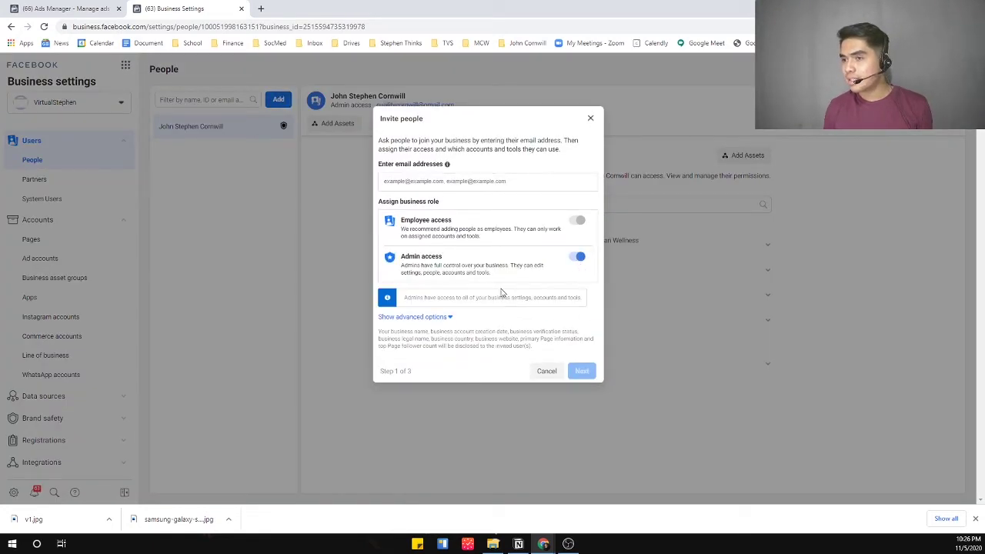
click(496, 180)
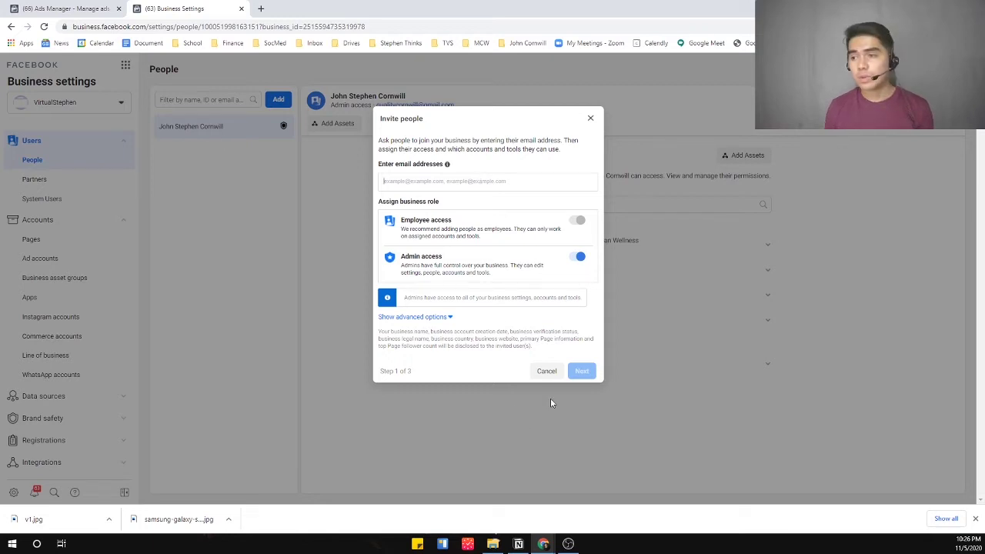
click(591, 120)
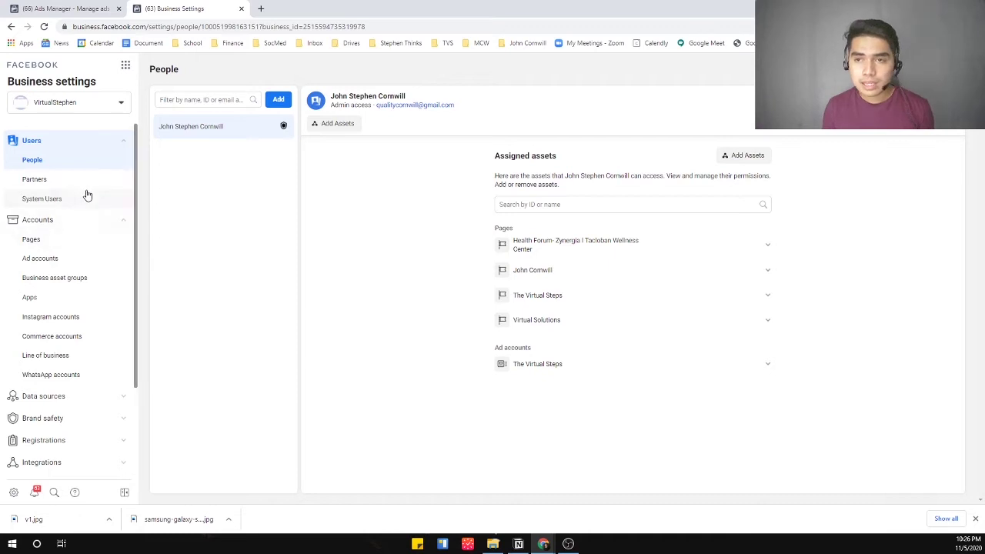
Go to the business's Pages and examine the options for adding a Page, without choosing one.
click(71, 247)
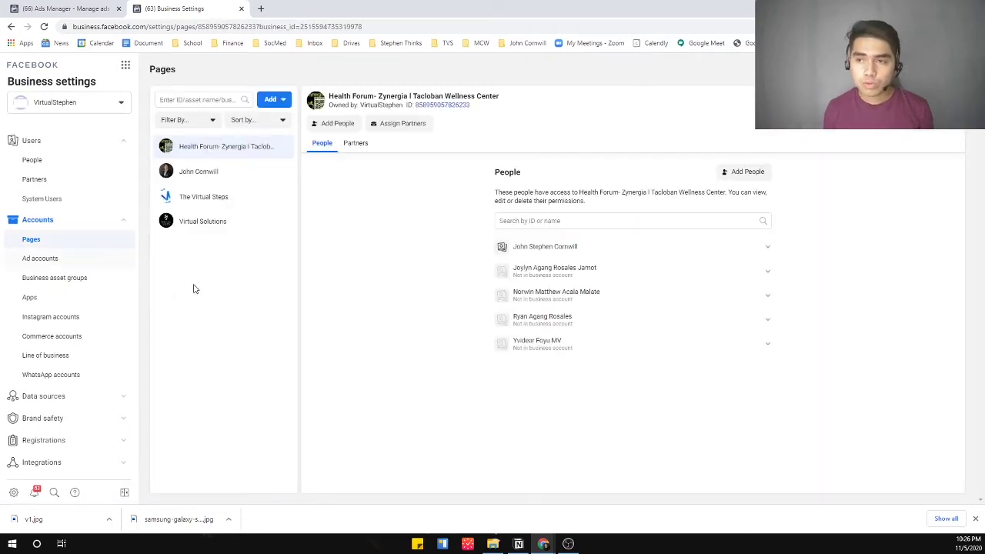
click(271, 101)
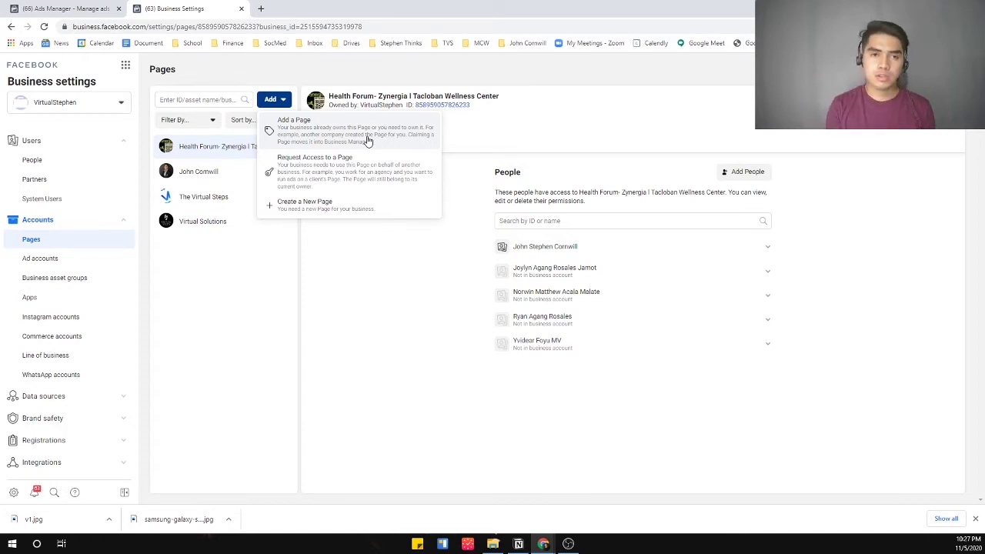
click(374, 308)
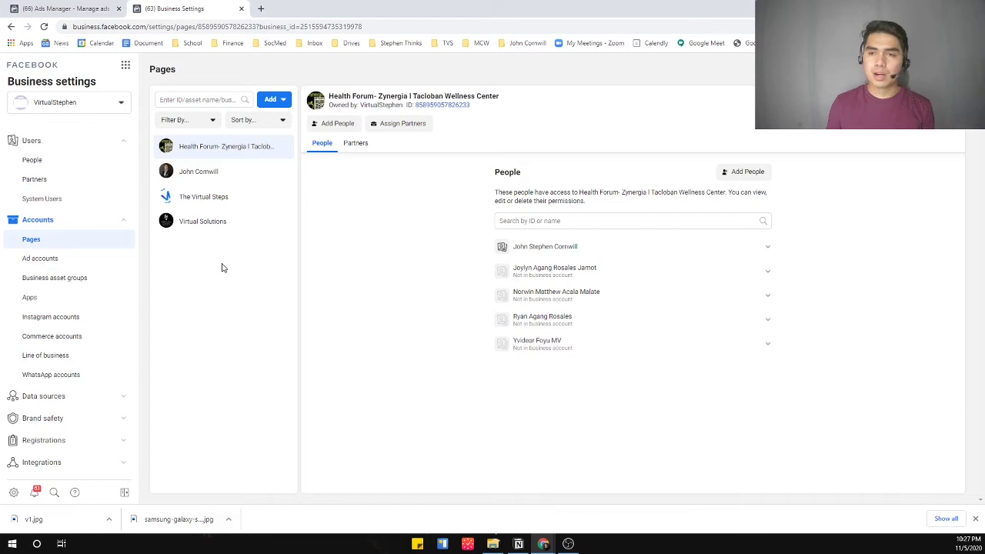
Go to the business's Ad accounts and examine the options for adding an ad account, without choosing one.
click(93, 261)
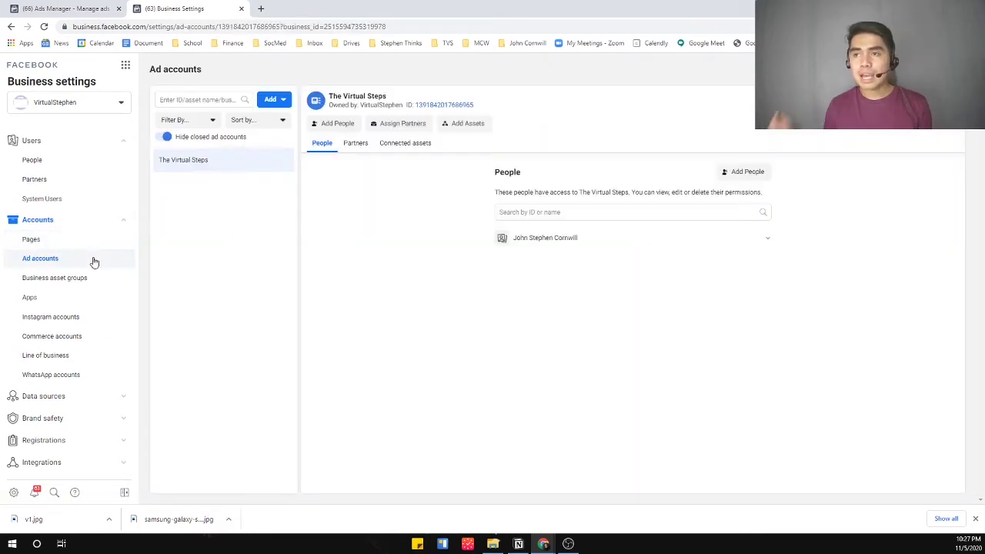
click(274, 99)
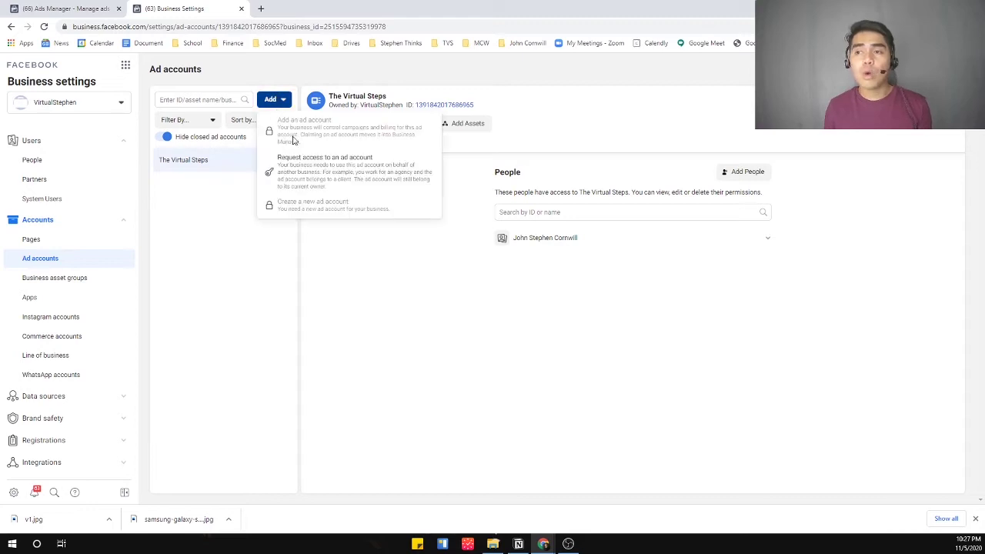
click(199, 265)
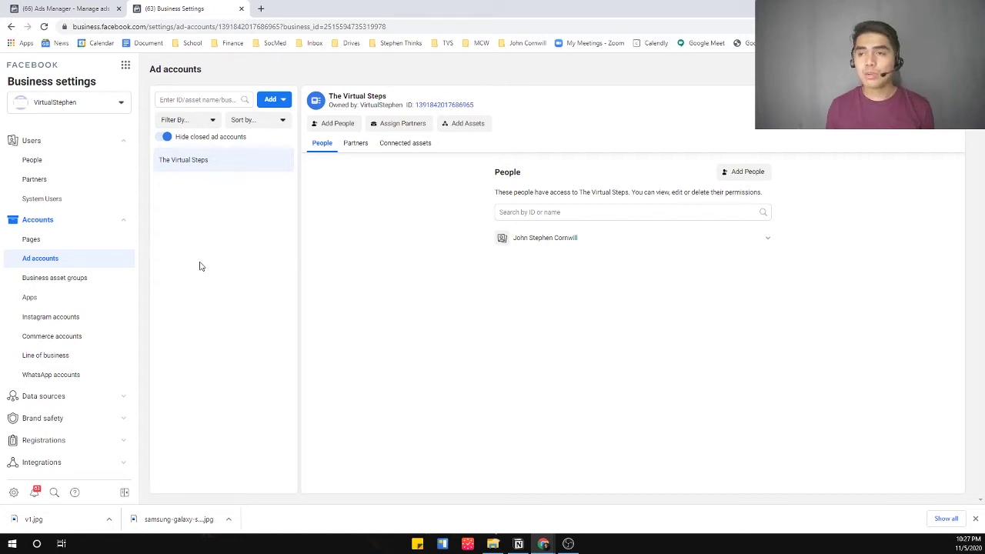
click(274, 103)
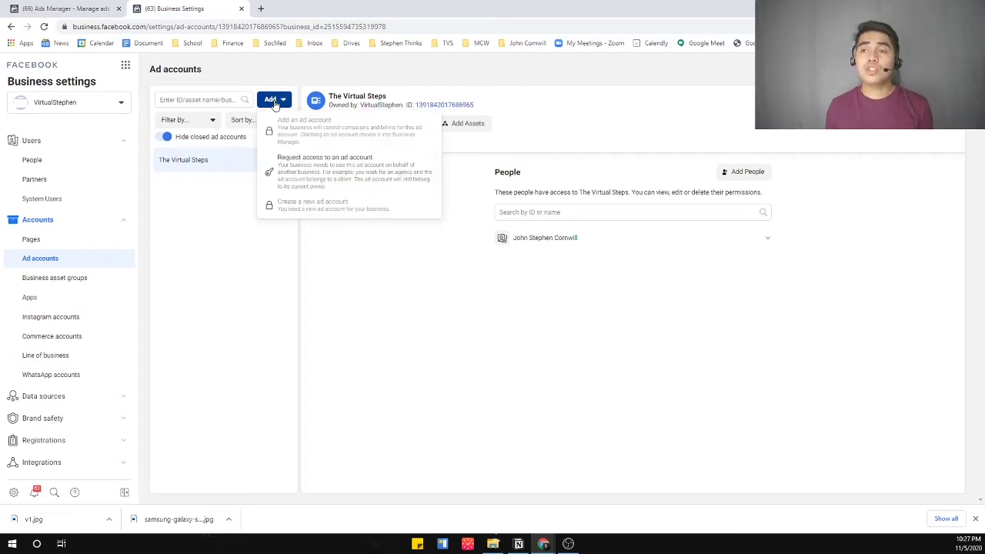
click(222, 284)
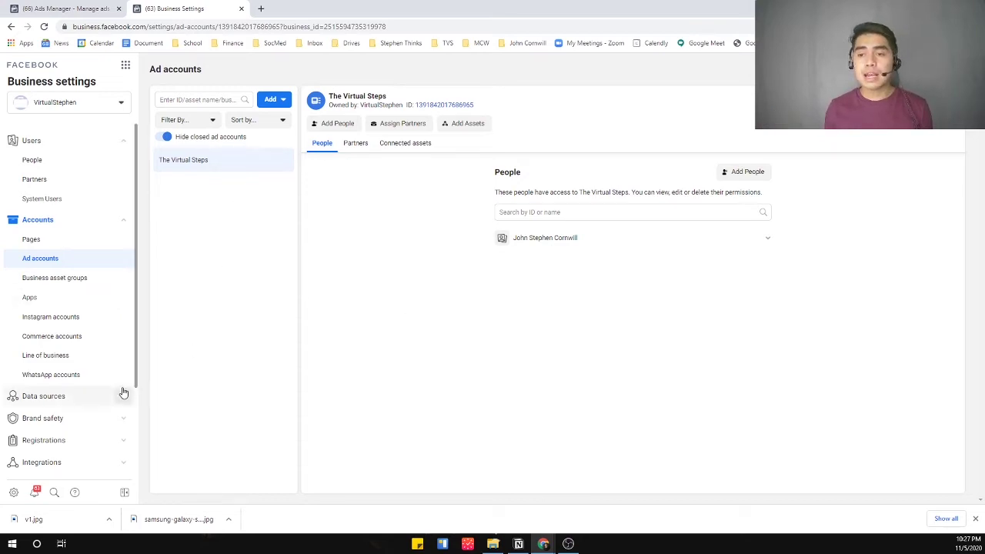
Expand the Data sources section of the Business settings to view its entries.
scroll(123, 393, down, 2)
click(120, 348)
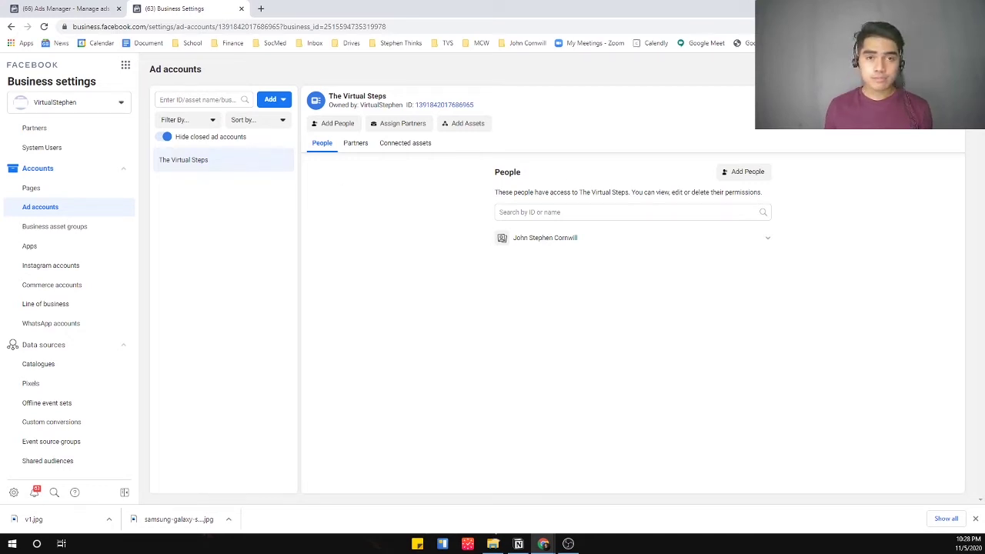
Open The Virtual Steps ad account in Ads Manager and start creating a new campaign.
click(770, 119)
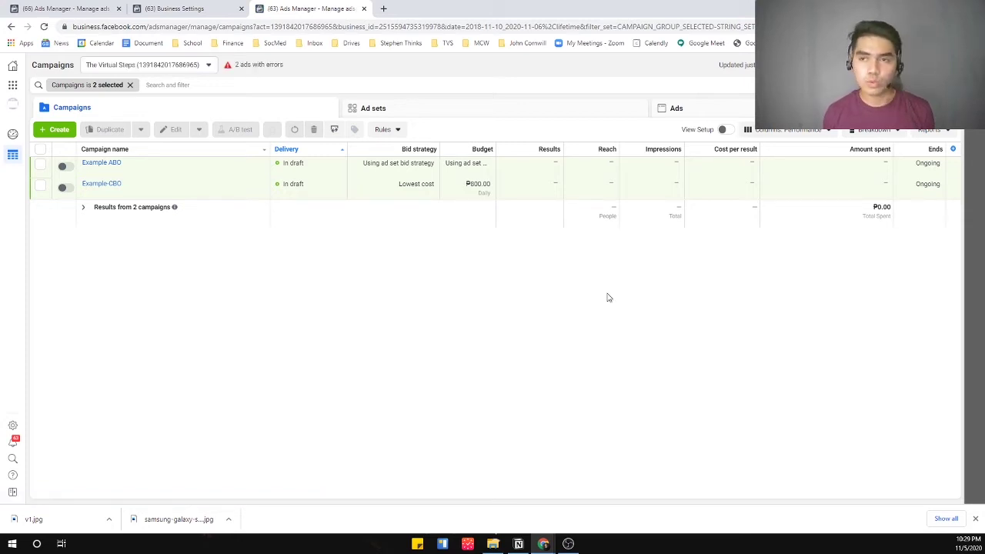
click(64, 131)
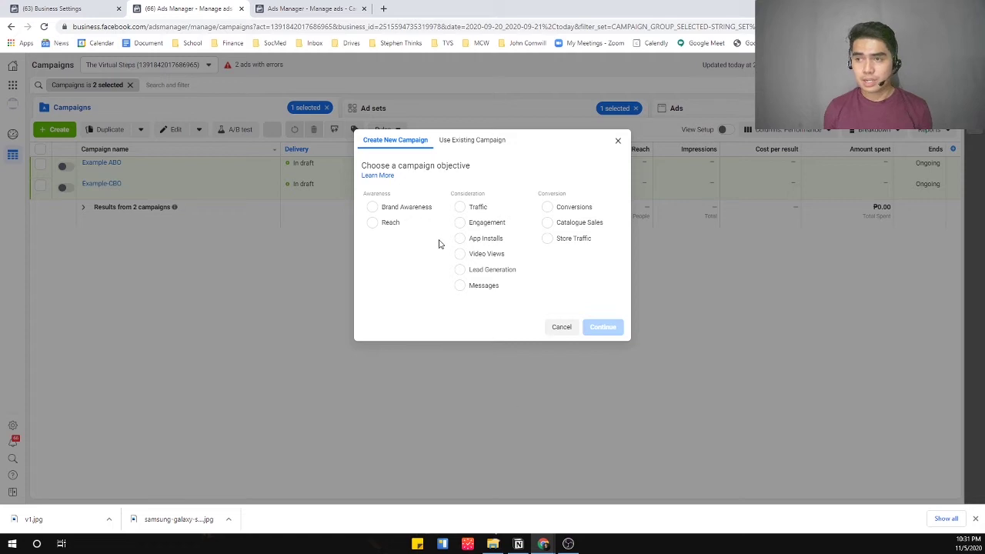
Examine the descriptions of the available campaign objectives across the Awareness, Consideration and Conversion groups.
mouse_move(439, 210)
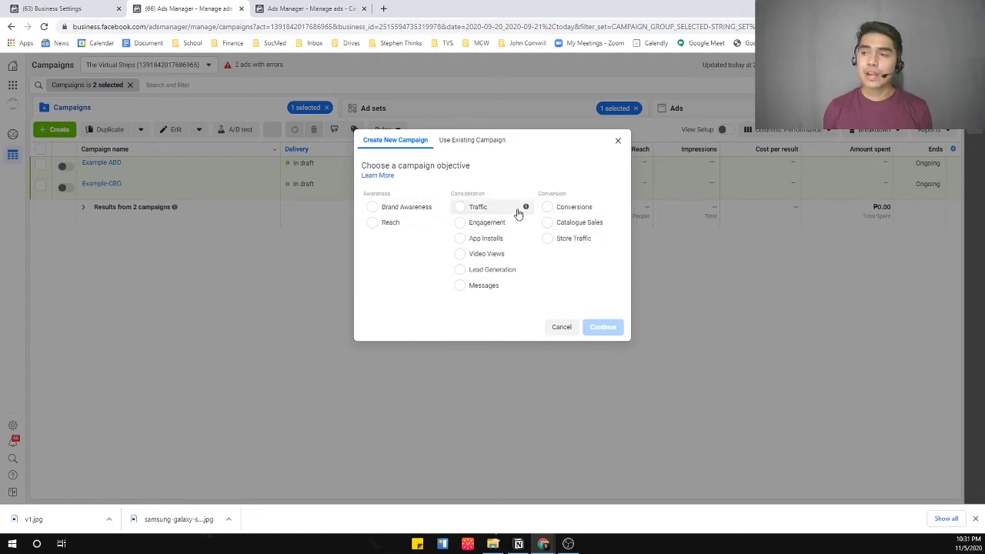
mouse_move(527, 209)
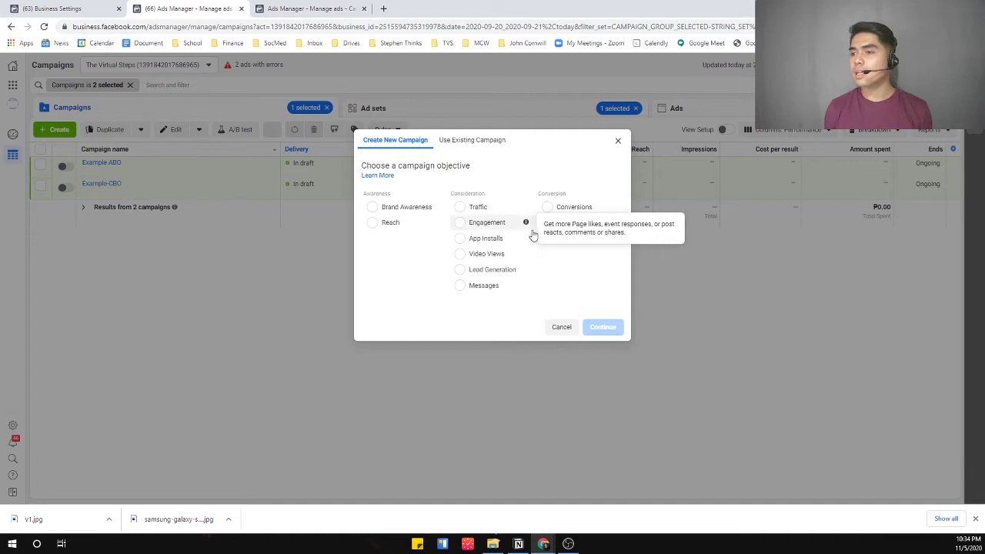
mouse_move(527, 240)
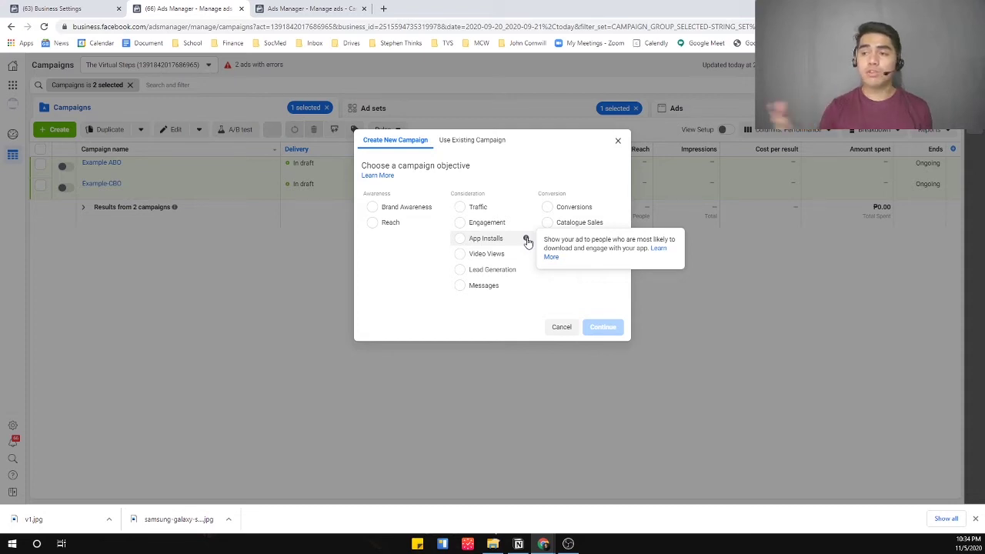
mouse_move(526, 258)
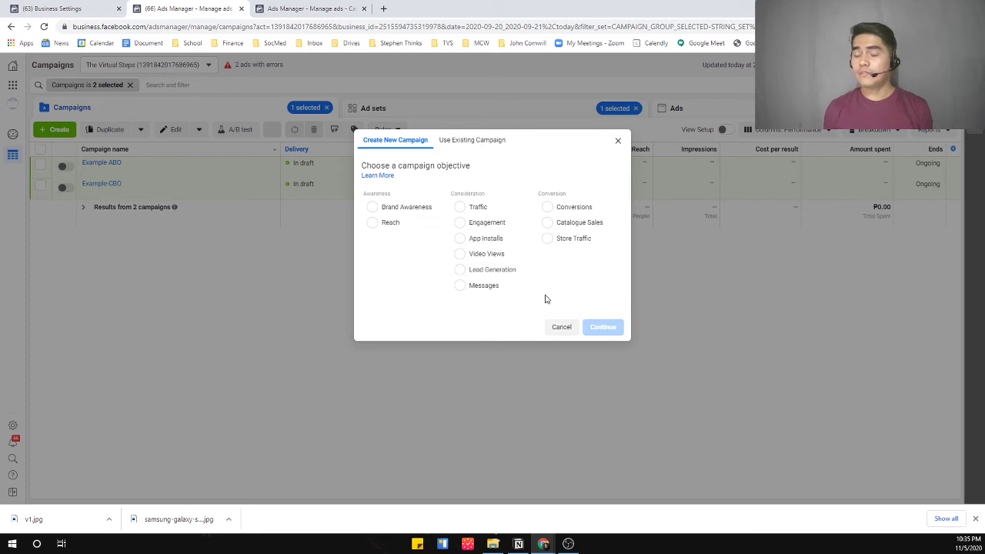
mouse_move(525, 288)
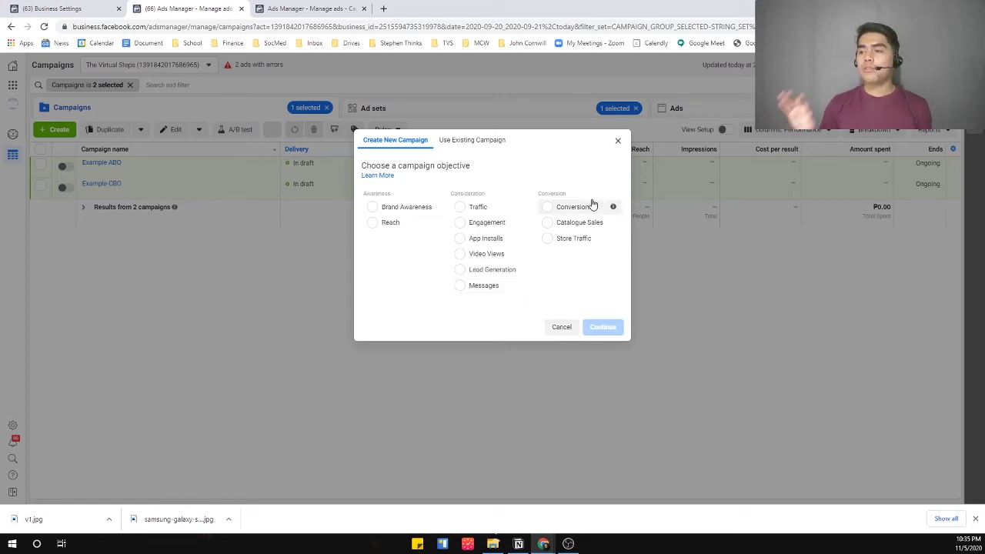
mouse_move(614, 209)
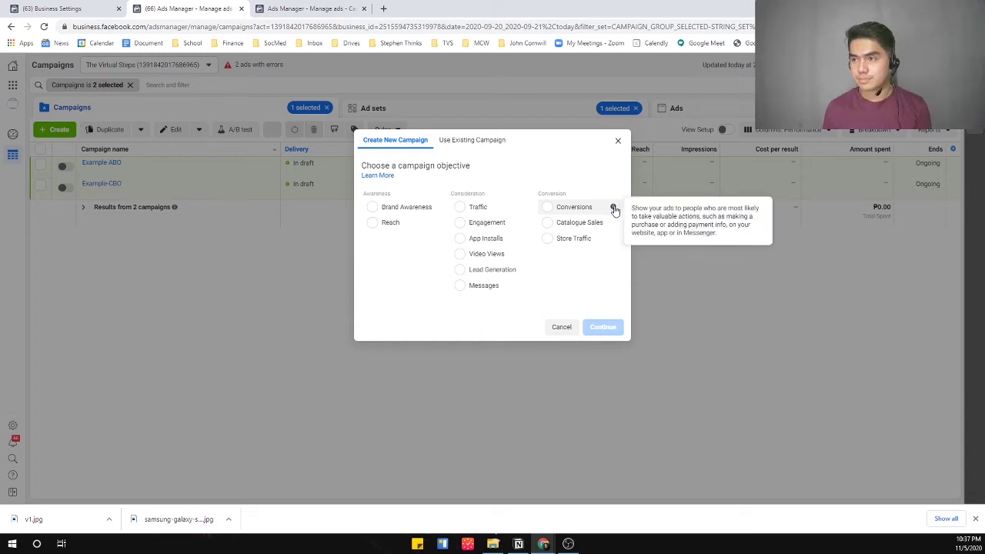
mouse_move(615, 225)
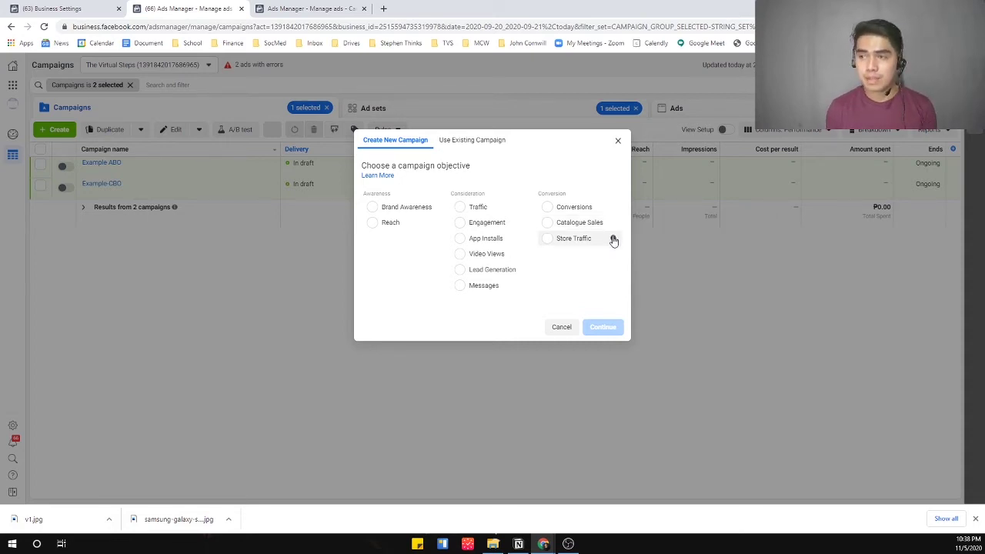
mouse_move(613, 242)
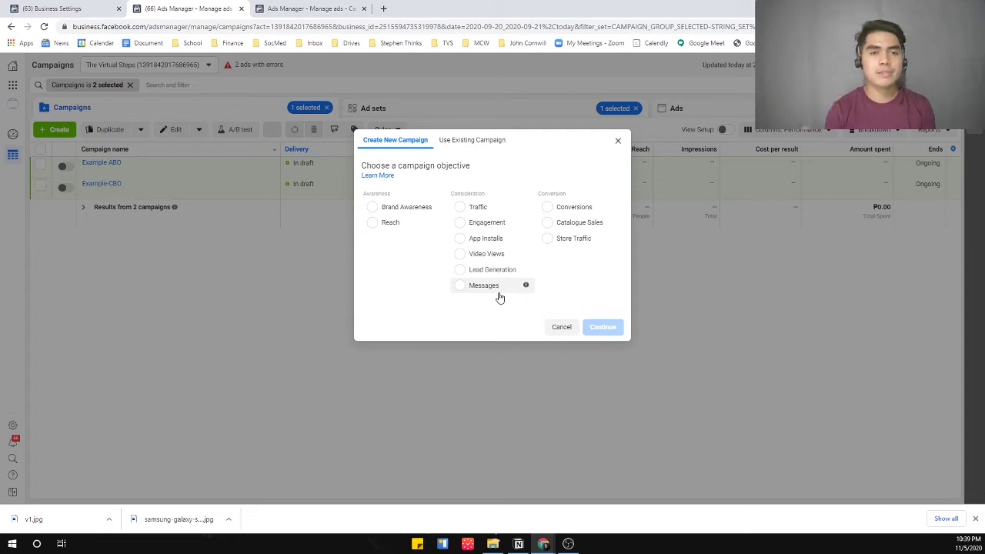
Create the new campaign with the Messages objective.
click(473, 286)
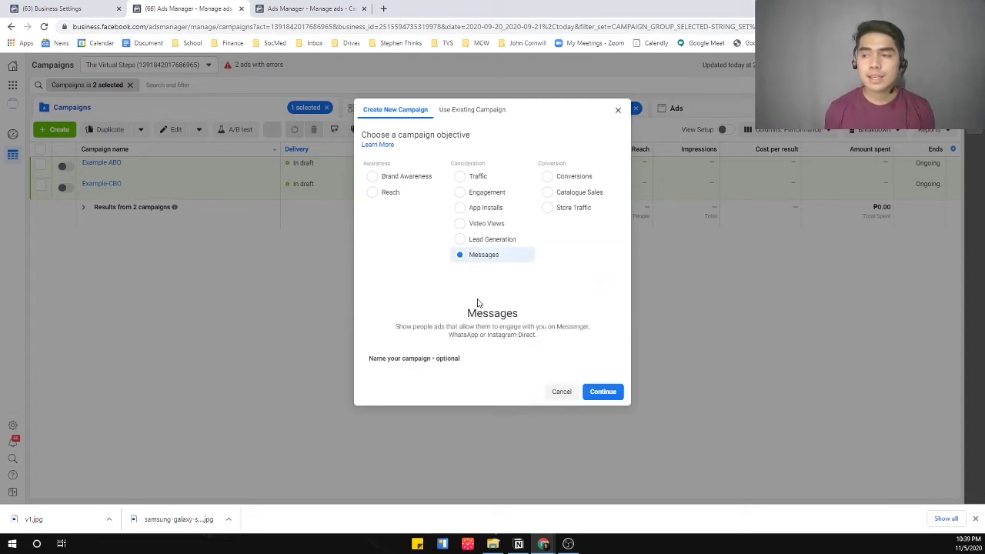
click(610, 395)
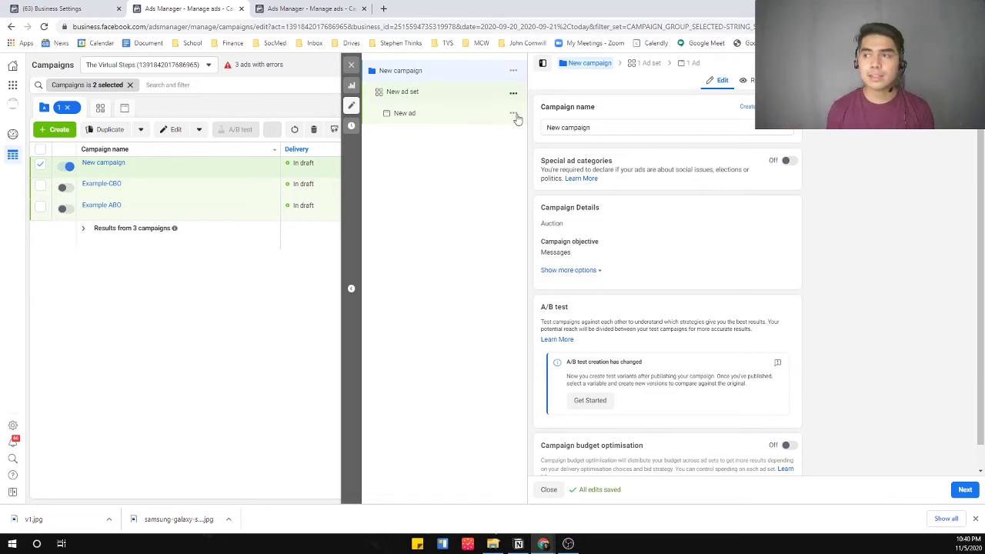
Rename the new campaign as PhoneCase.
drag(657, 128, 542, 131)
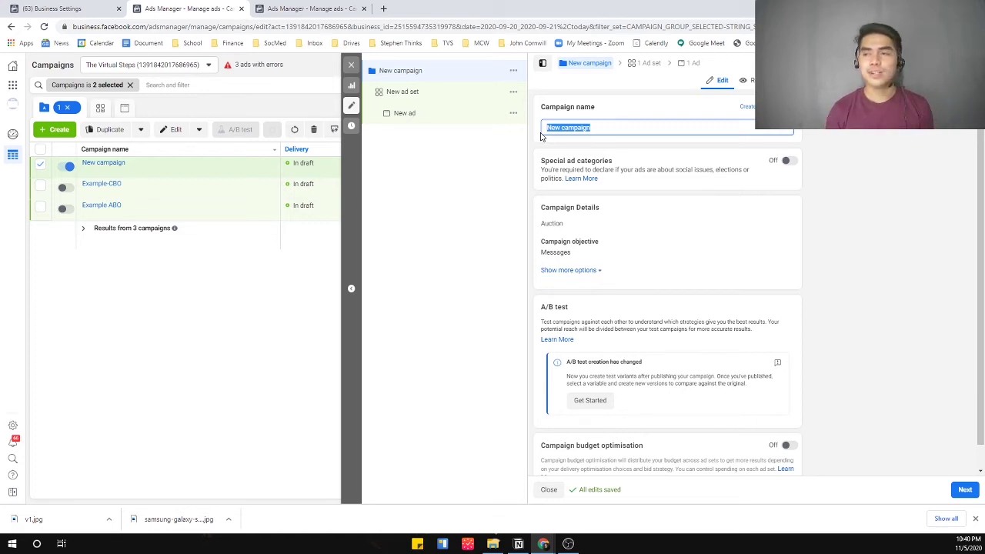
text(PhoneCas)
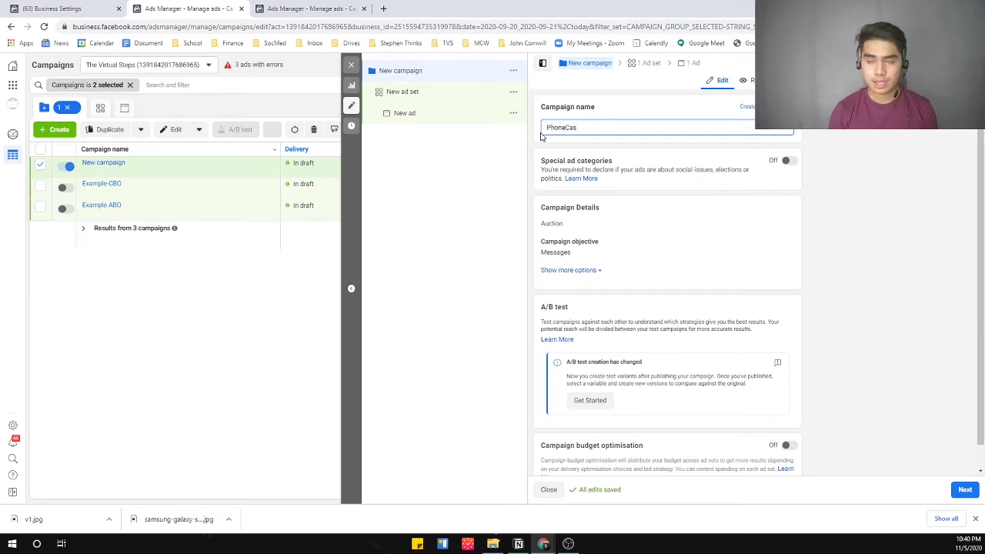
text(e)
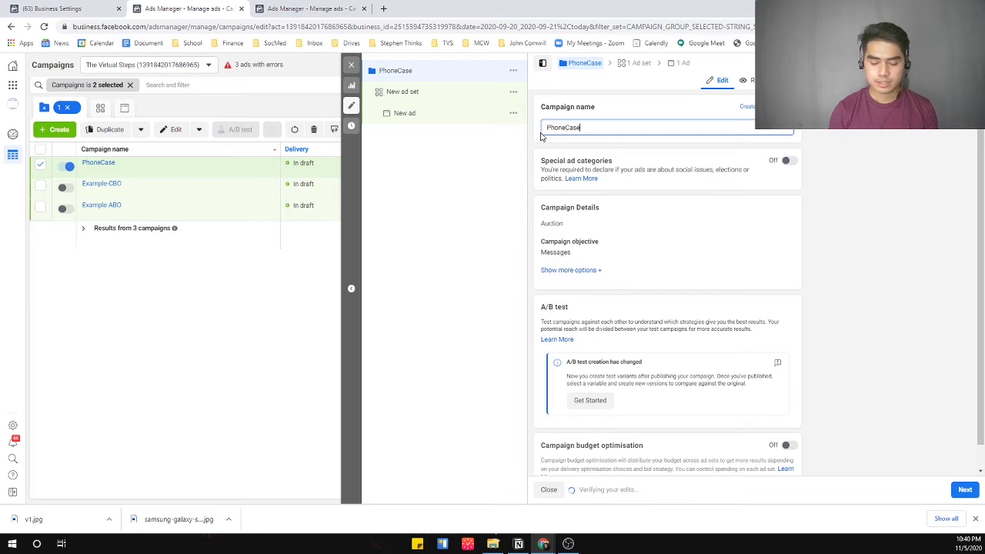
Extend the campaign name to PhoneCase-11-20-Conversions.
text( 1)
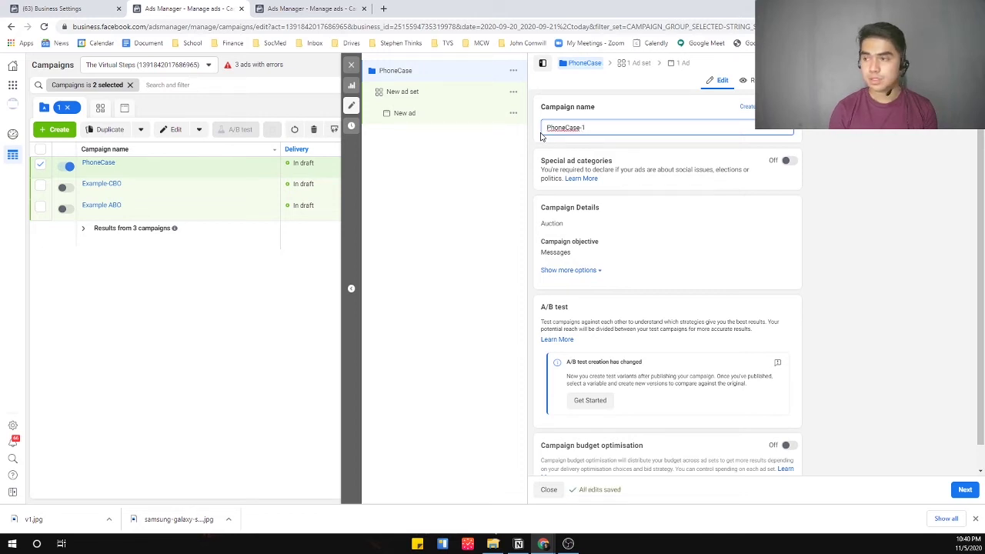
text(1-20_)
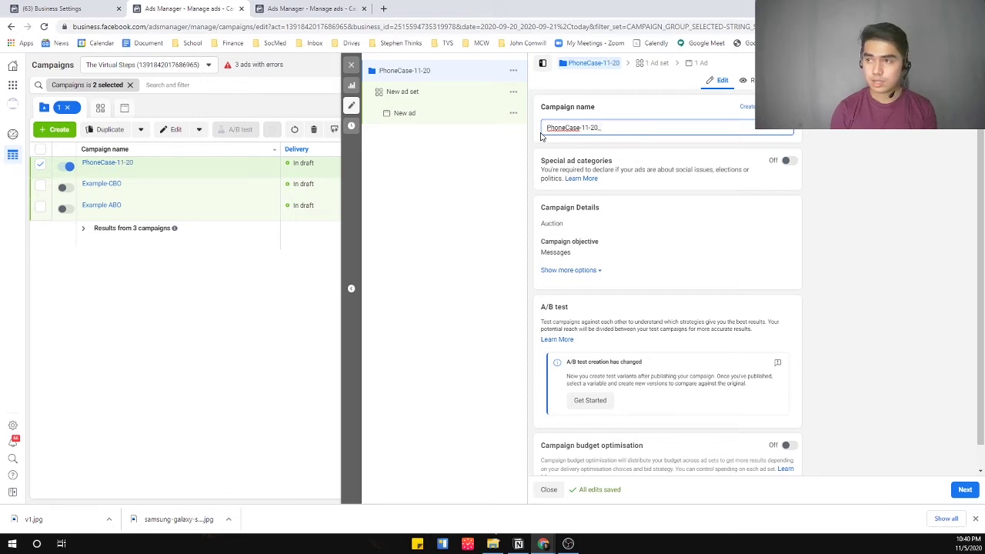
key(BackSpace)
text(-)
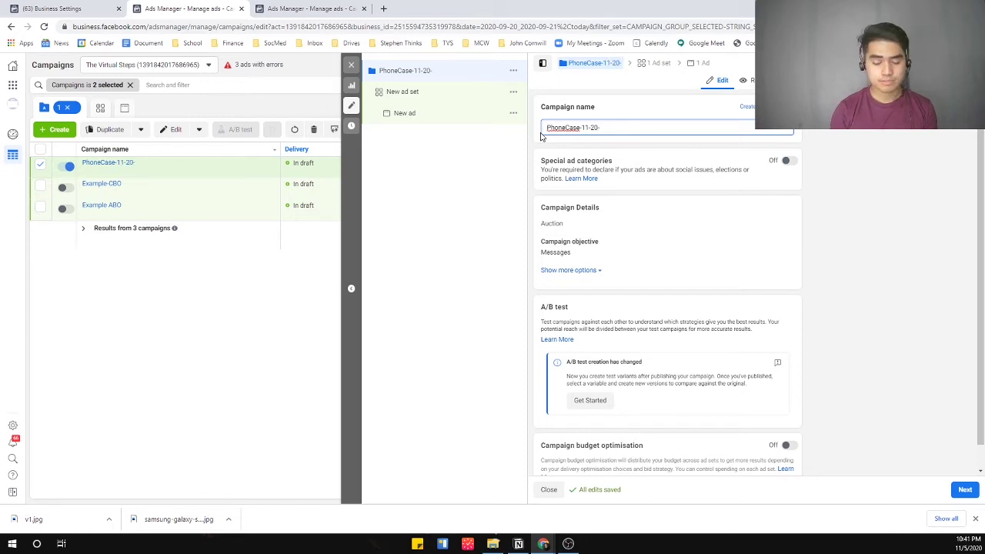
text(Conversions)
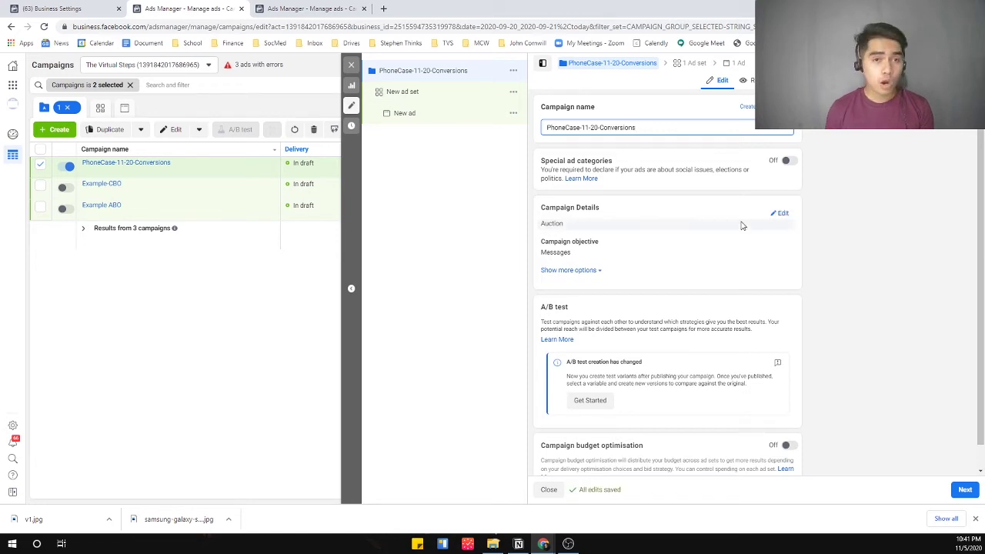
Turn on campaign budget optimisation and set the daily campaign budget to ₱200.00.
scroll(758, 235, down, 1)
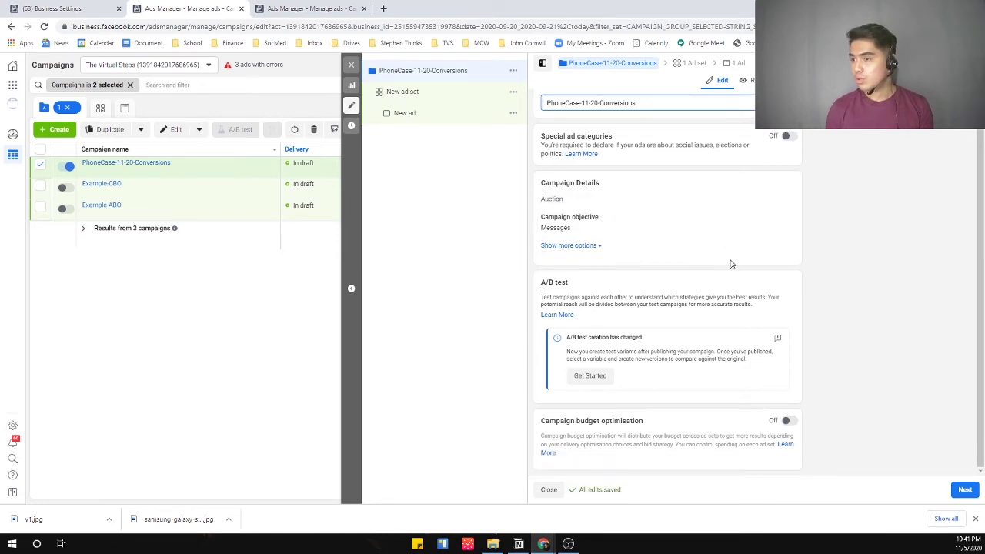
scroll(624, 216, up, 1)
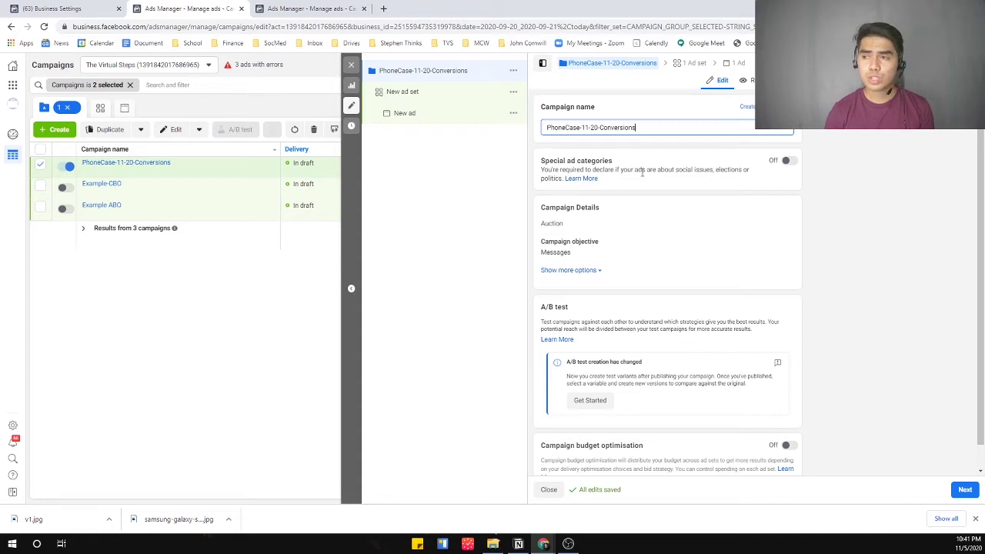
scroll(630, 238, down, 1)
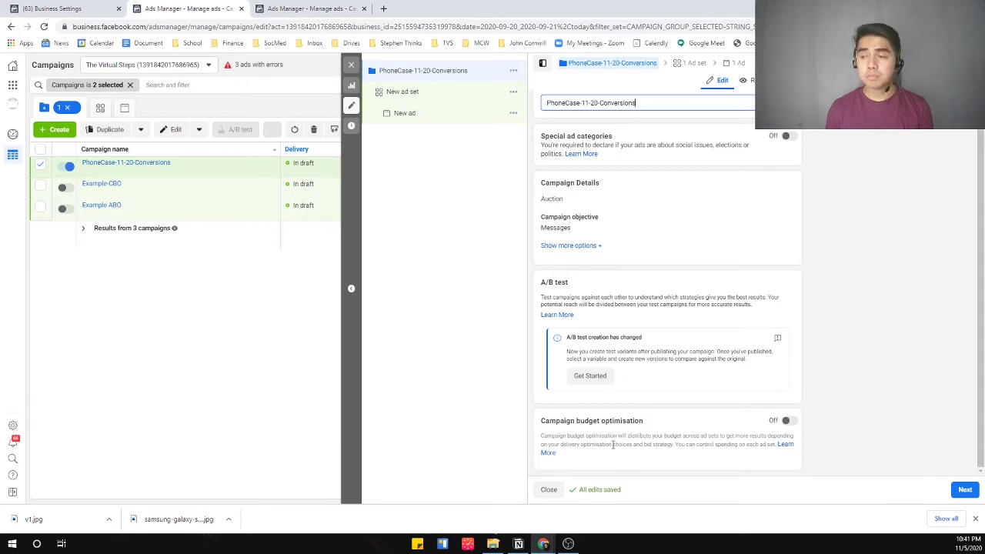
click(789, 422)
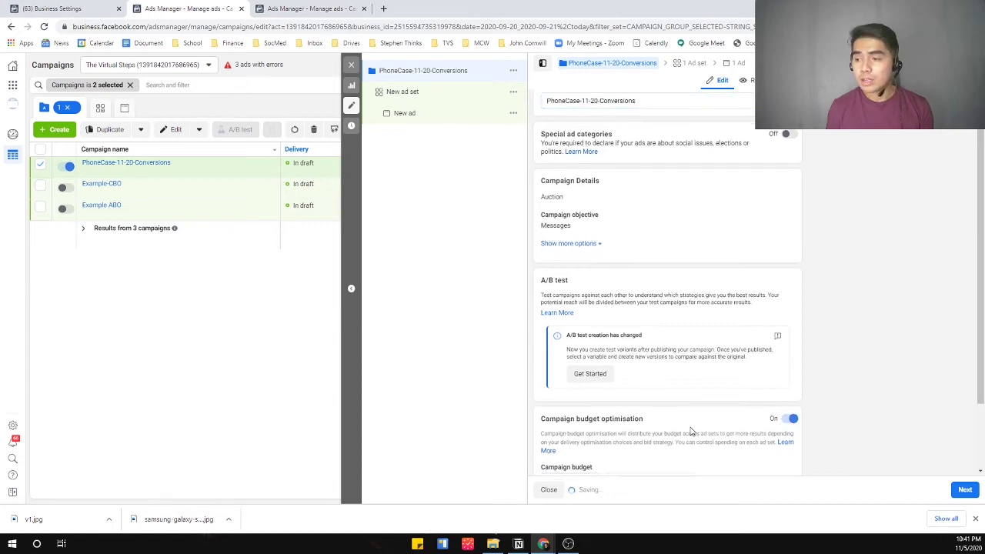
scroll(690, 429, down, 2)
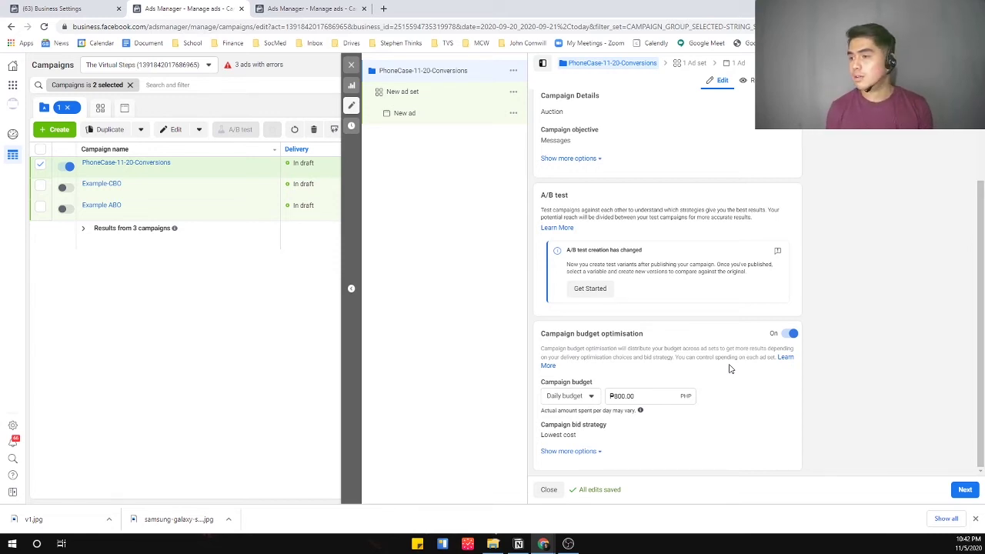
click(618, 395)
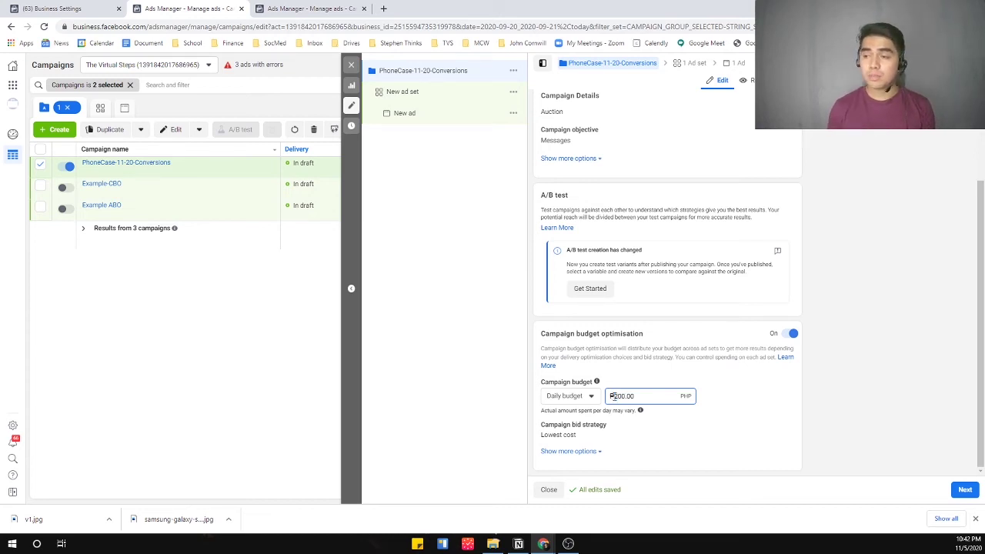
click(745, 404)
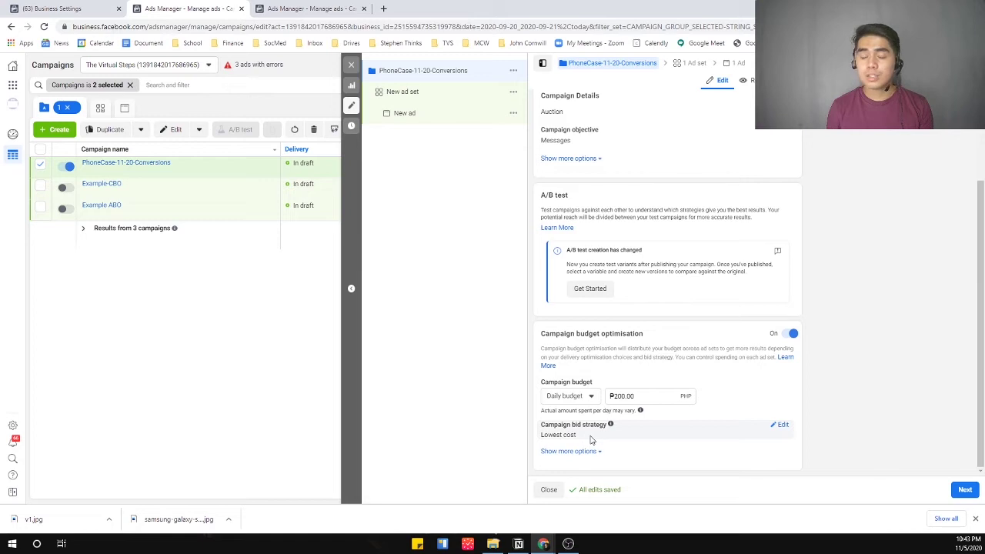
Review the campaign bid strategy choices, leaving Lowest cost selected.
click(783, 426)
click(702, 426)
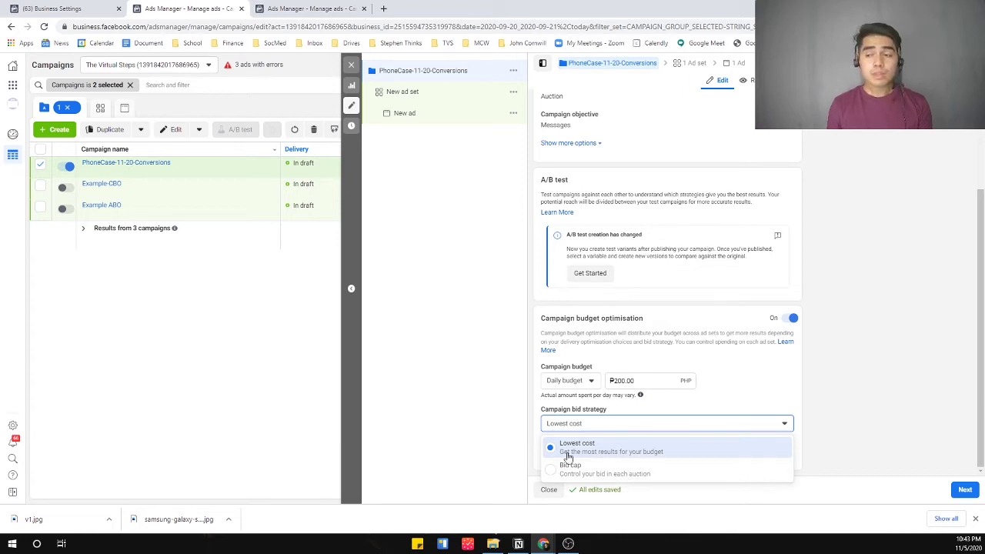
click(489, 445)
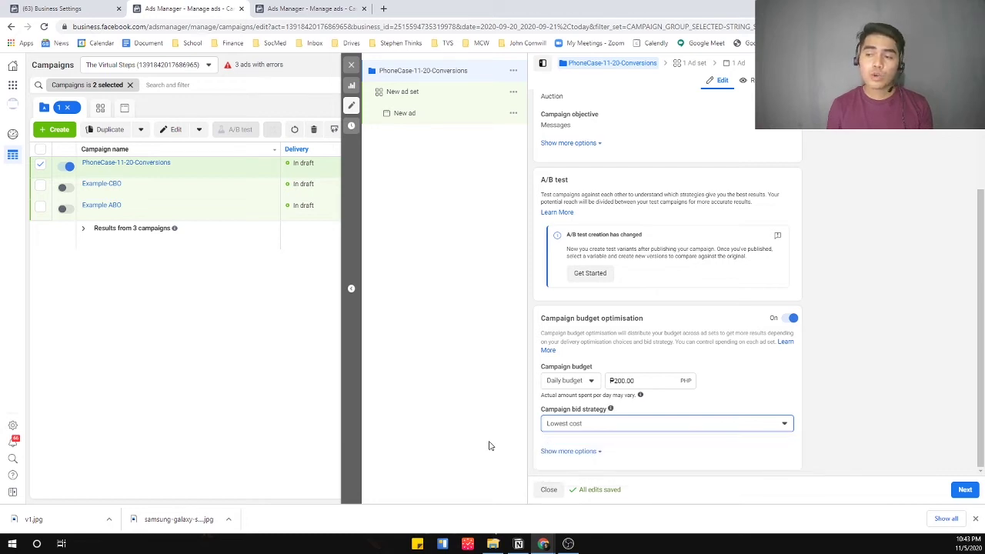
Continue to the ad set level and rename the new ad set as iPhone Users.
click(965, 490)
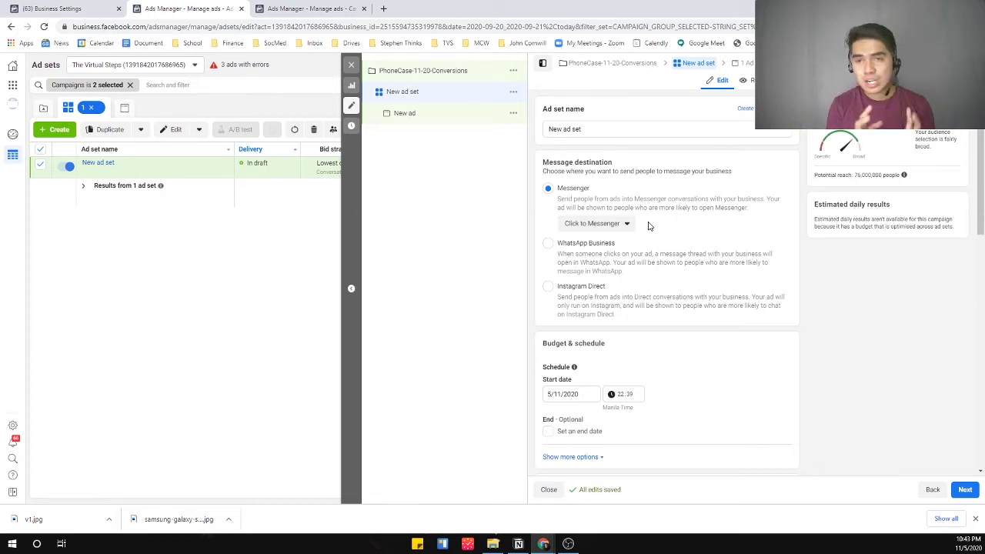
drag(585, 129, 548, 130)
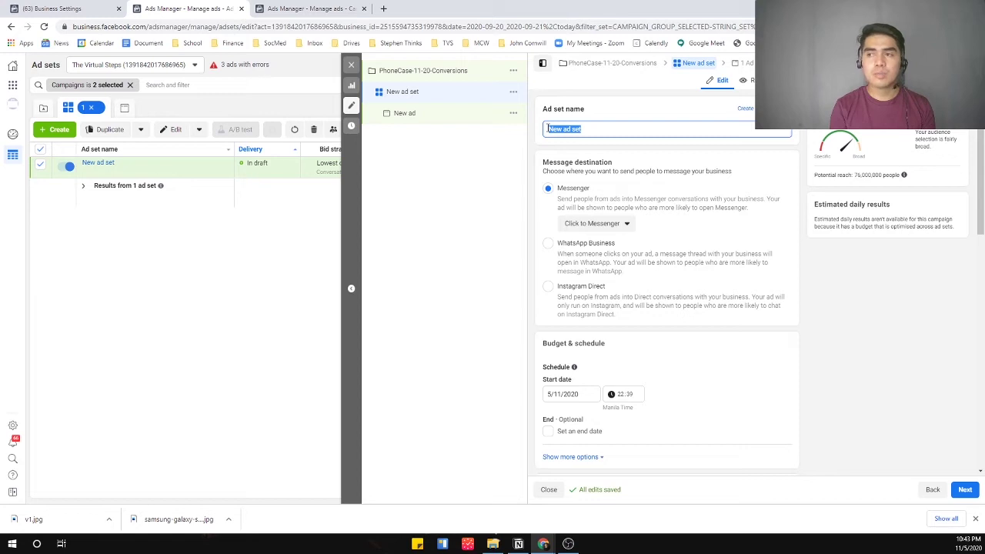
text(iPhone)
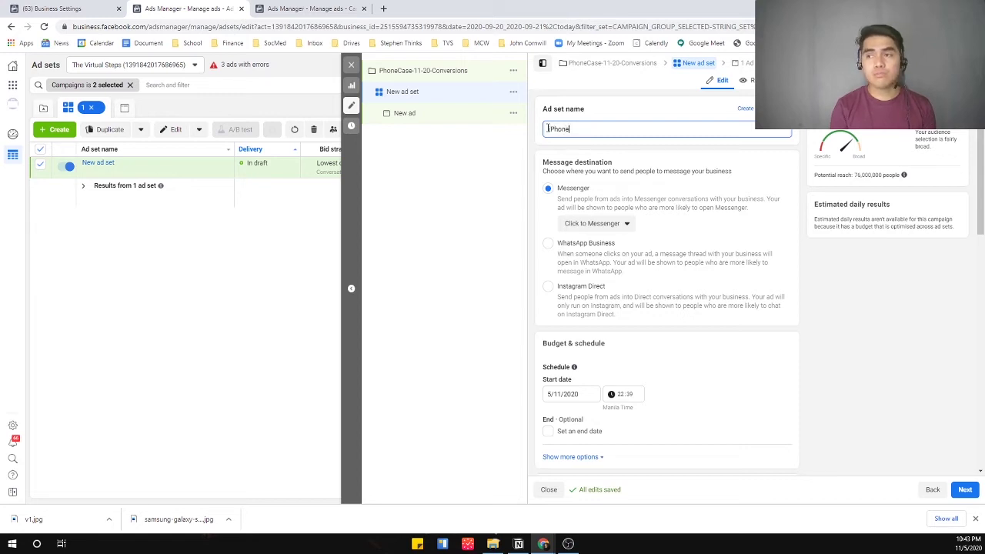
text( Users)
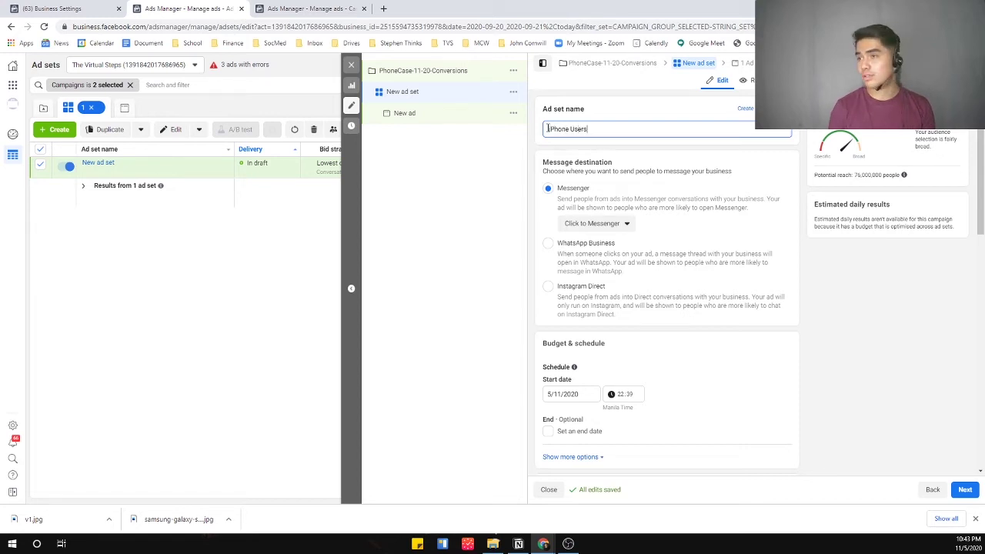
click(621, 157)
Review the Messenger ad type choices under the message destination, leaving Click to Messenger selected.
scroll(639, 174, down, 2)
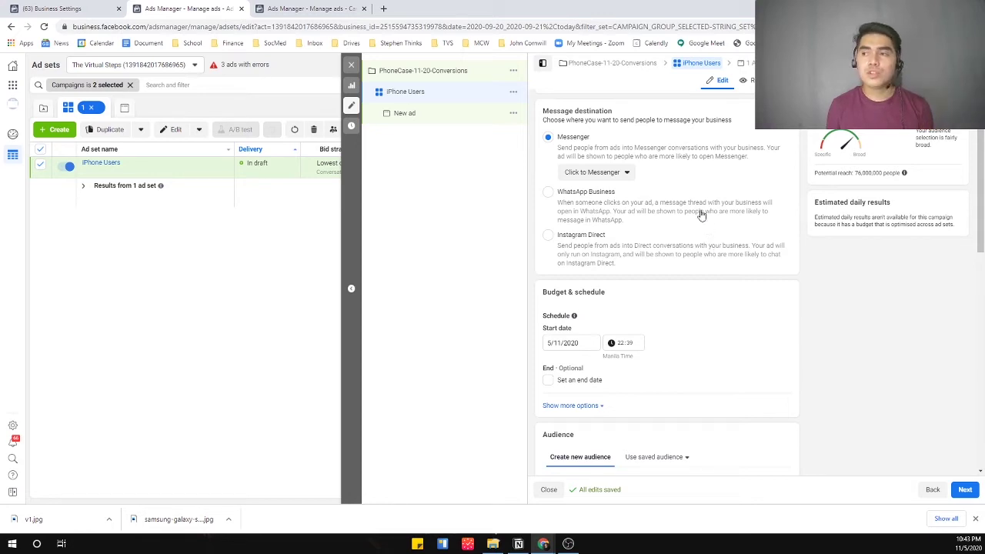
click(619, 174)
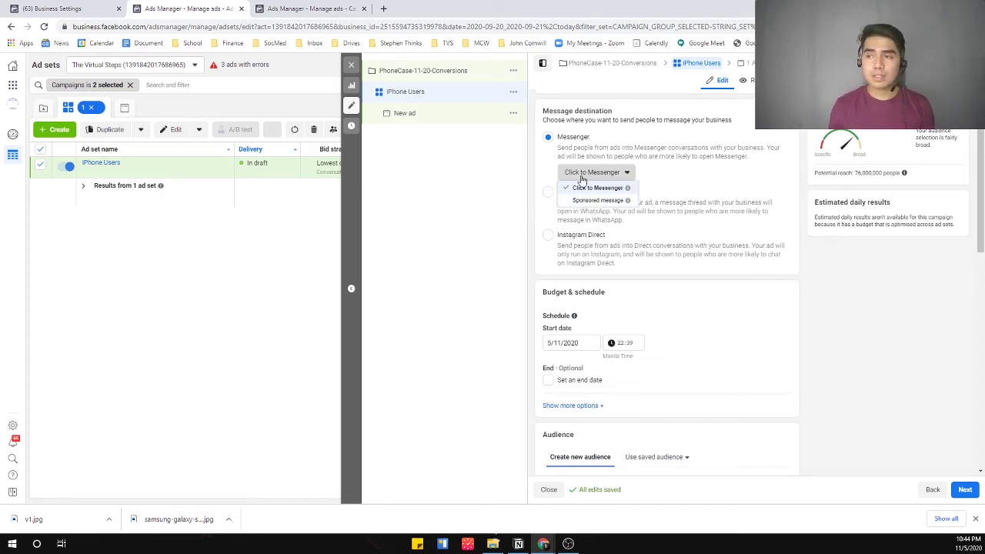
click(506, 185)
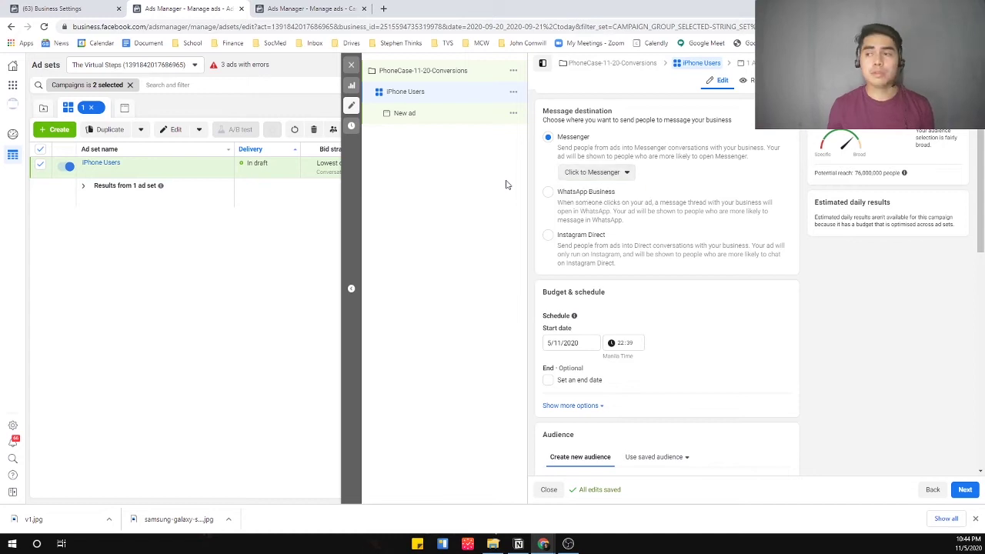
Schedule the ad set to start on 6/11/2020 at 00:00.
scroll(655, 363, down, 2)
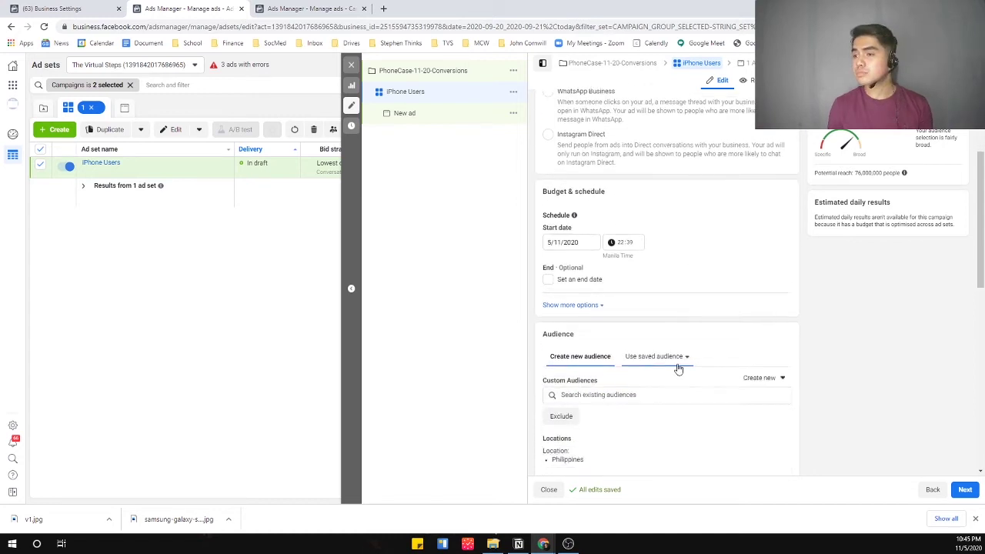
click(581, 240)
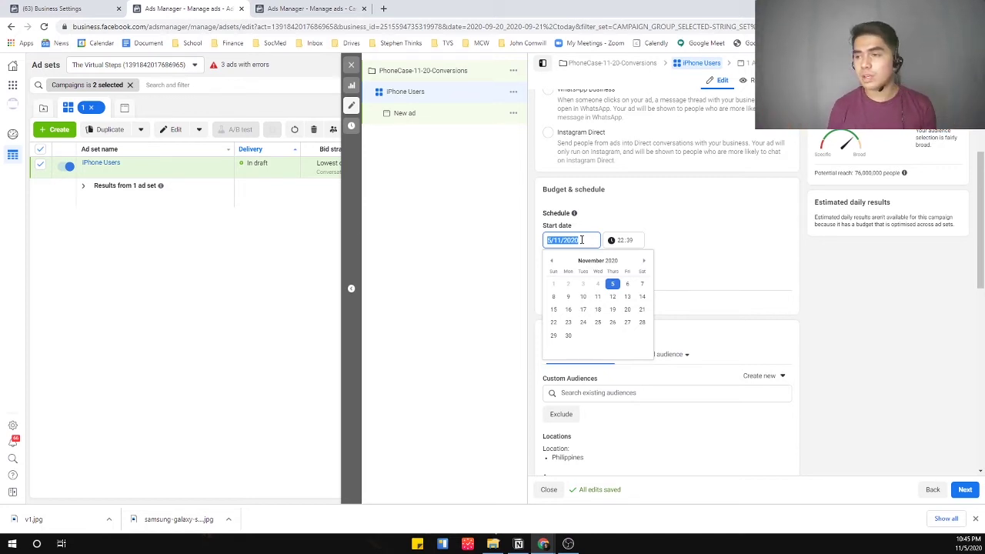
click(713, 228)
scroll(608, 256, down, 1)
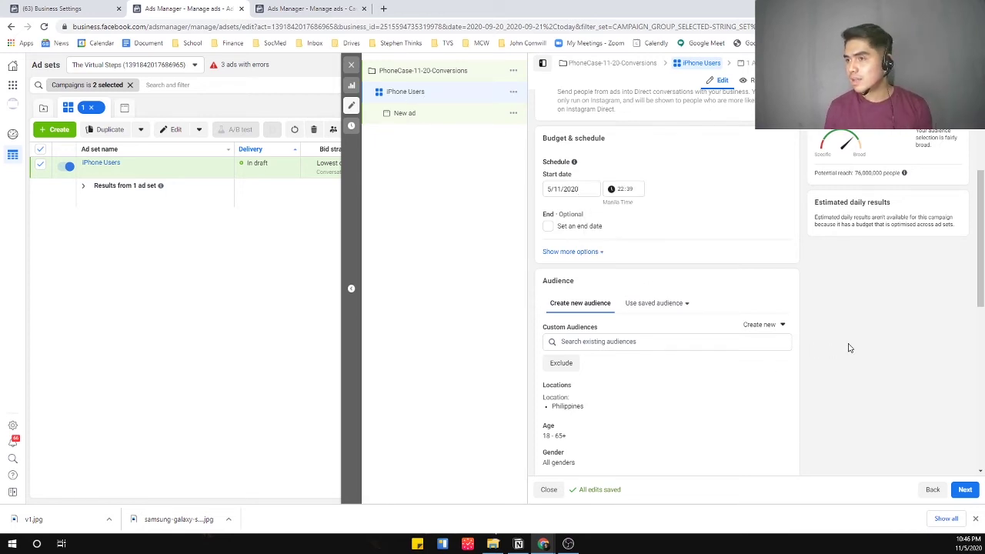
scroll(686, 222, down, 1)
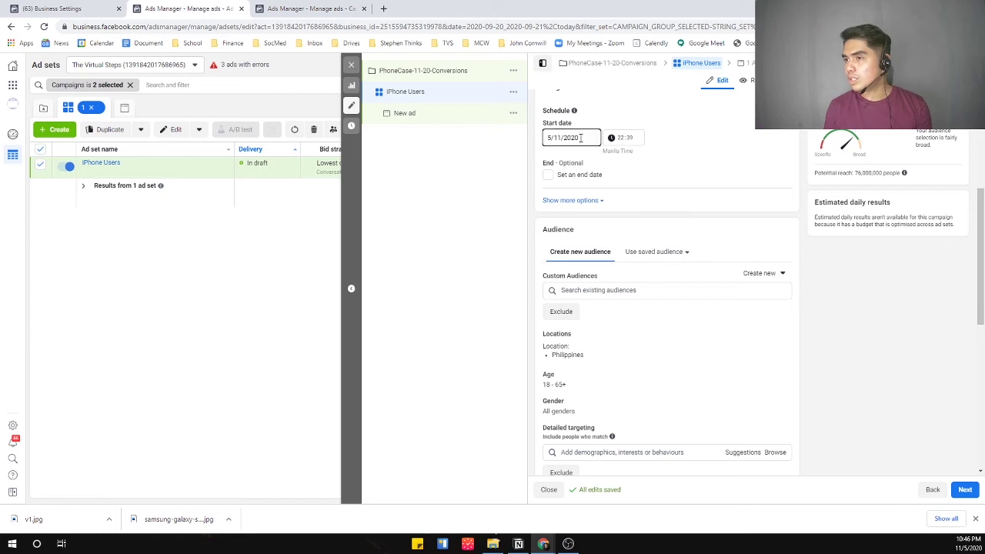
click(580, 137)
click(627, 180)
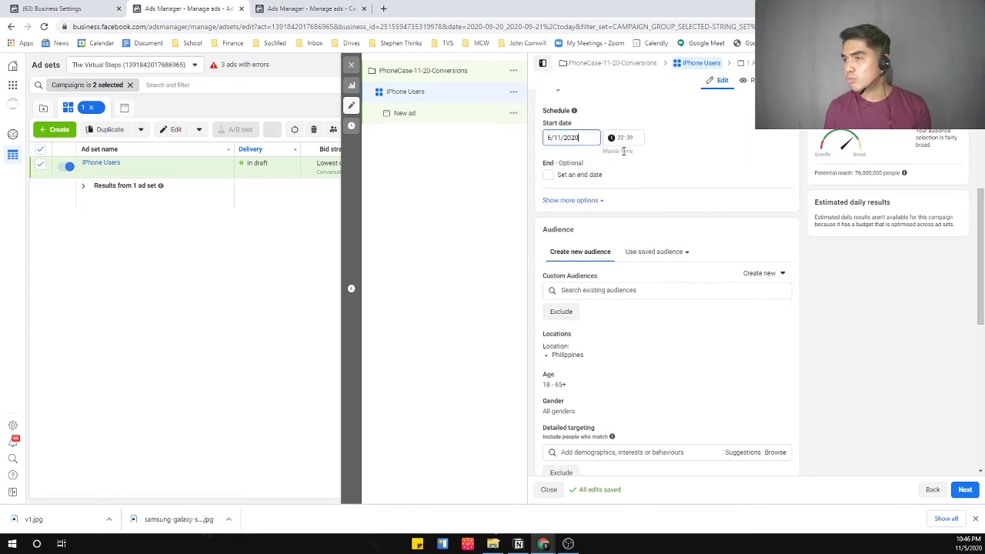
click(621, 139)
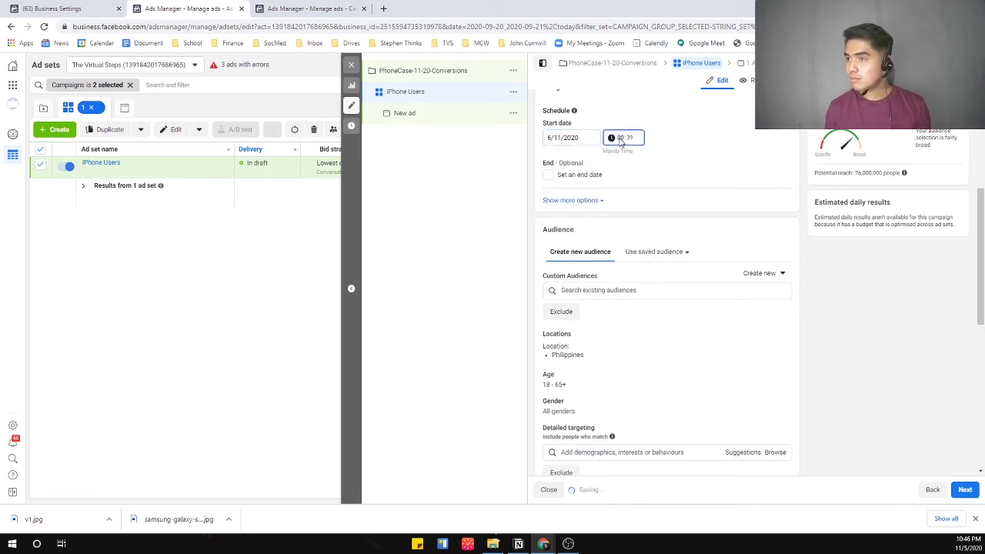
text(0000)
click(693, 161)
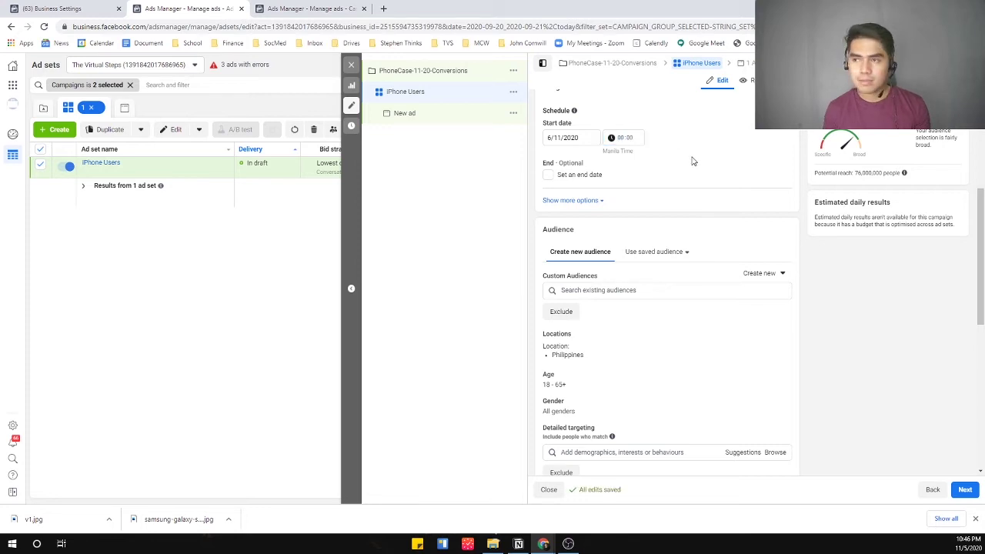
Expand the additional budget and schedule options to view the optional ad set spend limits.
scroll(688, 188, down, 1)
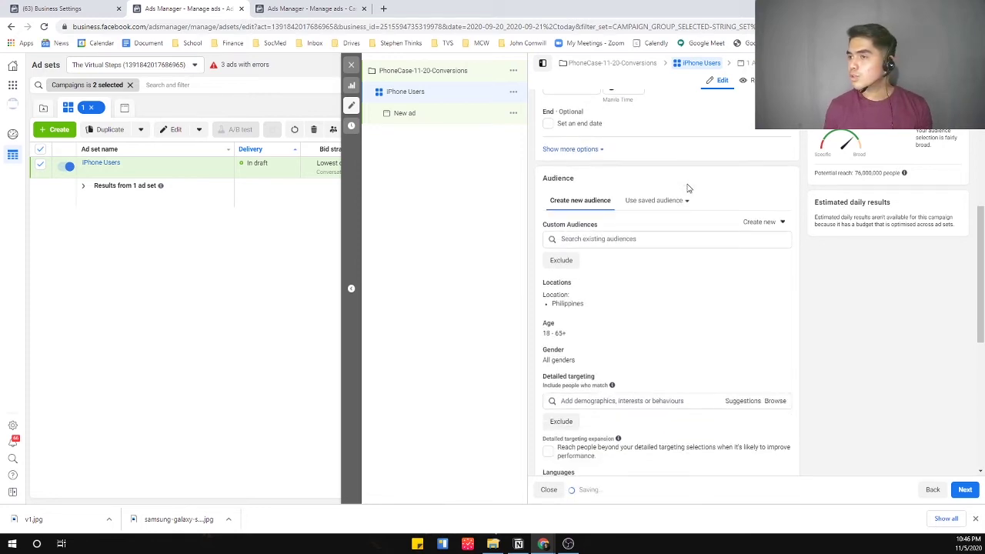
scroll(690, 190, down, 1)
scroll(657, 198, up, 1)
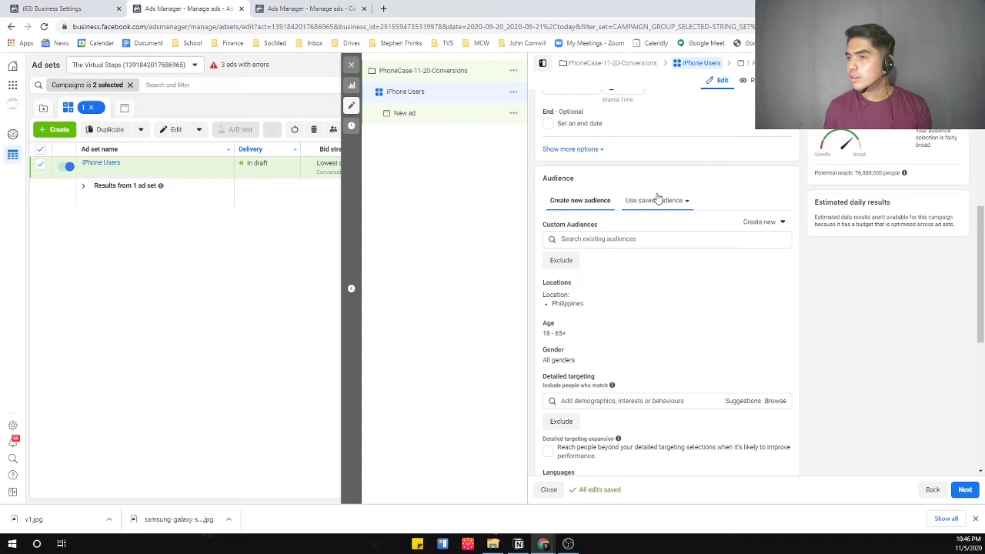
click(587, 150)
scroll(614, 192, up, 2)
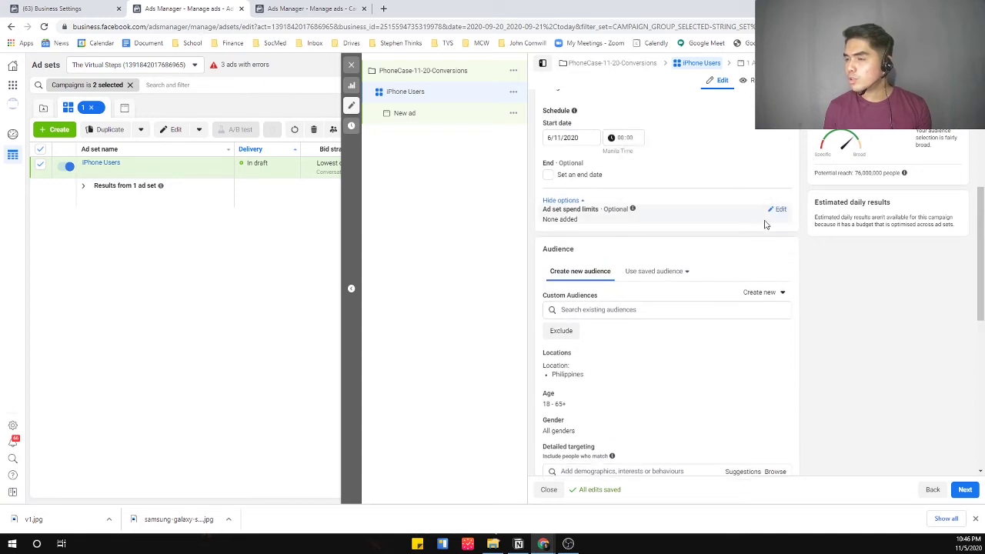
scroll(662, 229, down, 1)
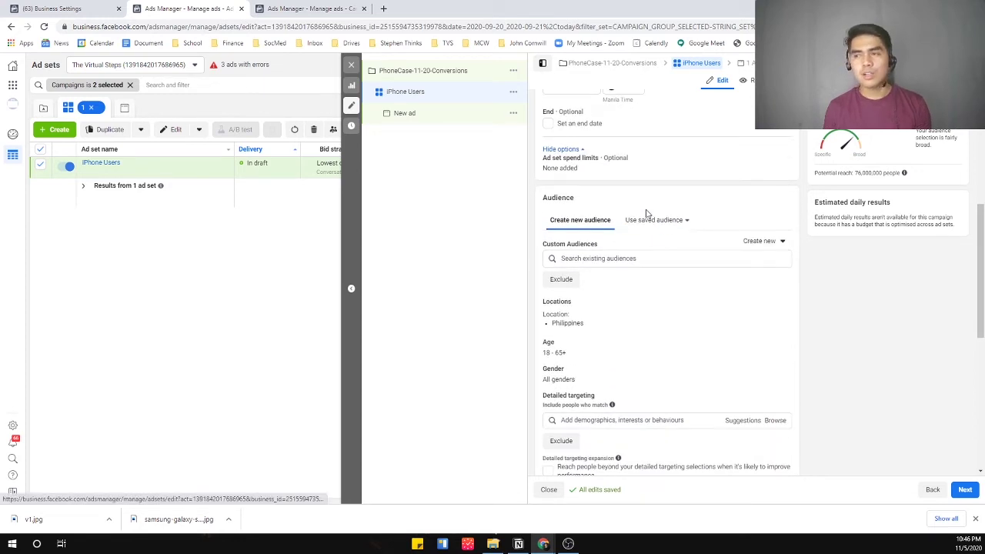
Examine the ad set's audience settings for custom audiences, locations, age, gender, detailed targeting and languages.
scroll(728, 247, down, 2)
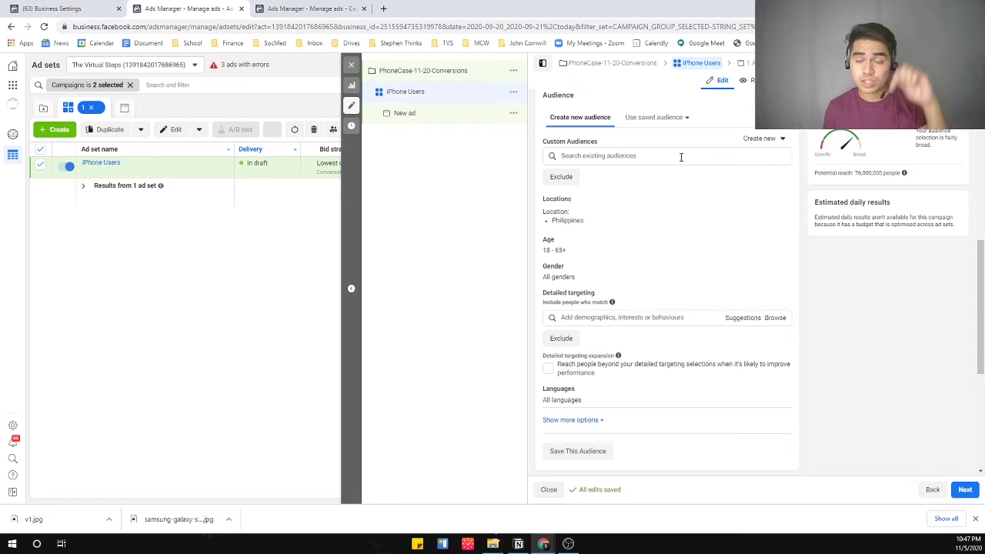
scroll(700, 185, down, 1)
scroll(700, 185, down, 1)
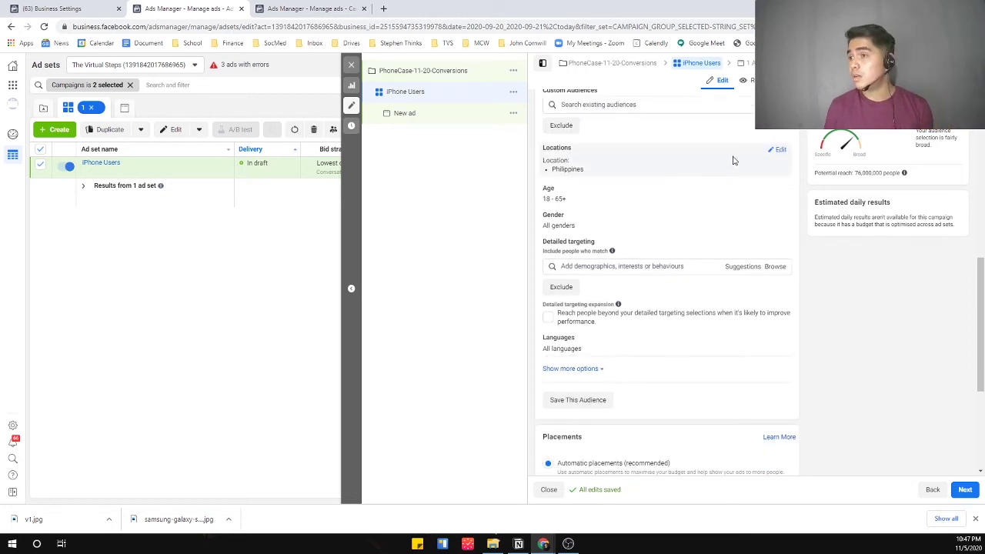
scroll(780, 175, up, 2)
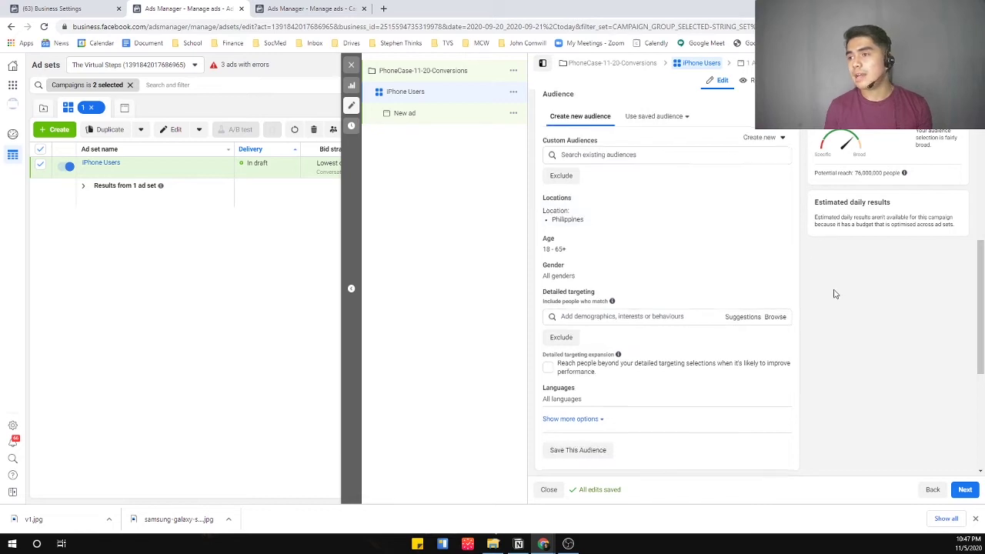
scroll(772, 239, down, 1)
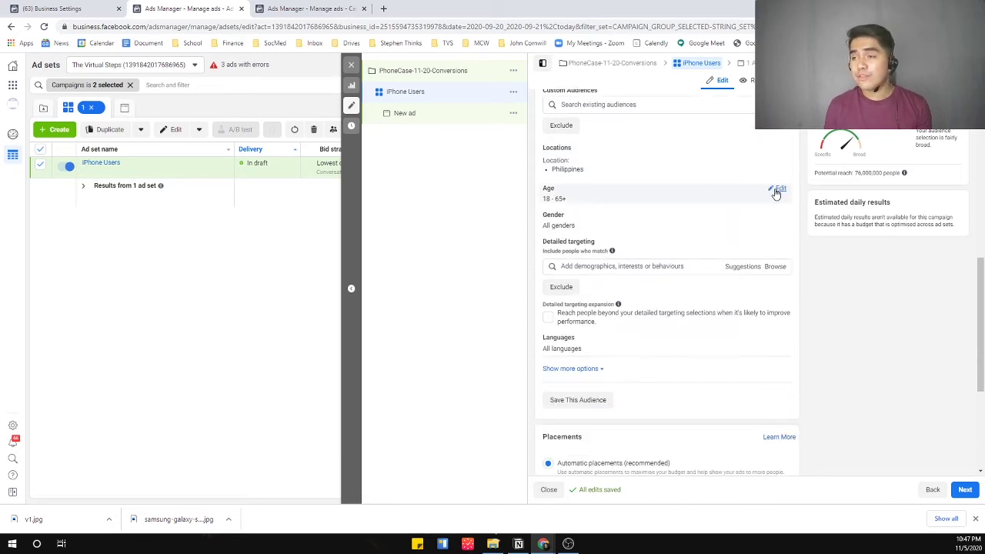
Open the ad set's age and gender settings for editing and review the age limits and gender choices.
click(776, 192)
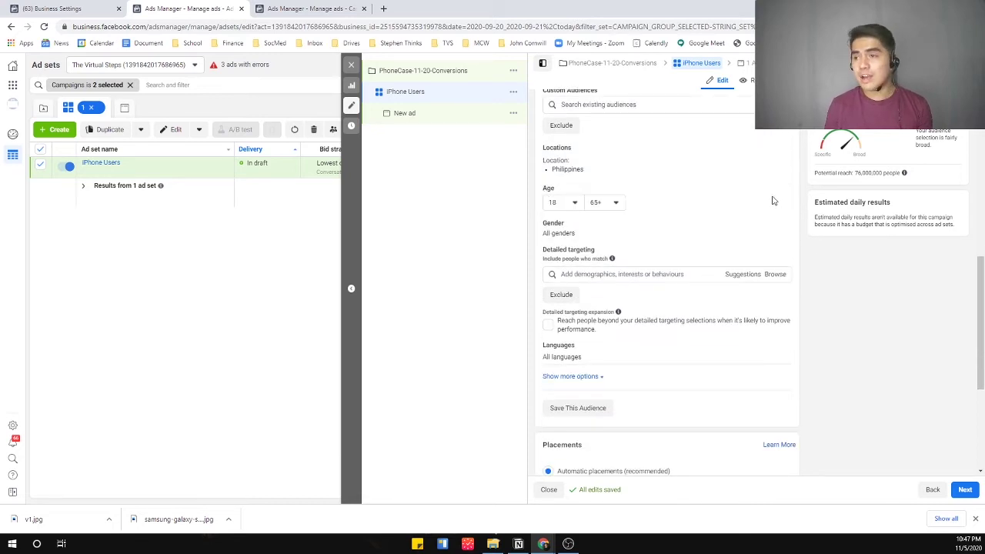
click(607, 204)
click(609, 204)
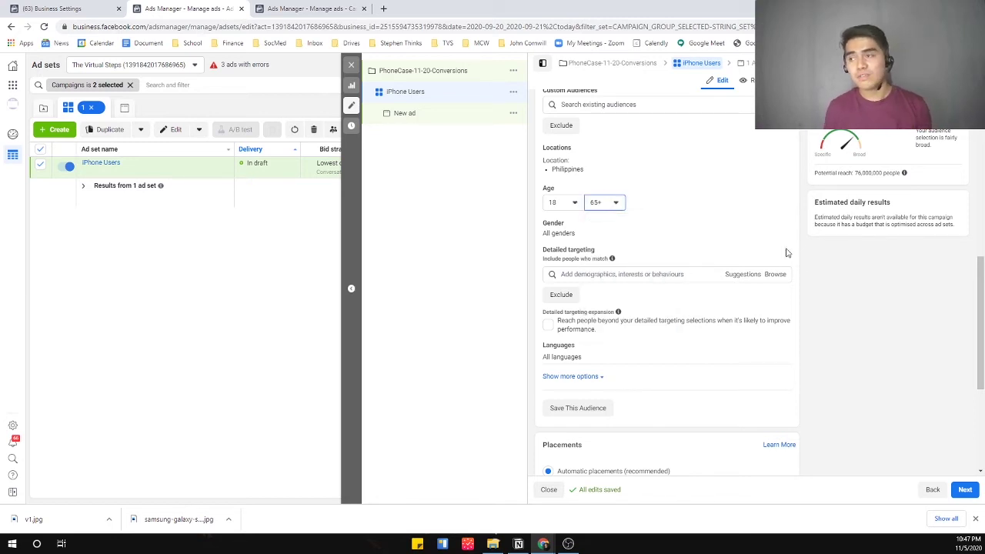
scroll(788, 235, down, 1)
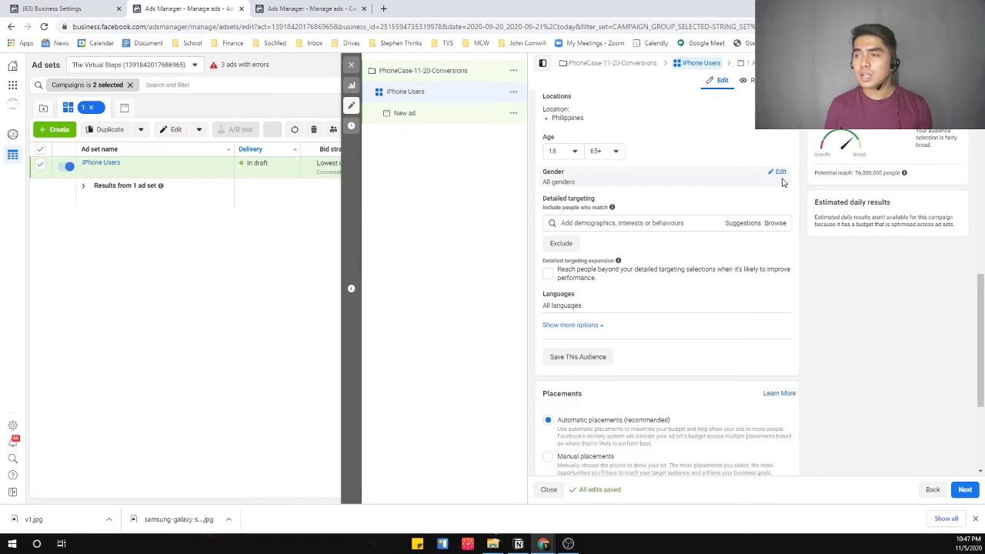
click(780, 172)
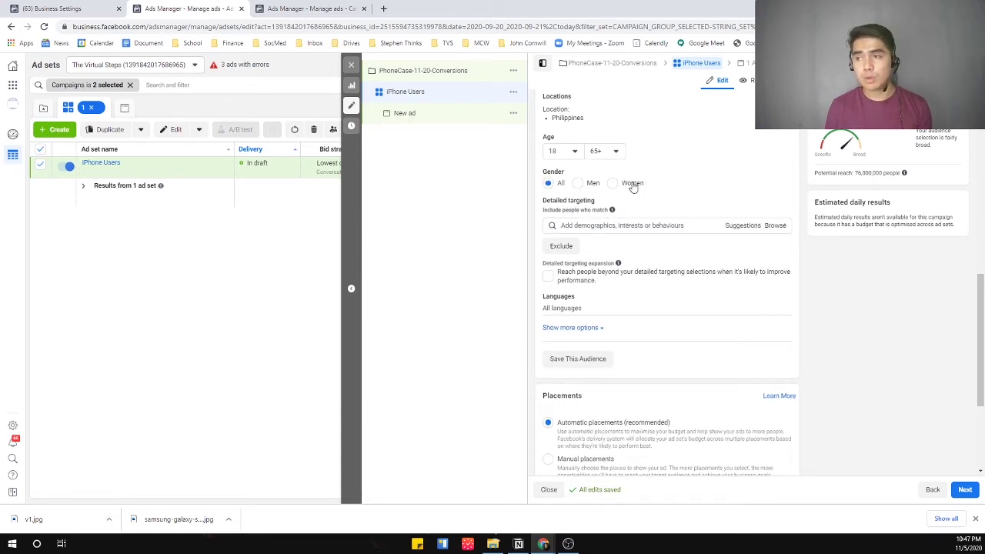
Browse the detailed targeting demographics and examine the education level options under Education.
click(645, 225)
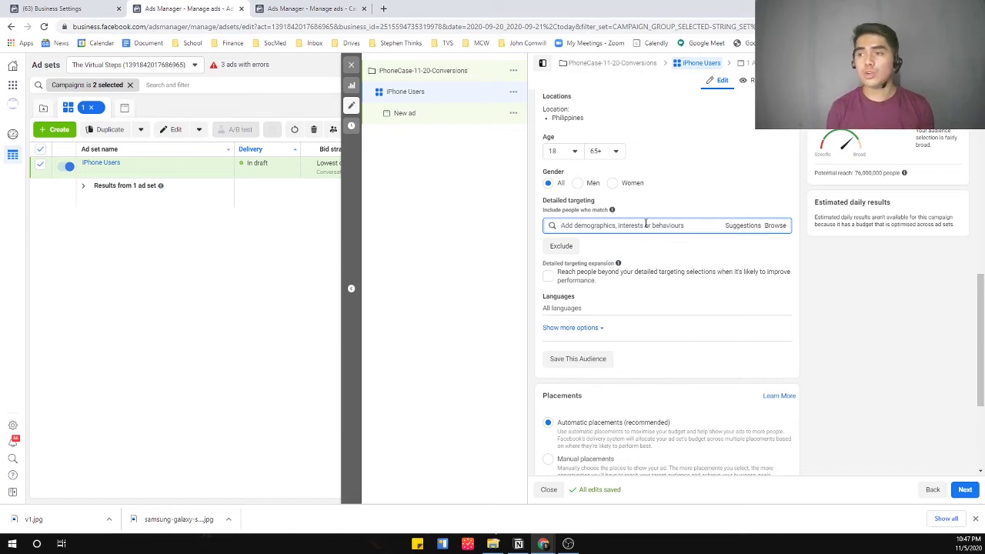
click(775, 225)
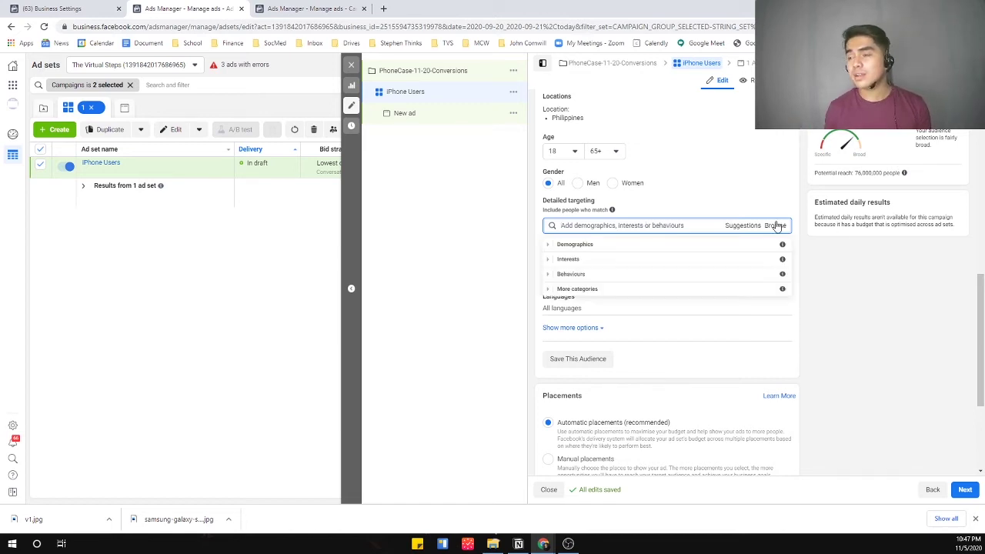
click(548, 245)
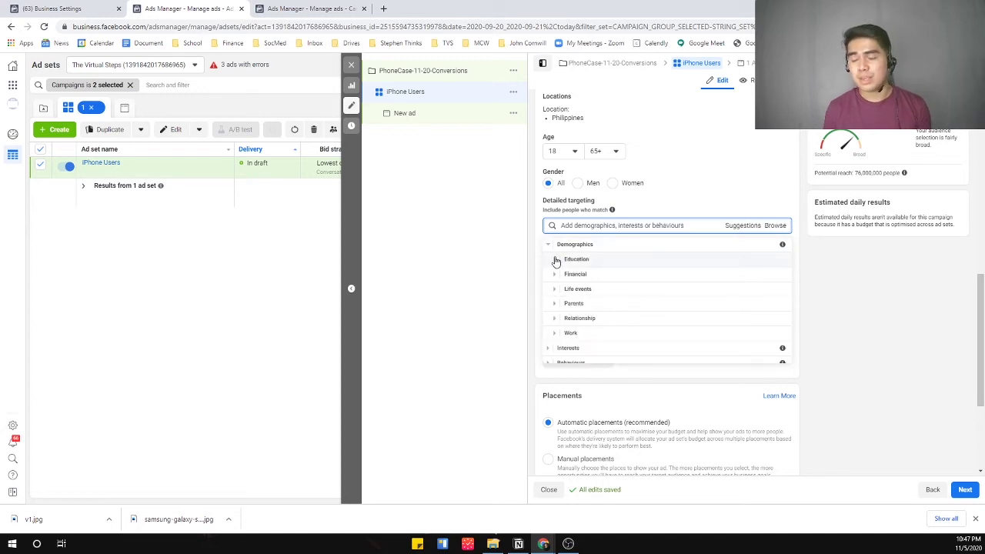
click(555, 260)
click(561, 264)
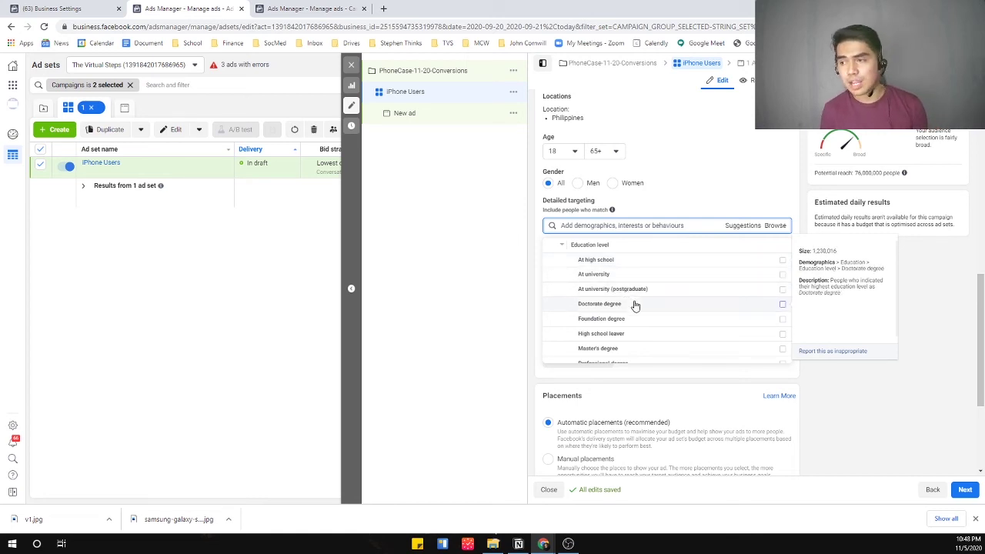
scroll(639, 303, up, 1)
scroll(633, 292, down, 5)
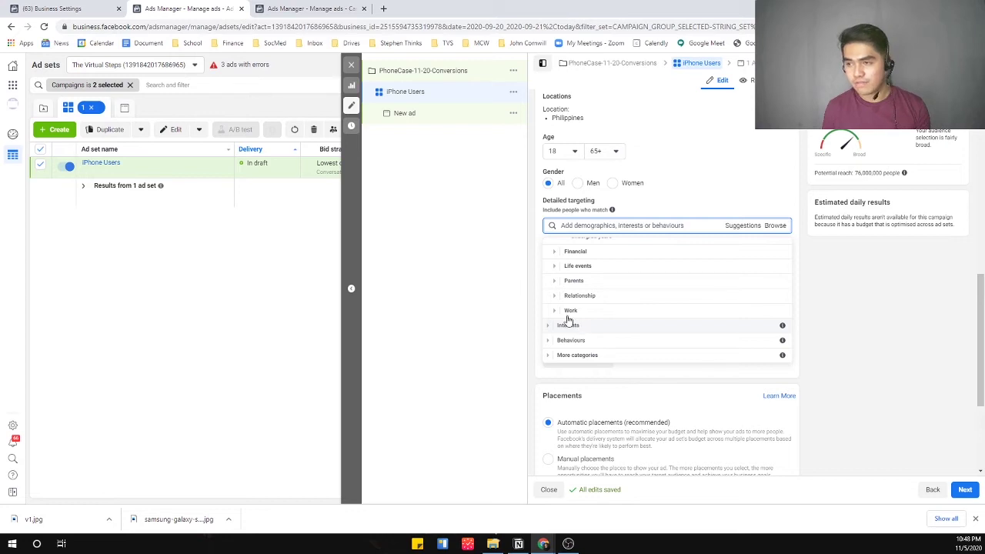
scroll(556, 292, up, 3)
click(556, 265)
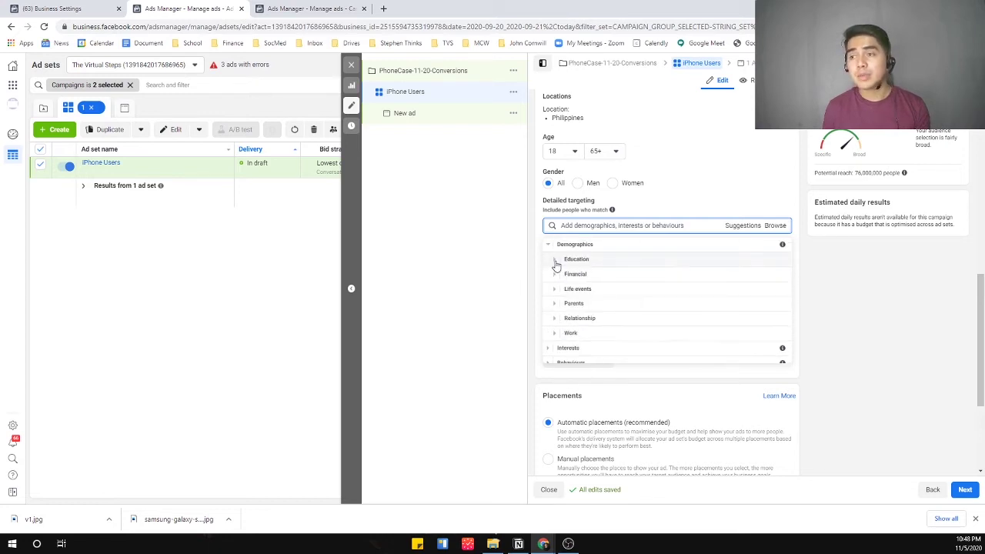
Examine the Financial category within the targeting demographics and collapse the demographics list.
click(554, 274)
scroll(556, 262, down, 2)
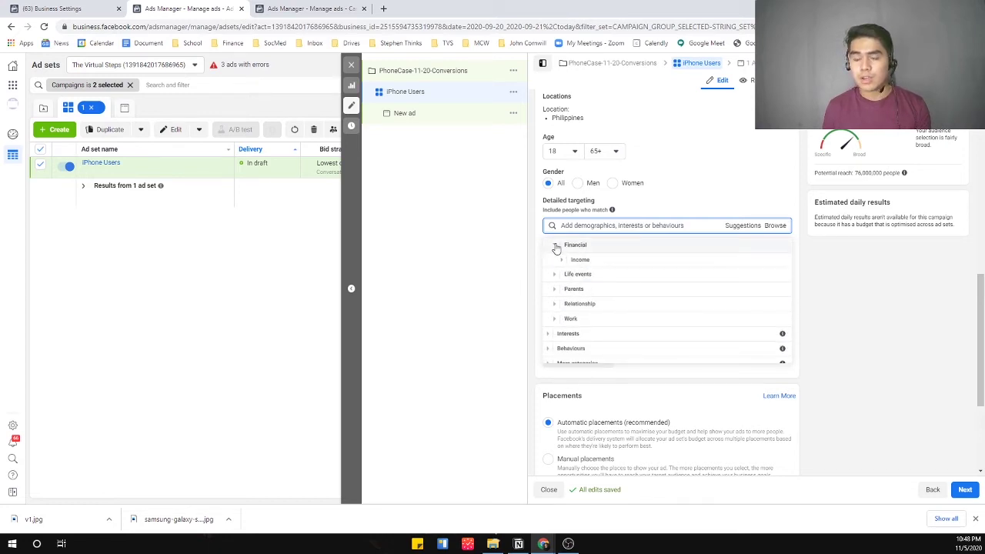
click(557, 246)
scroll(557, 248, up, 1)
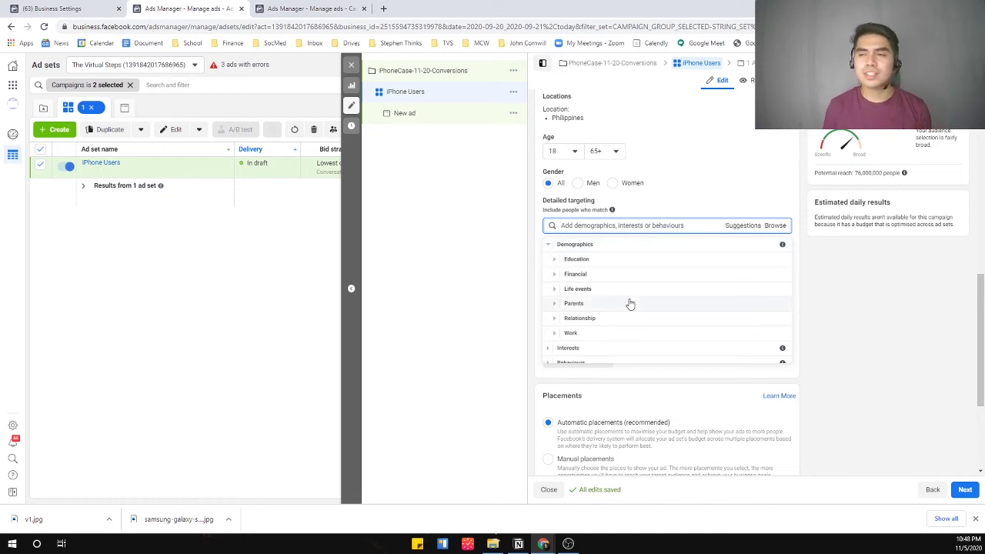
click(550, 245)
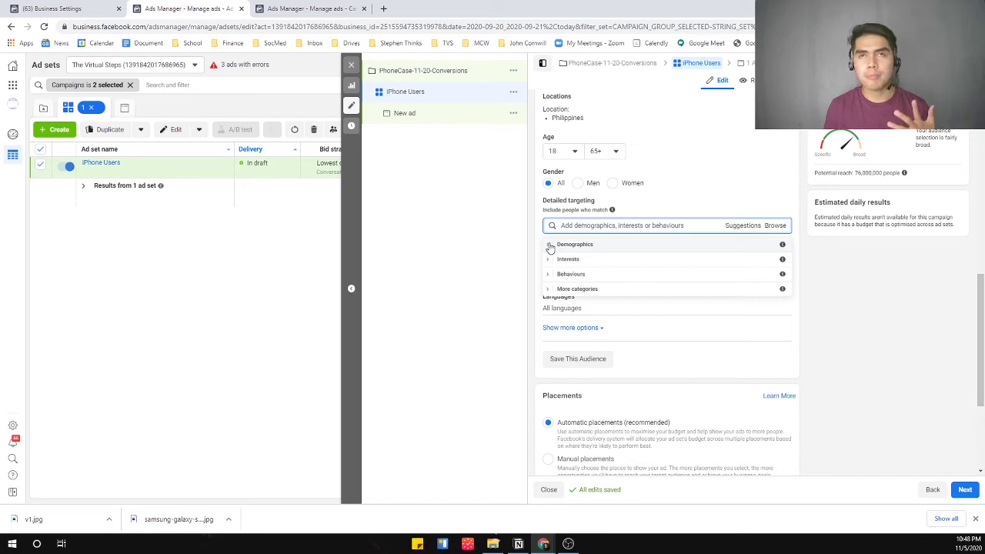
Examine the Facebook categories under More categories in detailed targeting, then close the category browser.
click(548, 291)
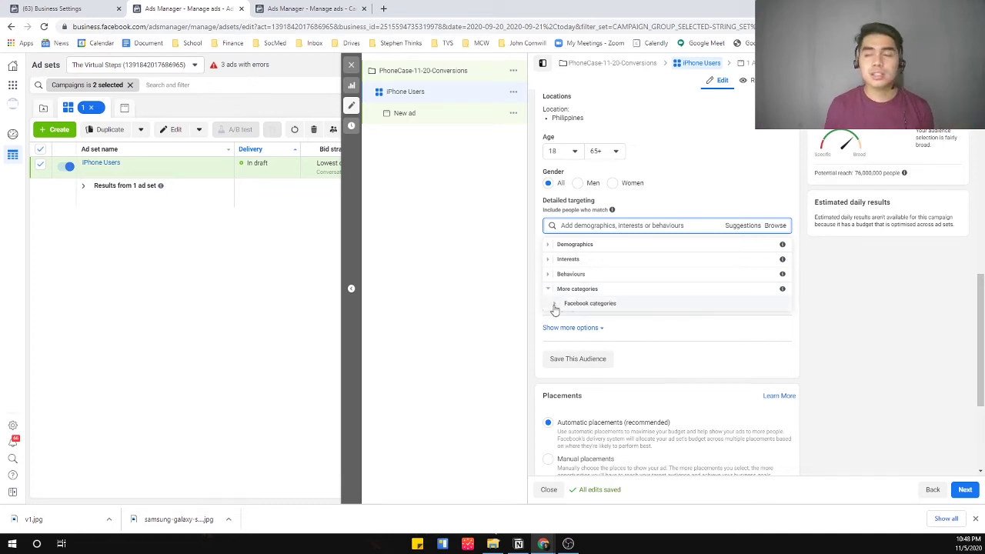
click(555, 307)
click(554, 307)
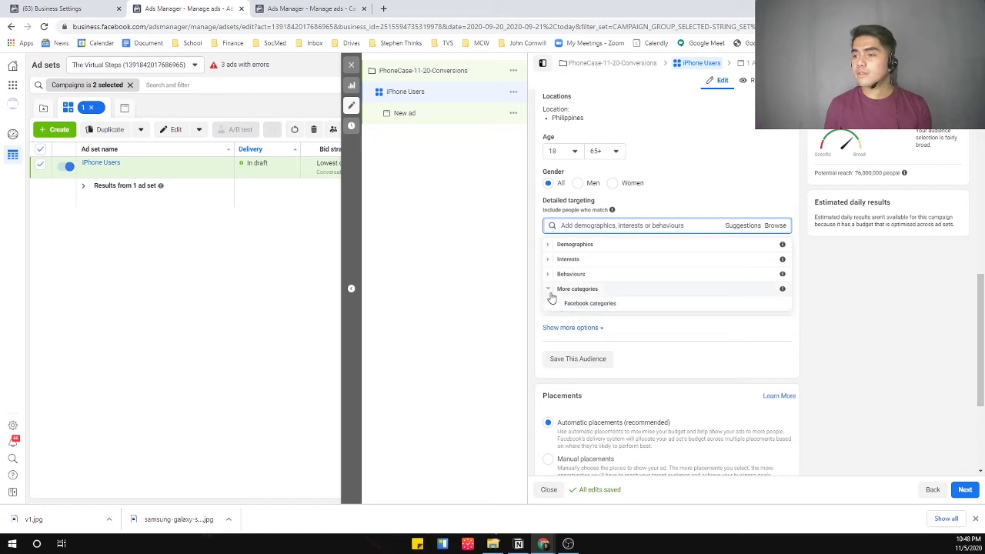
click(549, 289)
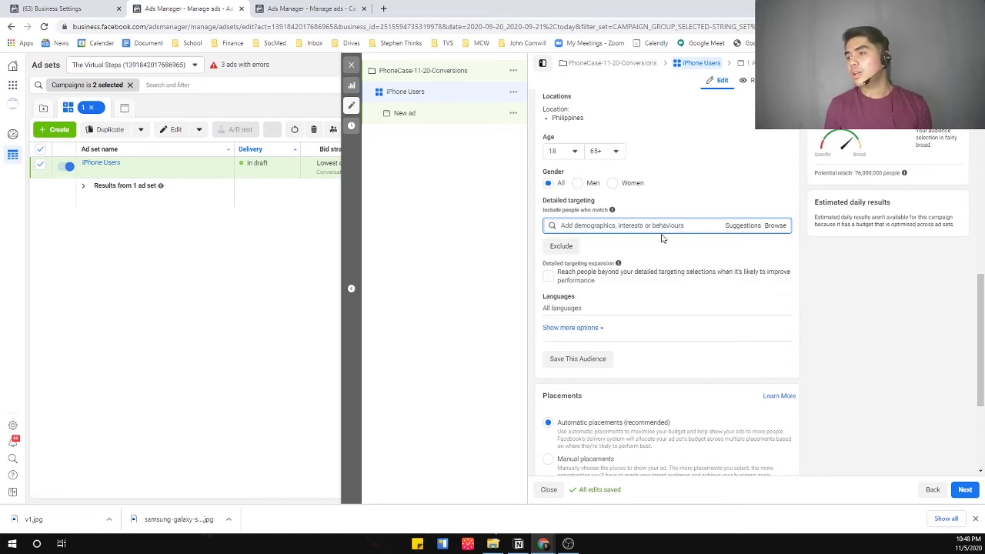
click(775, 226)
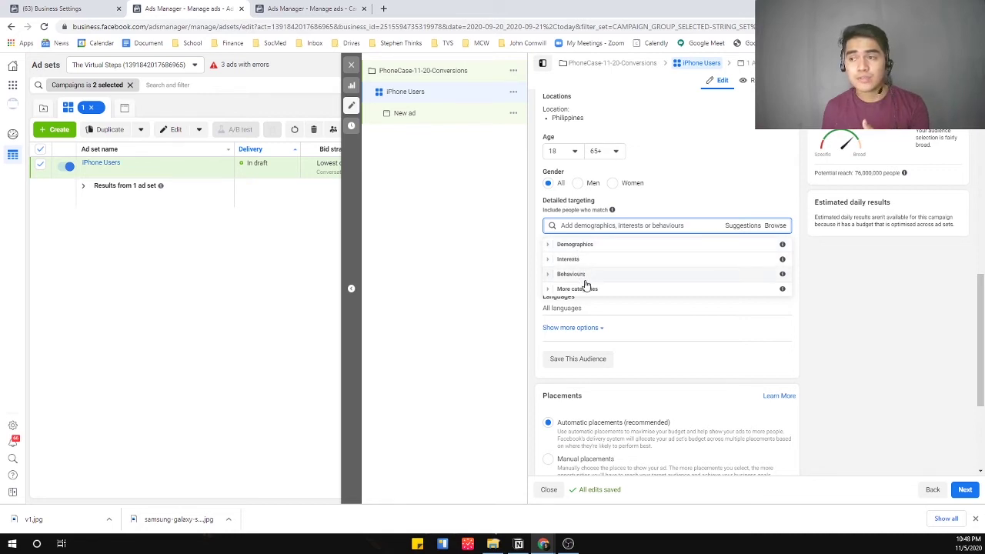
click(547, 291)
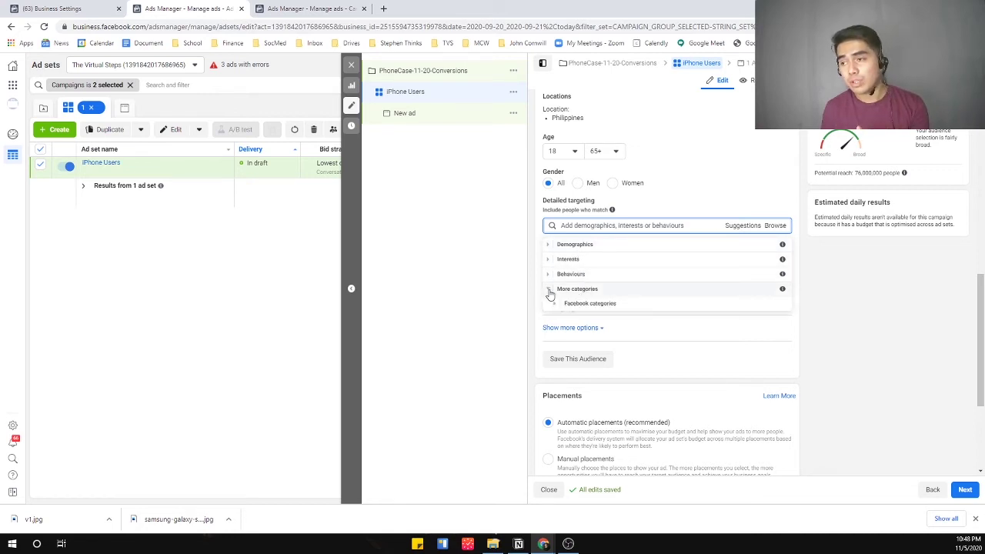
click(556, 308)
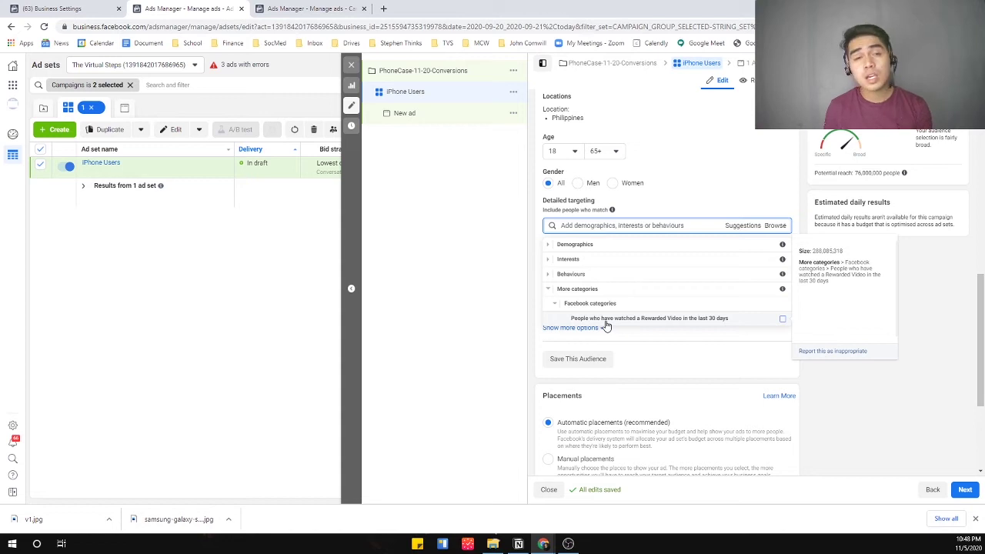
click(554, 305)
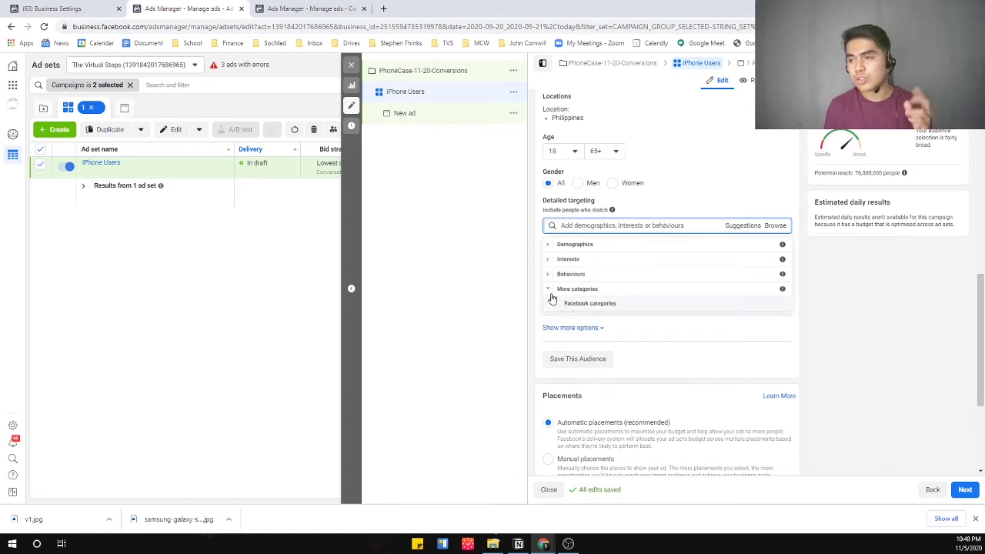
click(550, 292)
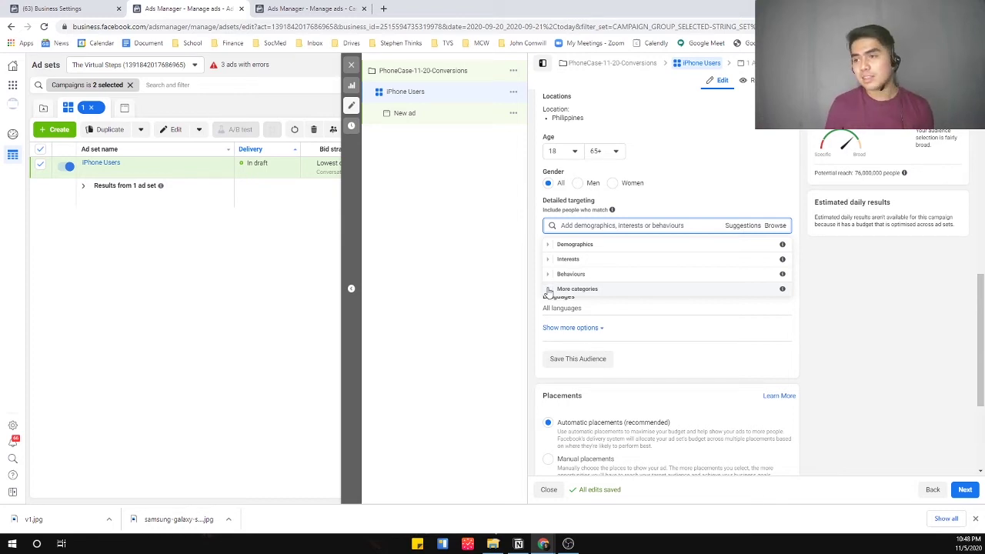
click(497, 258)
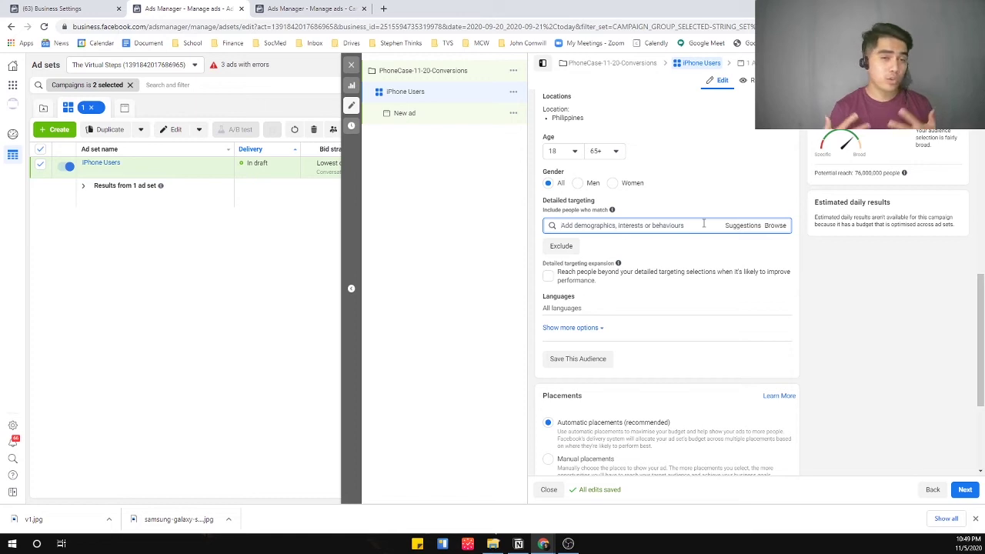
Search detailed targeting for "iphone" and add the behaviour Owns: iPhone 7 to the audience.
text(iphone)
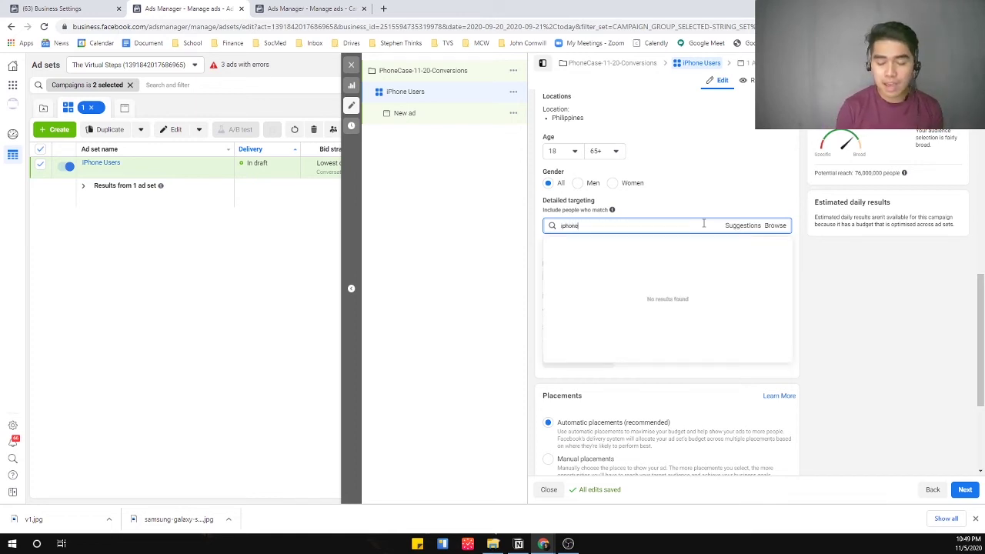
key(ctrl+a)
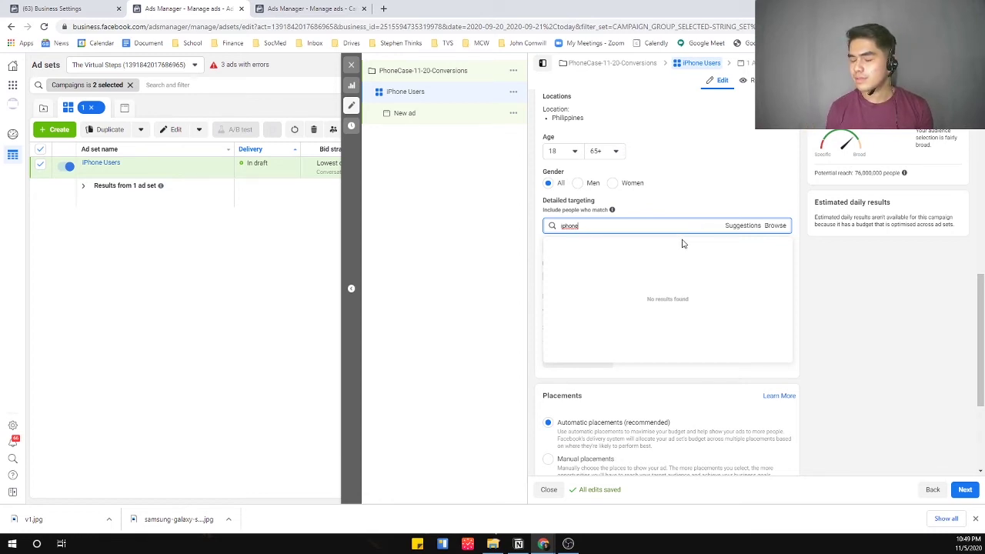
click(638, 226)
double_click(638, 225)
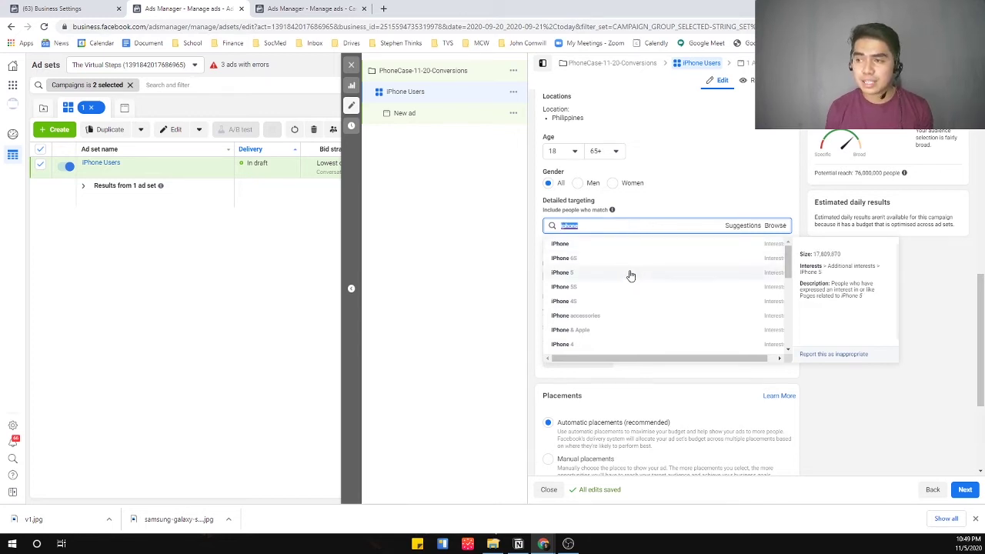
scroll(633, 277, down, 5)
scroll(633, 286, down, 2)
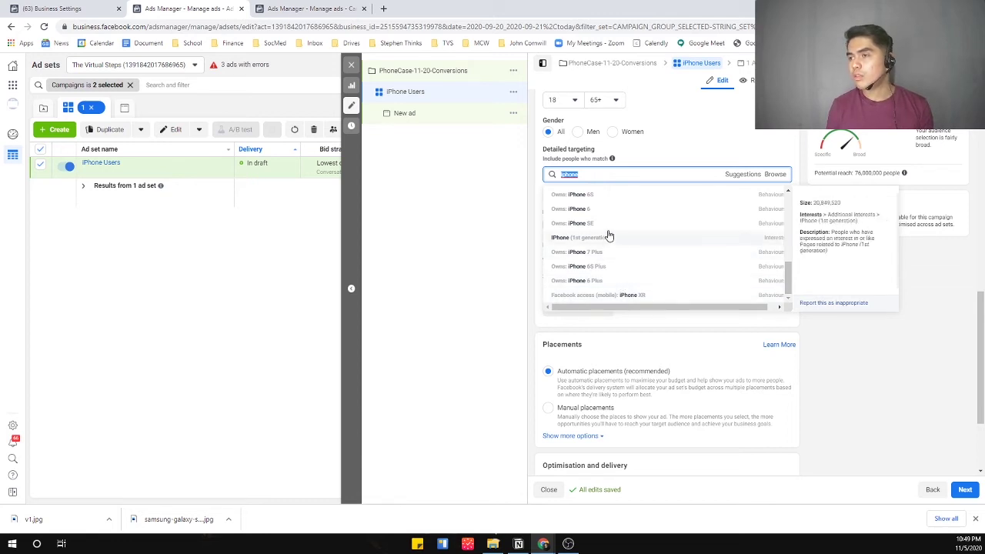
scroll(608, 219, down, 4)
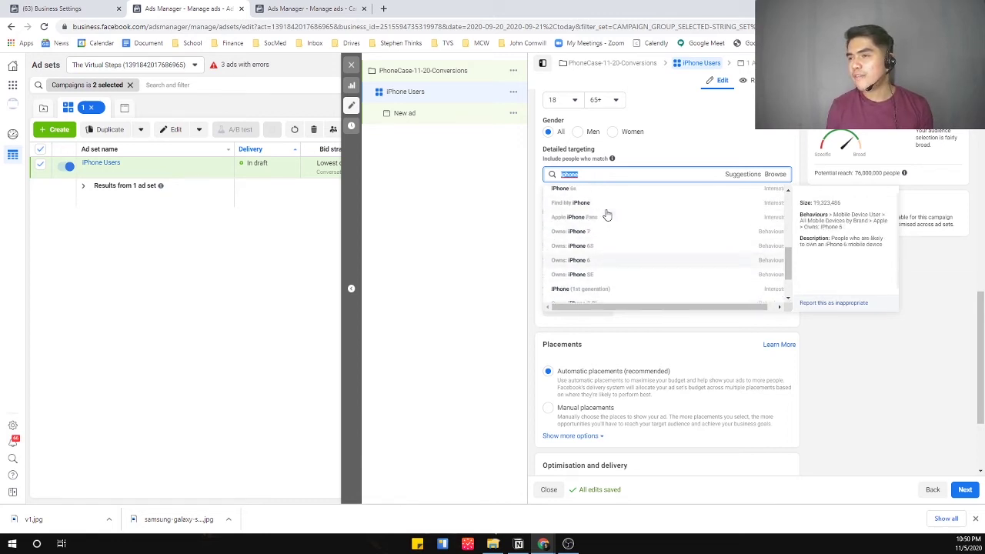
scroll(615, 227, up, 5)
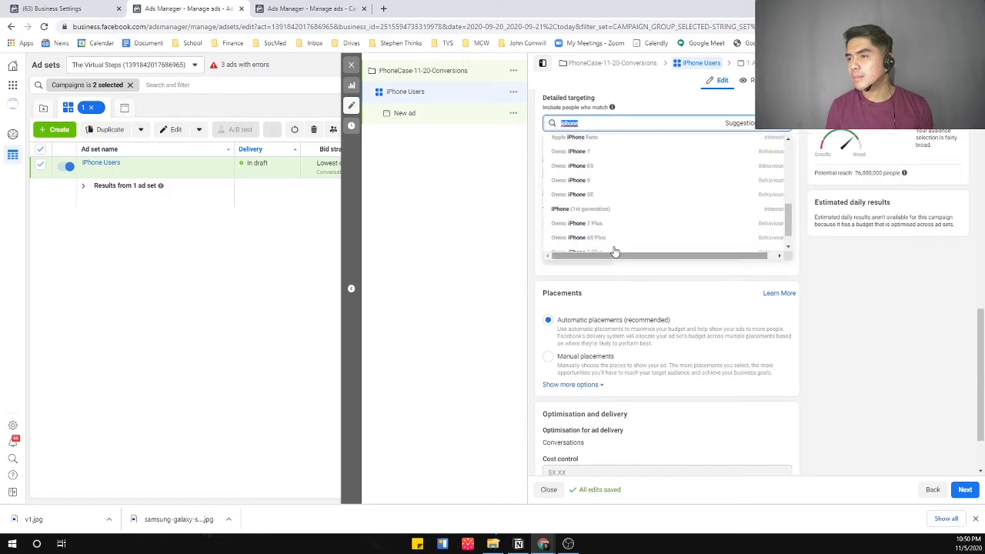
scroll(630, 248, up, 3)
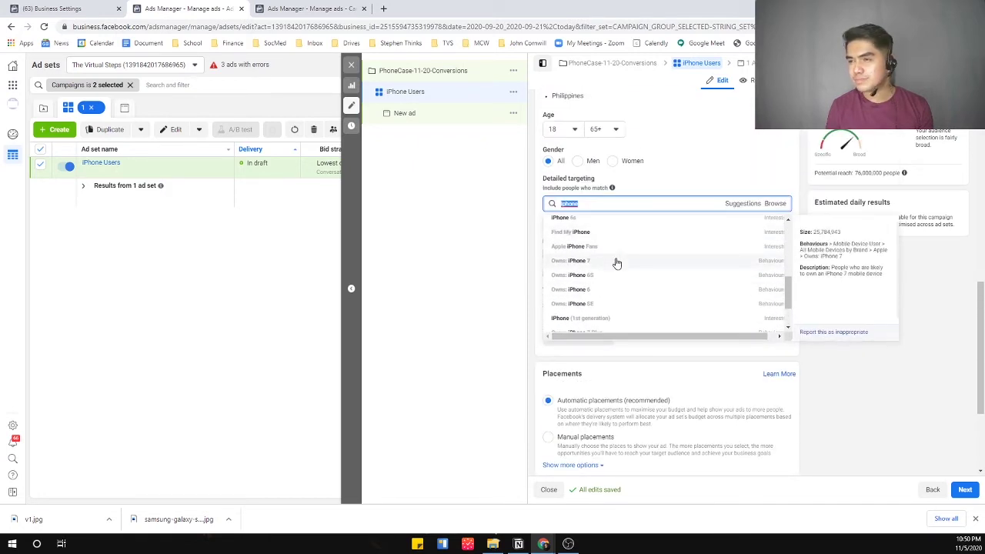
click(616, 262)
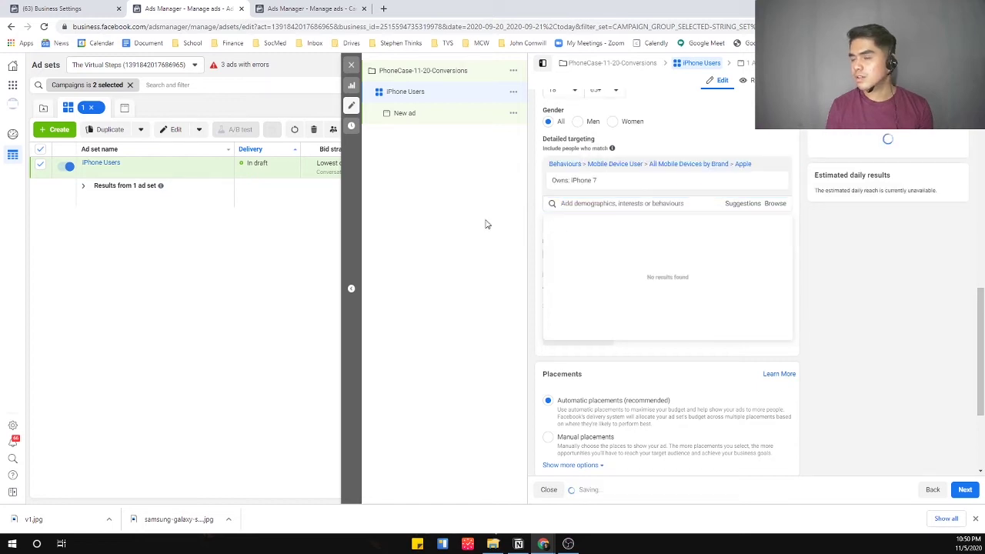
Add the suggested behaviour Owns: iPhone 7 Plus to the audience's detailed targeting.
scroll(869, 285, up, 1)
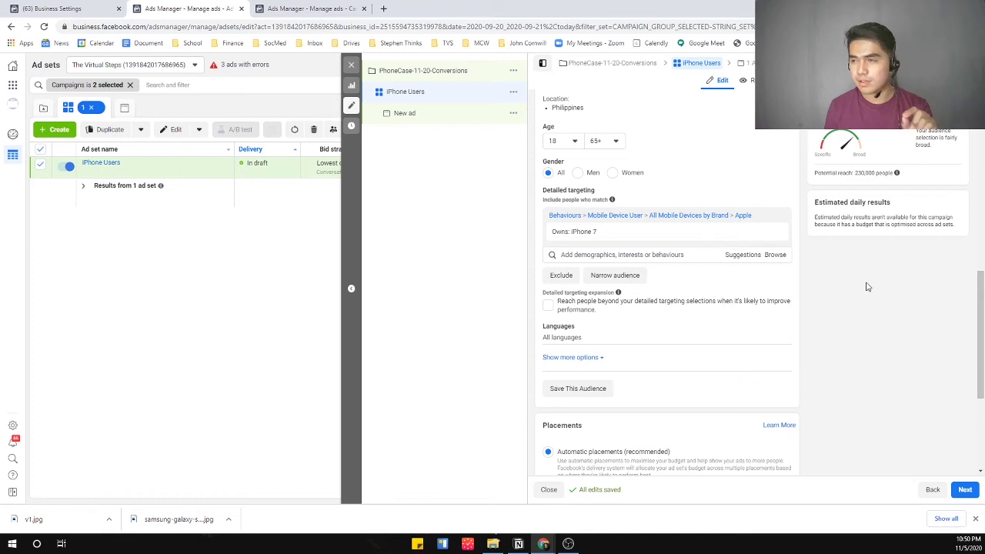
click(750, 260)
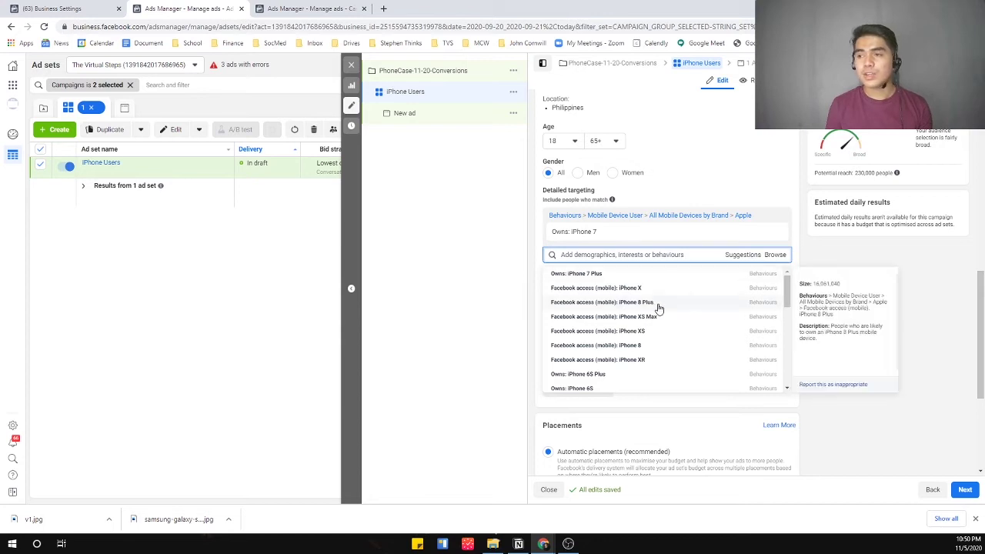
scroll(660, 323, down, 3)
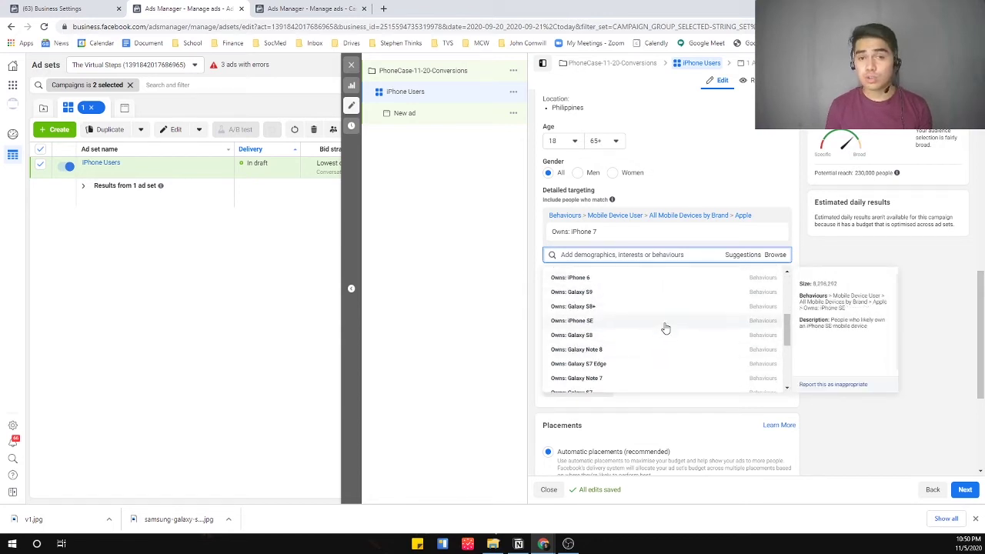
scroll(665, 335, up, 3)
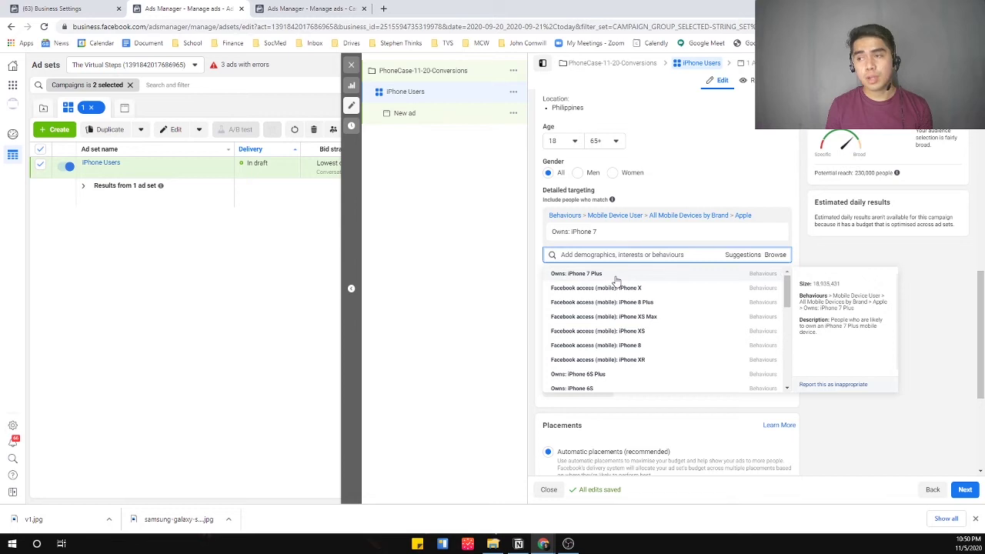
click(615, 280)
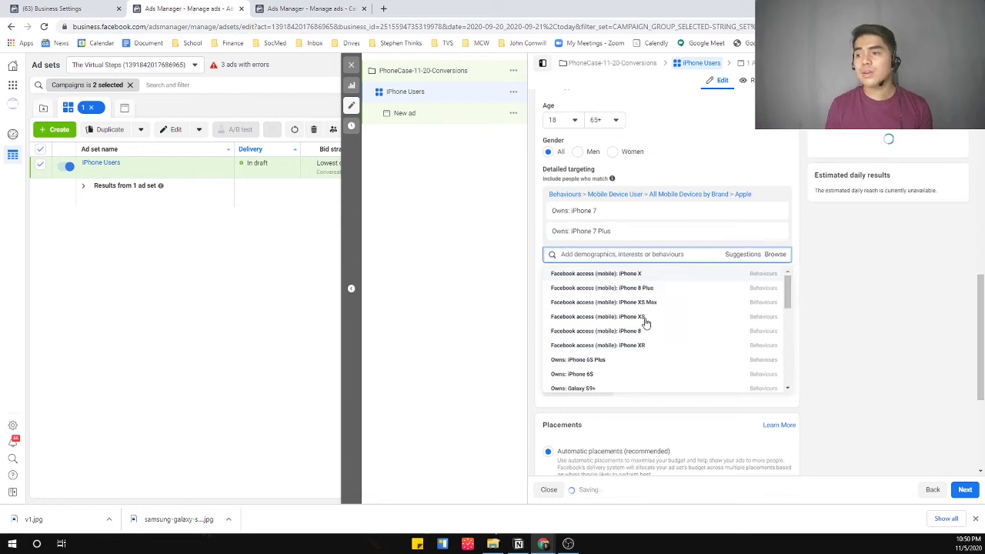
Add the suggested behaviour Owns: iPhone 6S Plus to the detailed targeting and close the suggestions.
click(638, 361)
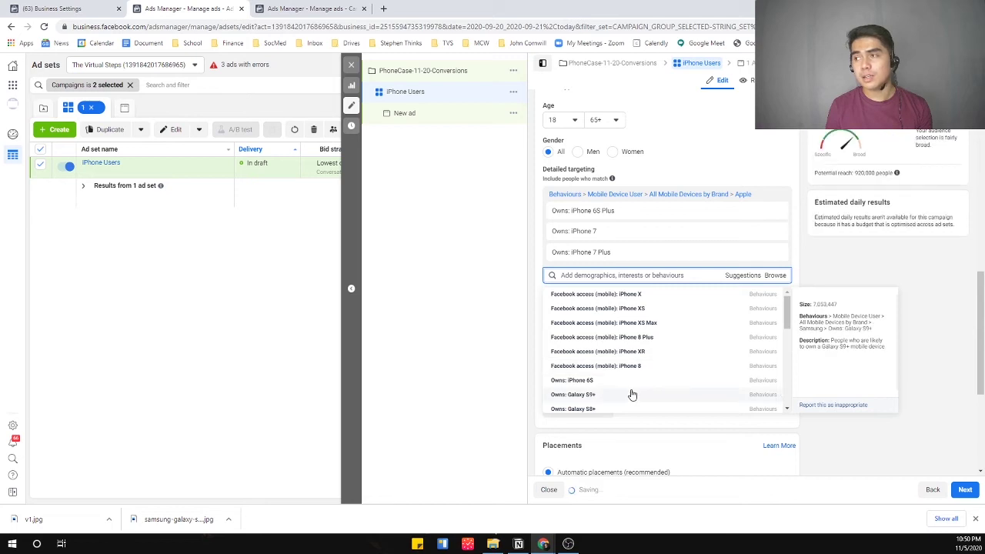
click(500, 314)
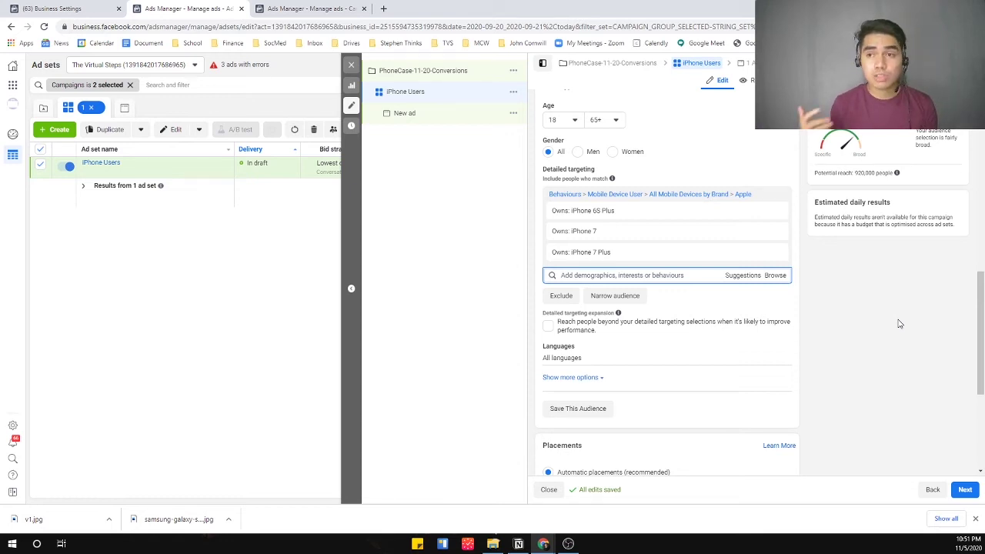
Narrow the audience so that people must also match the purchase behaviour Engaged shoppers.
scroll(856, 335, down, 1)
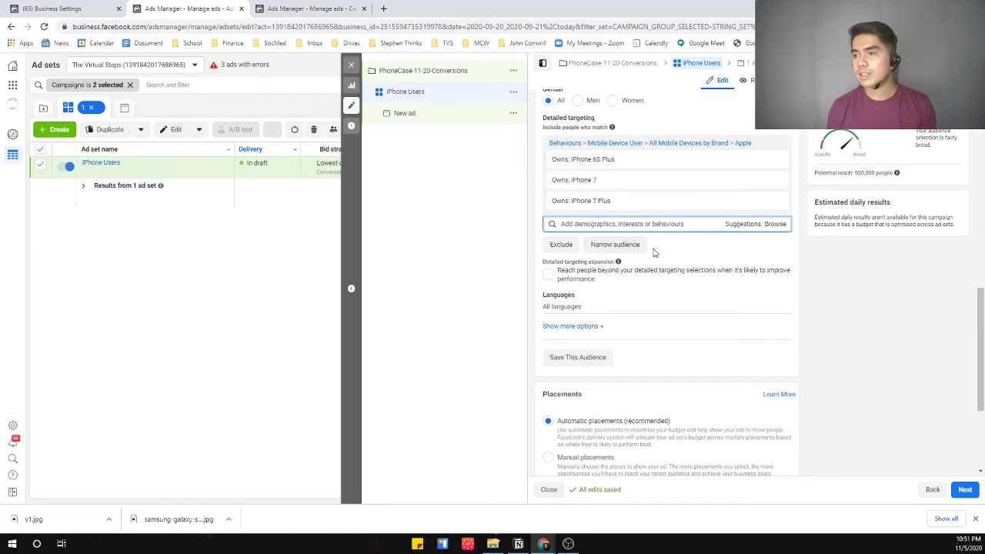
click(635, 247)
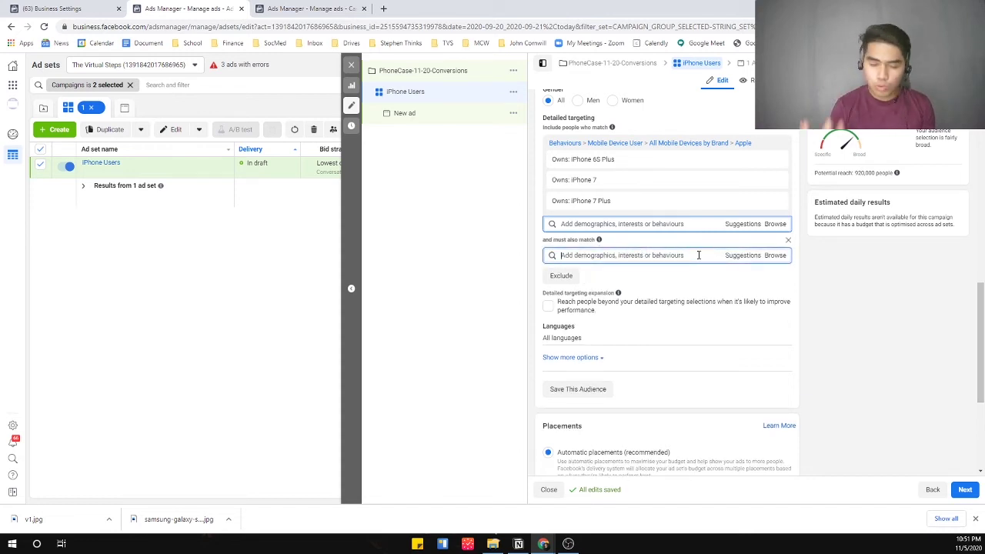
text(en)
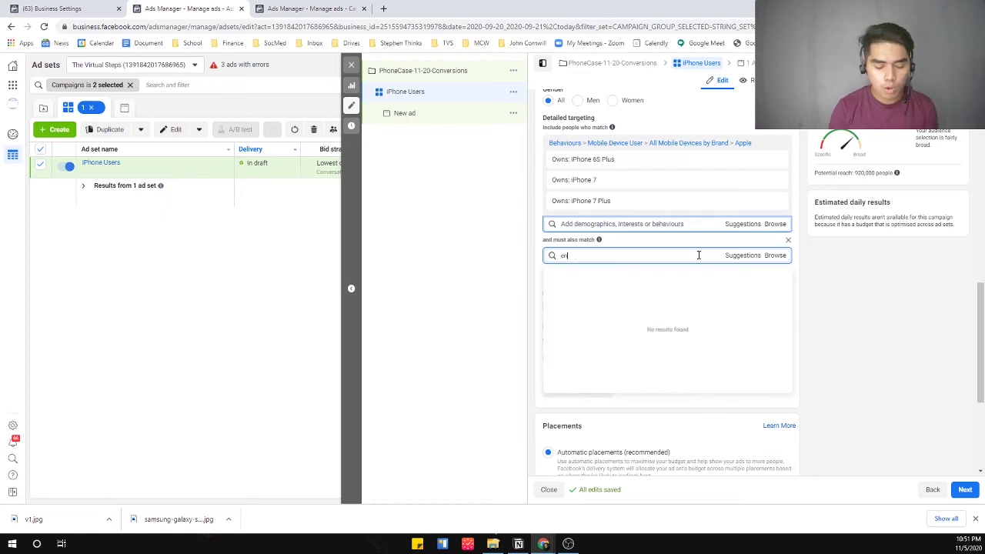
text(gaged shoppe)
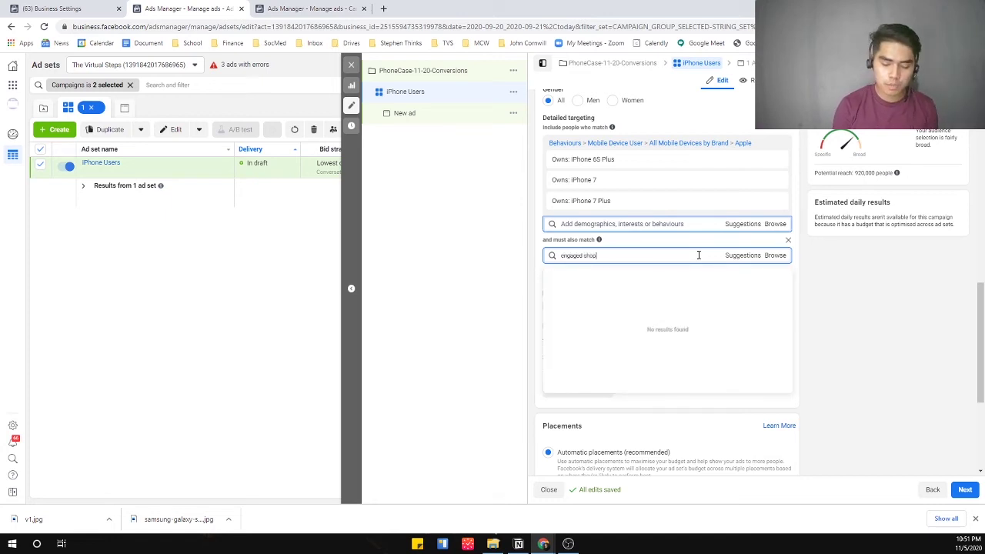
text(rs)
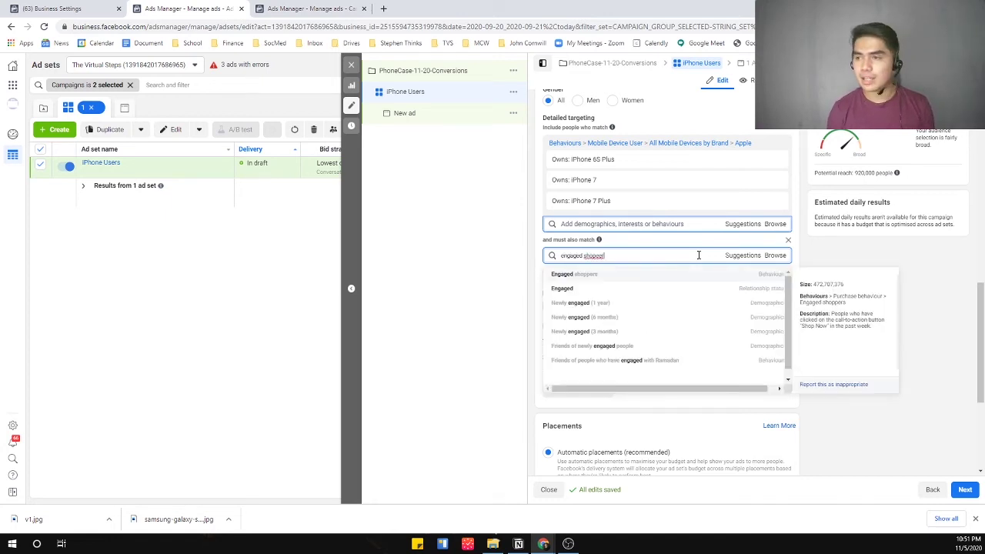
click(647, 277)
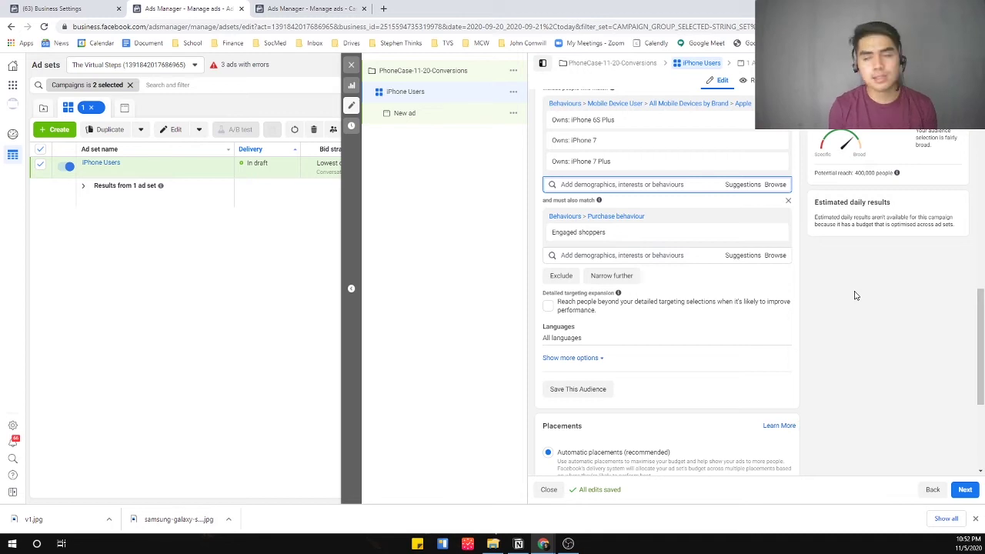
scroll(953, 326, up, 1)
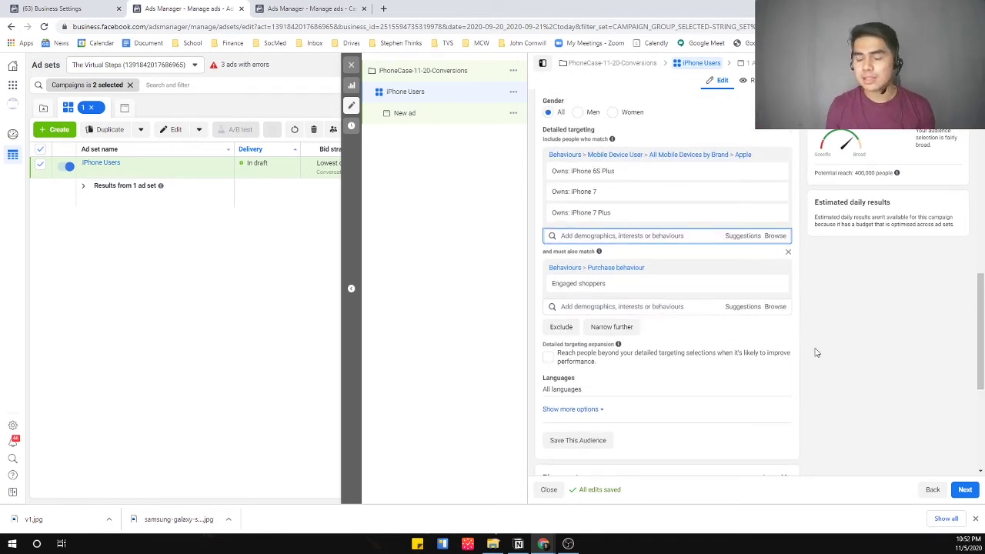
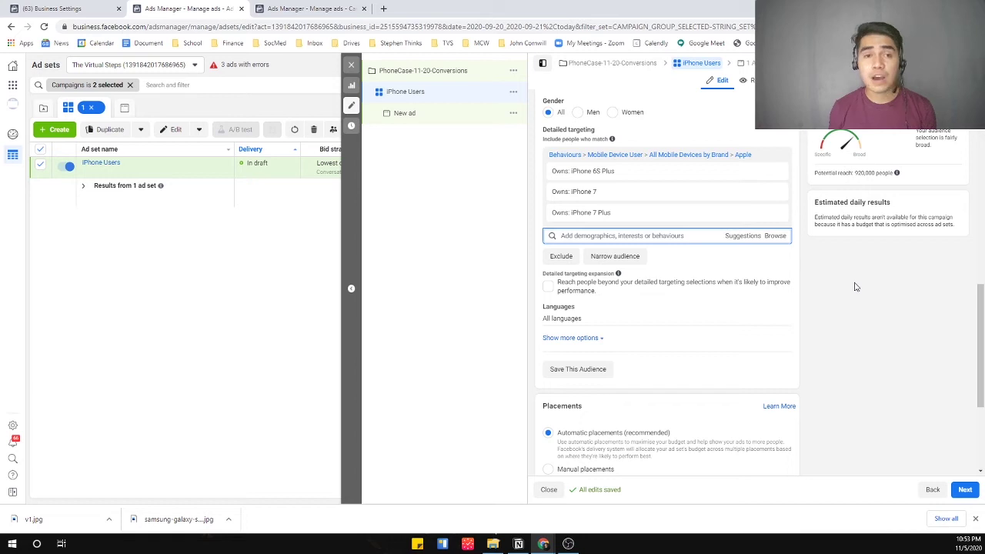
Search the exclusions for "android", exclude Facebook access (mobile): Samsung Android mobile devices, and remove that exclusion again.
click(563, 257)
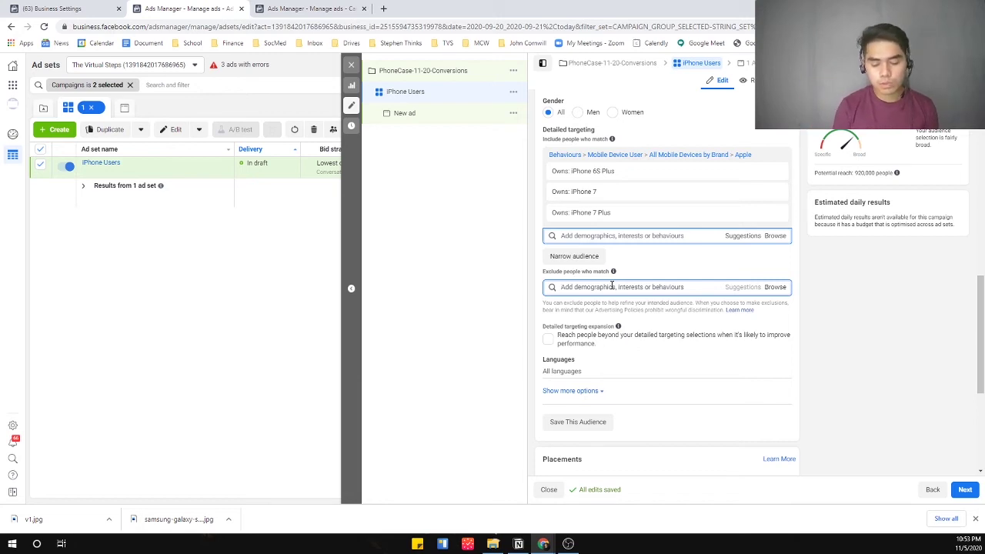
text(enc)
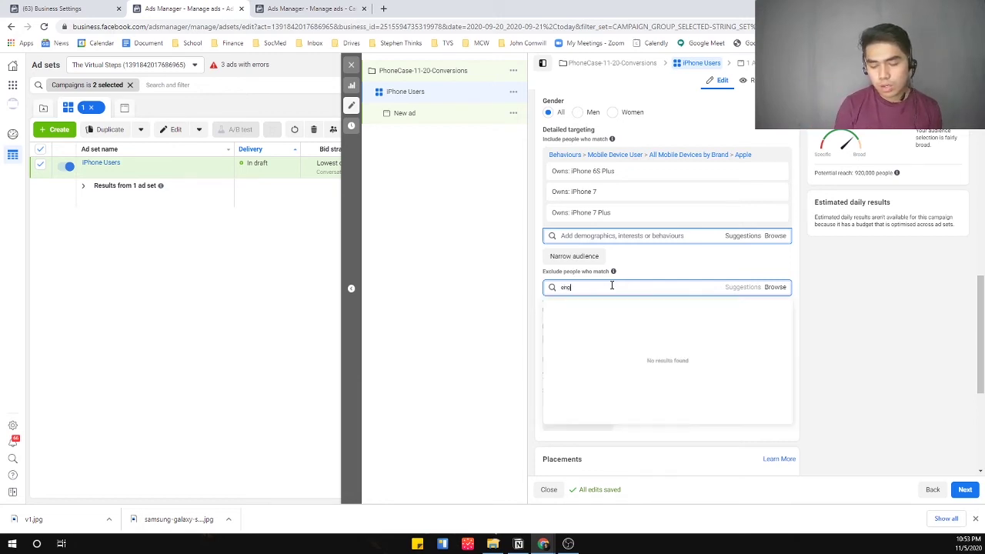
key(BackSpace)
key(BackSpace)
key(BackSpace)
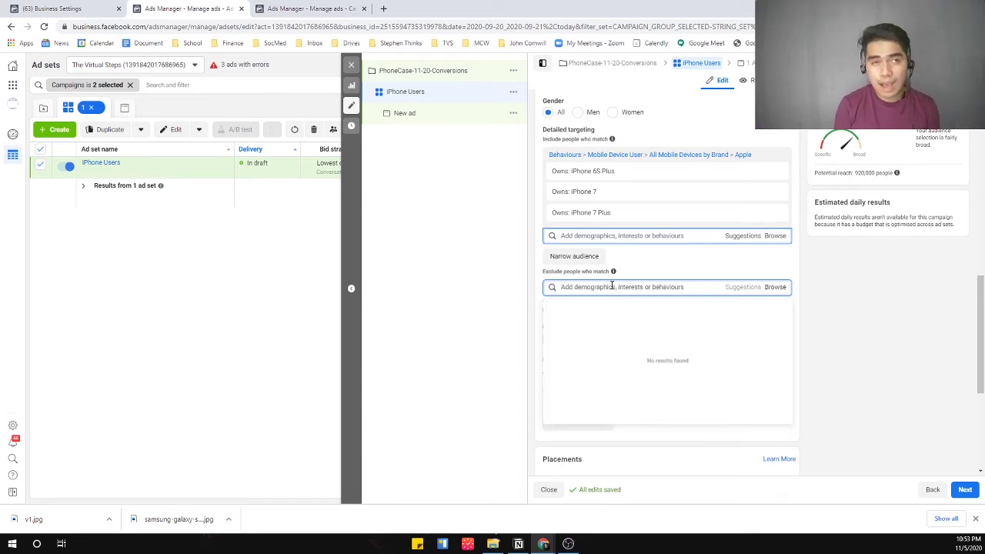
text(andro)
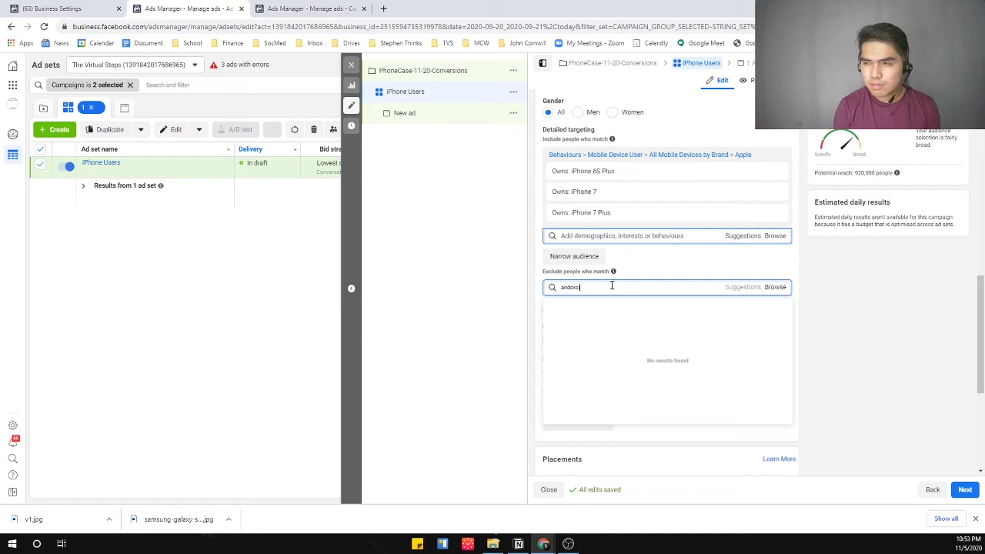
text(id)
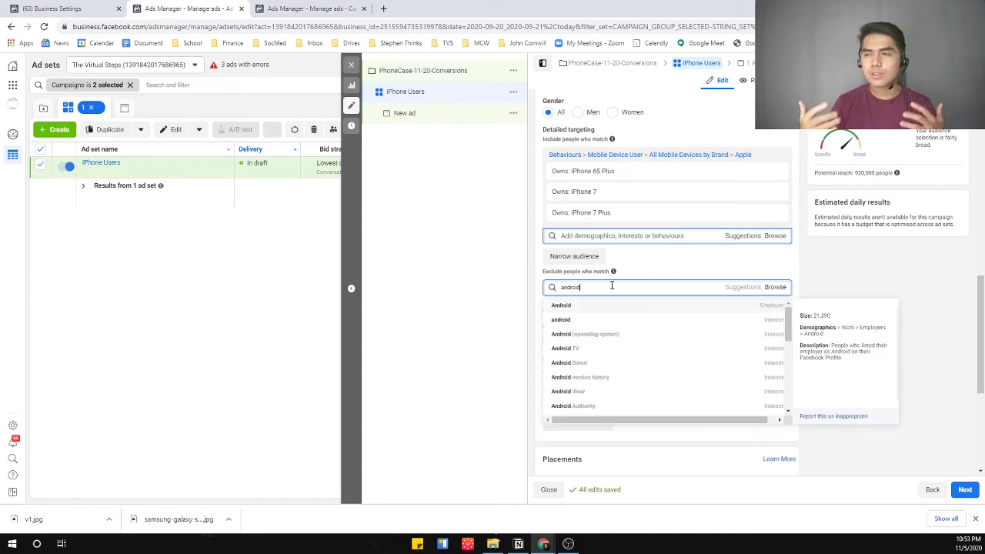
scroll(604, 361, down, 2)
scroll(604, 368, down, 3)
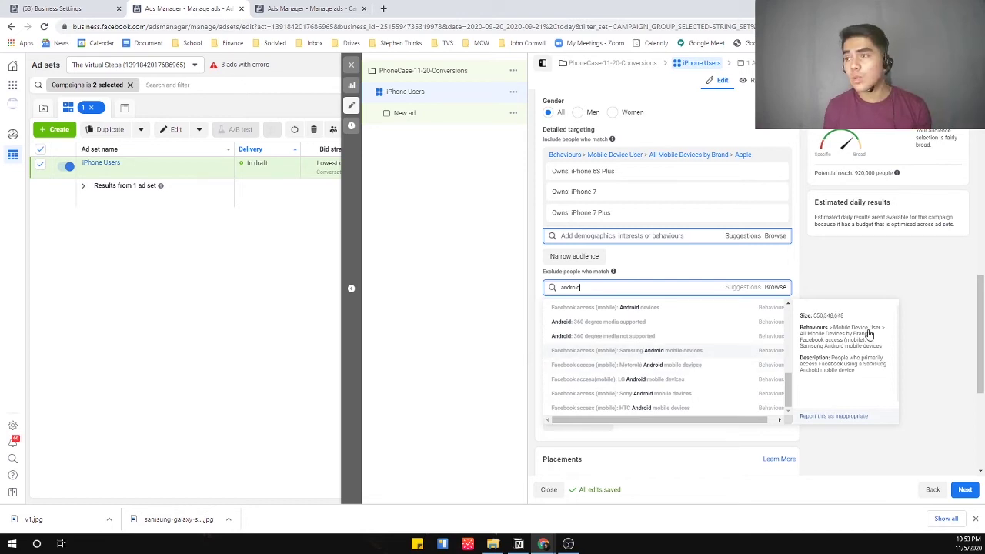
click(646, 353)
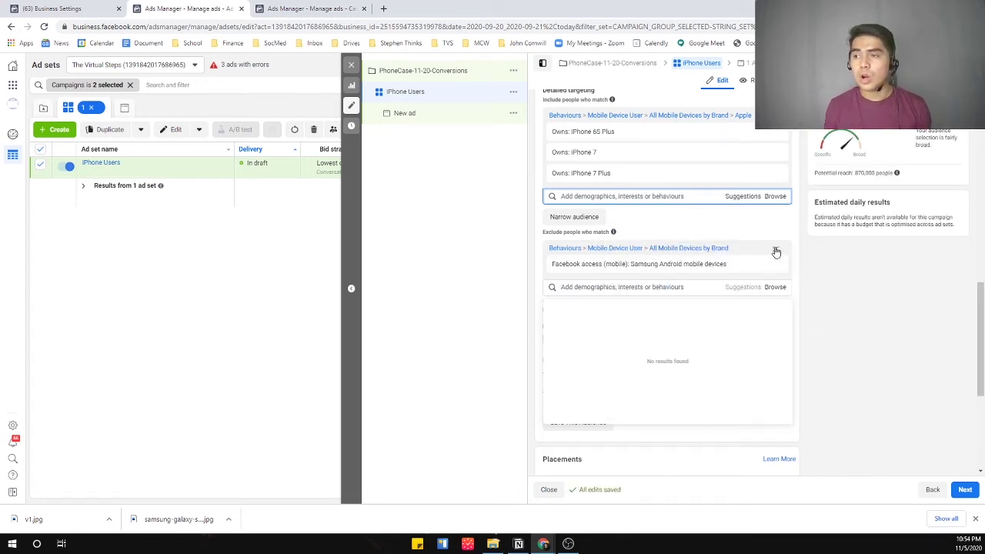
click(774, 251)
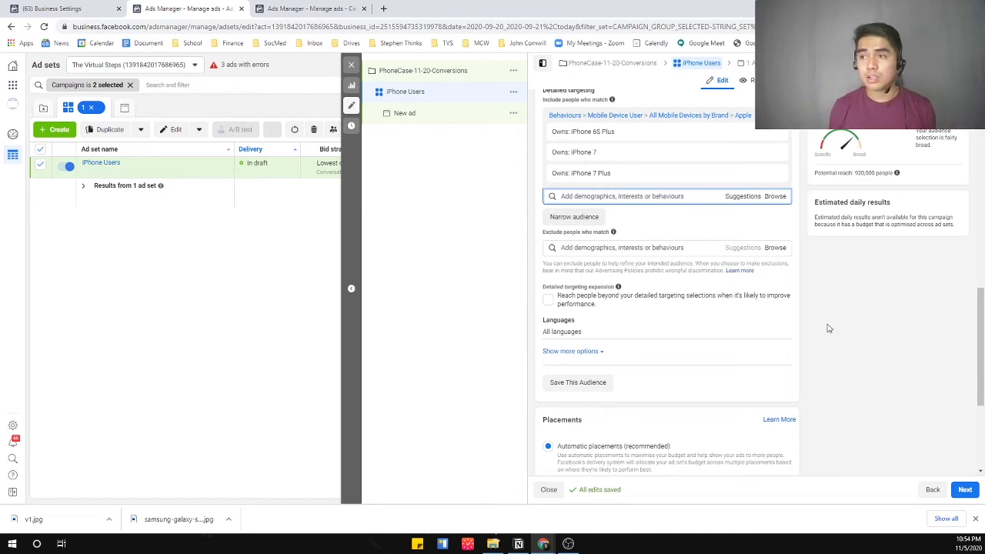
Review the ad set's included iPhone behaviours, exclusions, detailed targeting expansion and language settings.
scroll(816, 335, up, 1)
mouse_move(653, 277)
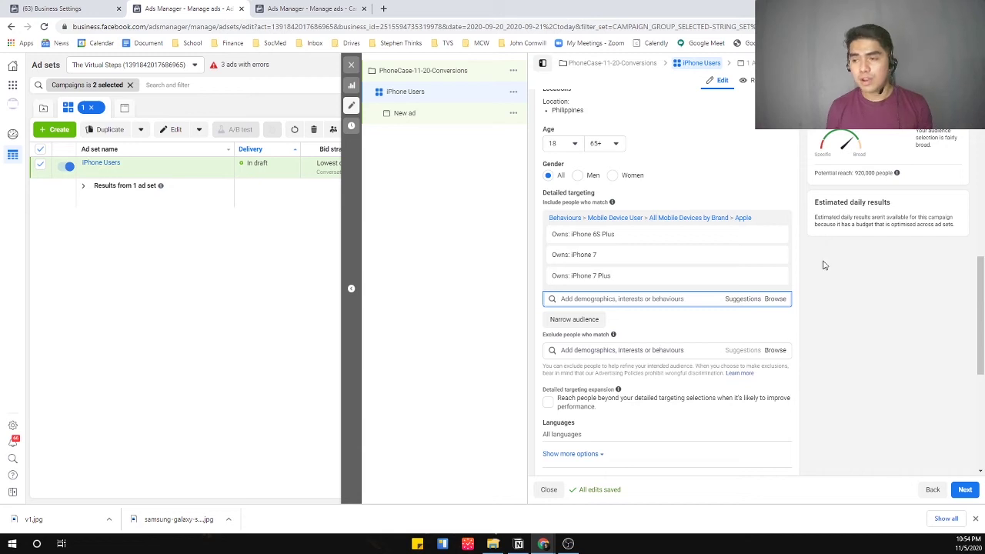
scroll(878, 296, down, 1)
scroll(877, 297, down, 2)
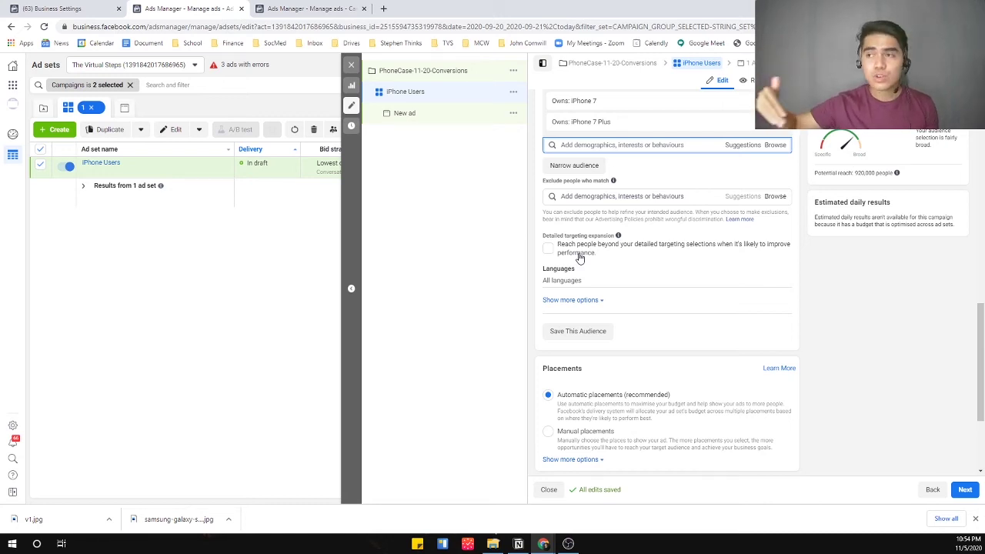
scroll(580, 258, up, 2)
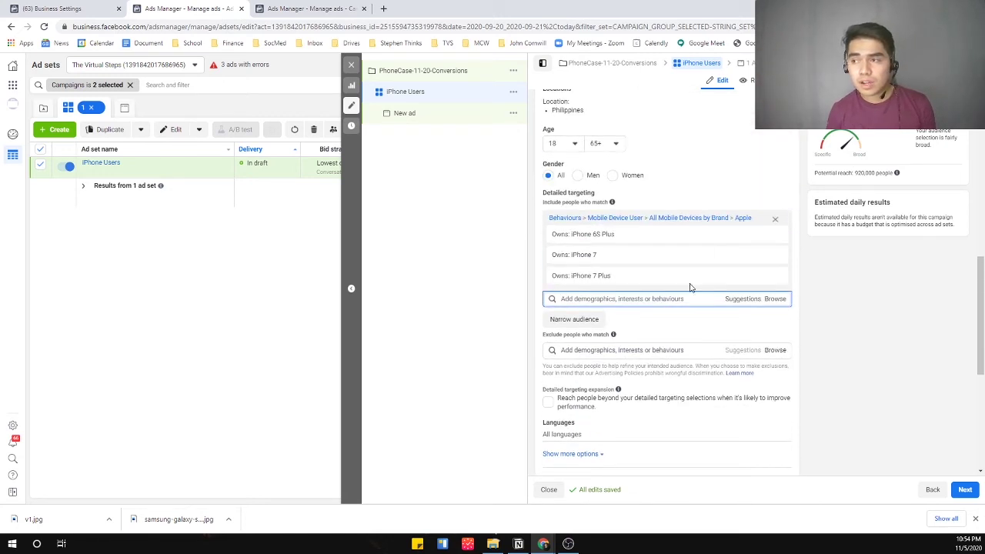
scroll(689, 288, down, 2)
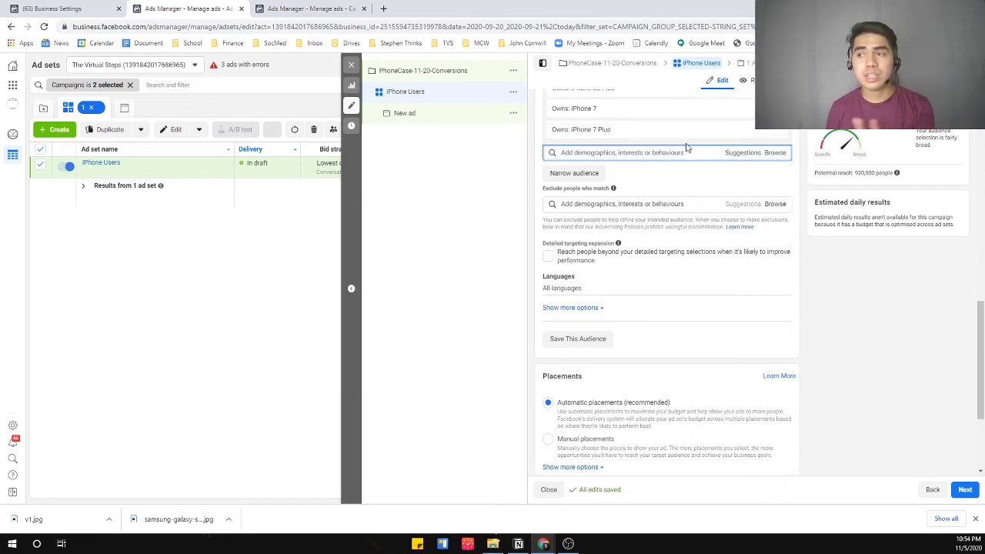
scroll(678, 177, up, 2)
mouse_move(644, 185)
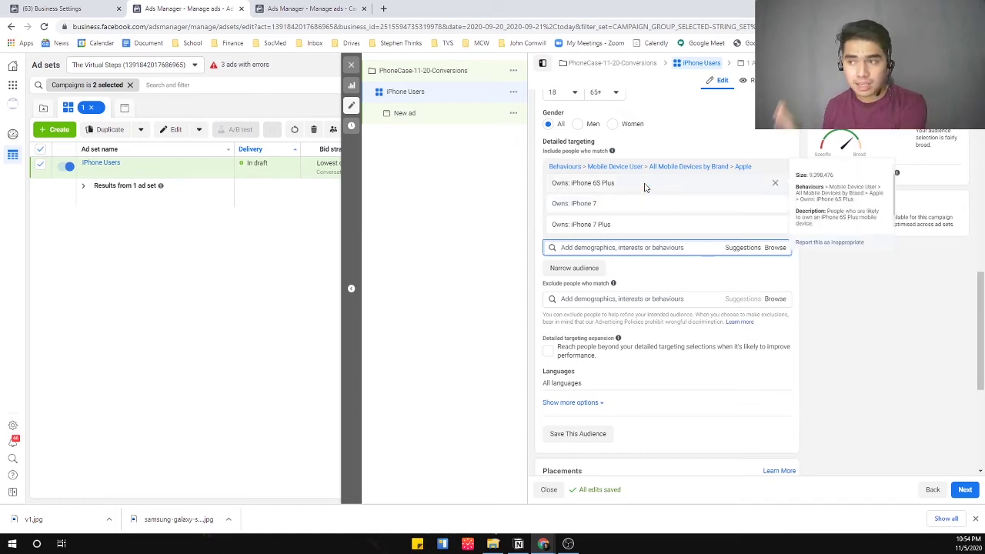
scroll(653, 201, down, 1)
scroll(696, 264, down, 3)
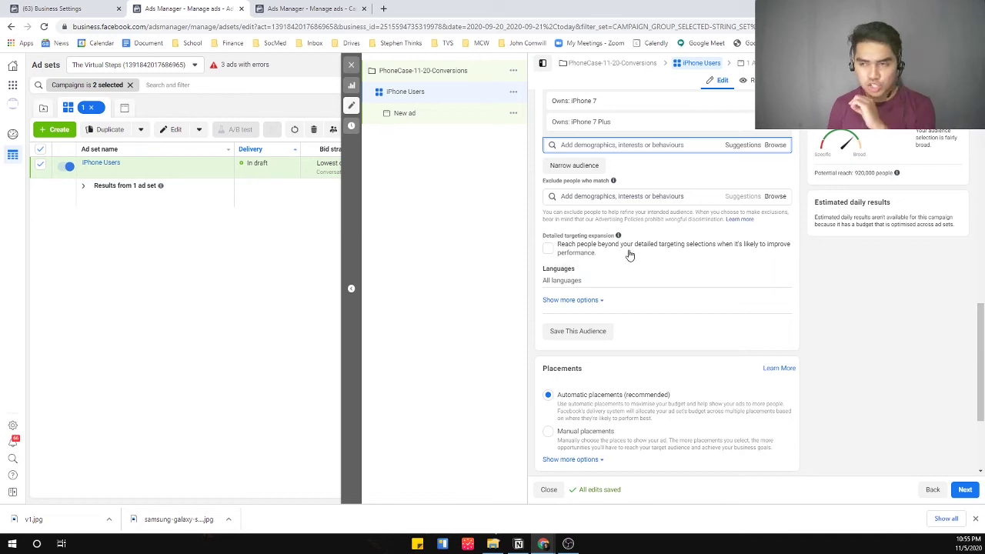
scroll(662, 269, down, 1)
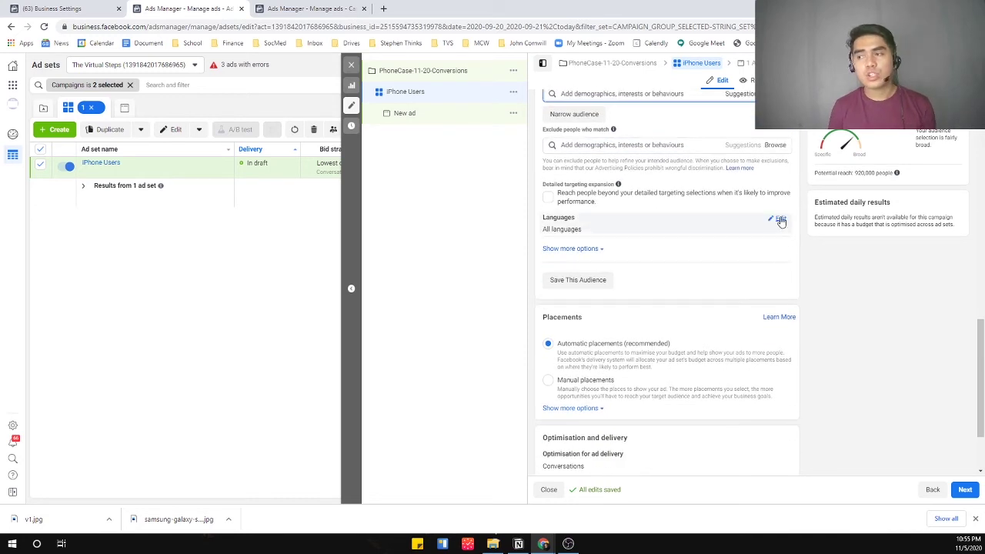
Switch the ad set to manual placements and deselect the Messenger and Instagram platforms.
scroll(780, 221, down, 2)
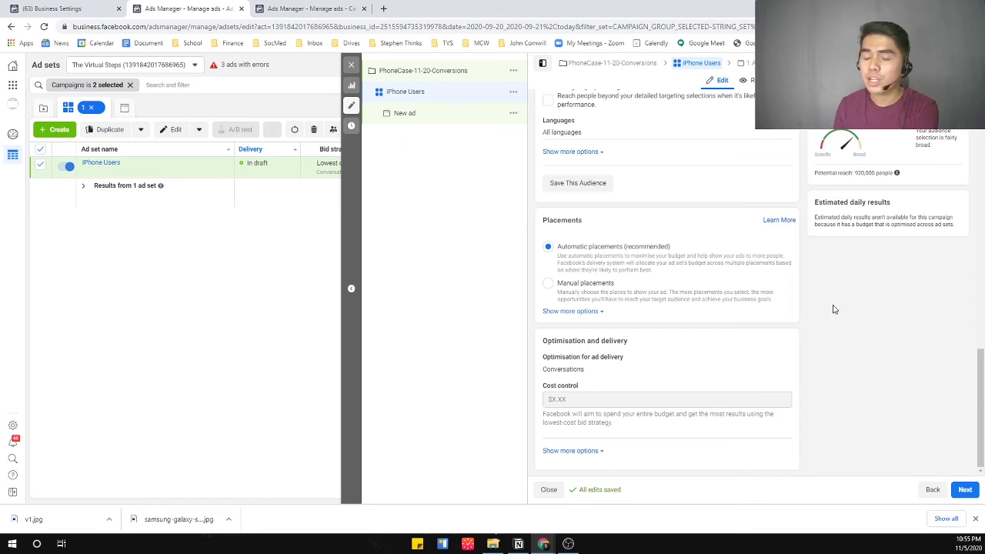
click(585, 284)
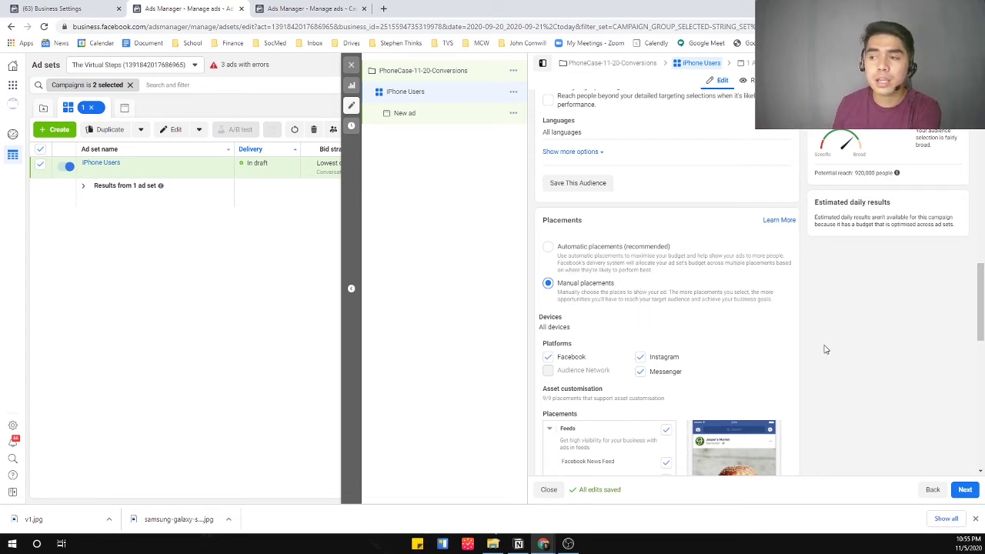
scroll(820, 338, down, 1)
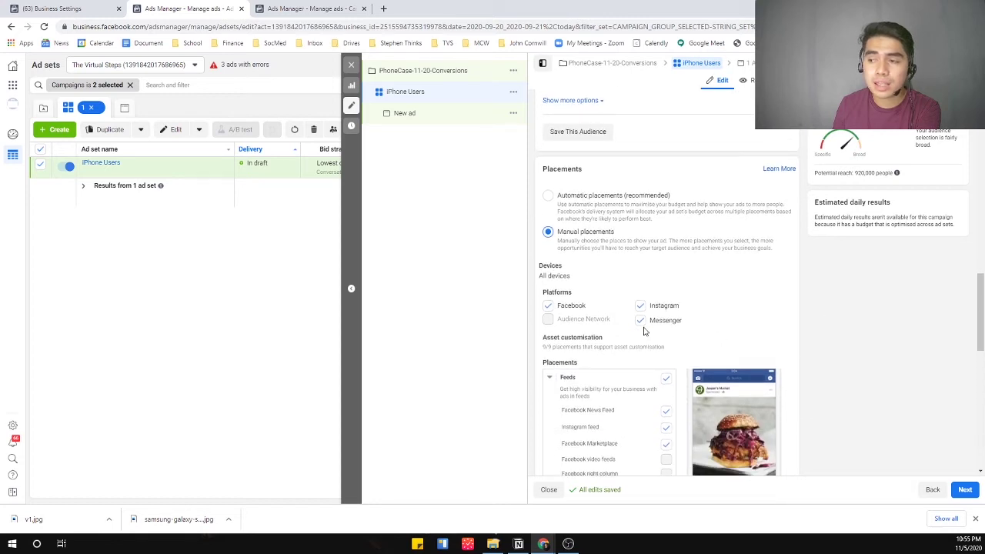
scroll(643, 333, down, 1)
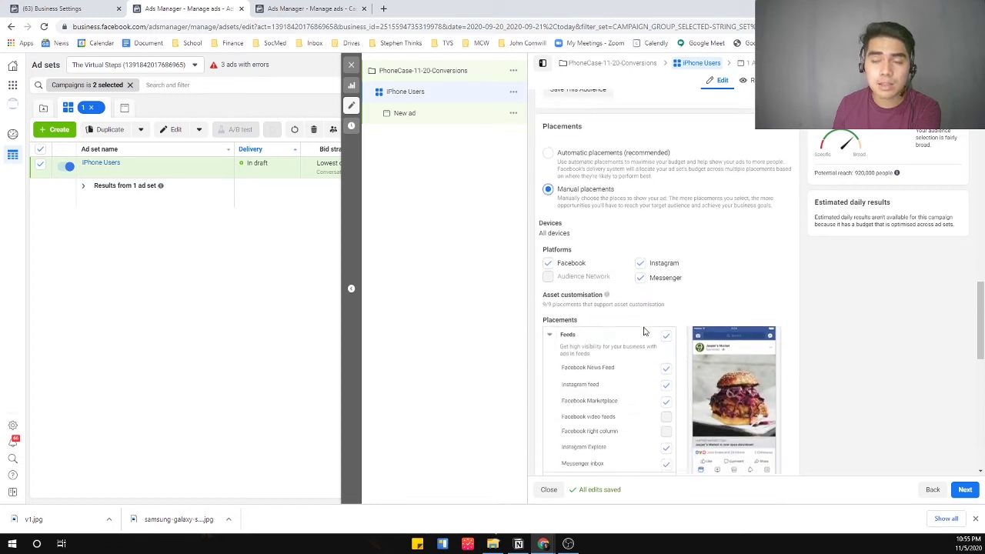
click(640, 269)
click(642, 254)
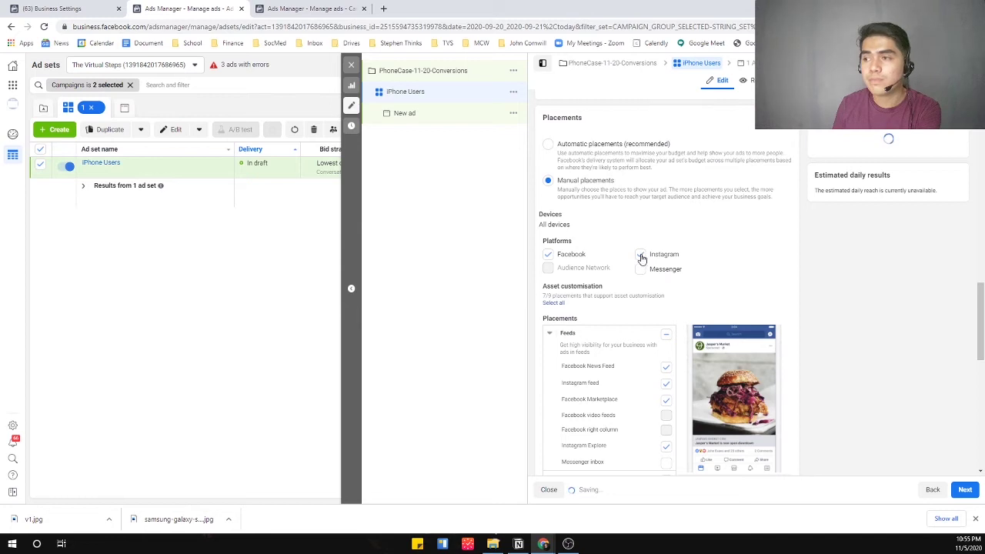
click(642, 255)
Deselect the Facebook Marketplace, Facebook Stories and Search placements, keeping only Facebook News Feed selected.
scroll(672, 308, down, 3)
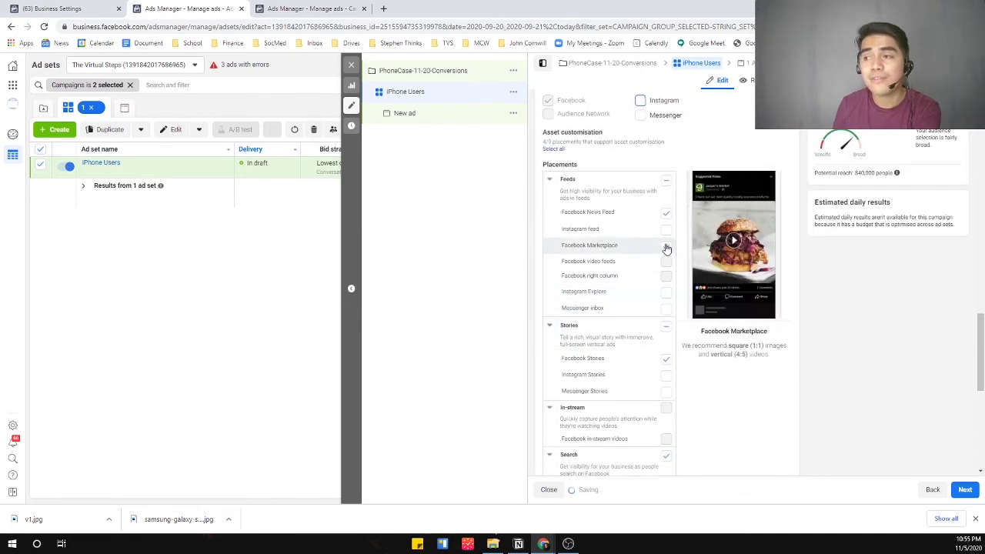
click(666, 358)
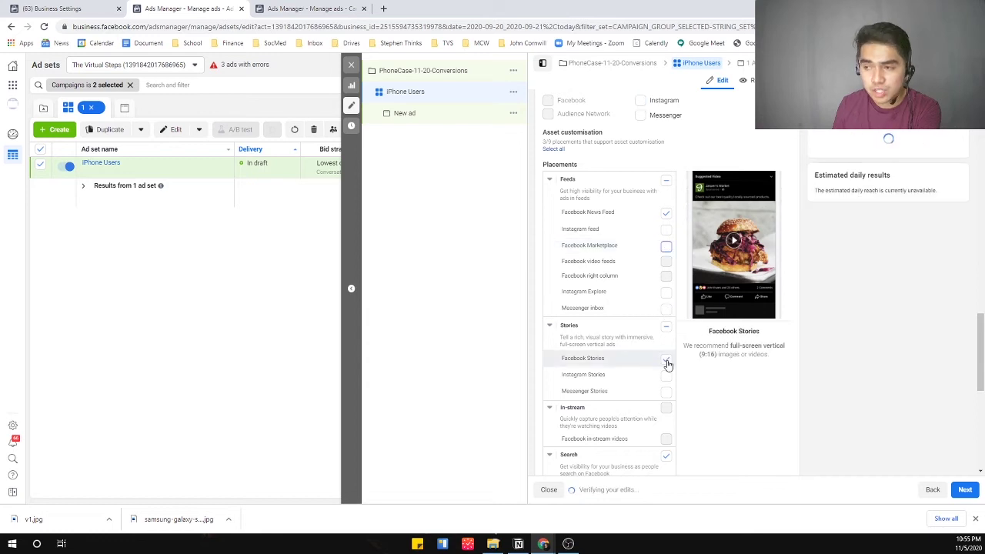
scroll(669, 369, down, 1)
scroll(669, 383, down, 2)
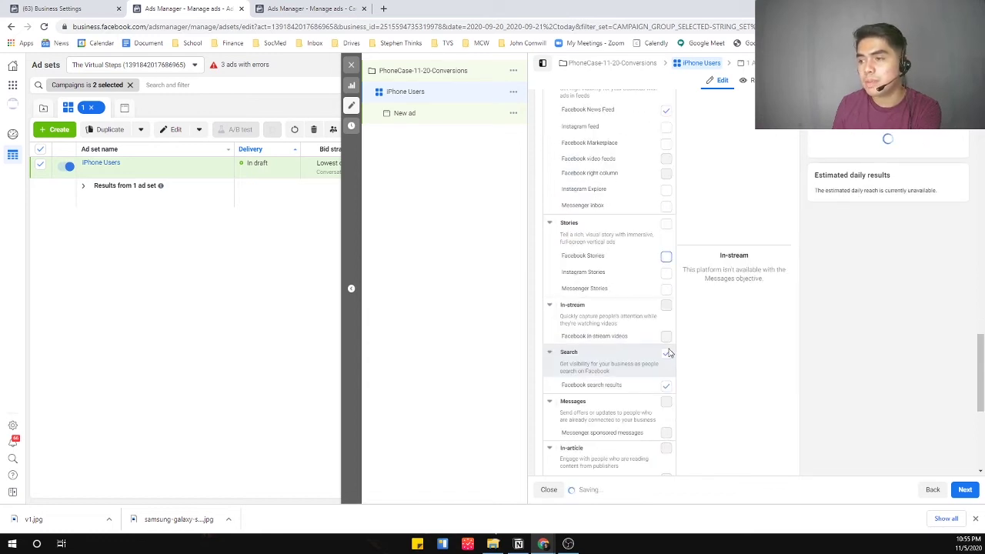
click(667, 352)
scroll(676, 366, down, 4)
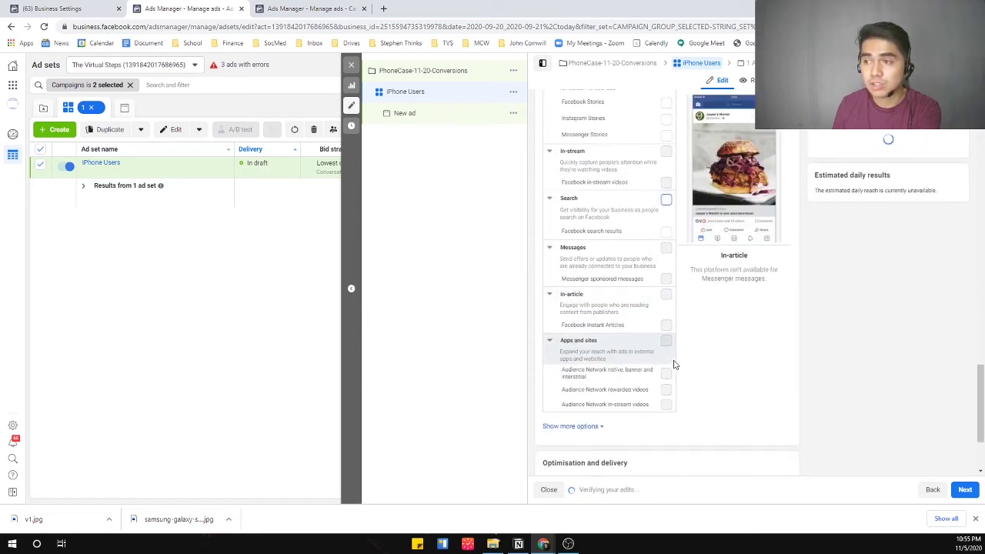
scroll(672, 360, down, 3)
scroll(672, 354, up, 2)
scroll(672, 354, up, 5)
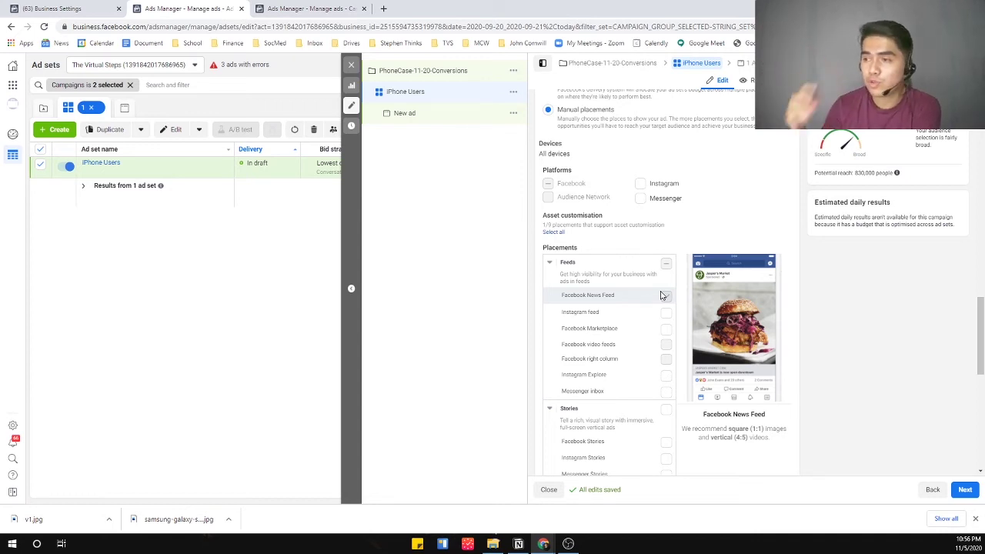
Review the iPhone Users ad set's remaining placement options and its optimisation and delivery settings.
scroll(683, 370, down, 3)
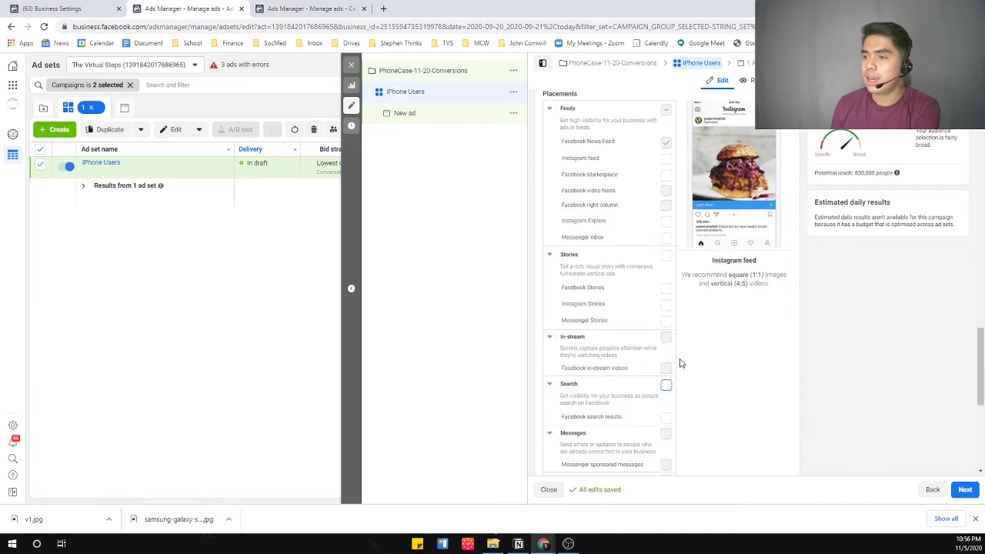
scroll(693, 355, down, 3)
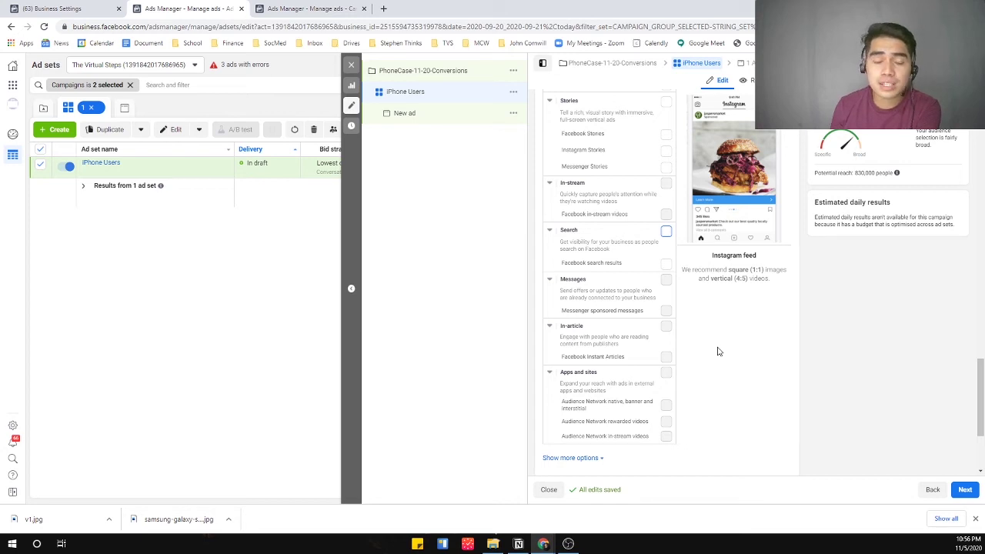
scroll(717, 351, up, 3)
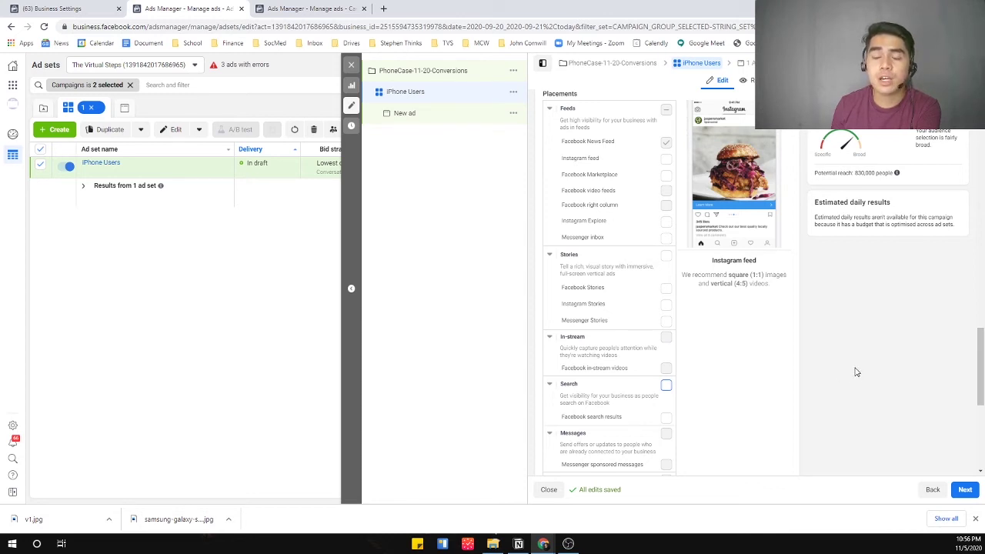
scroll(859, 354, down, 4)
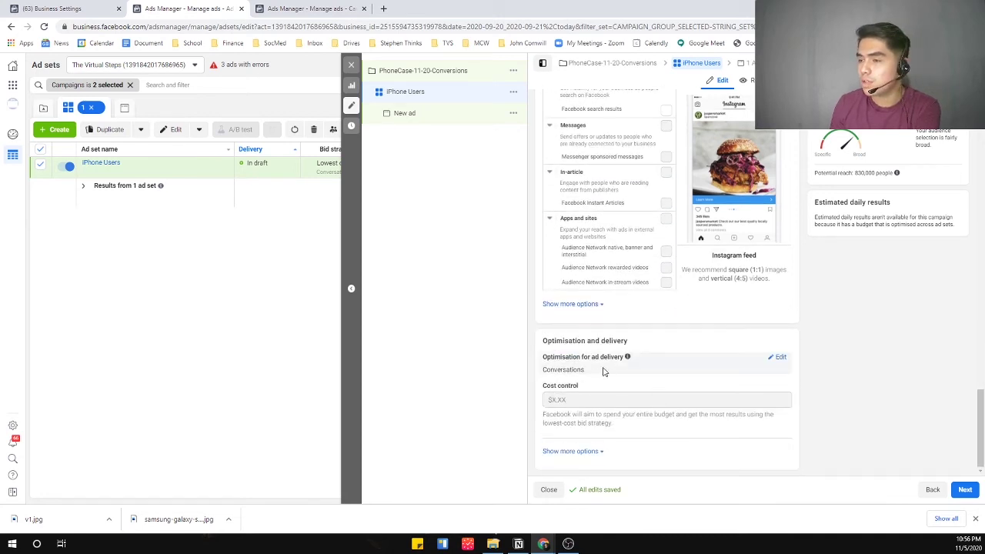
mouse_move(620, 356)
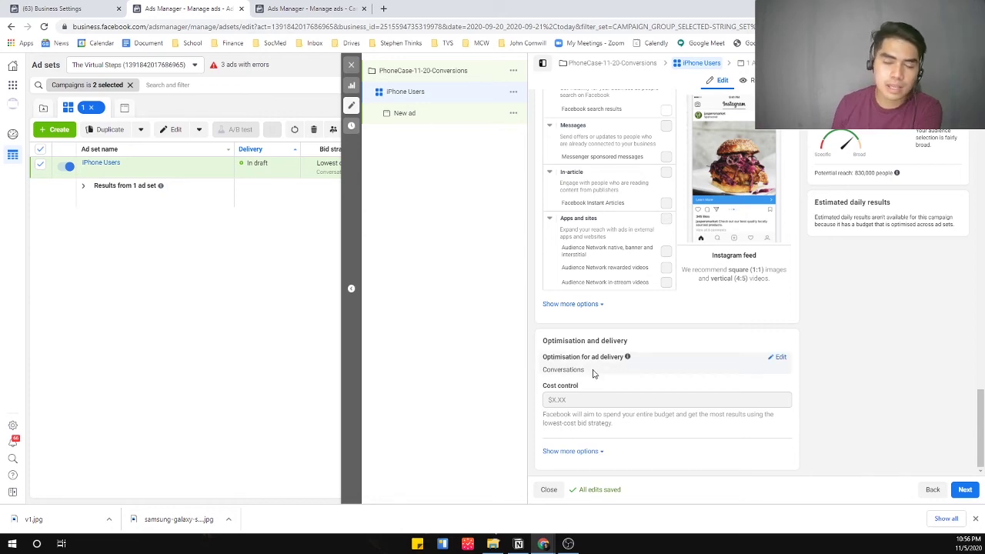
scroll(855, 333, up, 10)
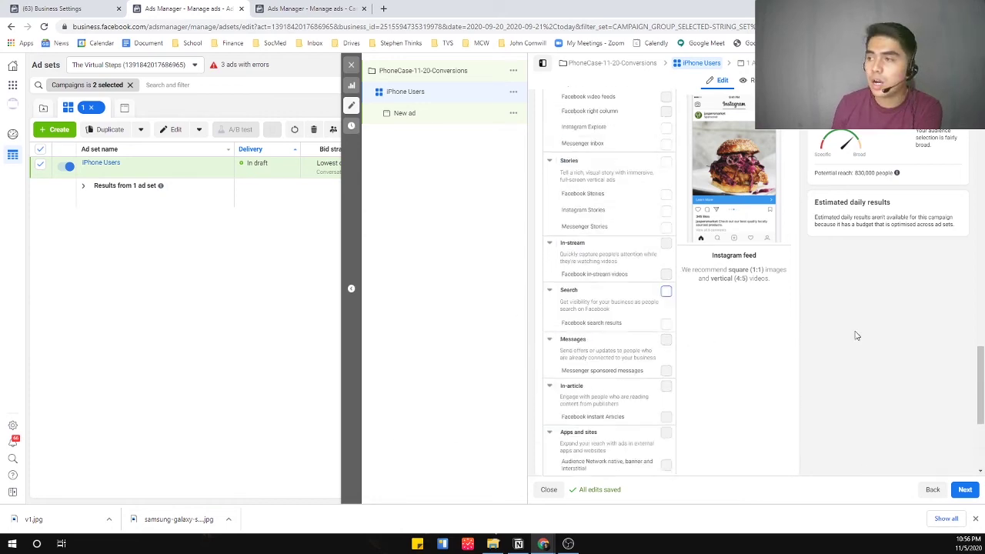
scroll(851, 328, up, 3)
scroll(847, 326, down, 15)
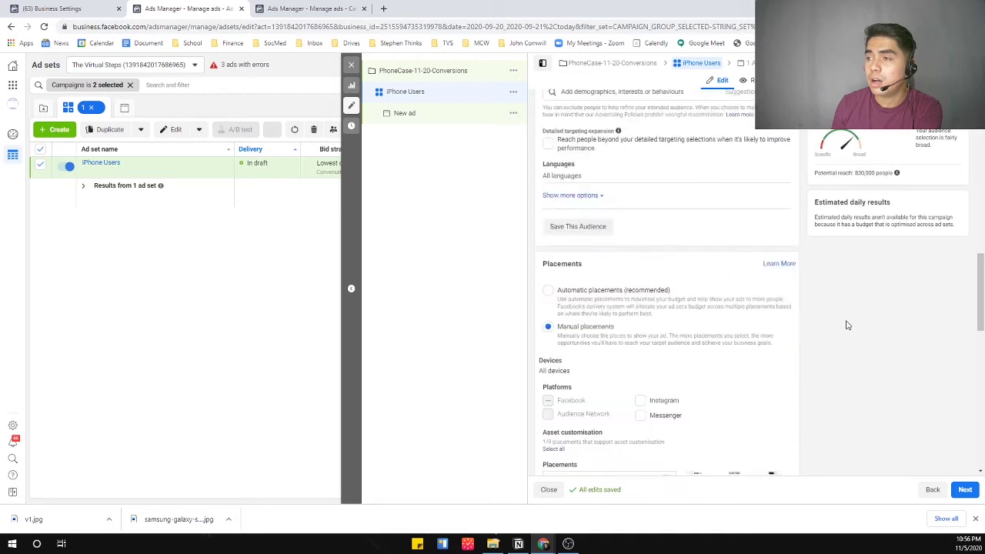
Continue to the ad level and rename the new ad as "Photo".
click(969, 494)
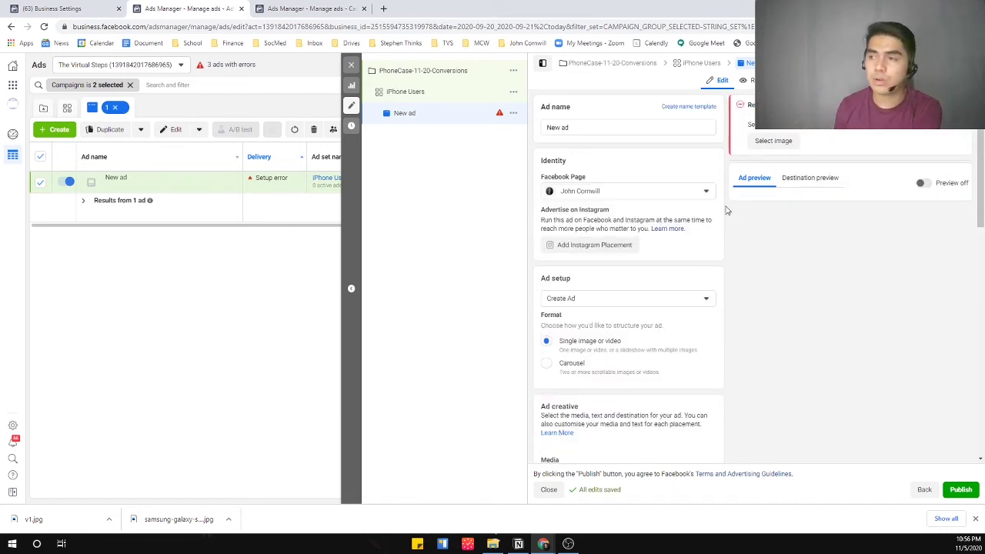
drag(628, 131, 542, 133)
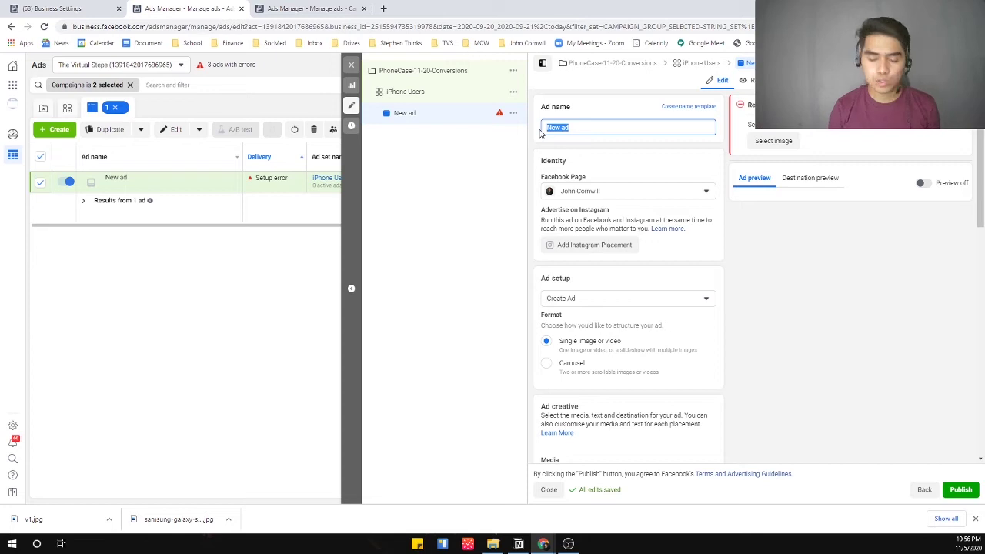
text(Photo)
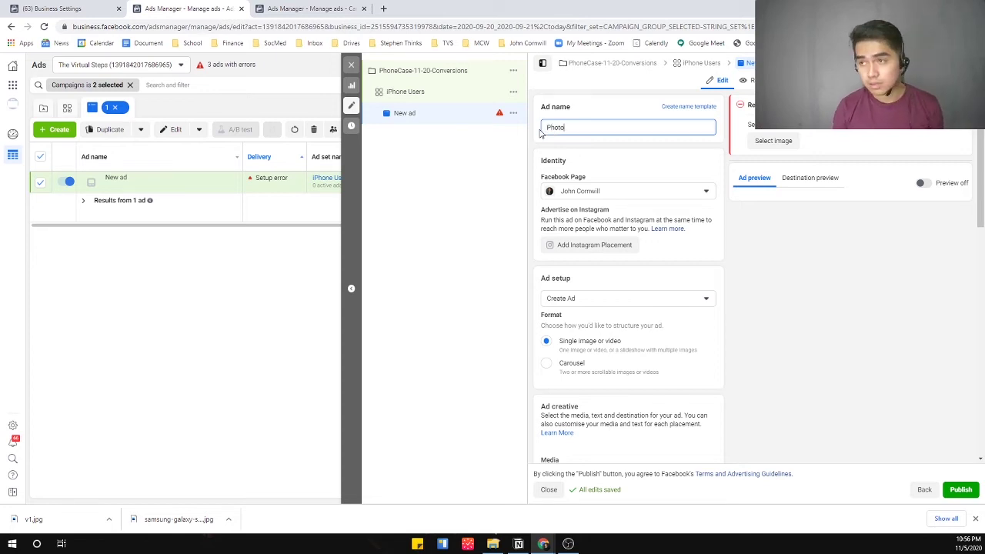
click(804, 279)
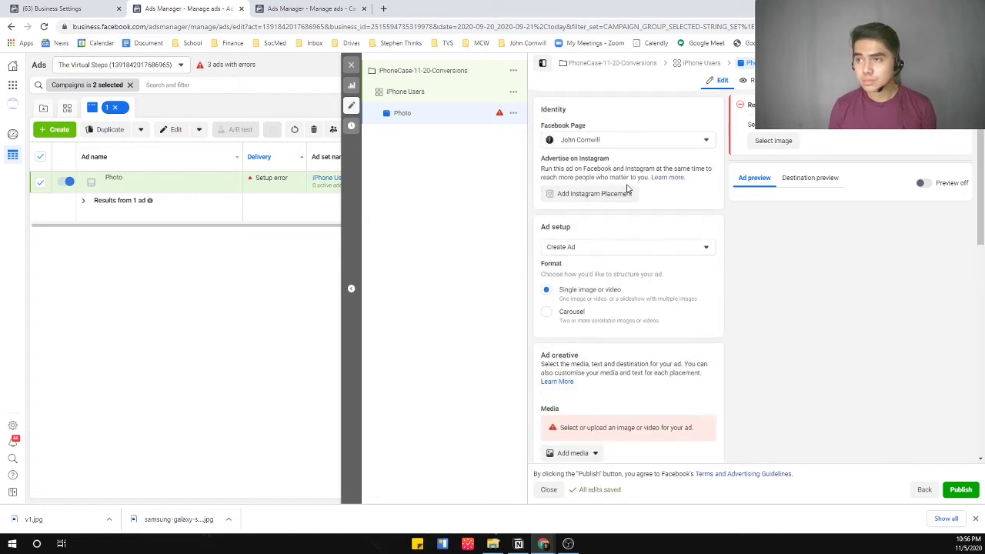
Check the available Facebook Pages for the ad's identity and the ad setup options, keeping the current Page and Create Ad.
click(600, 145)
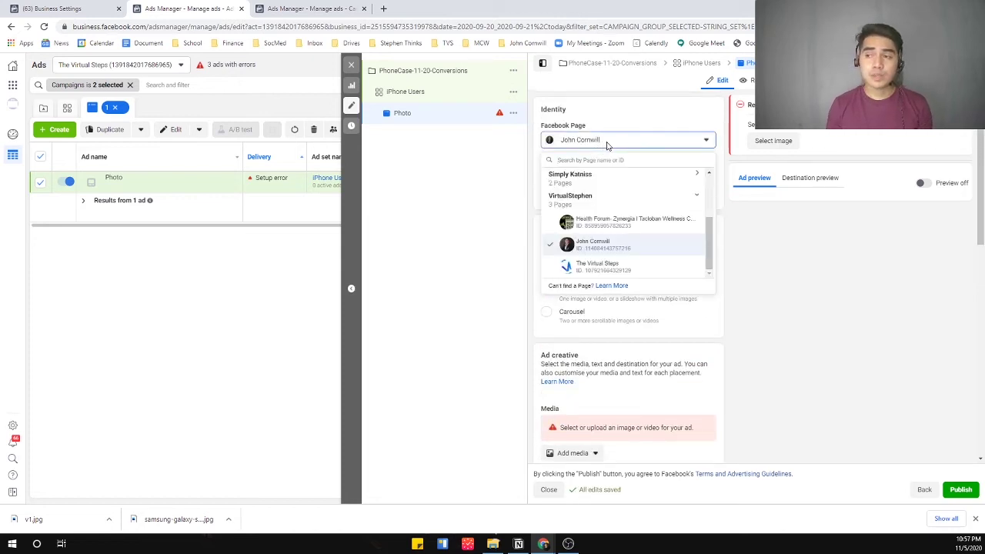
click(607, 145)
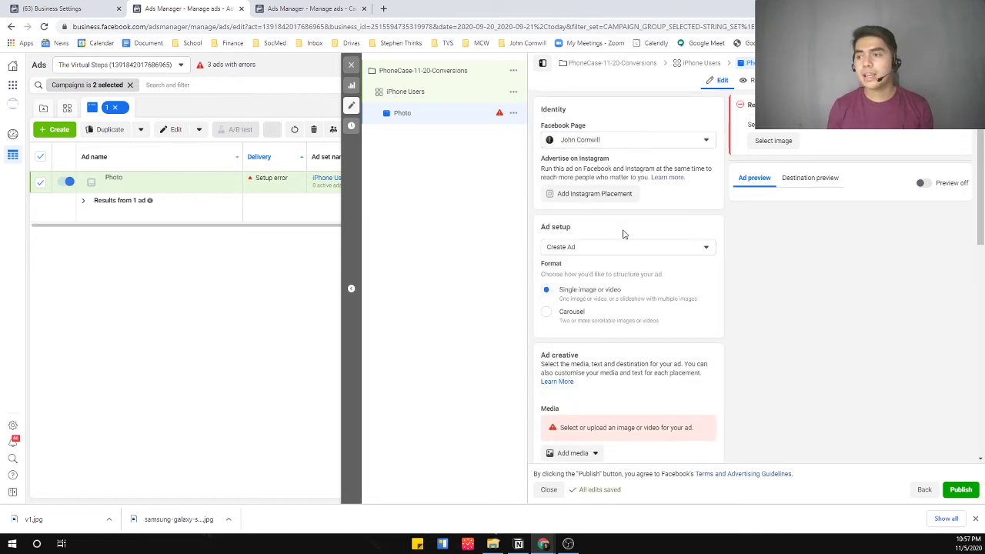
scroll(622, 233, down, 1)
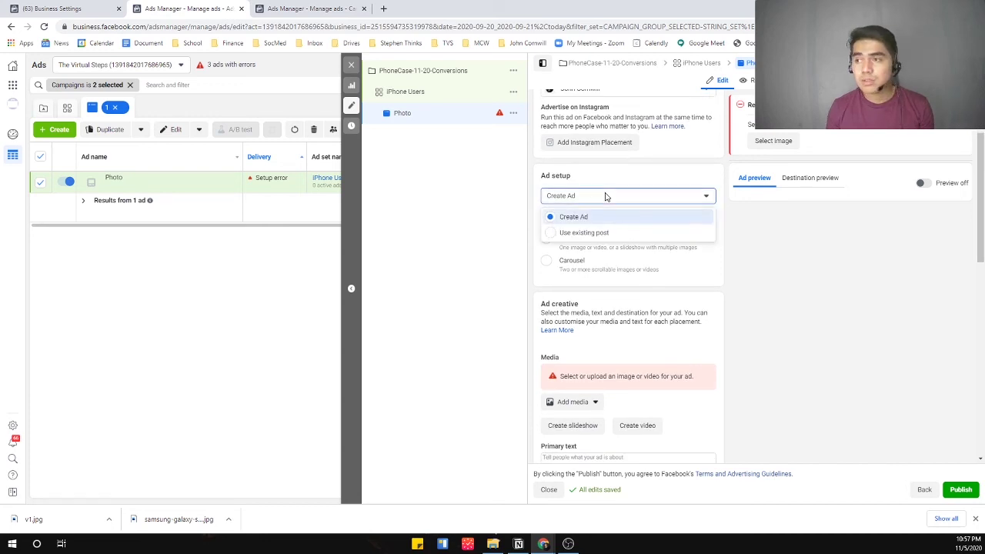
click(606, 196)
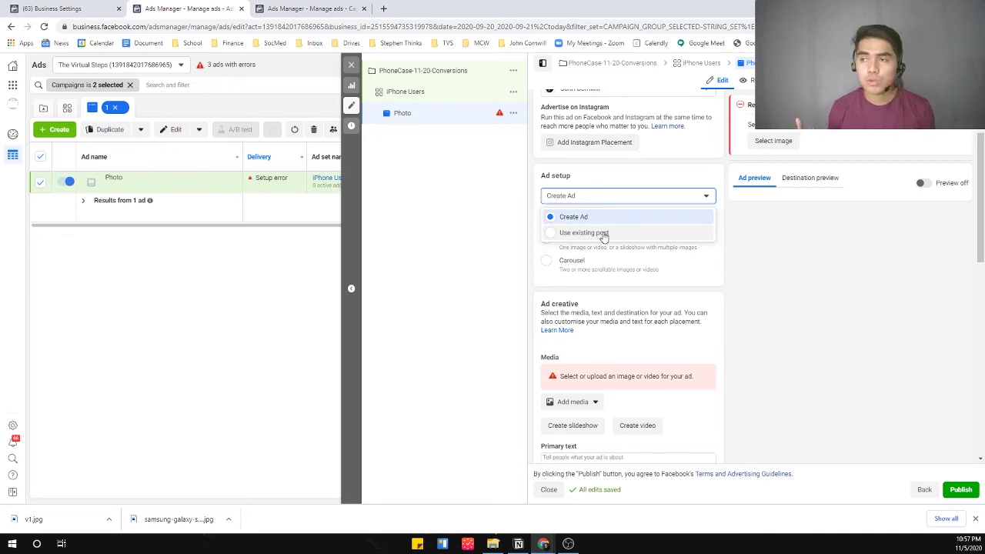
click(452, 221)
Upload the v1 image from Downloads as the ad's media and accept the square (1:1) crop for feeds.
scroll(671, 308, down, 2)
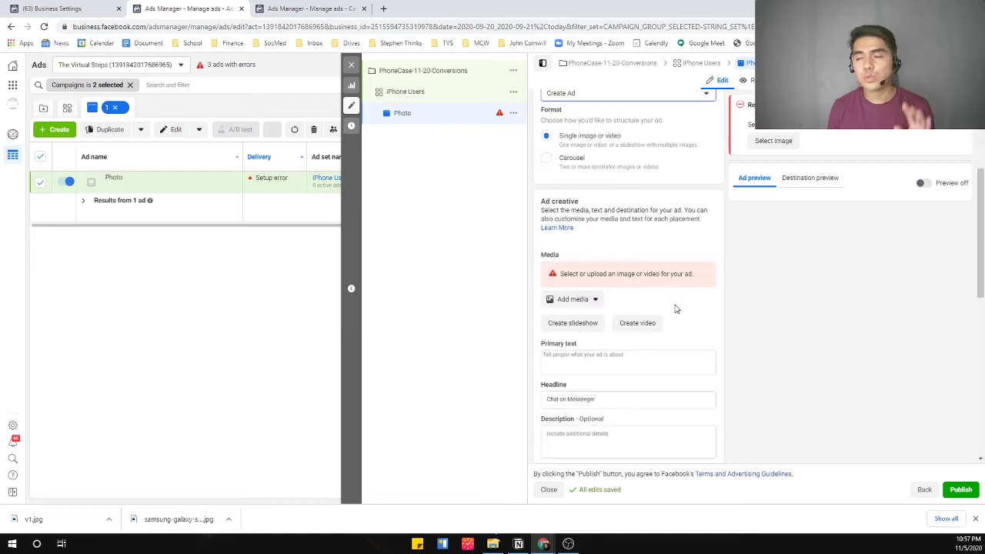
click(576, 299)
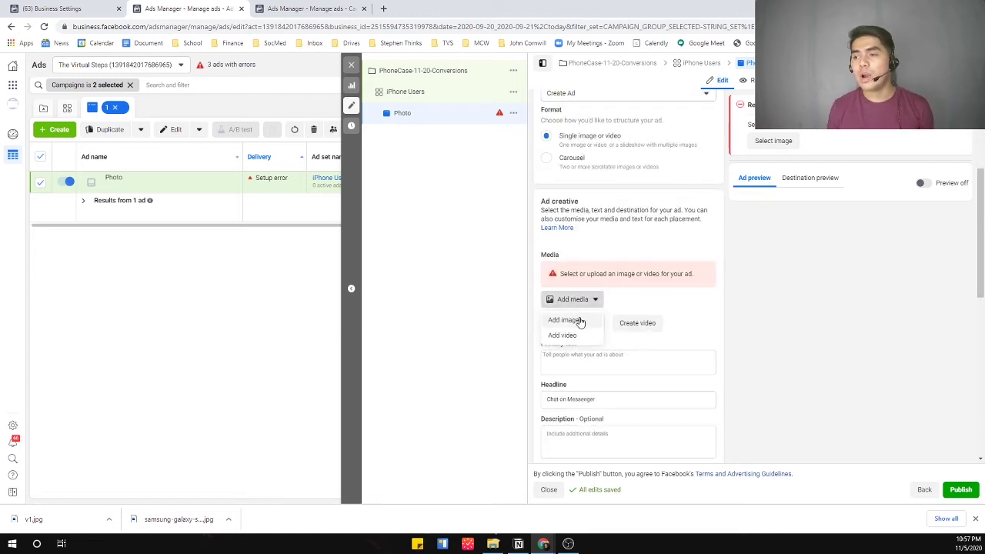
click(565, 320)
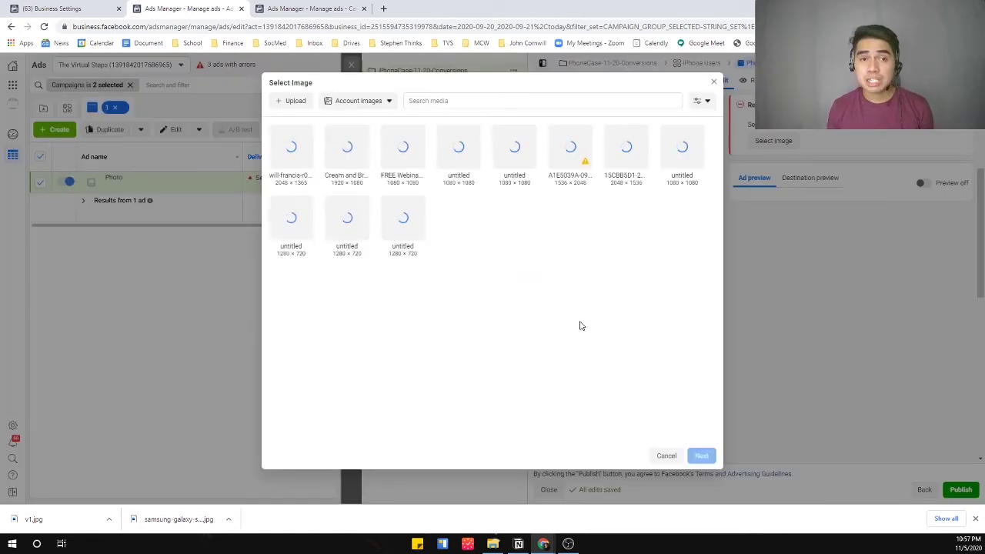
click(291, 101)
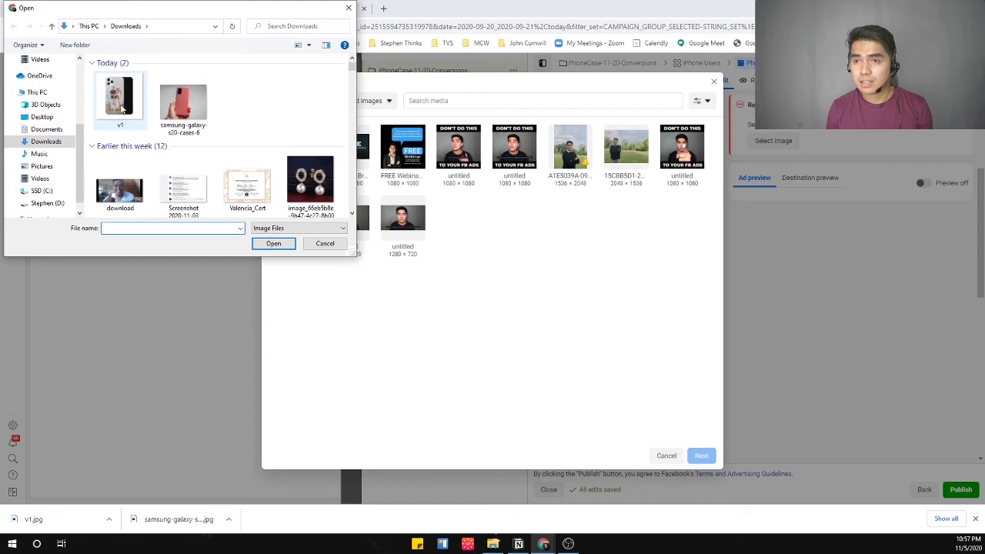
double_click(121, 109)
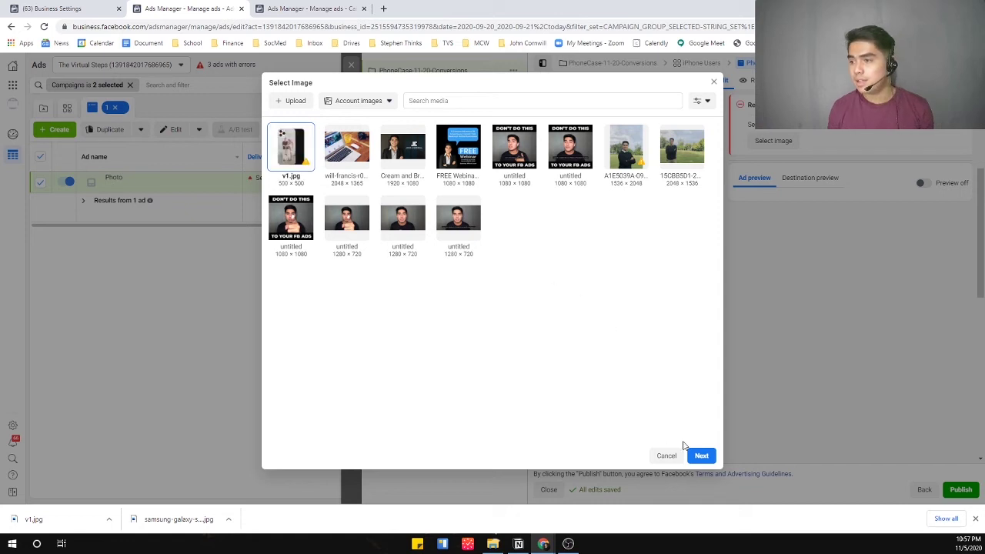
click(701, 457)
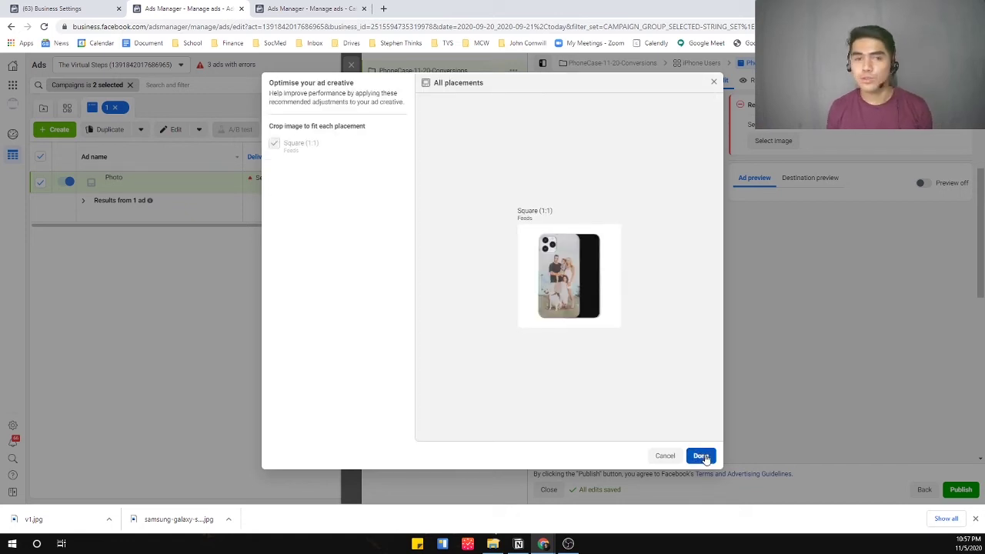
click(700, 455)
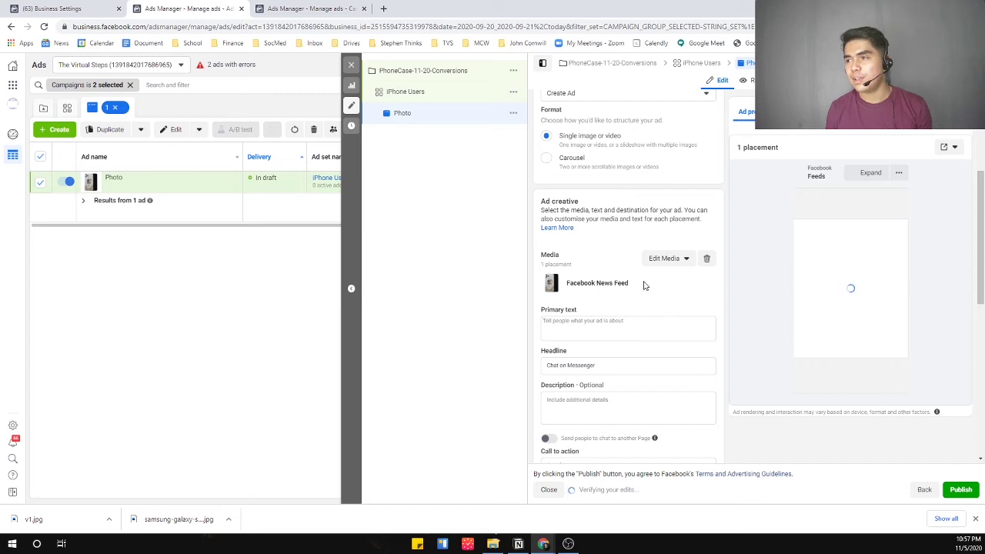
Enter the ad's primary text "Protect your phone from scratches while displaying your family's beautiful image".
scroll(645, 285, down, 2)
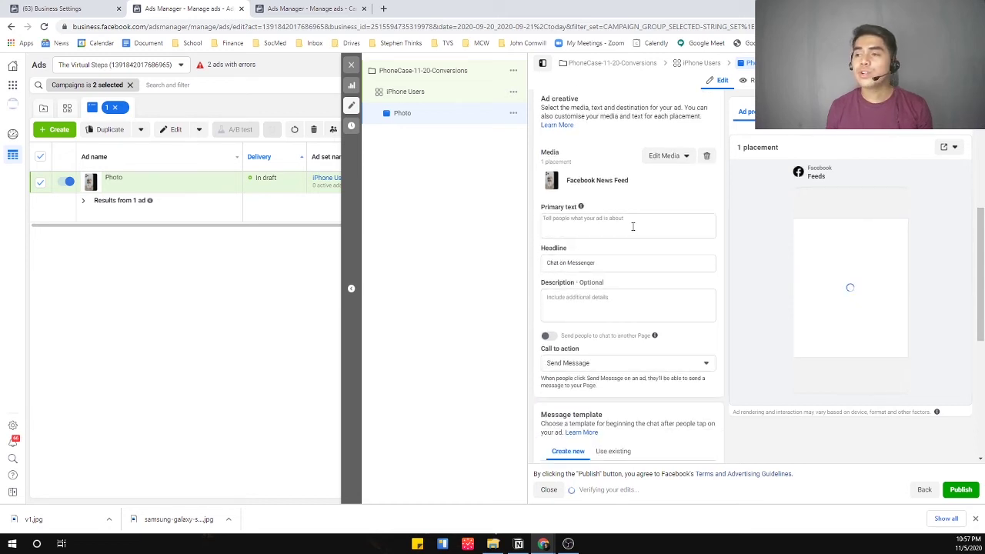
click(633, 227)
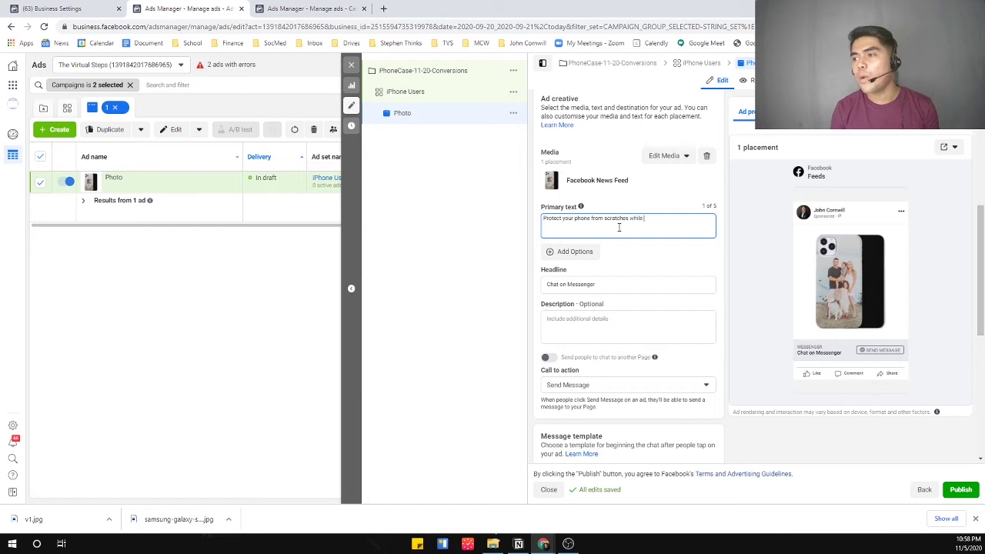
text(displaying)
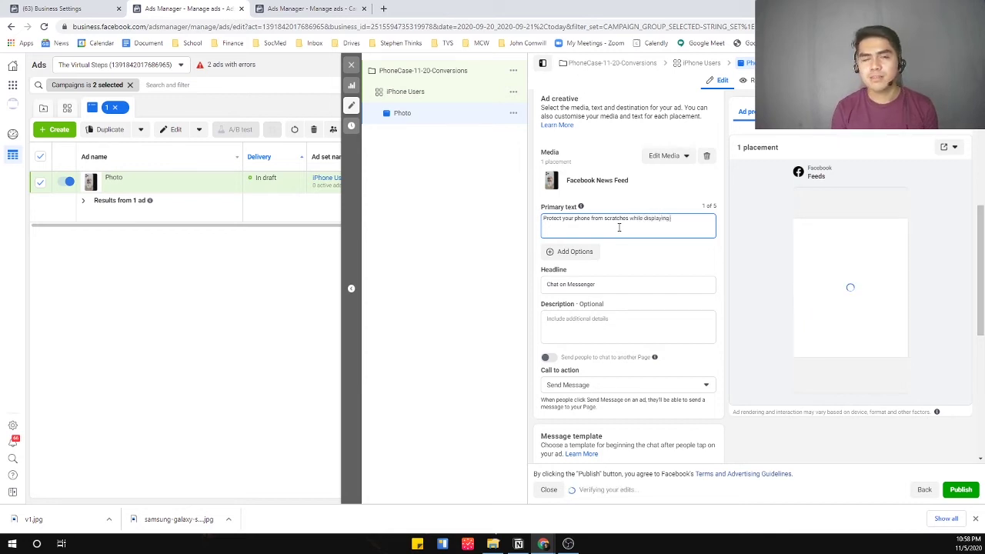
text( your )
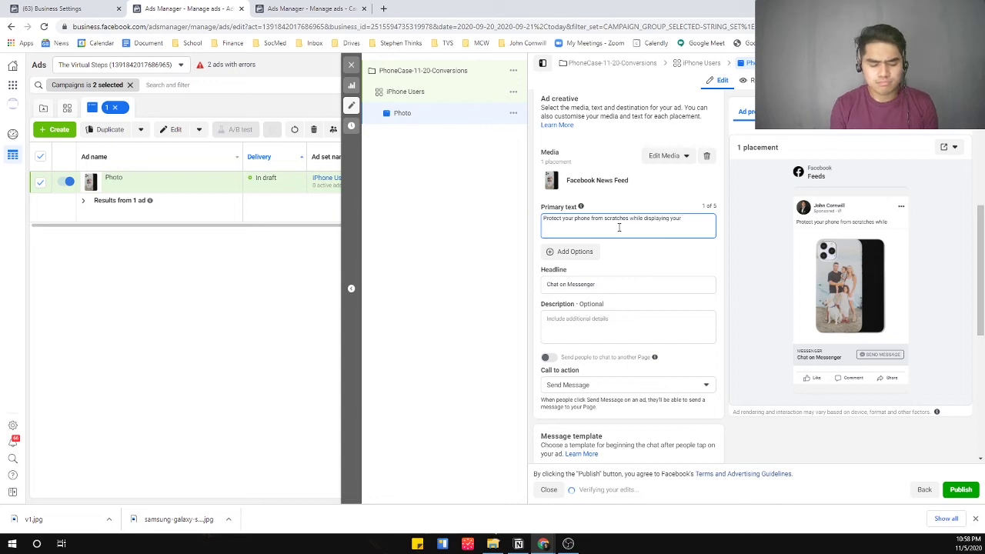
text(family)
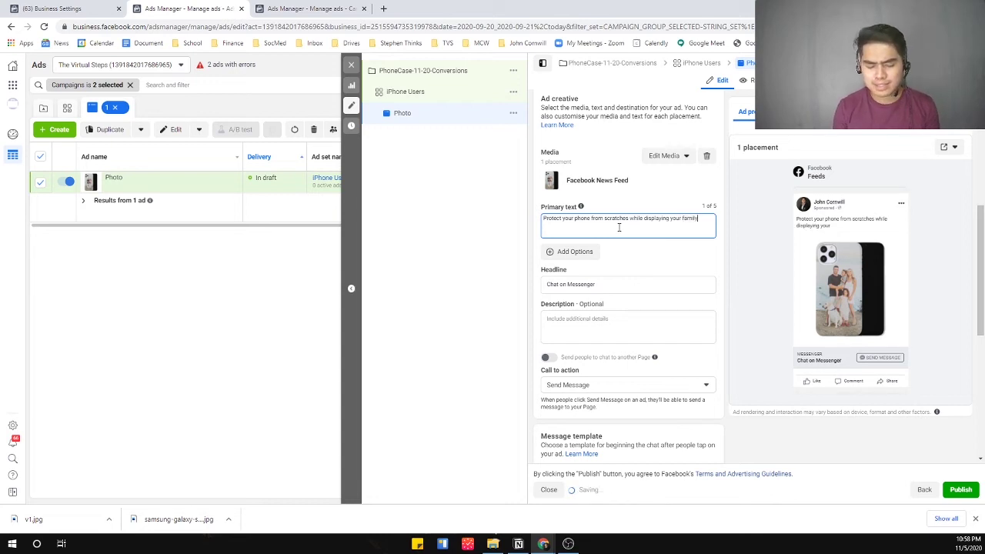
text('s beautiful)
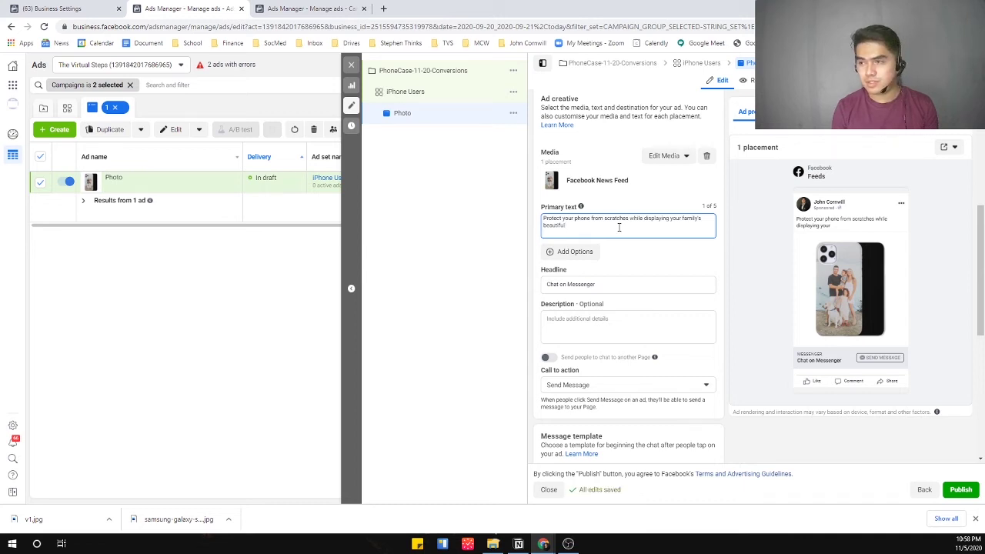
text( image)
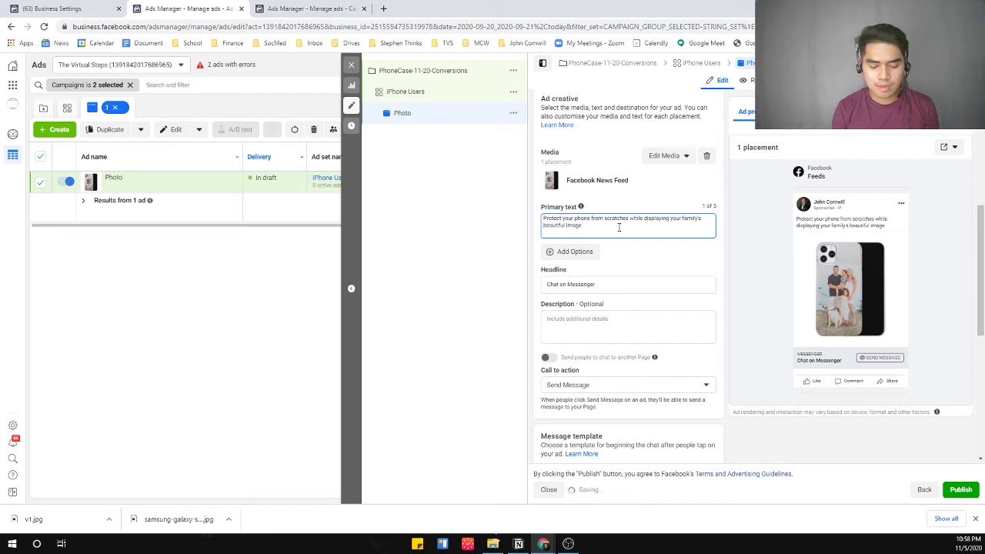
Add "at the back reminding you of their unconditional love" to the end of the primary text and remove that ending again.
text( at the back)
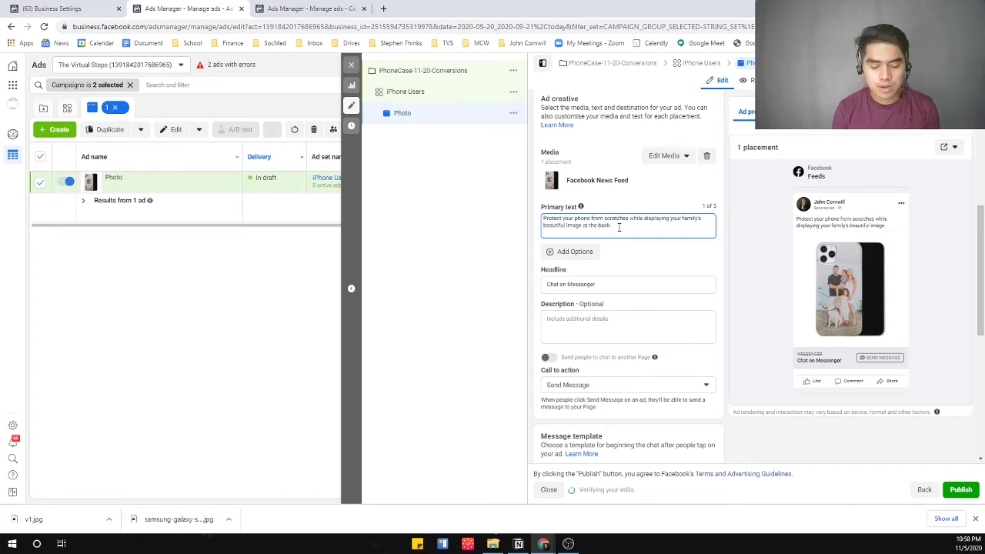
text( of reminding you of th)
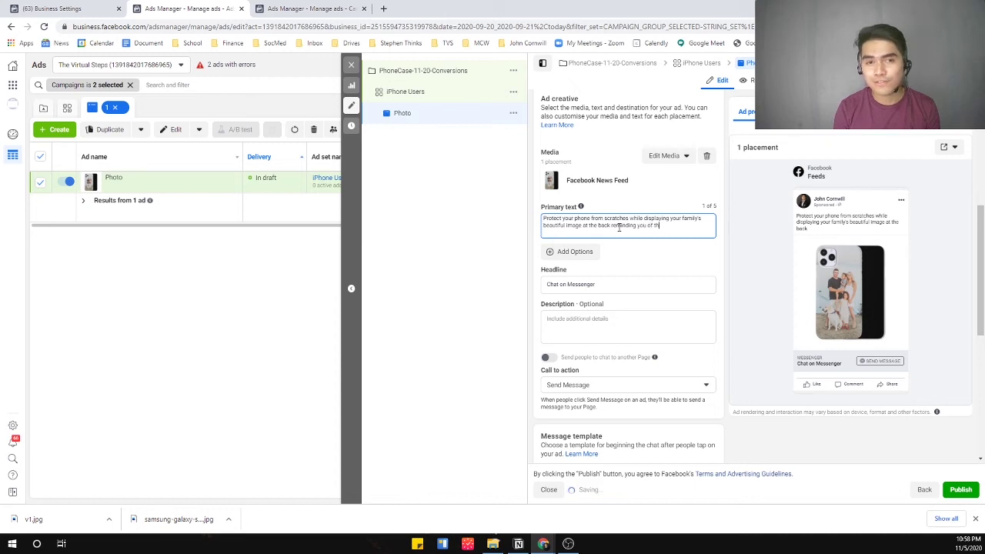
text(eir )
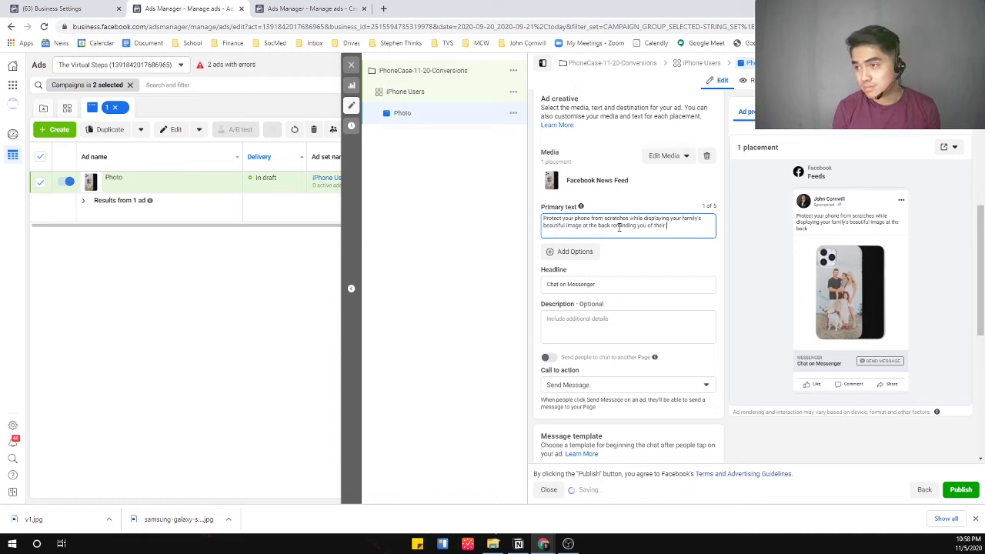
text(unconditional love.)
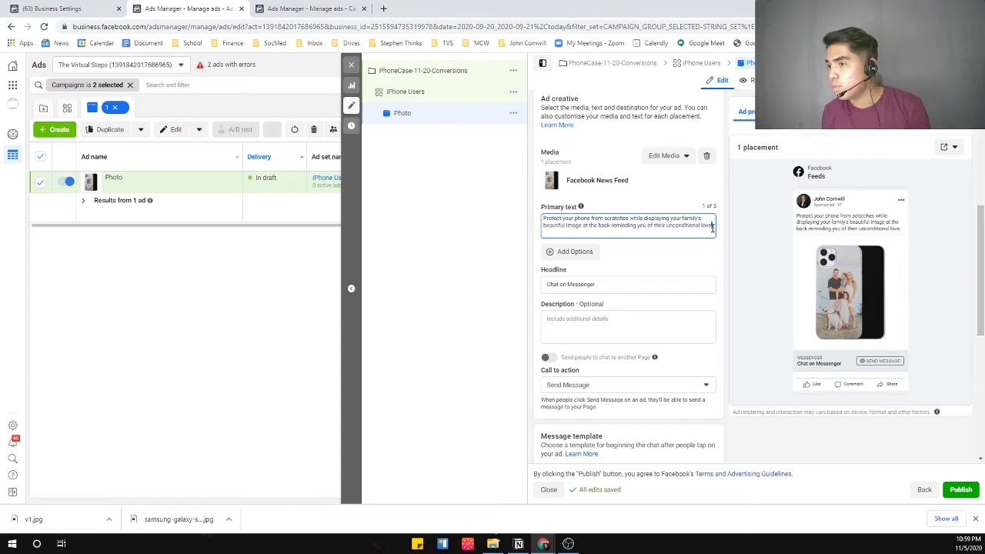
drag(712, 227, 582, 225)
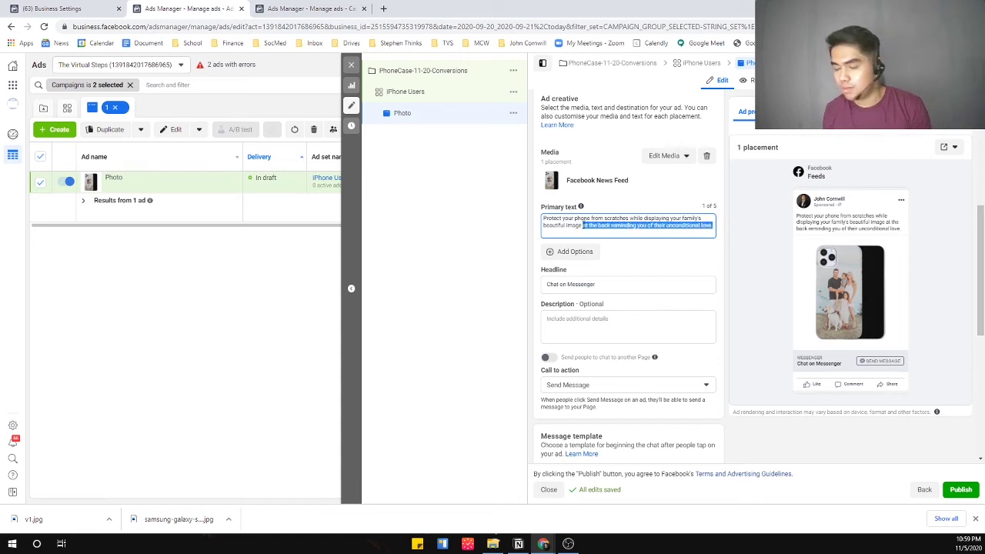
key(BackSpace)
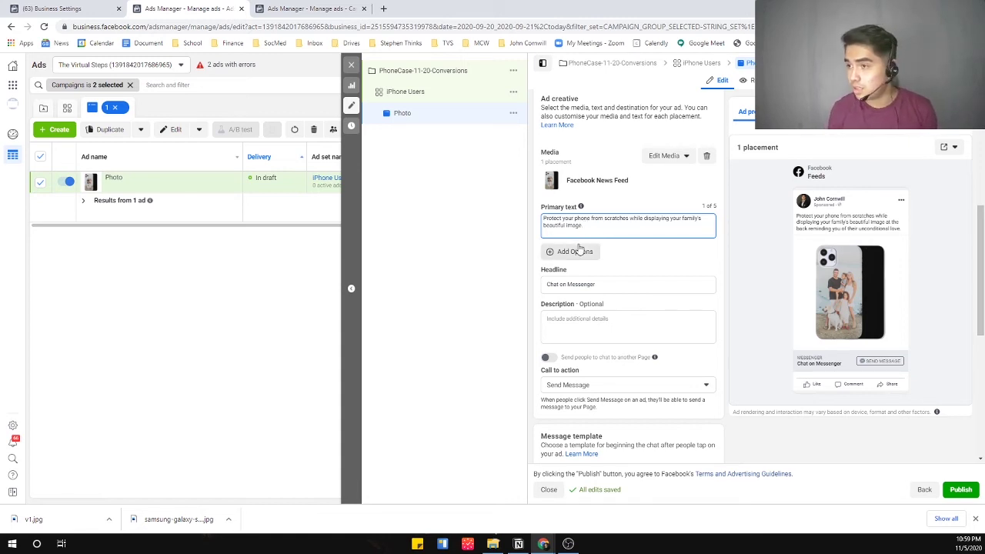
Add a new paragraph reading "Limited Stocks Only." below the first sentence of the ad's primary text.
key(Return)
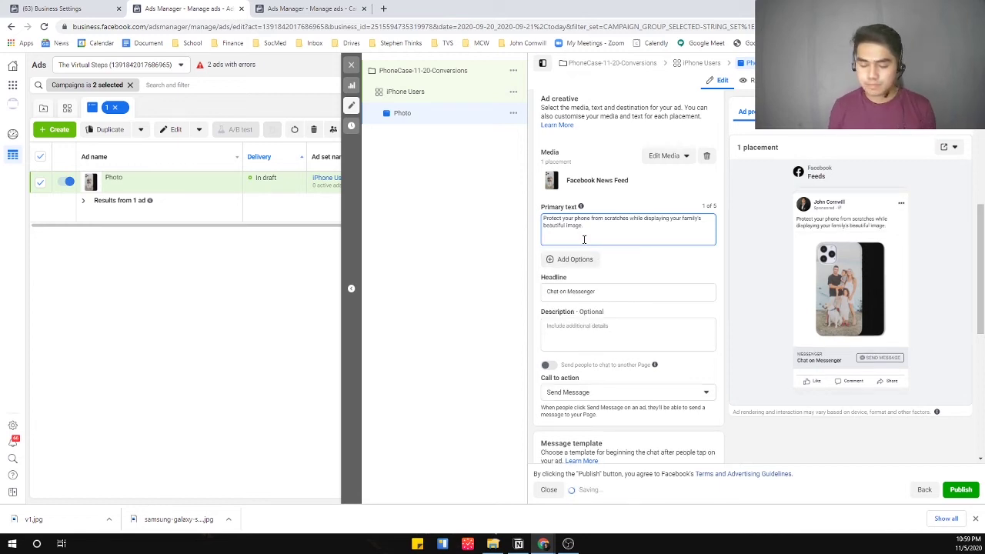
text(Limited Ti)
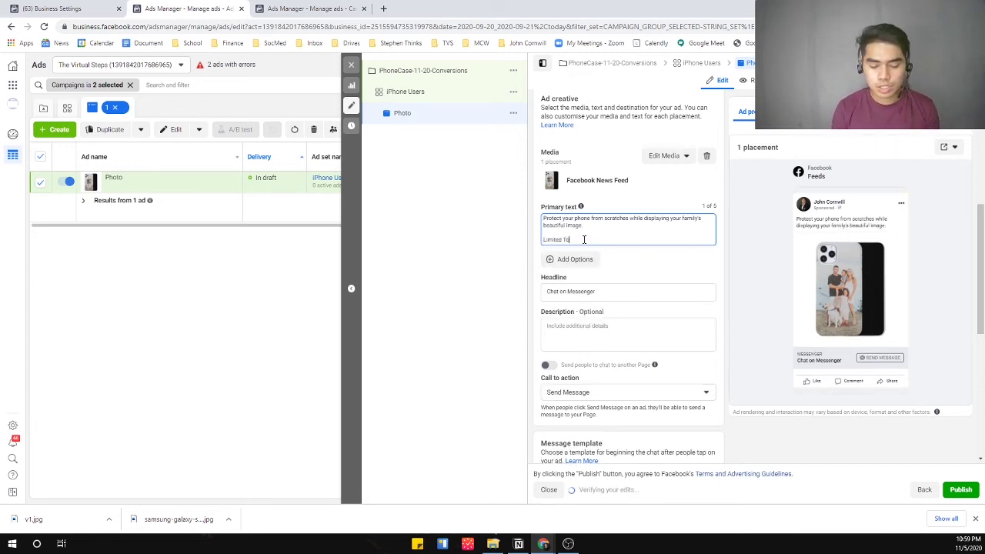
key(BackSpace)
key(BackSpace)
text(Stoc)
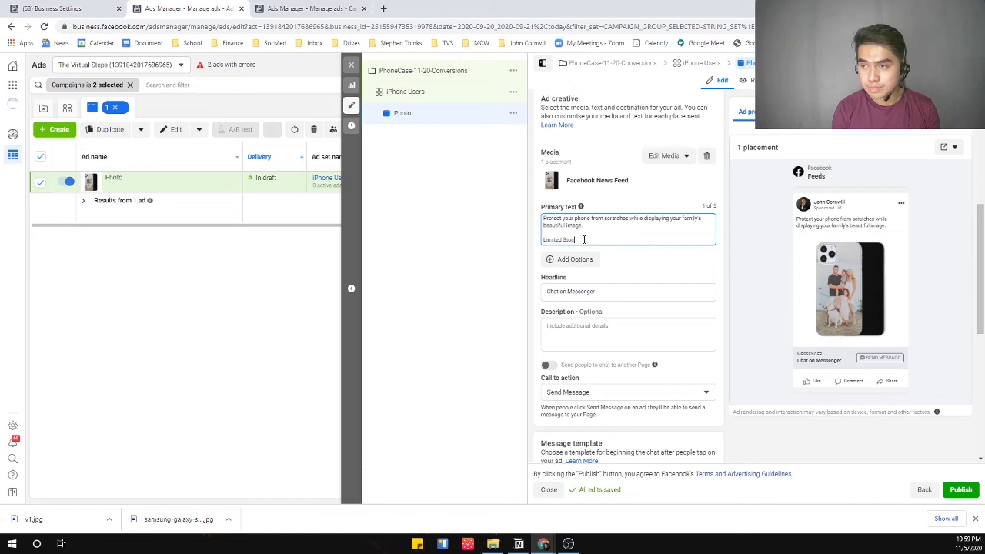
text(ks Only)
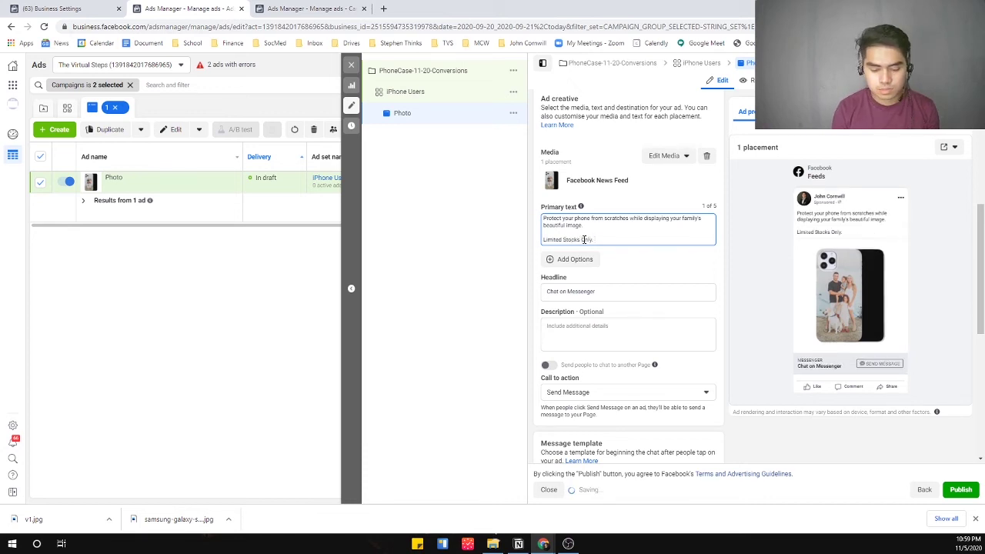
text(. )
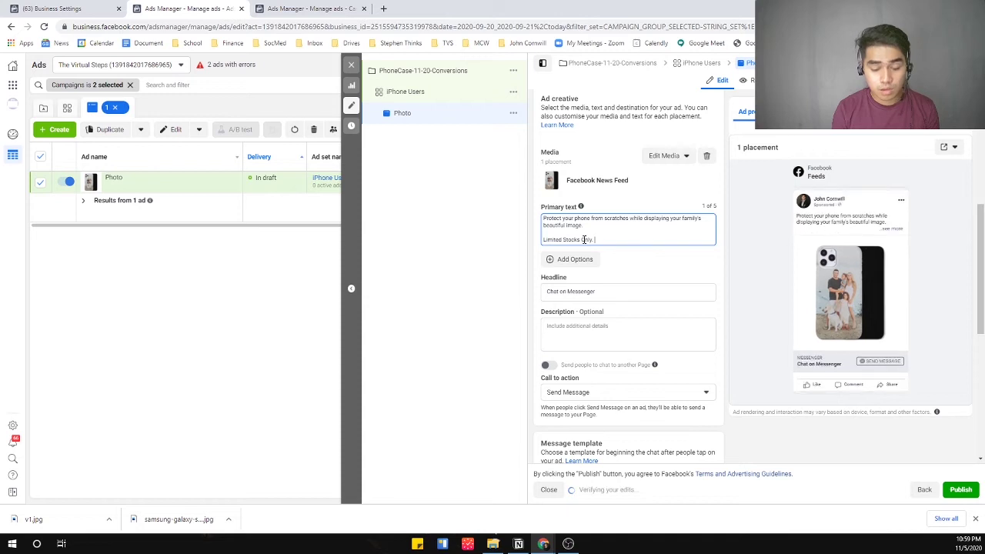
Continue the primary text's second paragraph with "Customize your phone case now! Send us a message for more details.".
text(Cust)
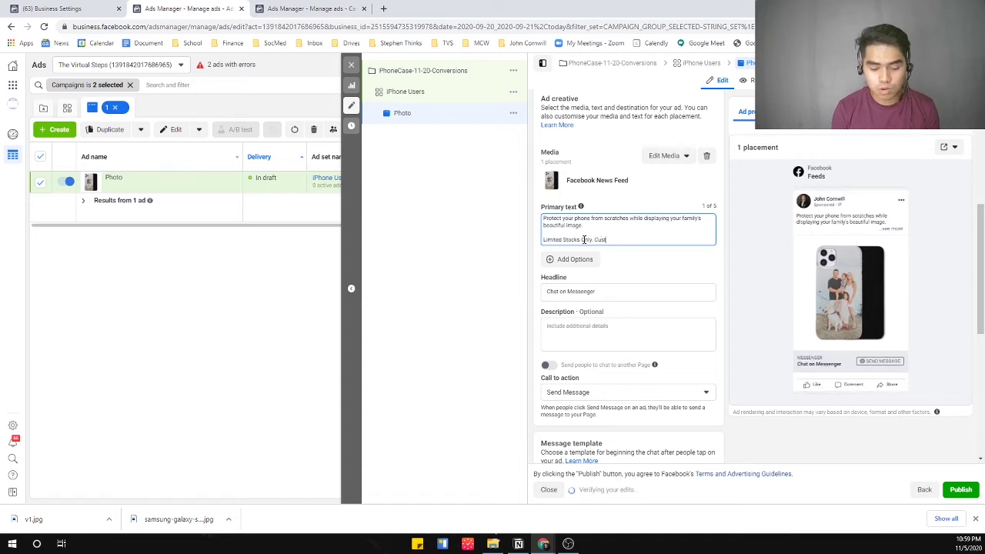
text(omize your)
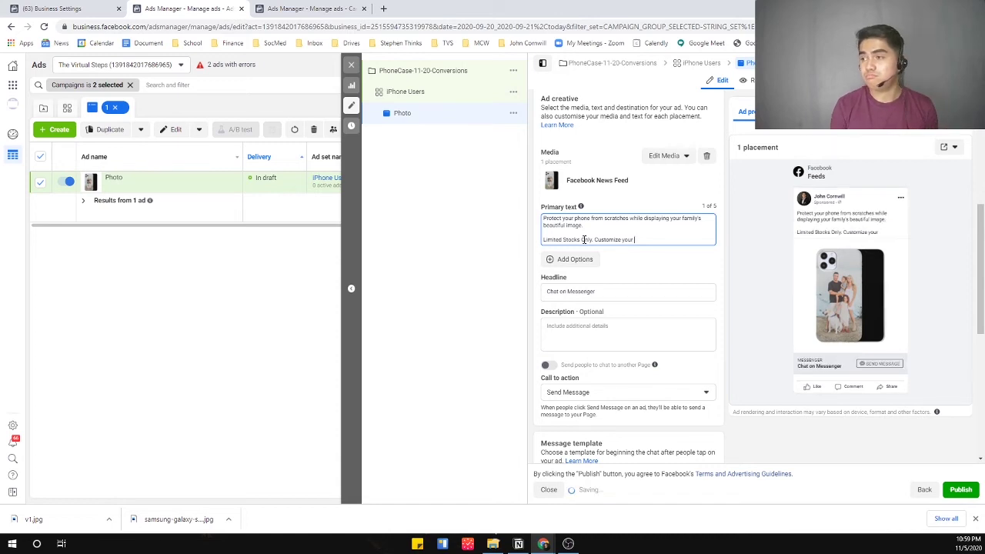
text( phone c)
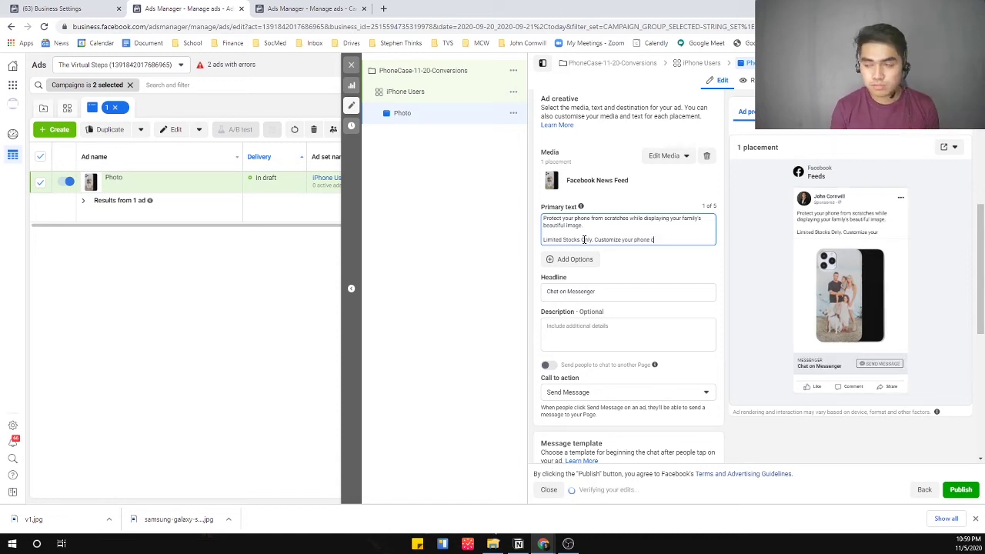
text(ase now! )
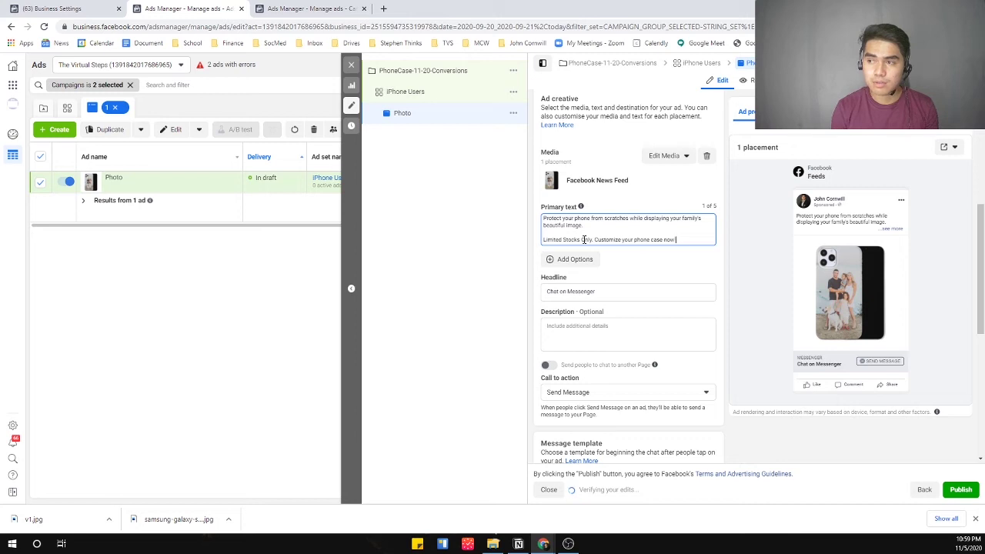
text(Send)
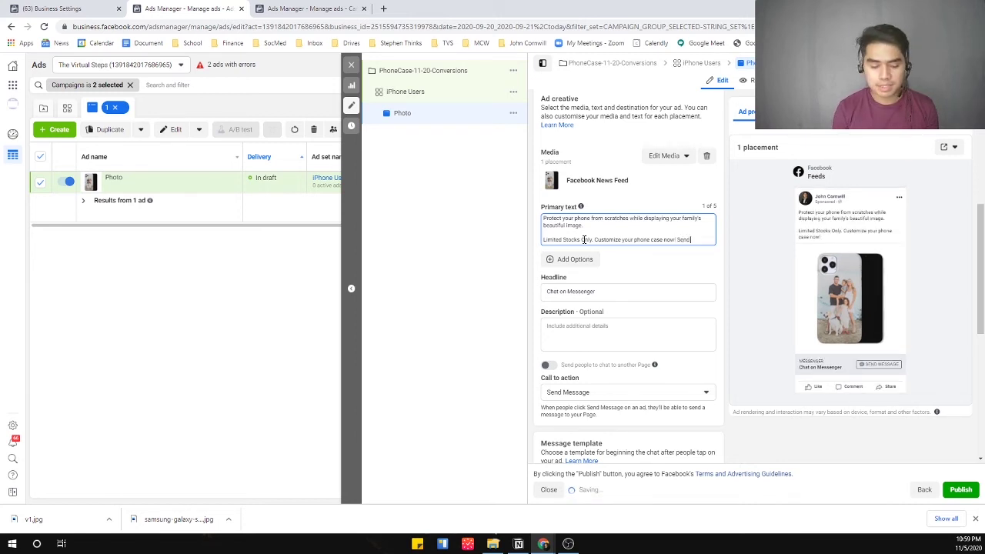
text( us a message for more det)
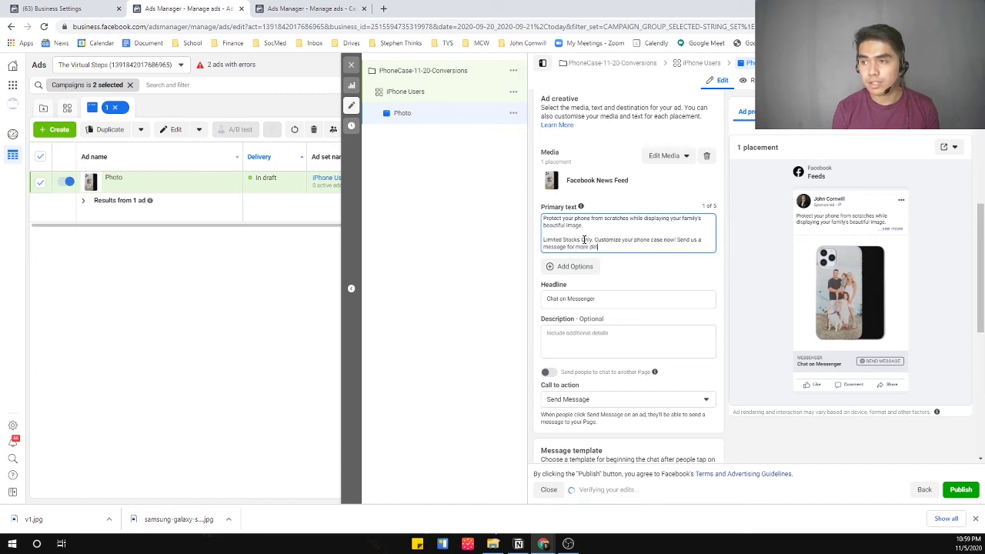
text(ails.)
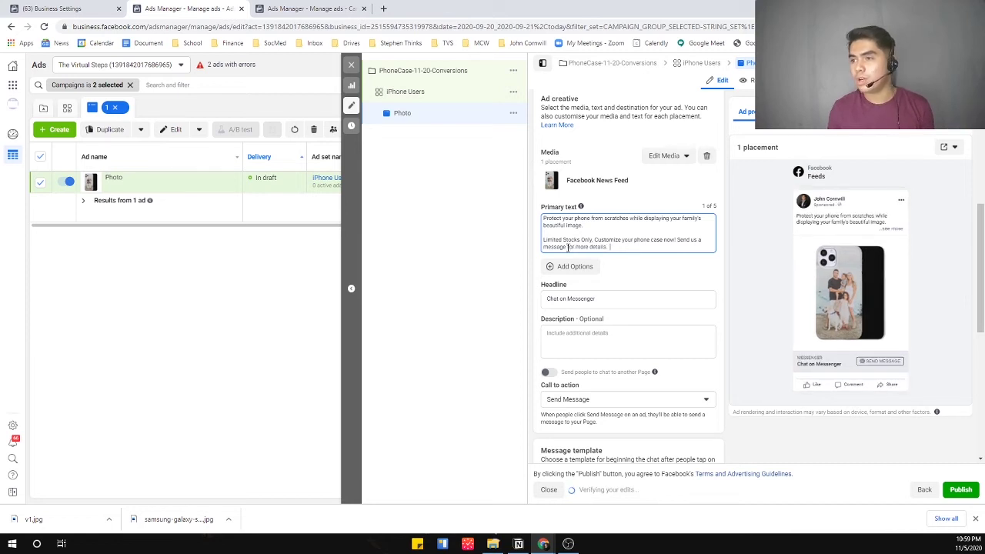
Replace "Send us a message" in the primary text with "PM us" and view the full text in the ad preview.
drag(564, 244, 678, 242)
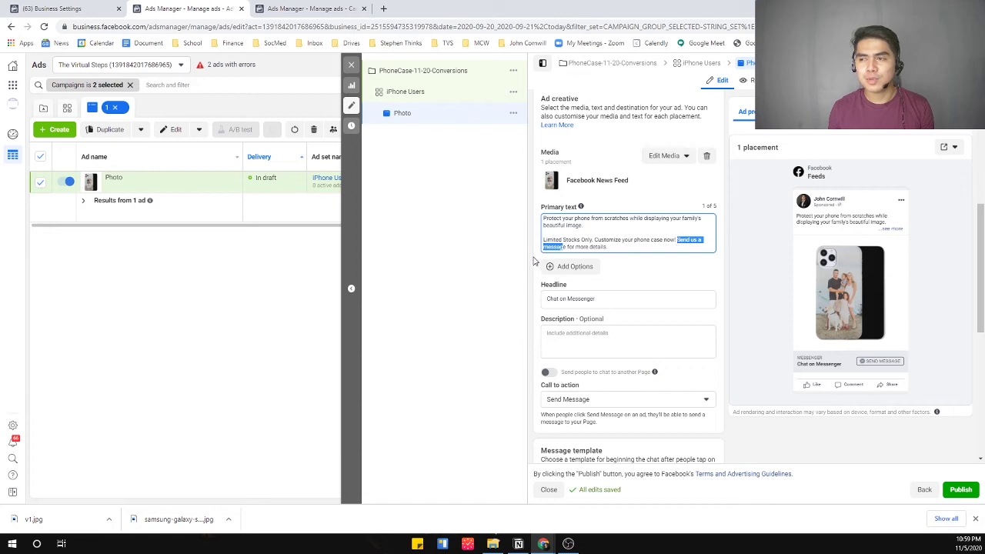
click(567, 246)
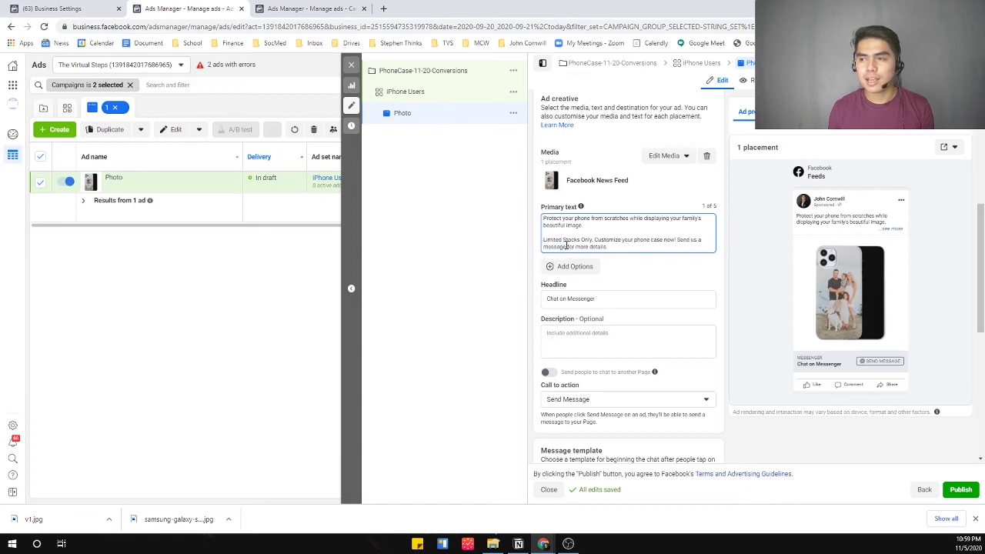
drag(567, 247, 678, 240)
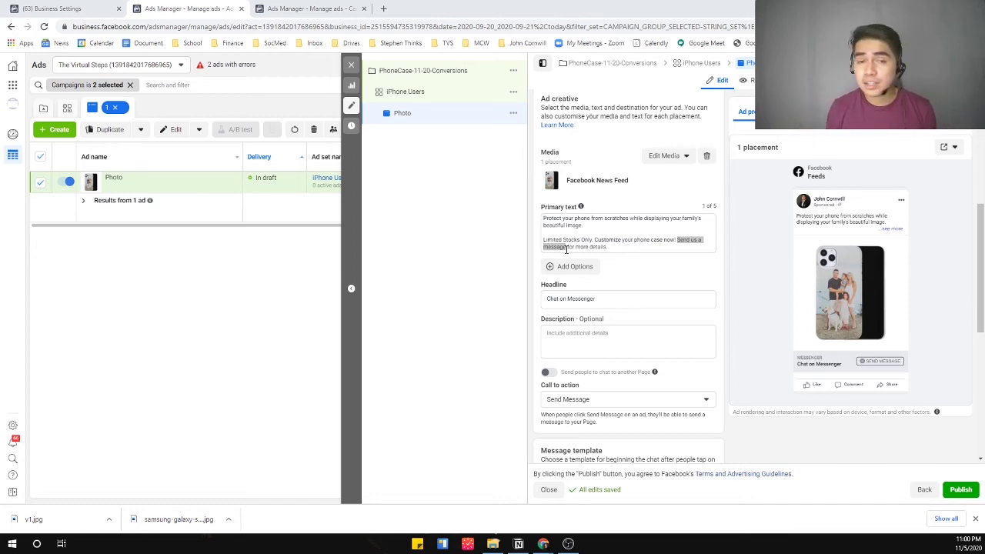
drag(567, 246, 678, 240)
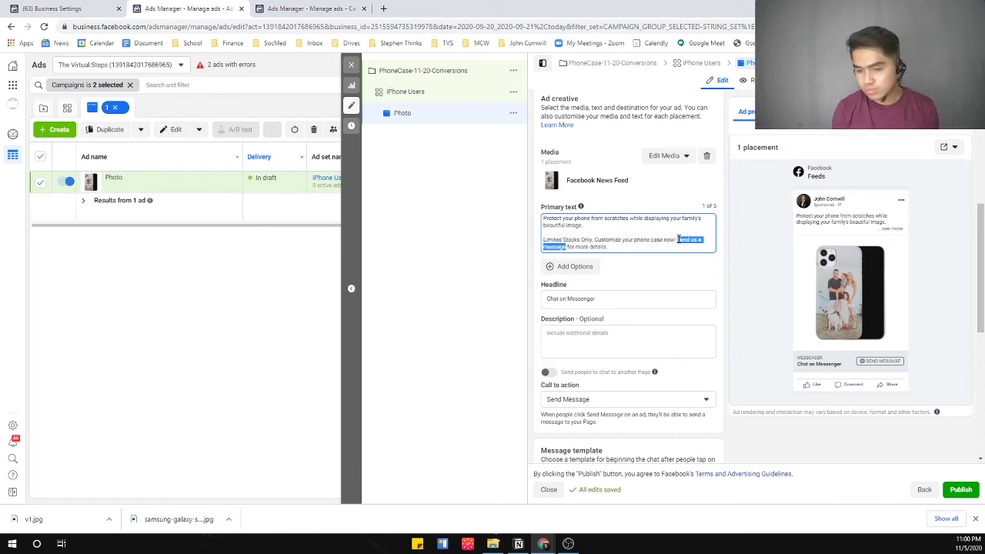
key(BackSpace)
text(M)
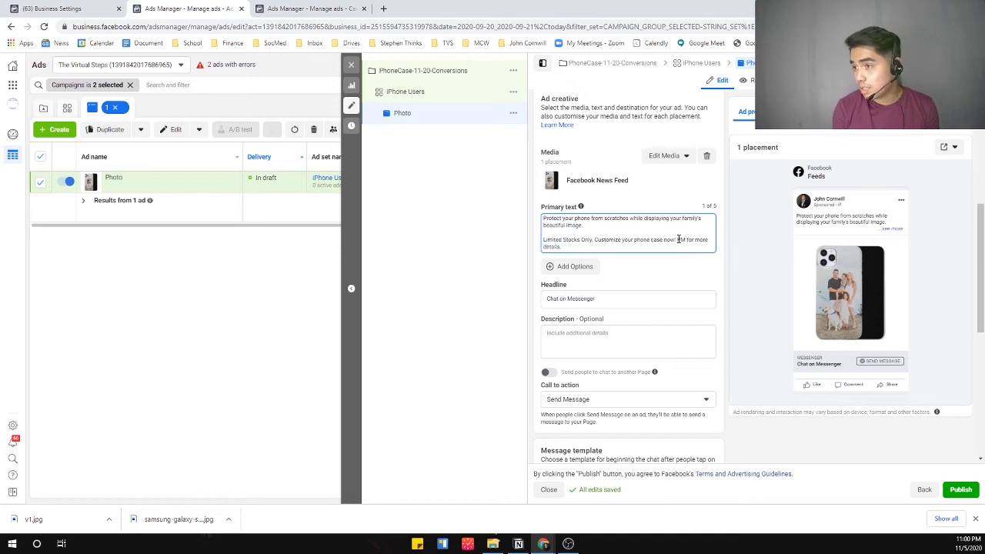
text( us)
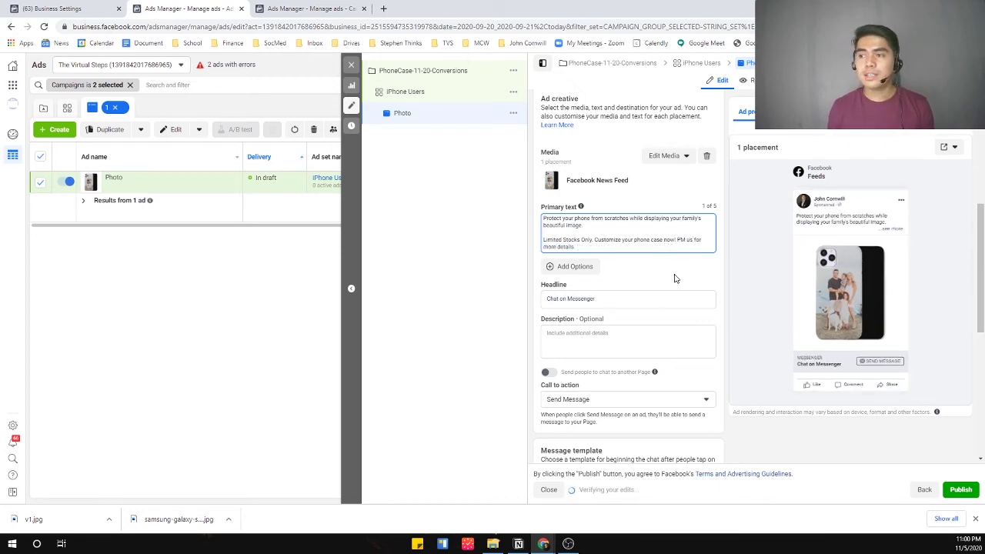
click(892, 228)
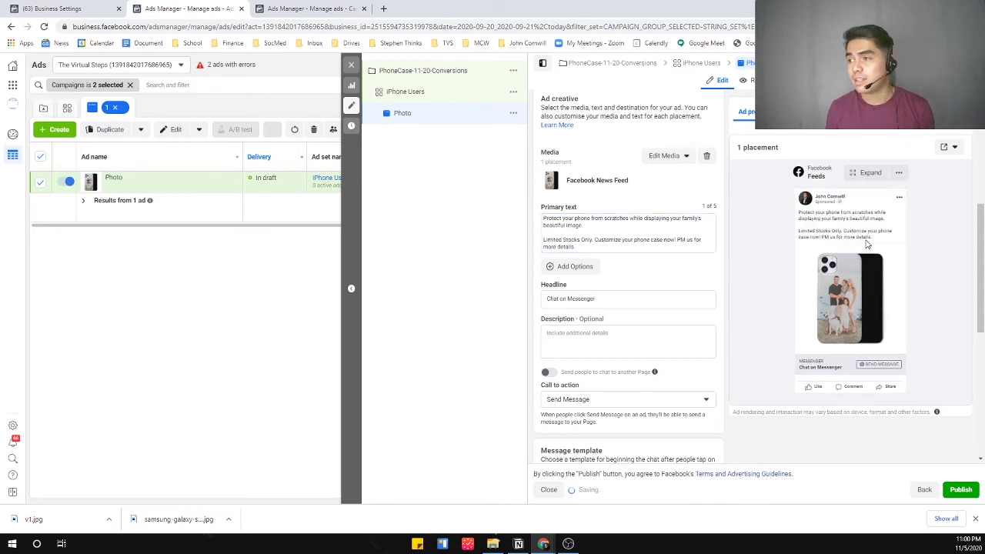
scroll(606, 289, down, 1)
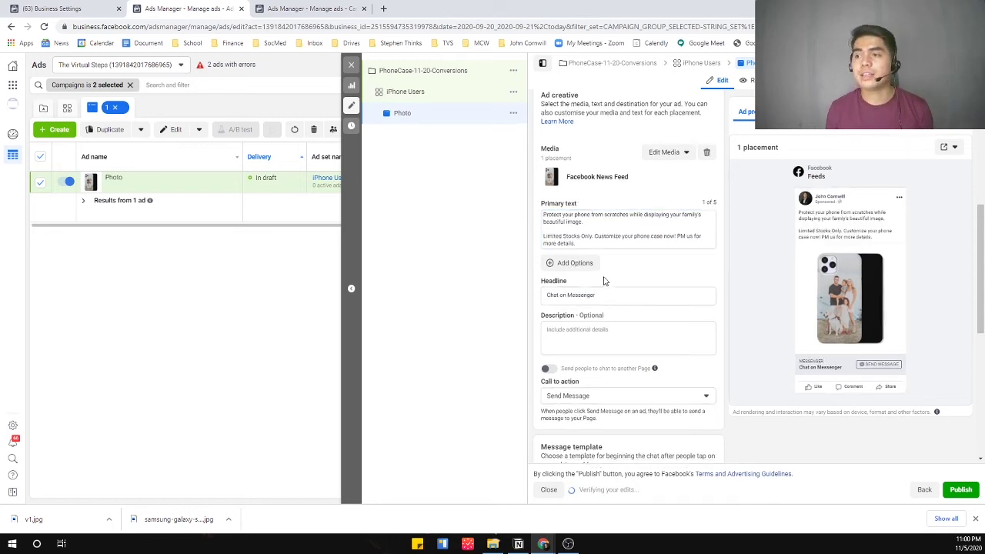
Replace the ad's headline with "50% Discount & Free Shipping".
triple_click(591, 248)
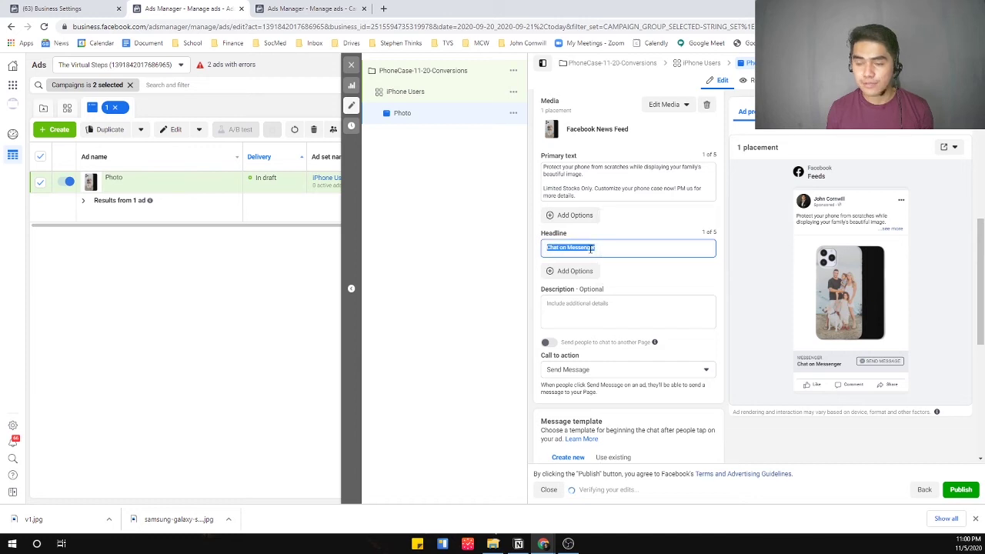
text(50% )
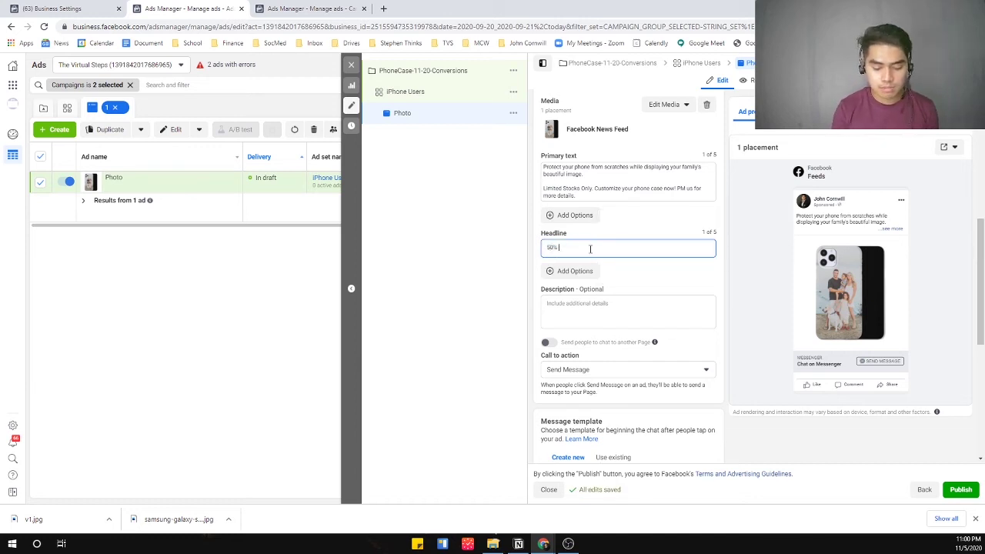
text(Discount)
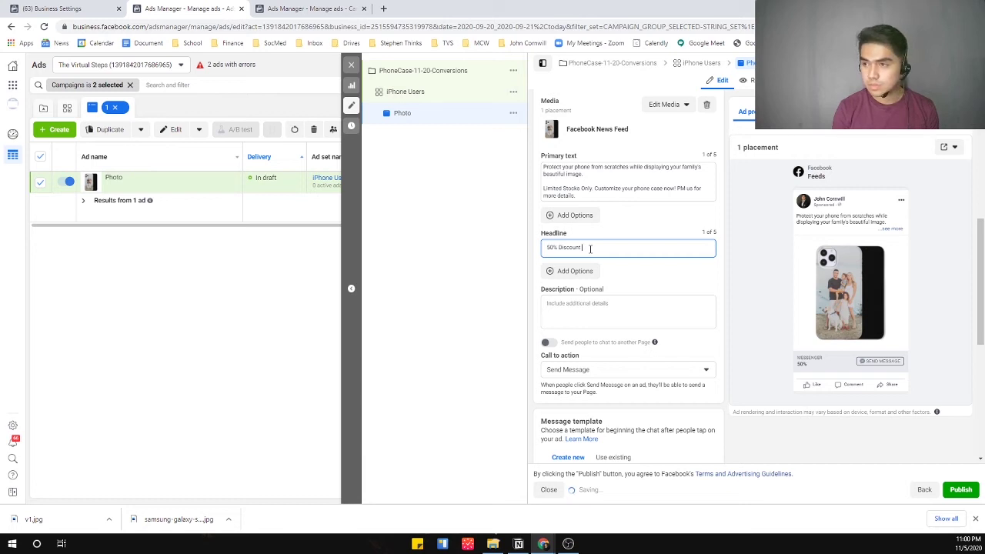
text( & F)
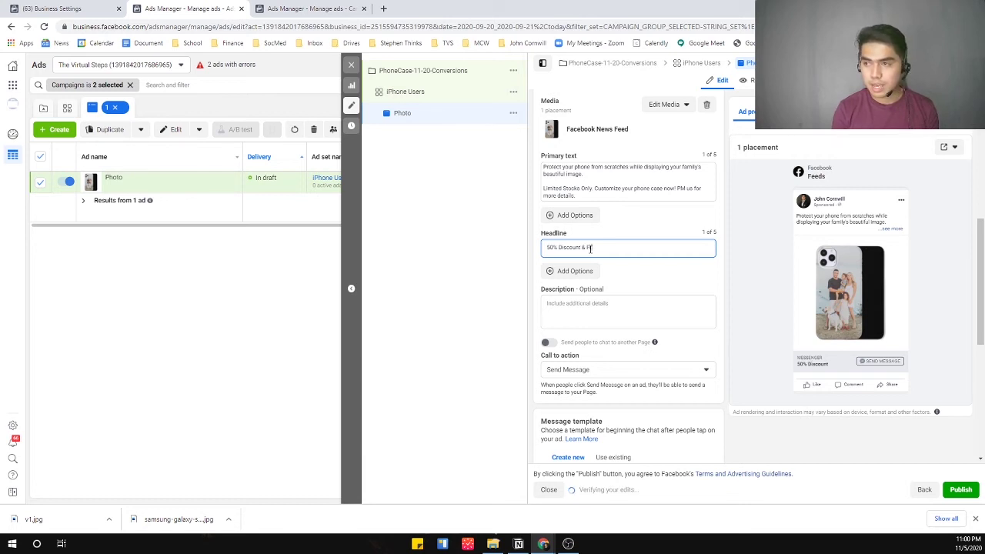
text(ree Shipping)
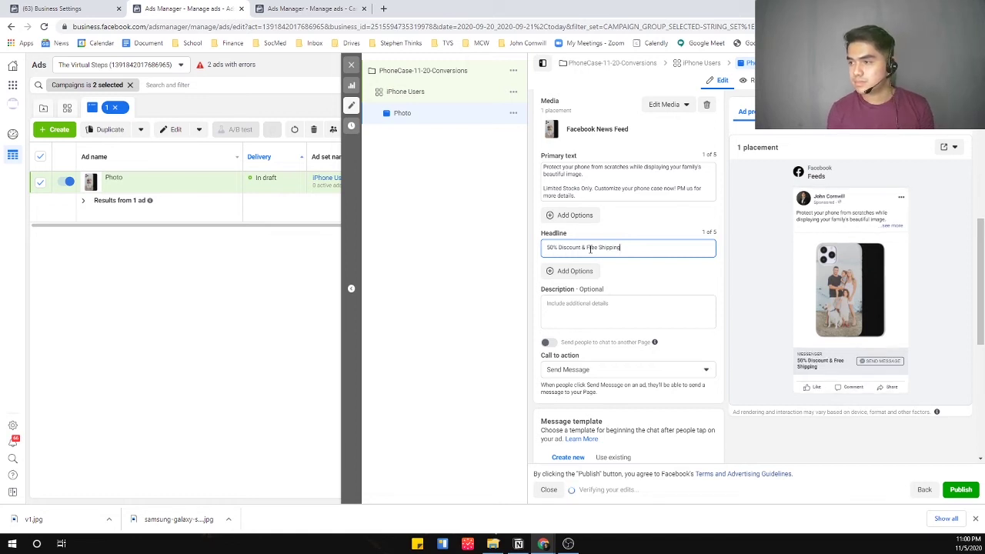
click(466, 243)
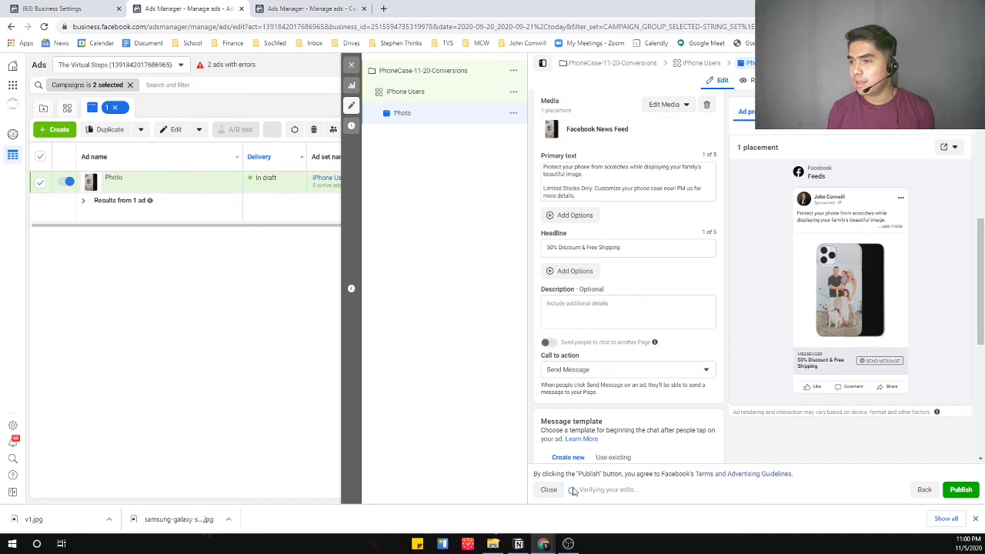
Review the available call to action options for the ad and keep Send Message.
scroll(639, 377, down, 2)
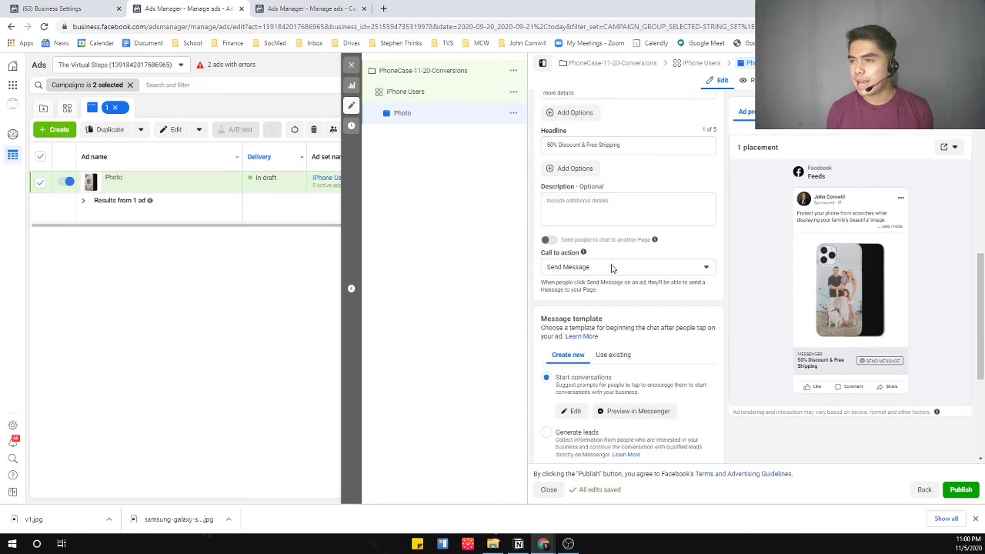
click(638, 268)
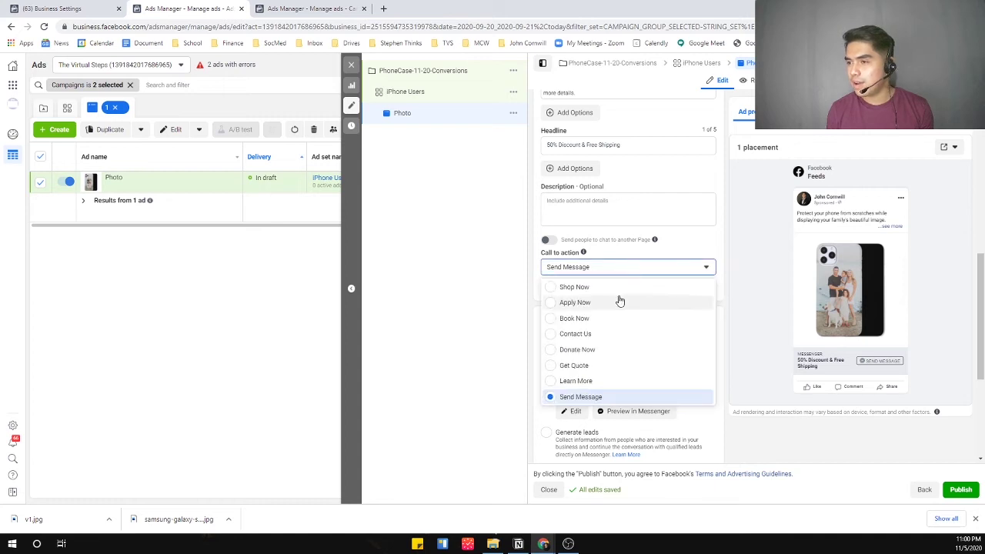
scroll(626, 348, down, 1)
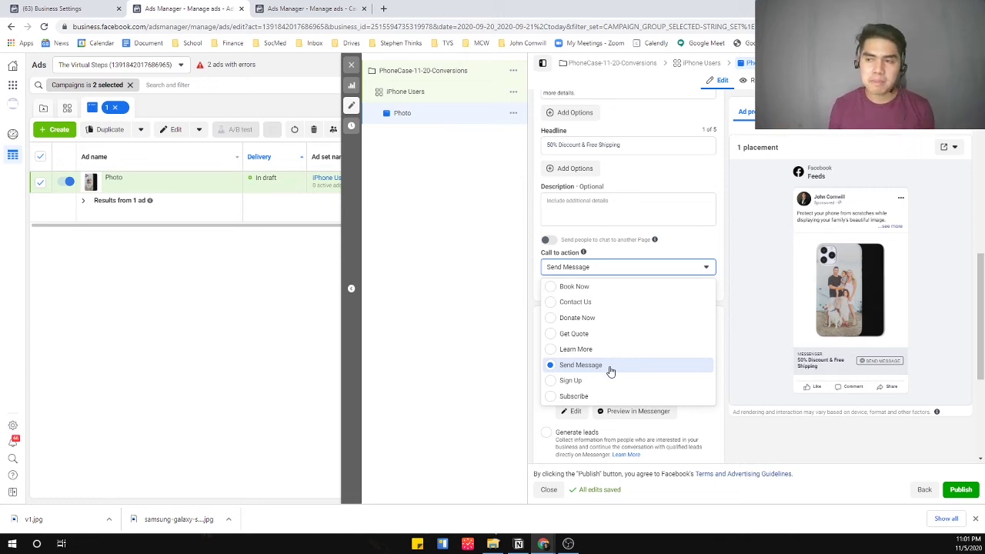
scroll(611, 368, up, 1)
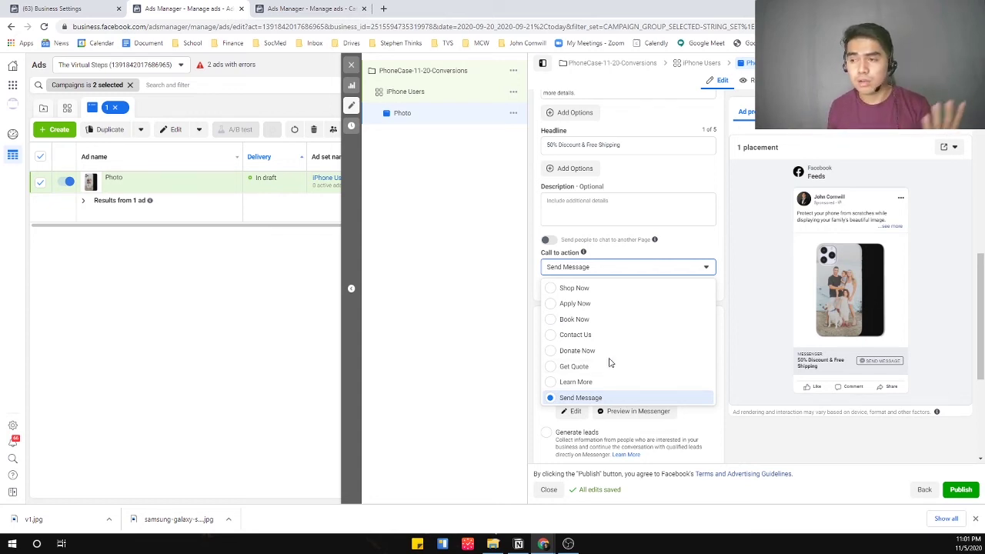
scroll(611, 365, down, 1)
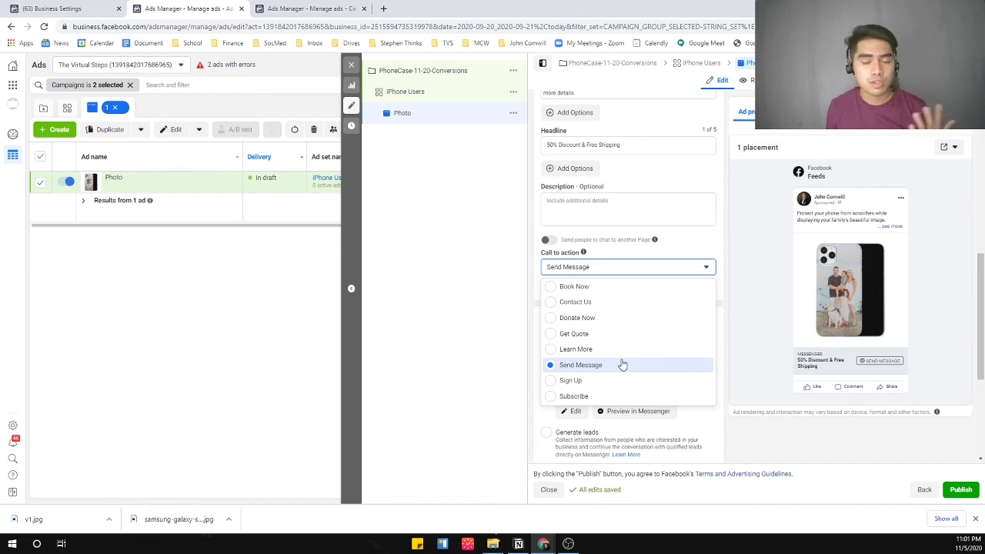
click(608, 364)
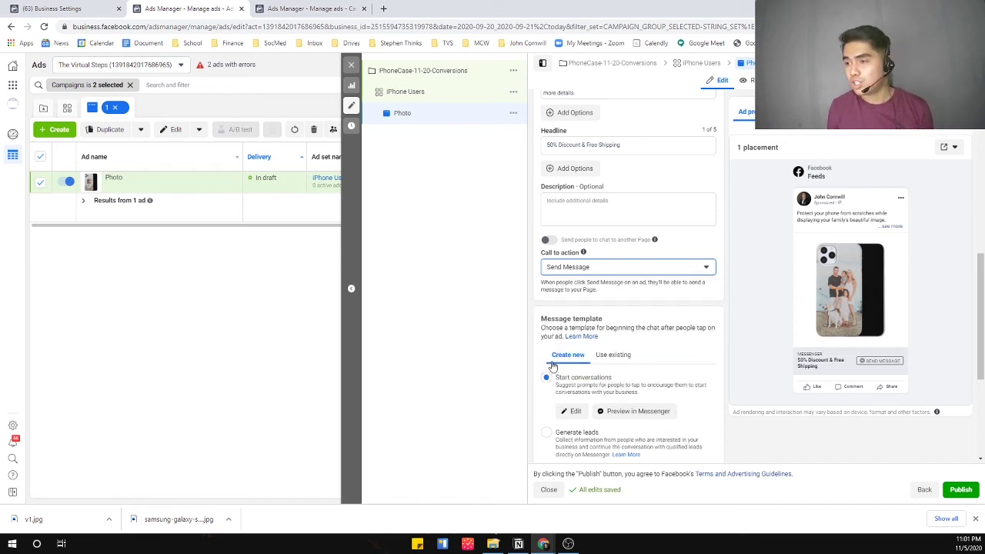
Review the Start conversations template's greeting, customer action types and frequently asked questions, and save the template with its default content for the Photo ad.
scroll(614, 396, down, 2)
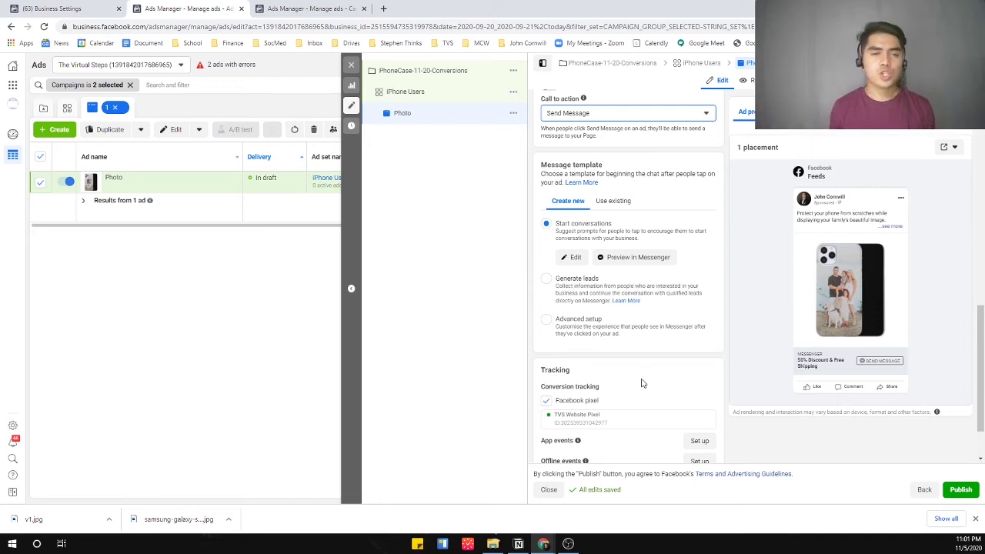
click(573, 259)
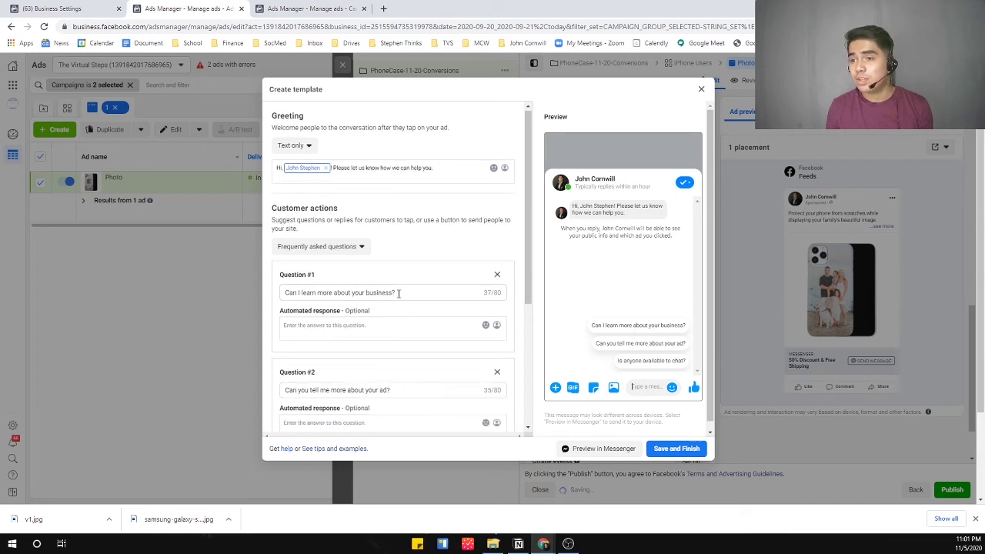
scroll(398, 293, down, 2)
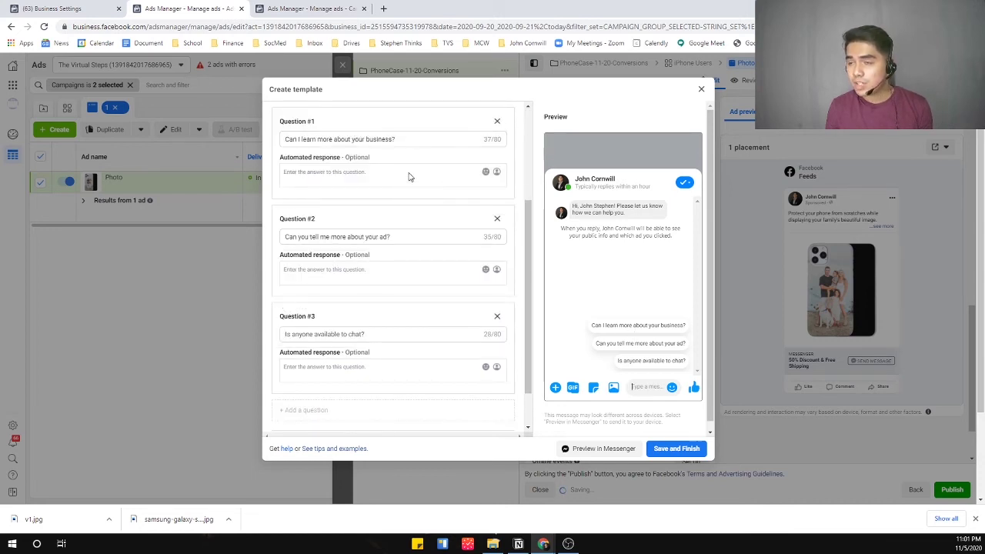
scroll(405, 148, up, 2)
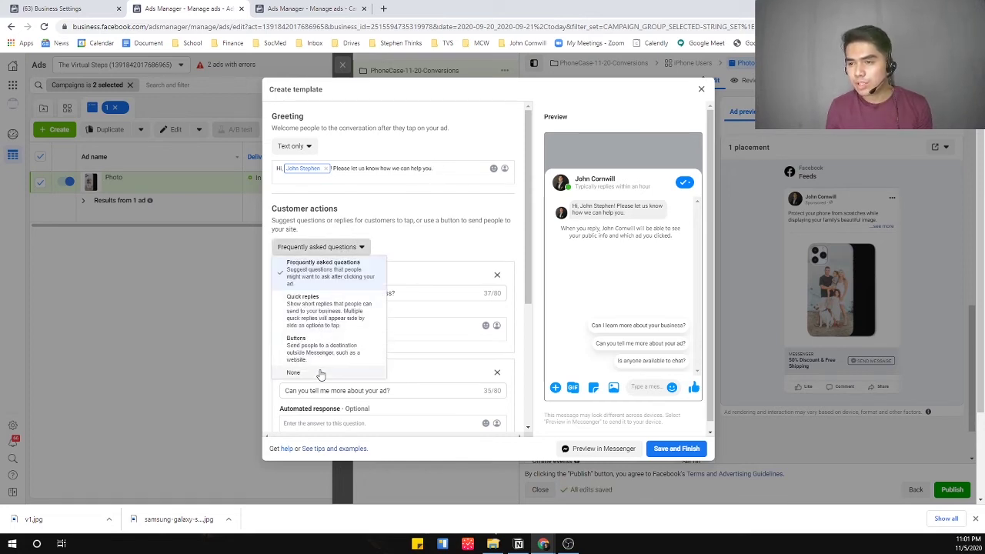
click(431, 239)
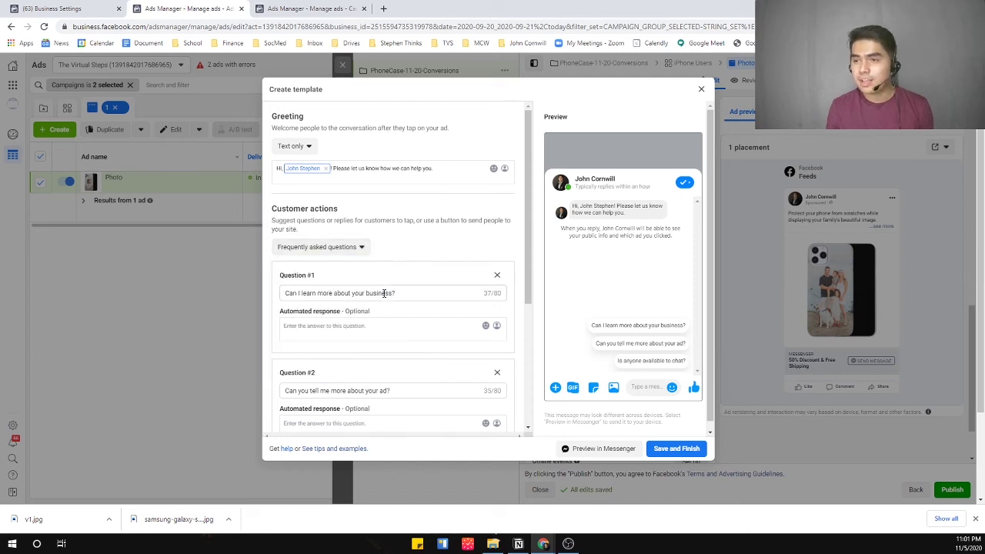
scroll(341, 226, down, 1)
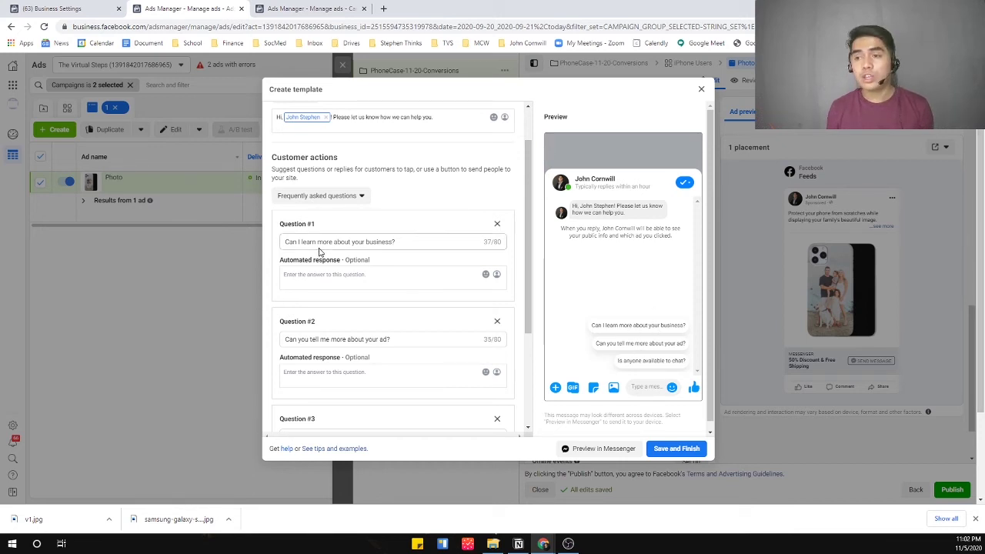
click(372, 277)
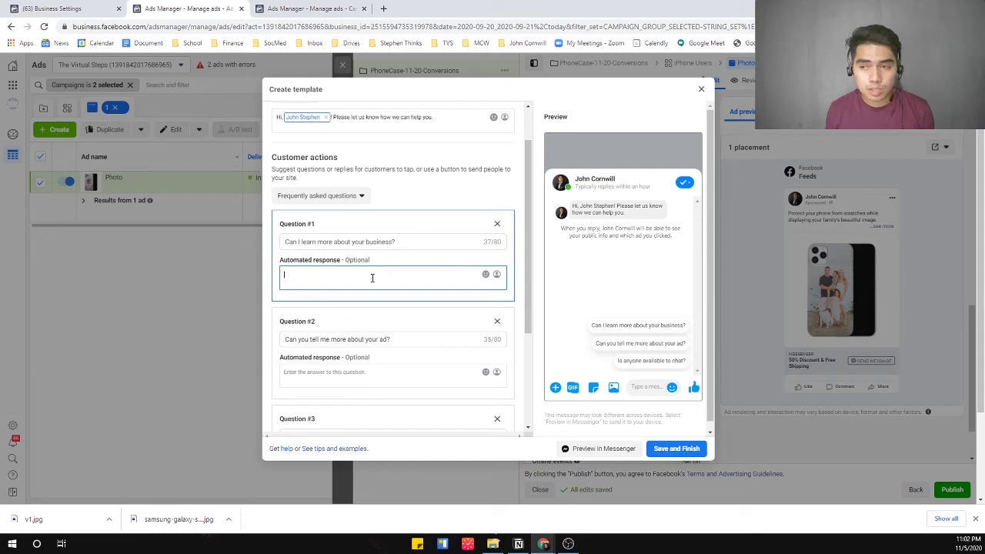
scroll(376, 297, down, 2)
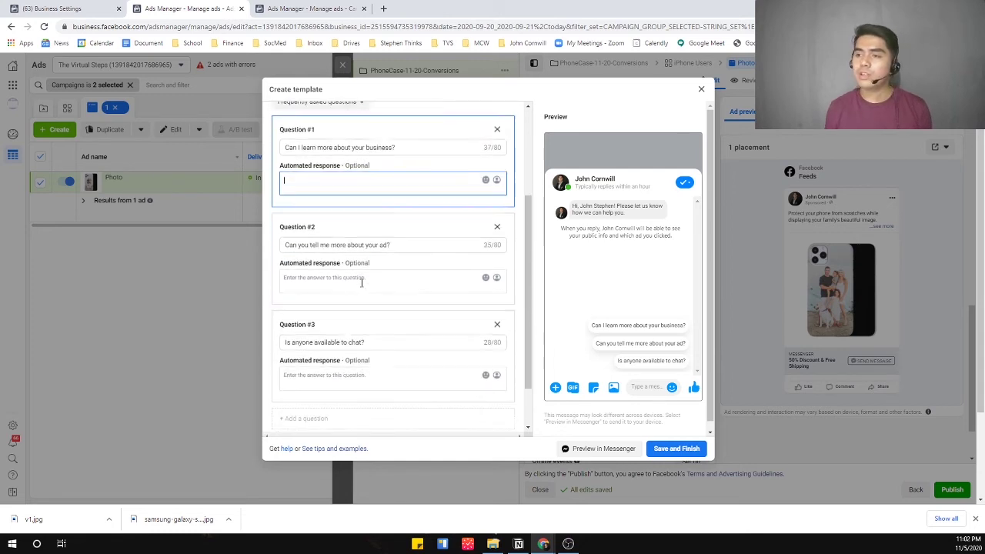
click(671, 449)
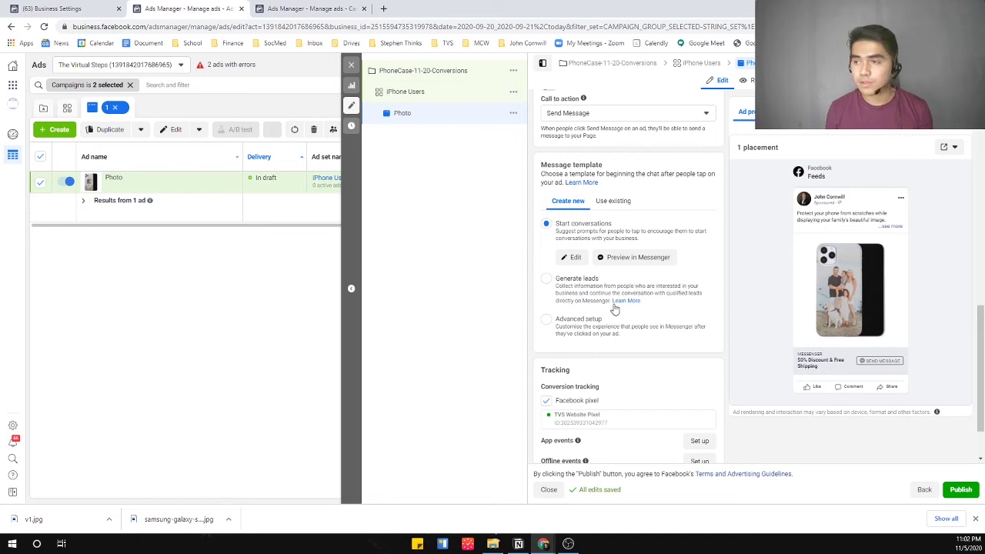
click(631, 282)
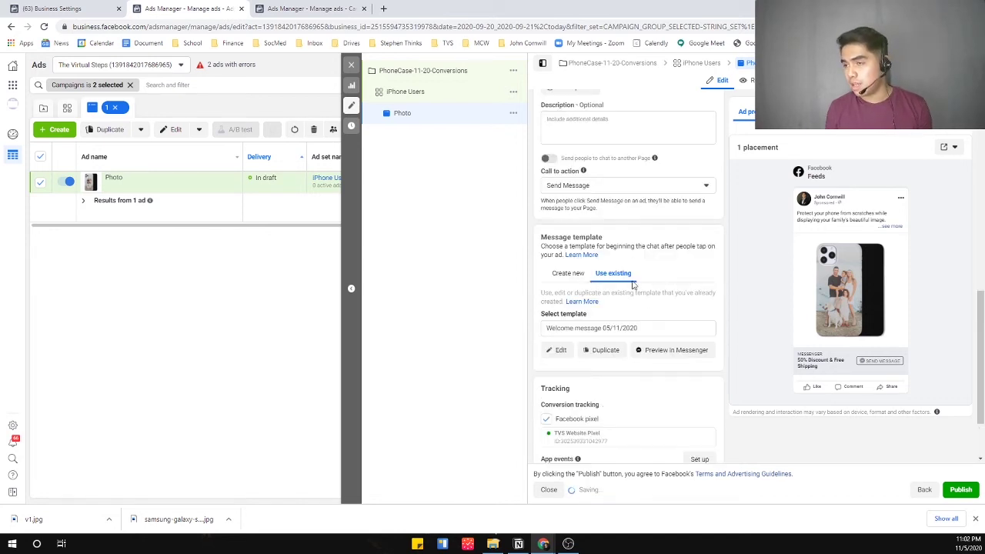
Review the Photo ad's message template, tracking settings, creative text, Messenger conversation preview and feed preview.
scroll(620, 321, down, 1)
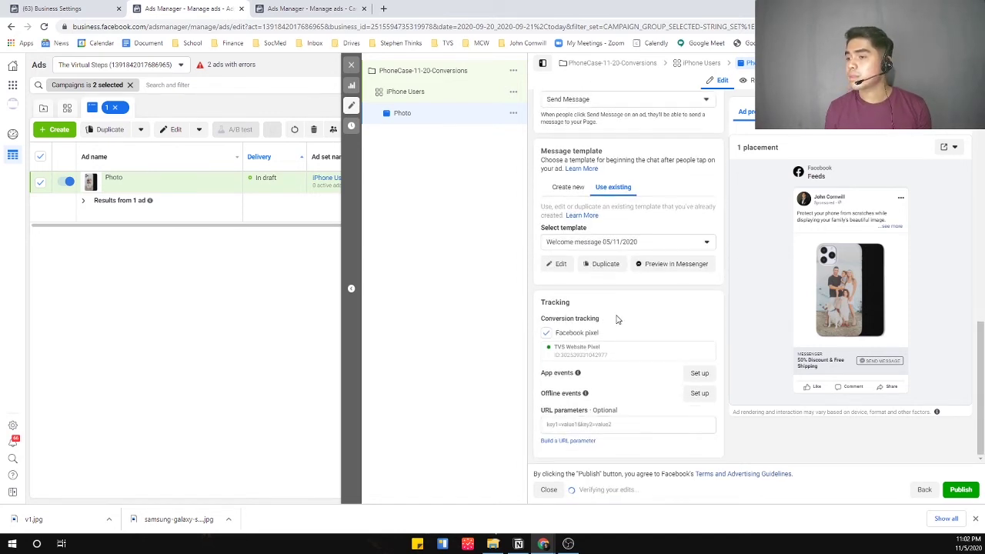
mouse_move(593, 329)
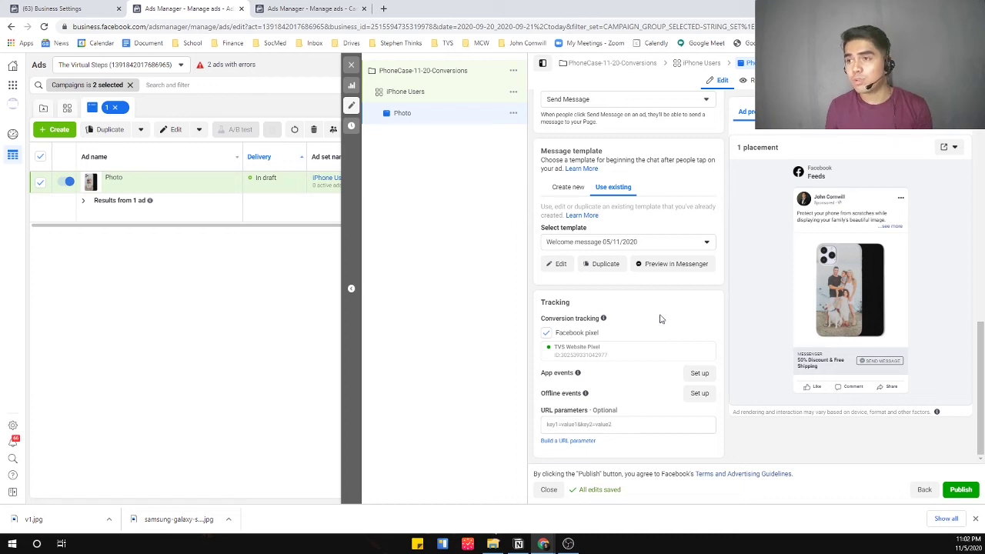
scroll(659, 319, up, 5)
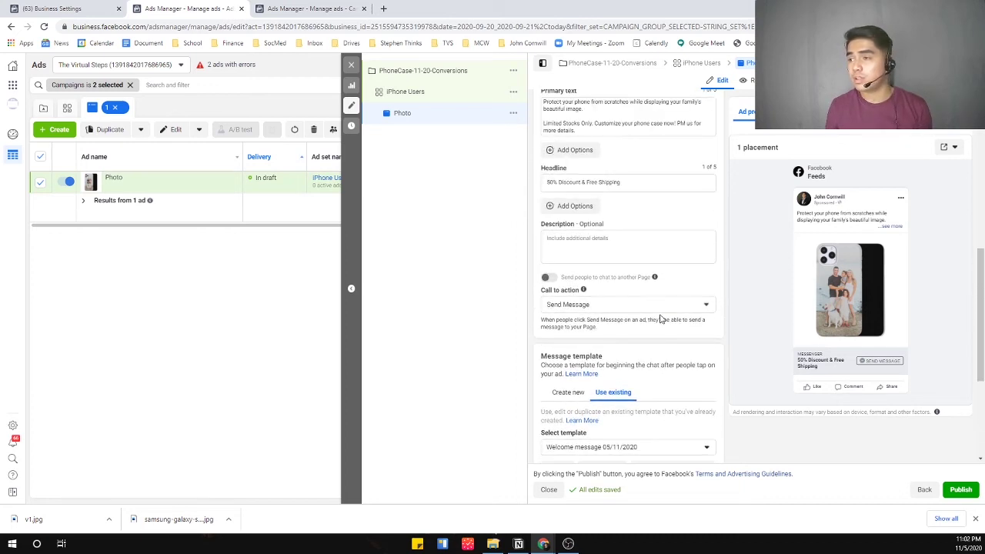
scroll(597, 339, up, 6)
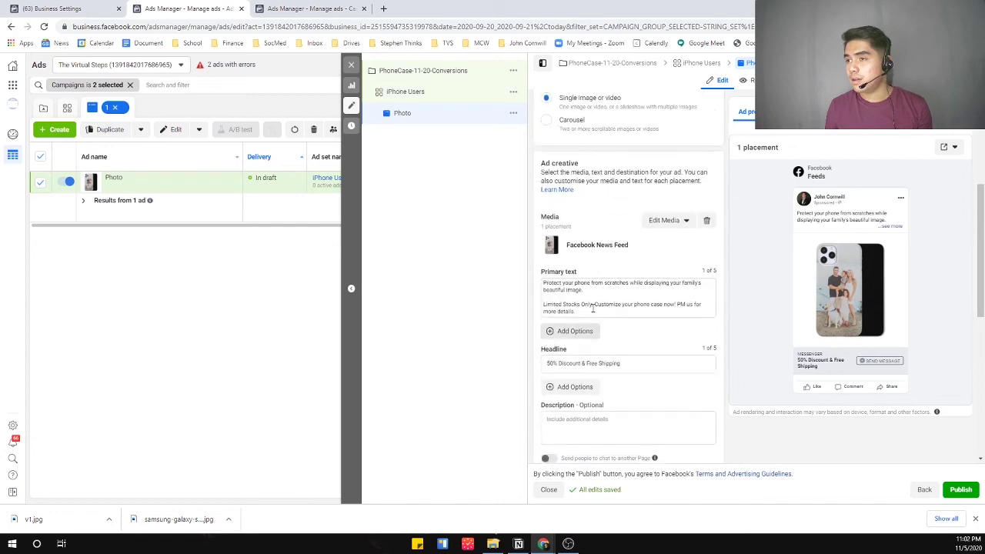
scroll(602, 311, down, 10)
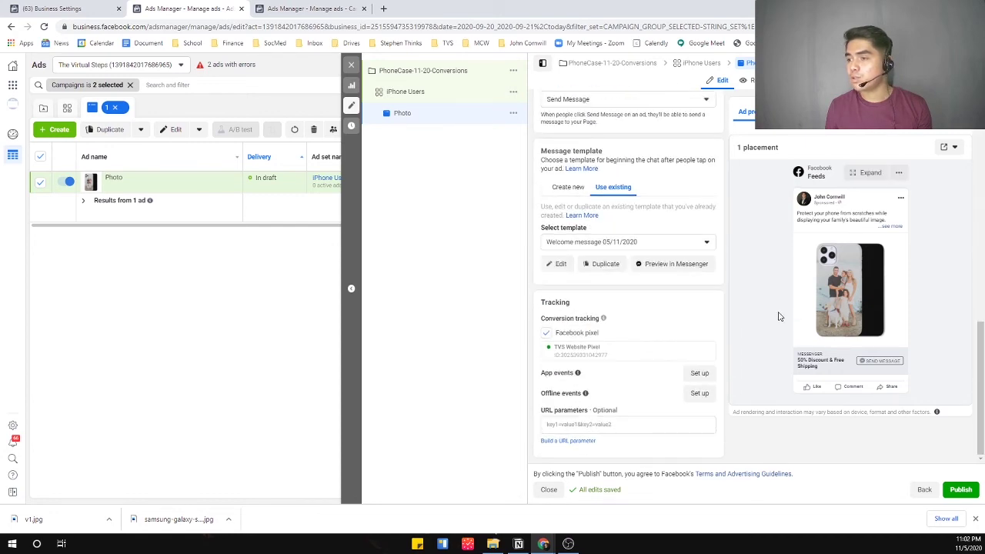
scroll(591, 327, up, 10)
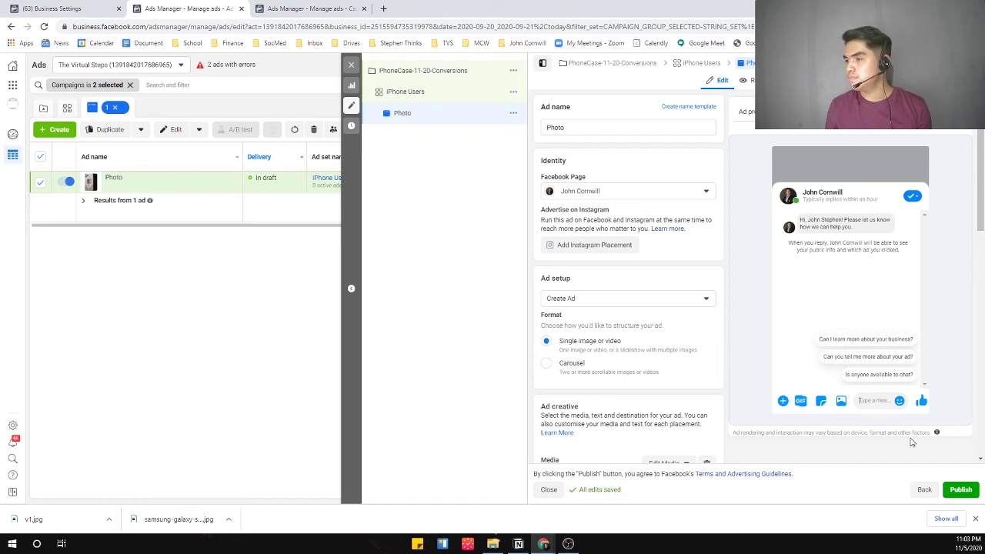
click(750, 117)
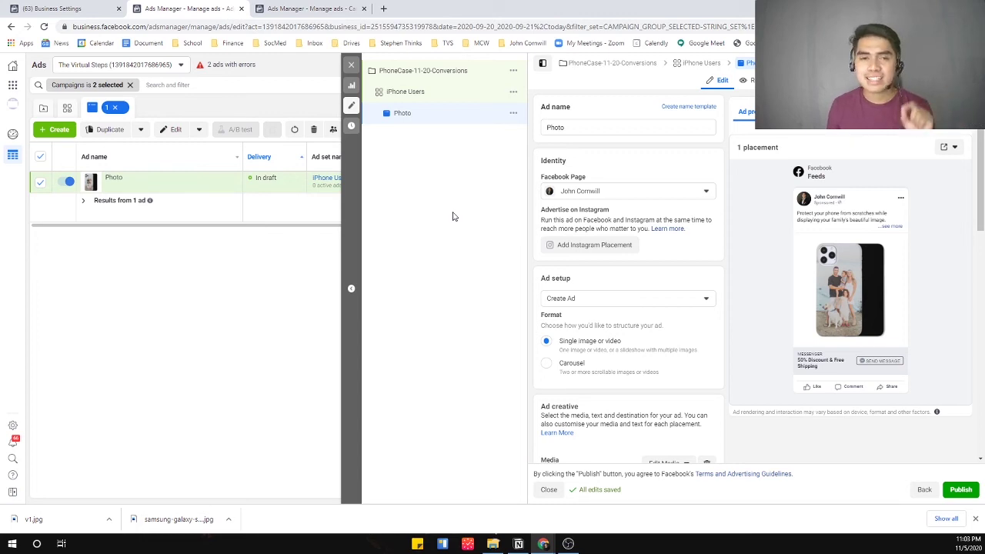
Quickly duplicate the Photo ad in the iPhone Users ad set and name the copy "Video".
click(514, 114)
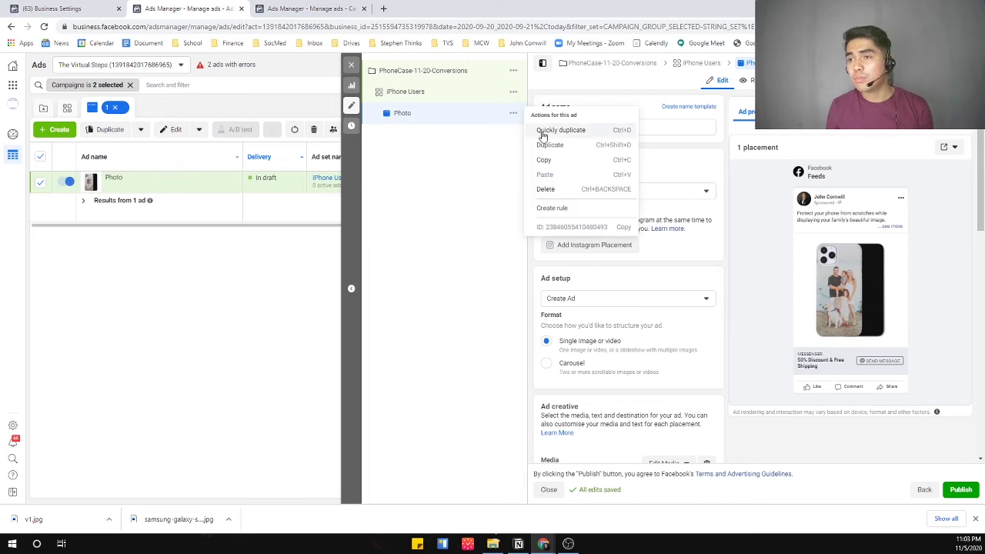
click(544, 136)
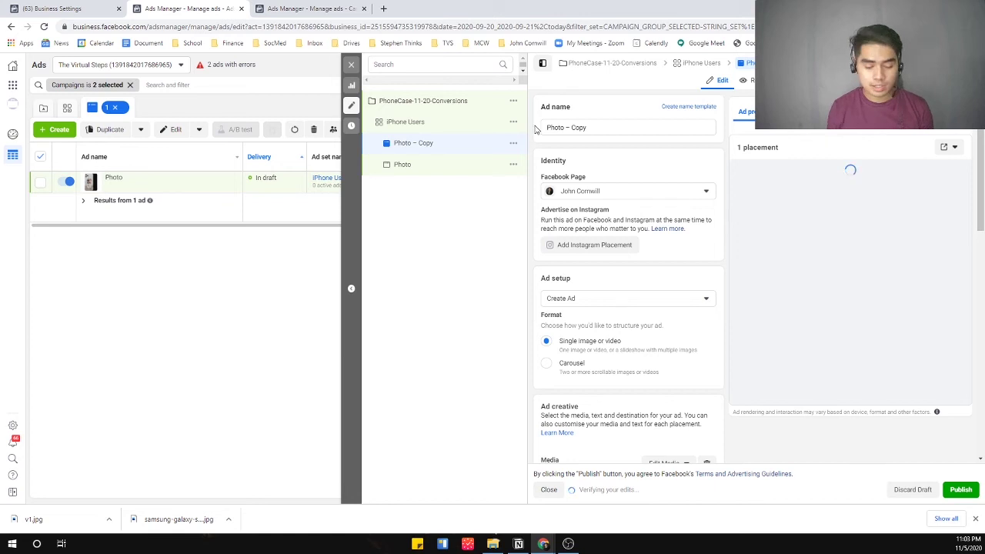
triple_click(541, 128)
text(Video)
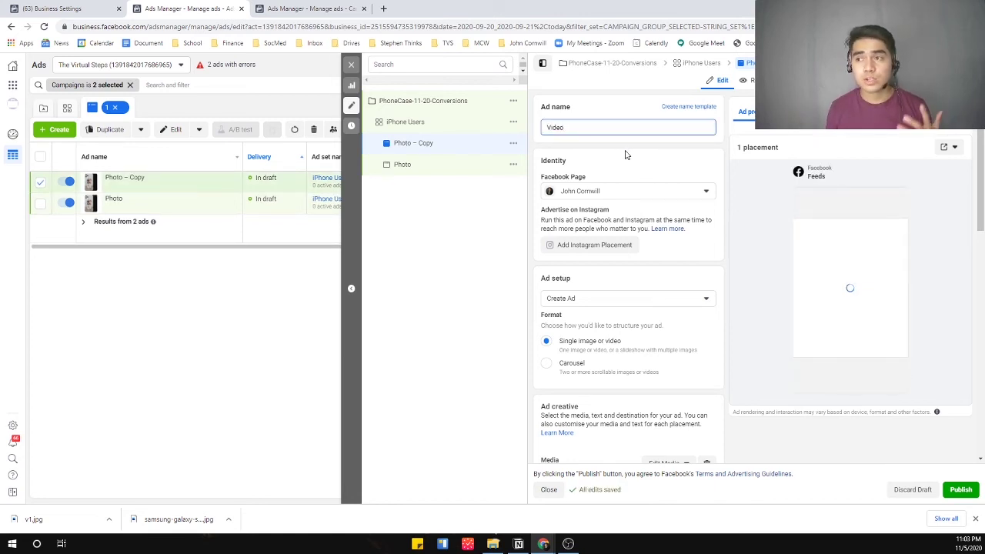
Review the Video ad's media, primary text and headline, and check the available options for editing its media.
scroll(656, 286, down, 3)
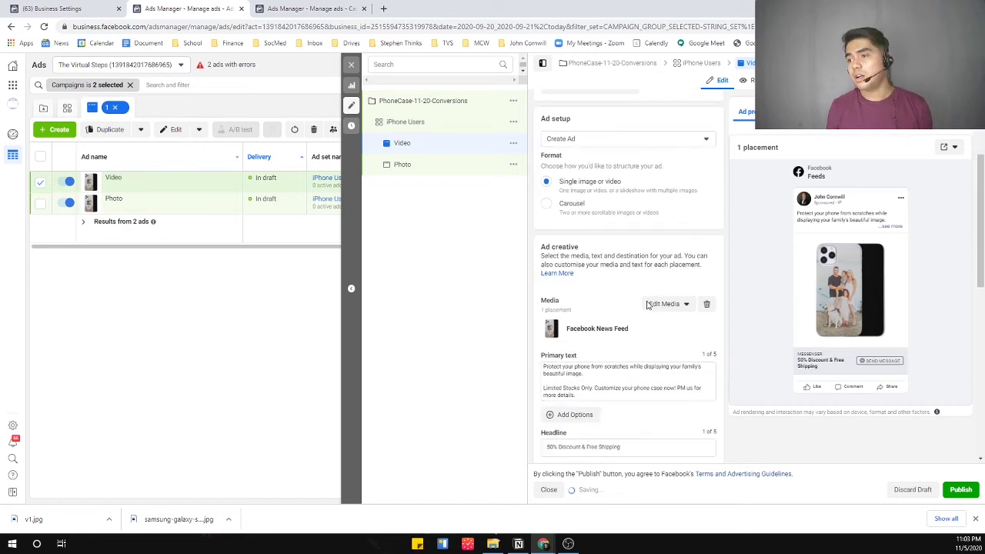
scroll(666, 304, down, 3)
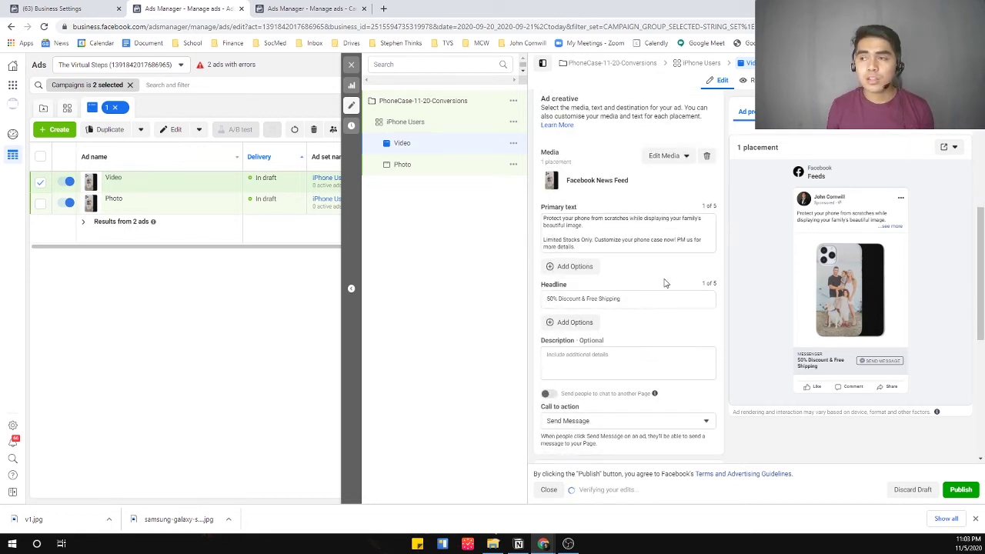
scroll(666, 283, up, 1)
scroll(666, 278, up, 1)
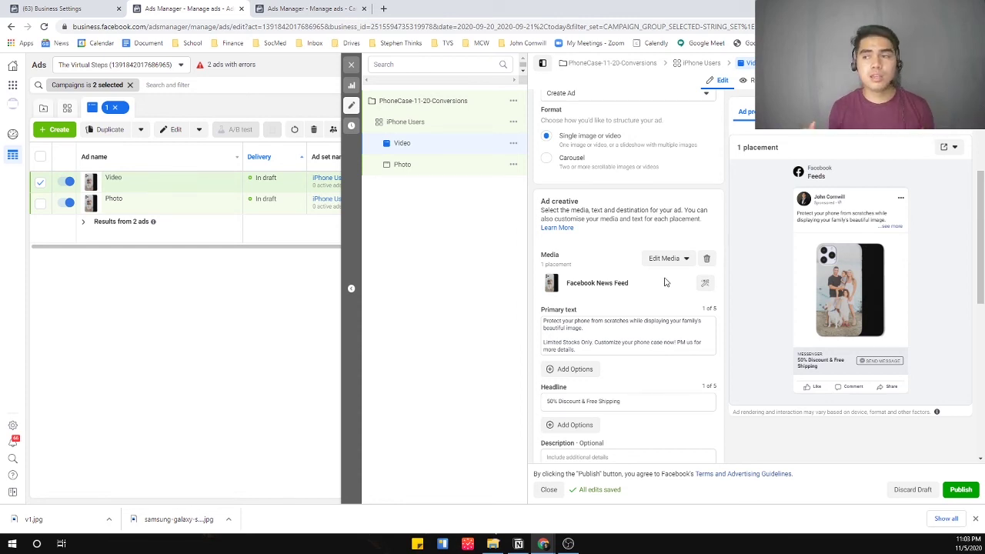
click(666, 260)
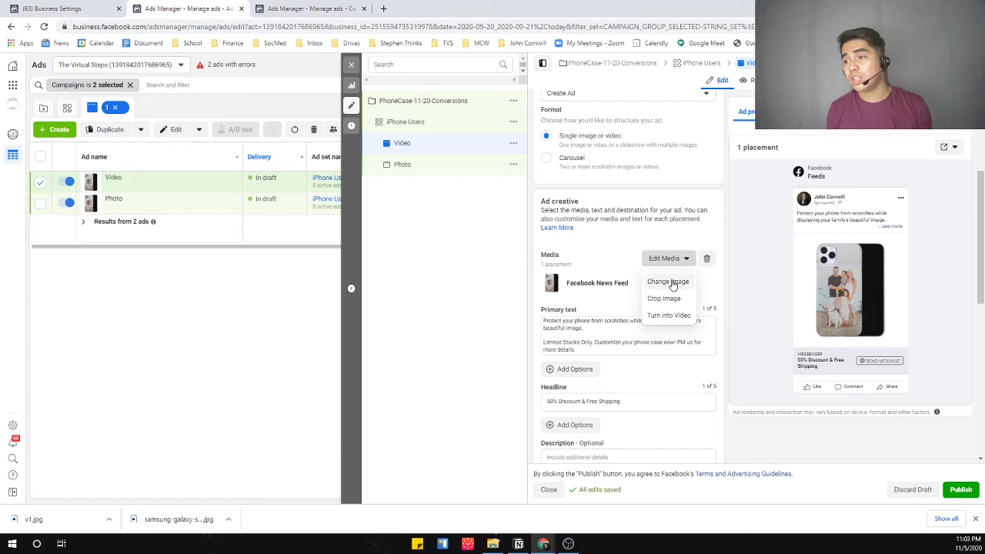
click(669, 259)
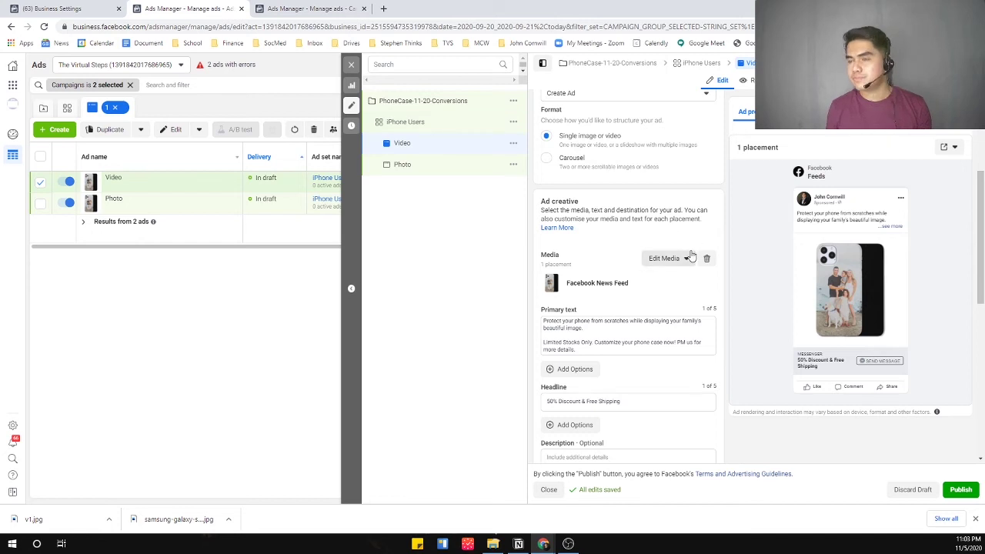
Quickly duplicate the iPhone Users ad set with its ads and name the copy "Mobile Accessories".
click(436, 124)
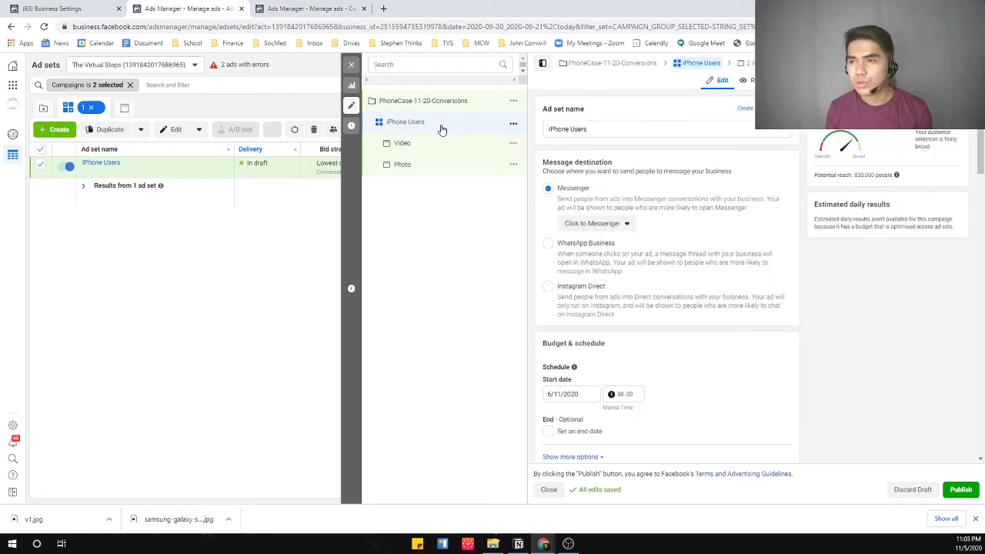
click(514, 124)
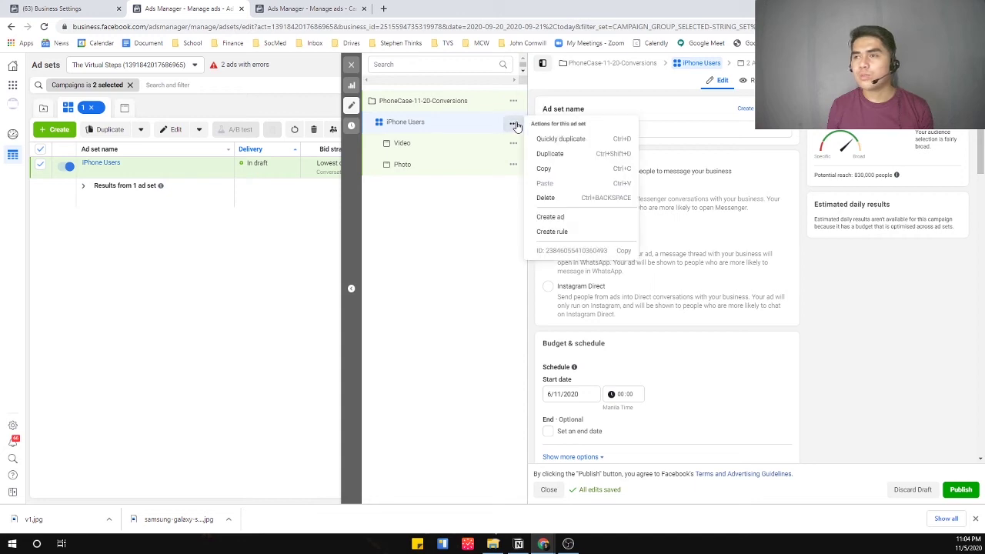
click(548, 142)
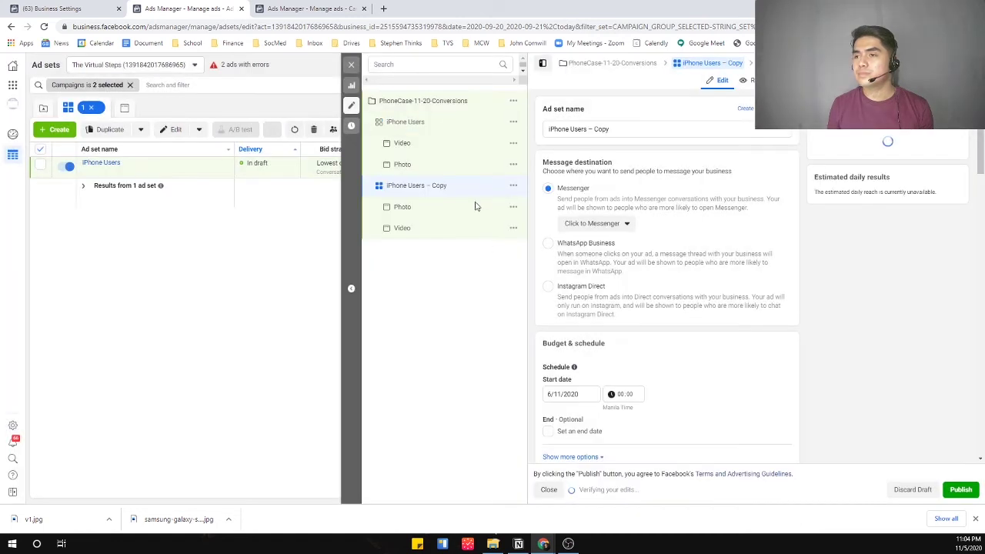
triple_click(586, 131)
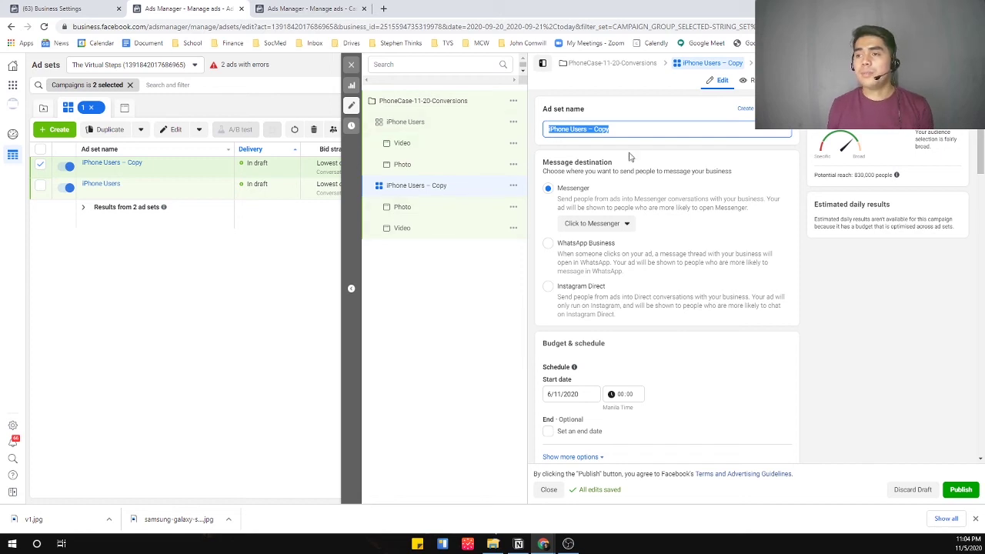
triple_click(632, 129)
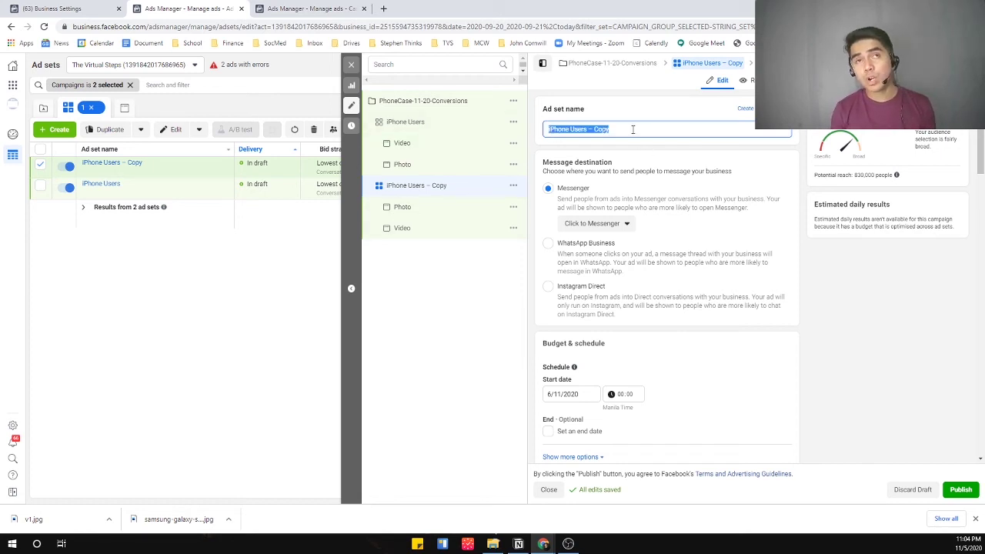
text(Mobile)
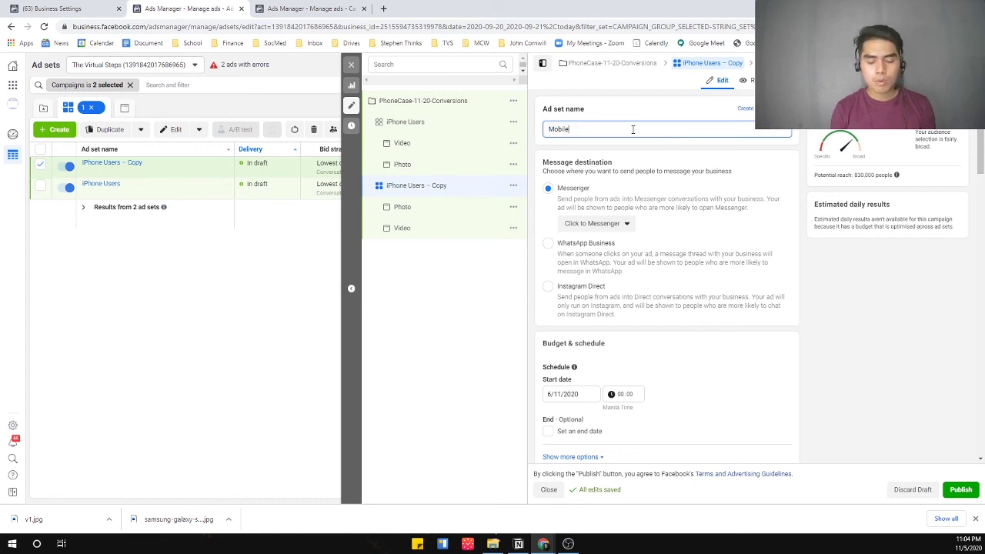
text( Accessoruie)
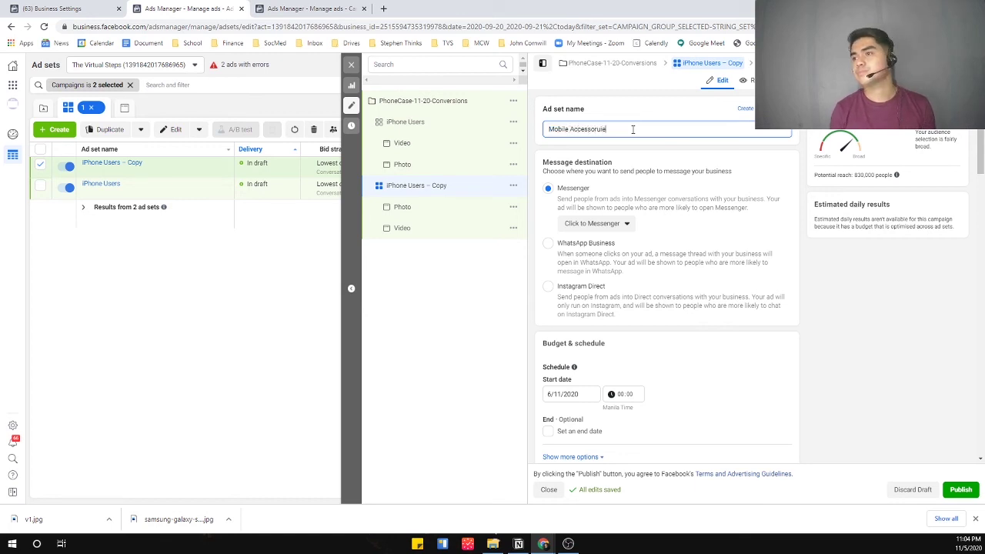
Replace the Apple device targeting of the Mobile Accessories ad set with the interest Mobile Accessories.
scroll(693, 270, down, 10)
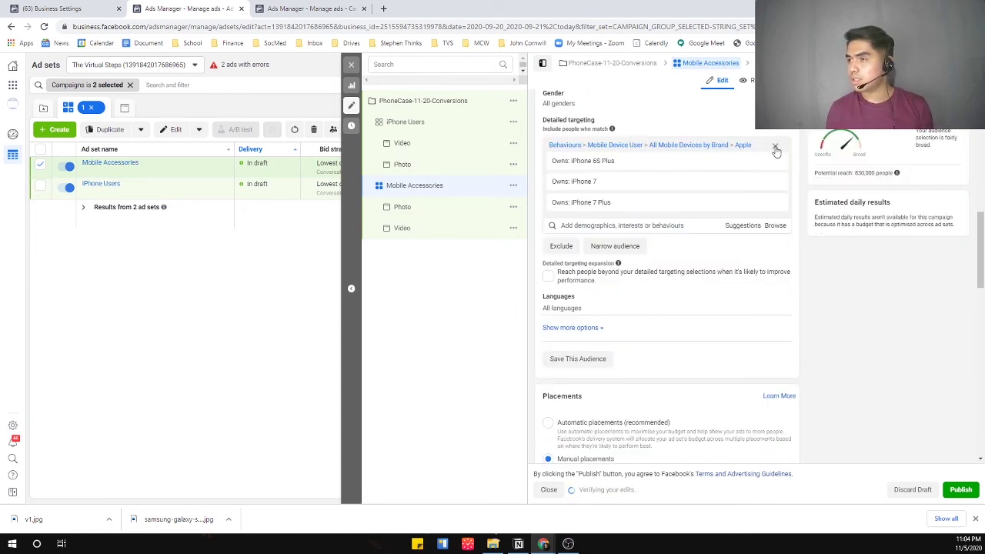
click(776, 148)
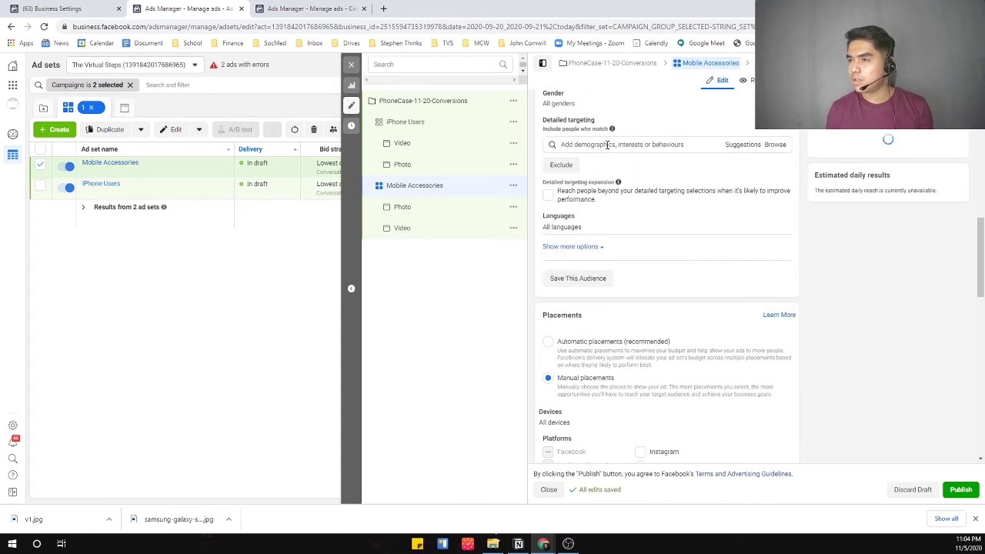
click(608, 145)
text(mobile access)
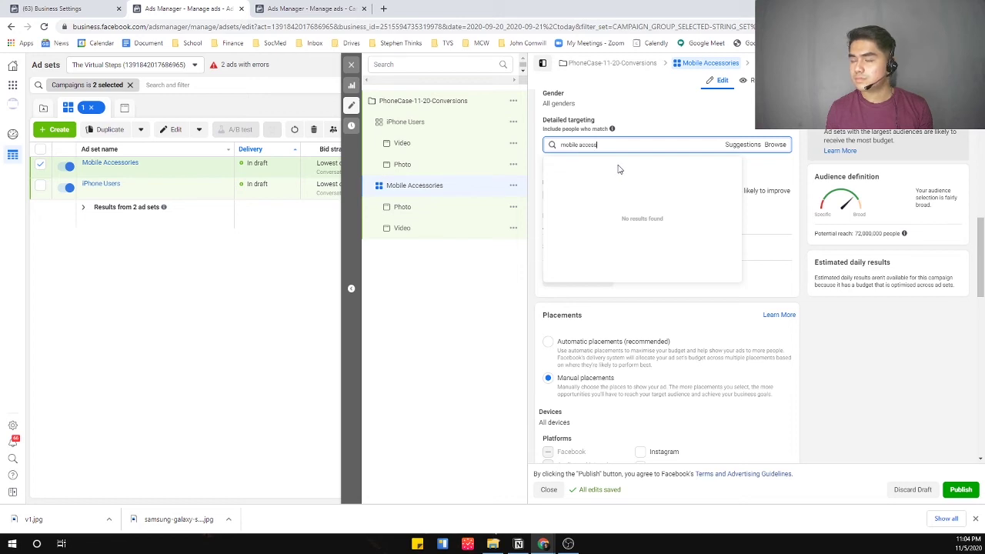
triple_click(608, 144)
click(610, 143)
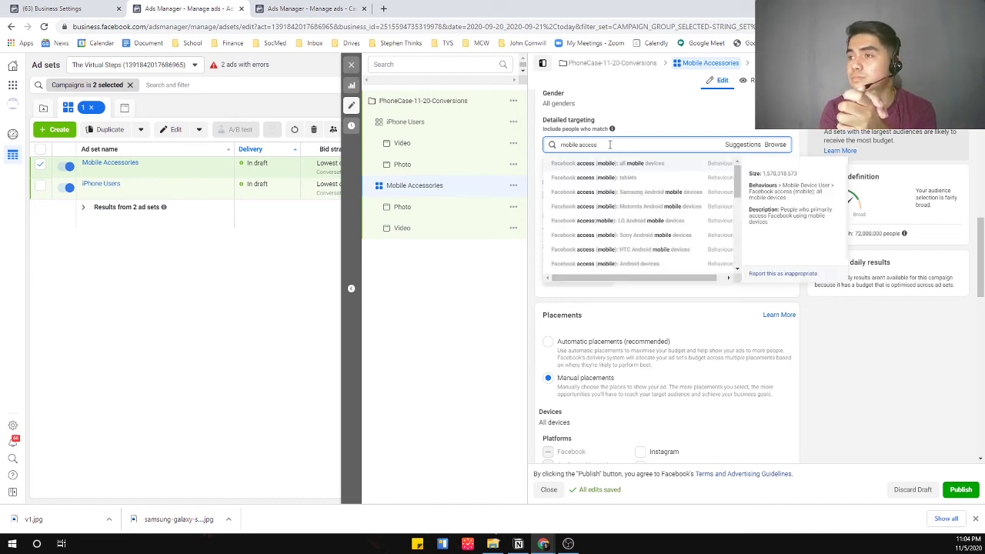
scroll(628, 231, down, 3)
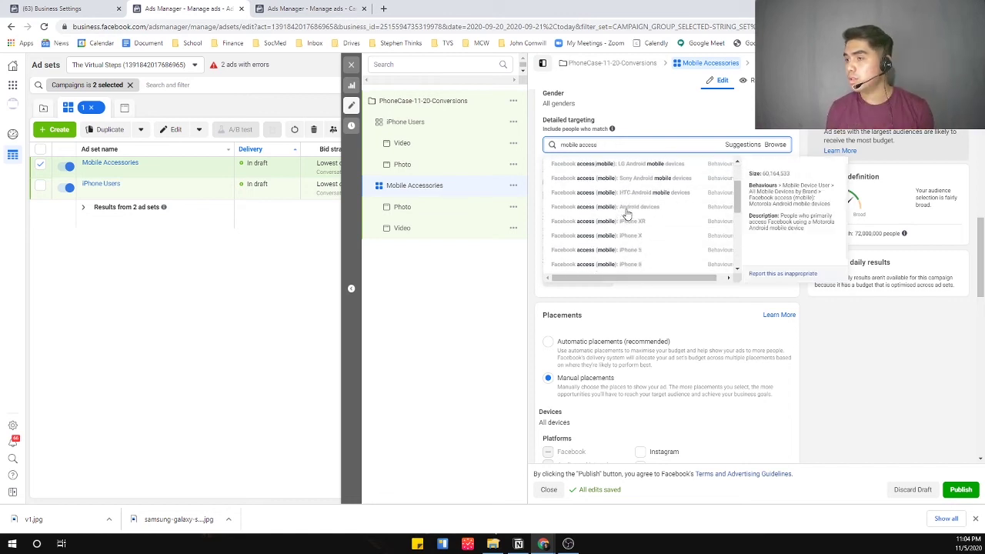
scroll(631, 223, down, 2)
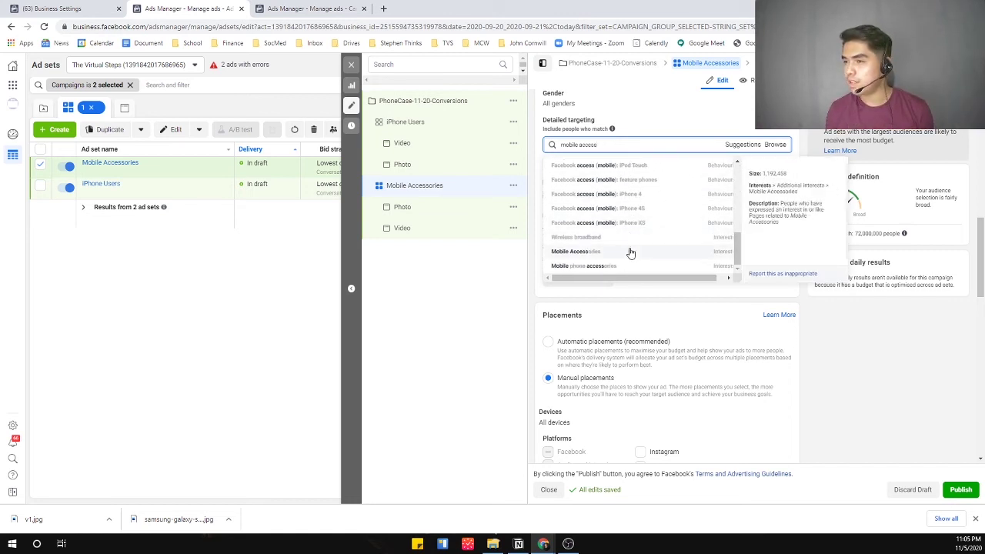
click(630, 252)
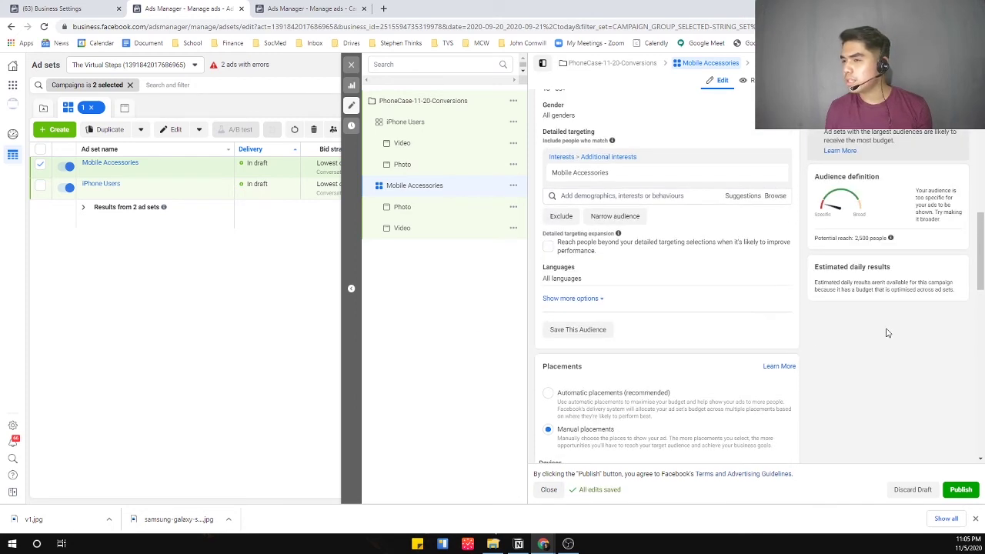
Add the suggested interest Mobile phone accessories to the ad set's detailed targeting.
scroll(885, 327, up, 1)
scroll(741, 319, up, 1)
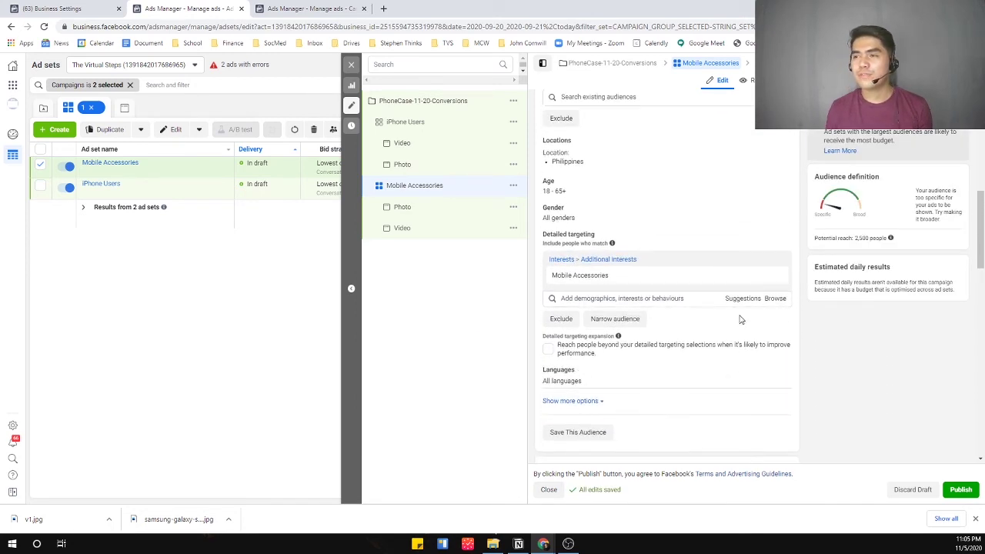
click(740, 299)
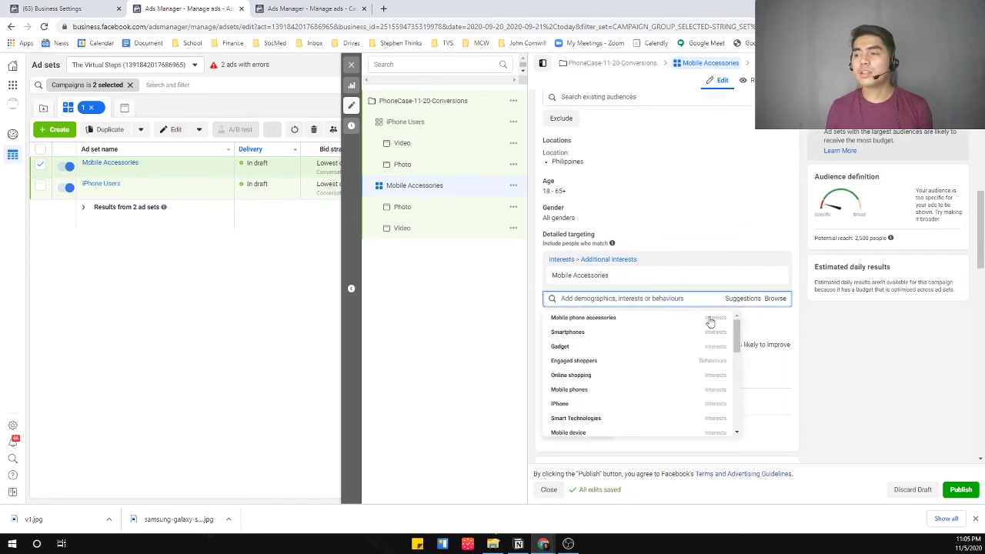
click(601, 323)
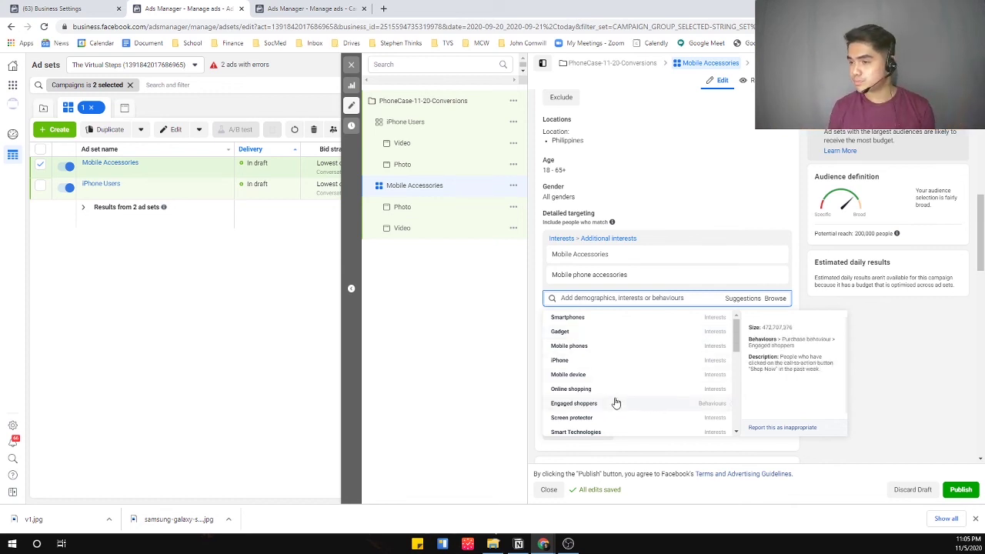
Try out the suggested interest Smartphones in the detailed targeting and remove it again.
scroll(614, 404, down, 1)
scroll(614, 404, up, 5)
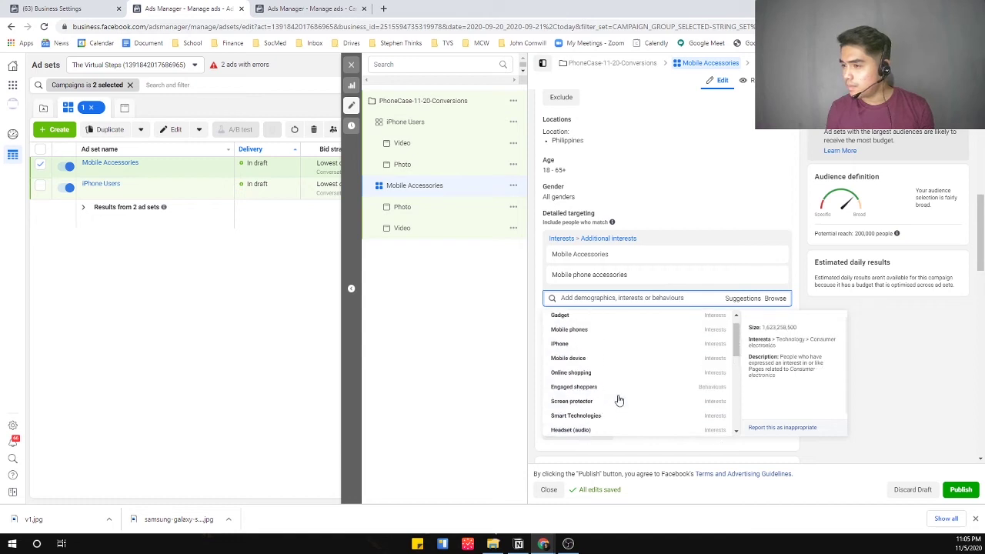
scroll(621, 400, down, 2)
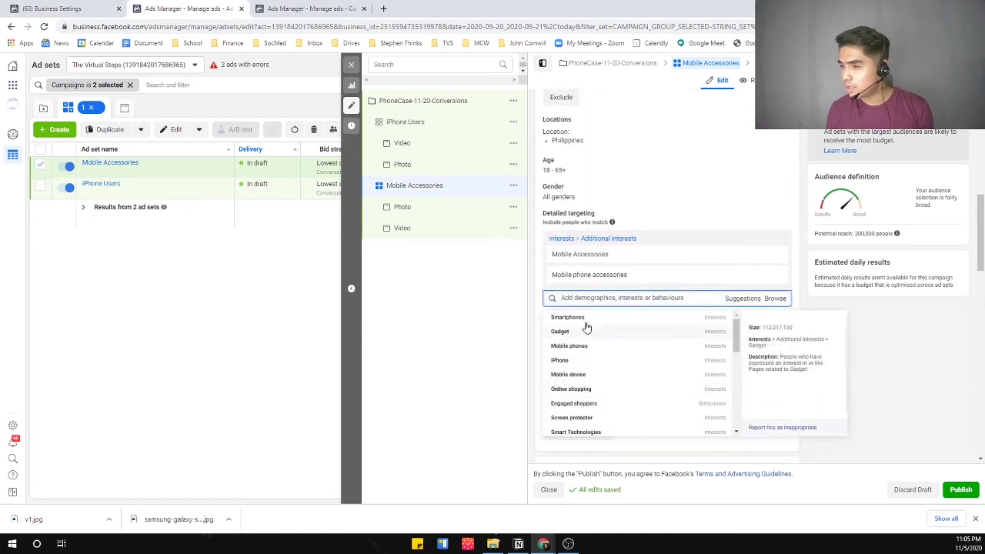
click(588, 319)
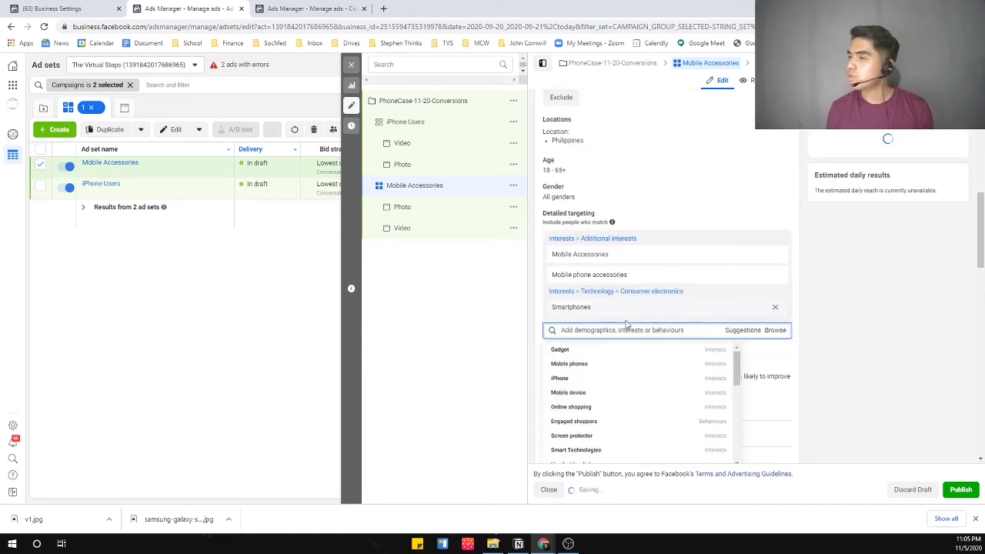
click(897, 354)
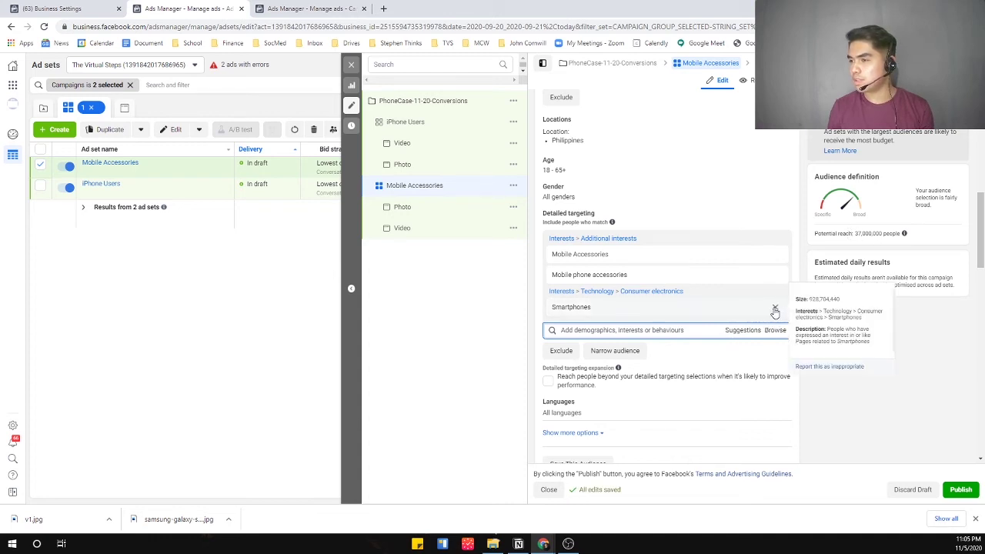
click(775, 311)
Add the suggested interest Screen protector to the detailed targeting and remove the Smart Technologies interest.
click(742, 300)
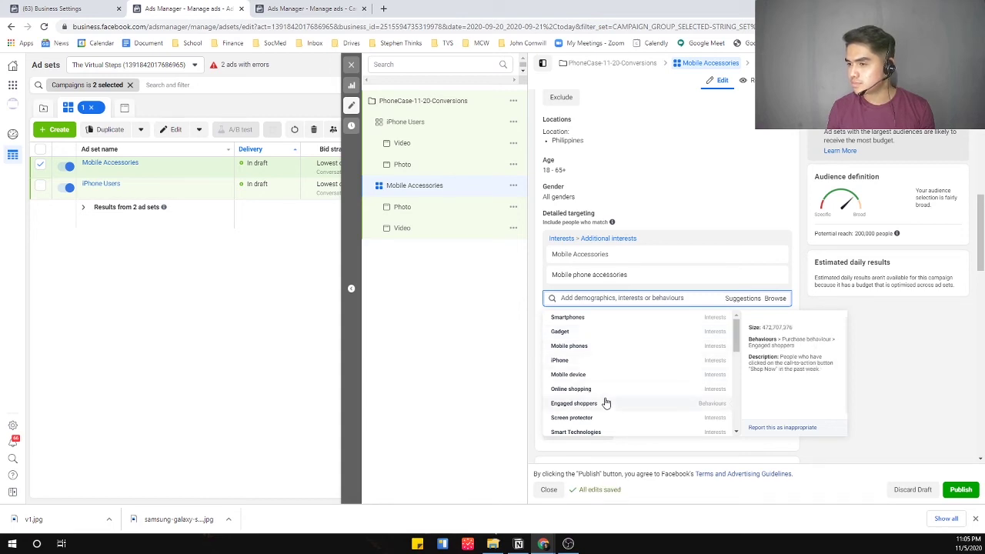
scroll(605, 403, down, 1)
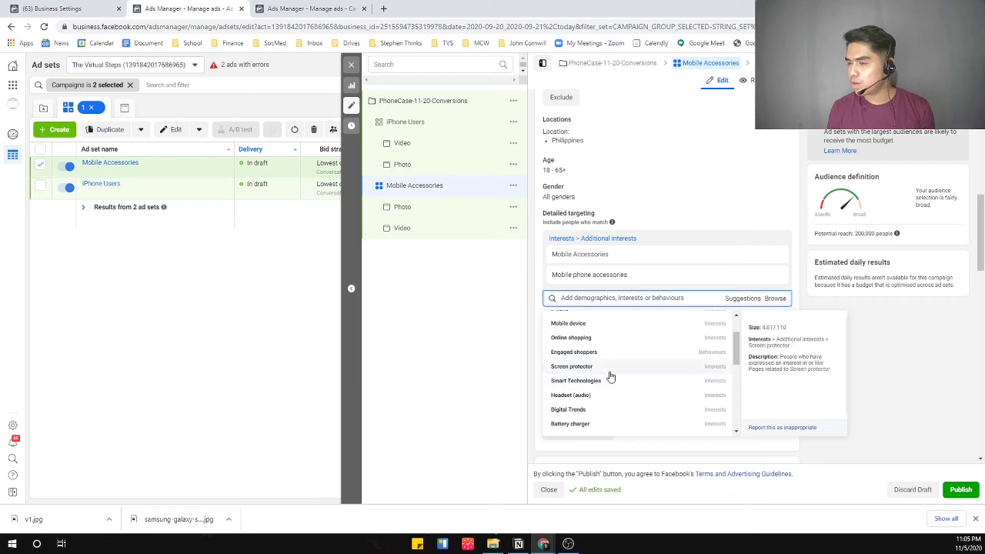
click(608, 372)
click(609, 373)
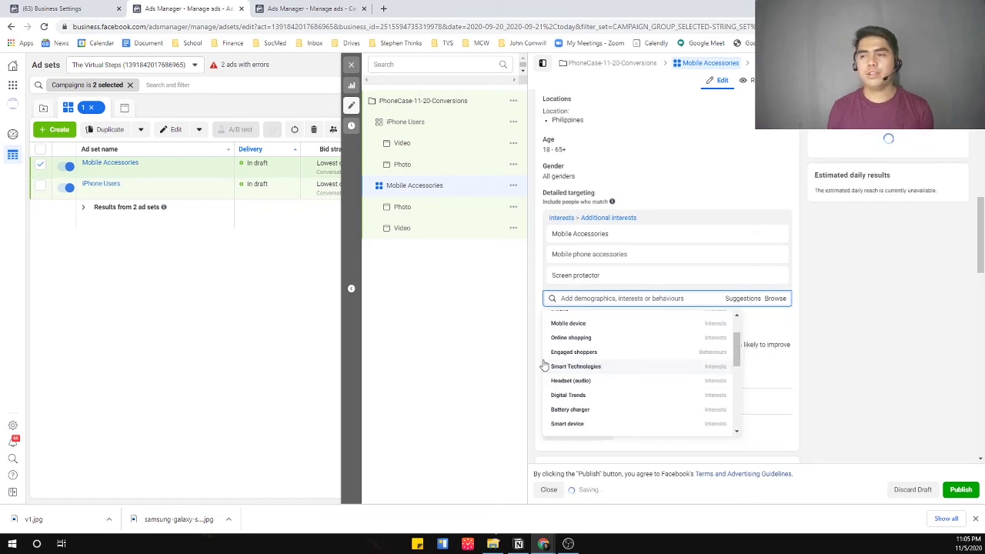
click(739, 303)
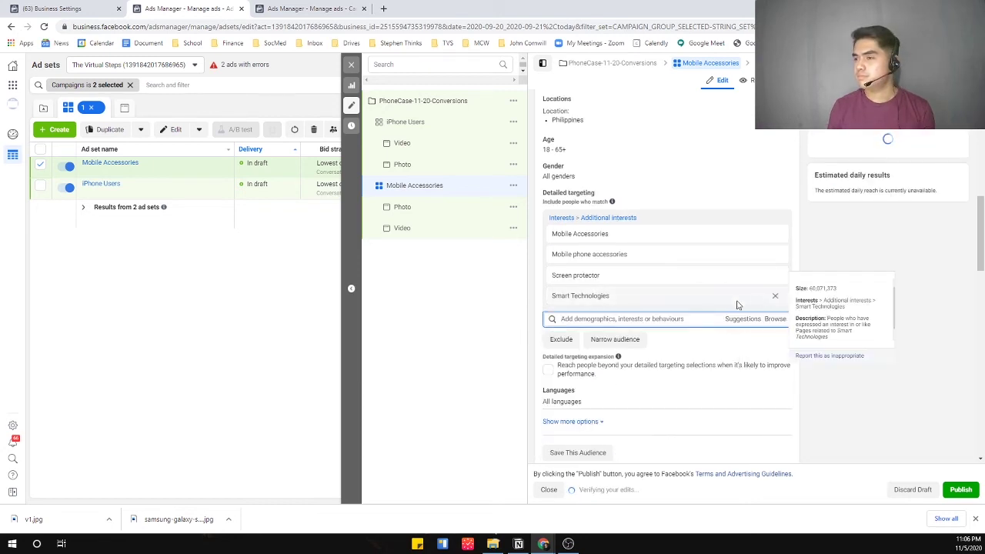
click(776, 298)
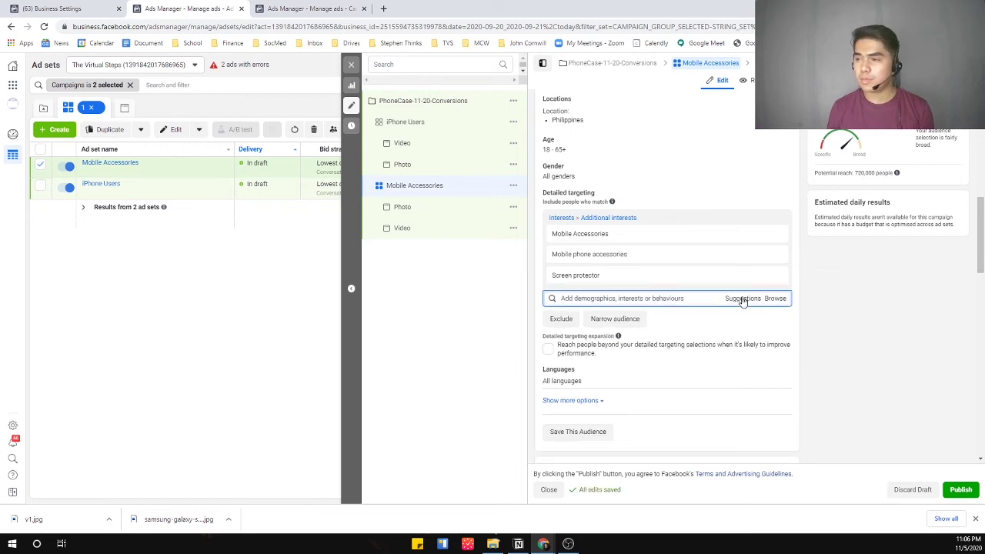
Try out the suggested interest Consumer electronics in the detailed targeting and remove it again.
click(741, 299)
scroll(645, 402, down, 2)
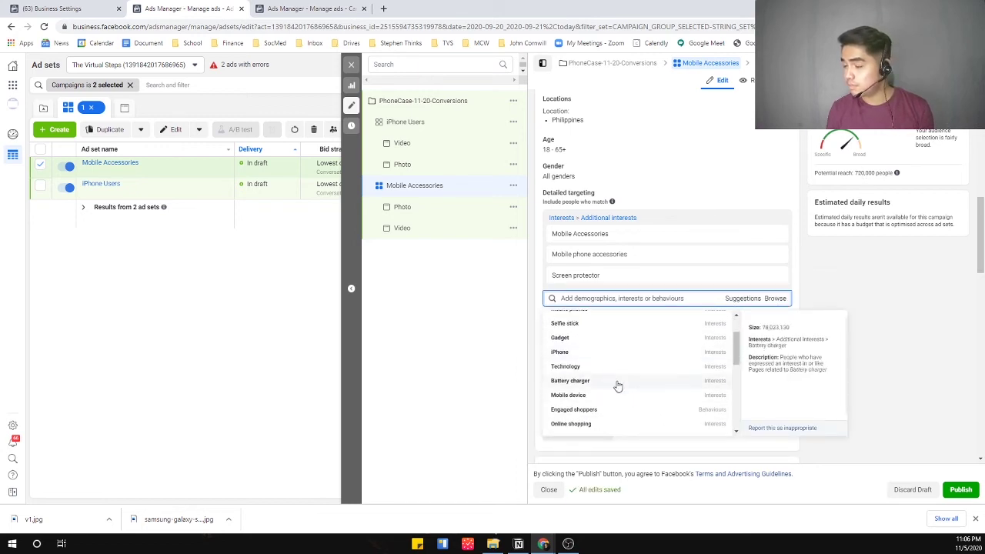
scroll(617, 386, down, 1)
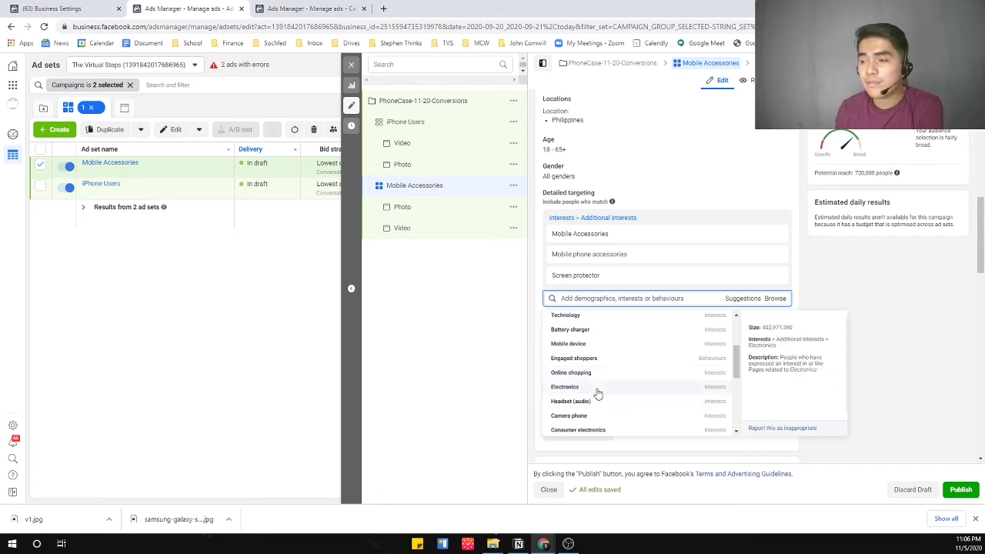
scroll(608, 395, down, 1)
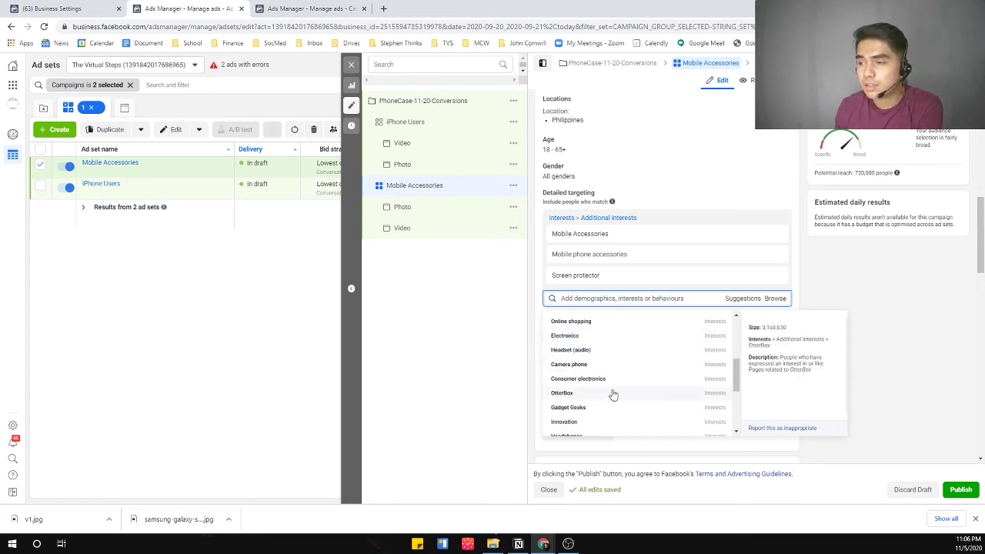
click(613, 384)
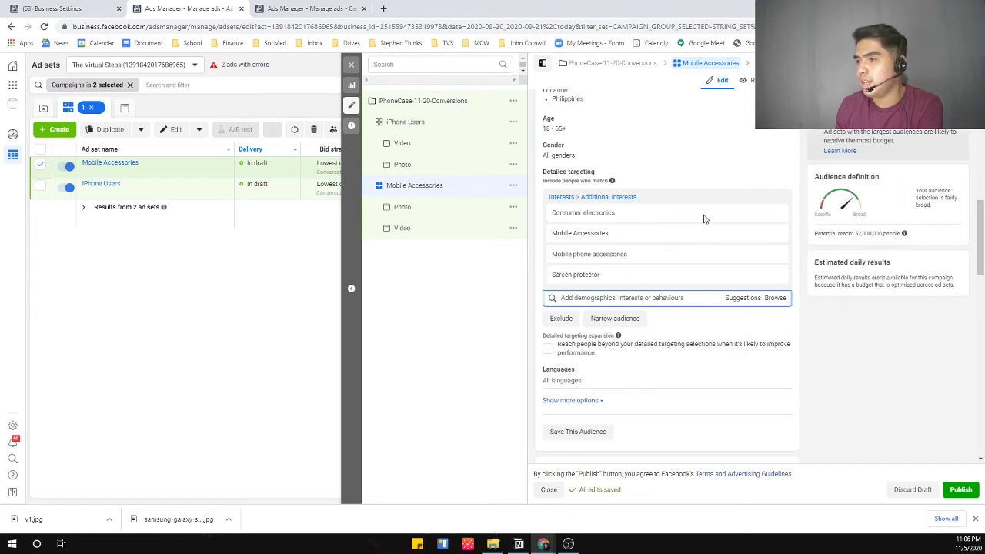
click(775, 213)
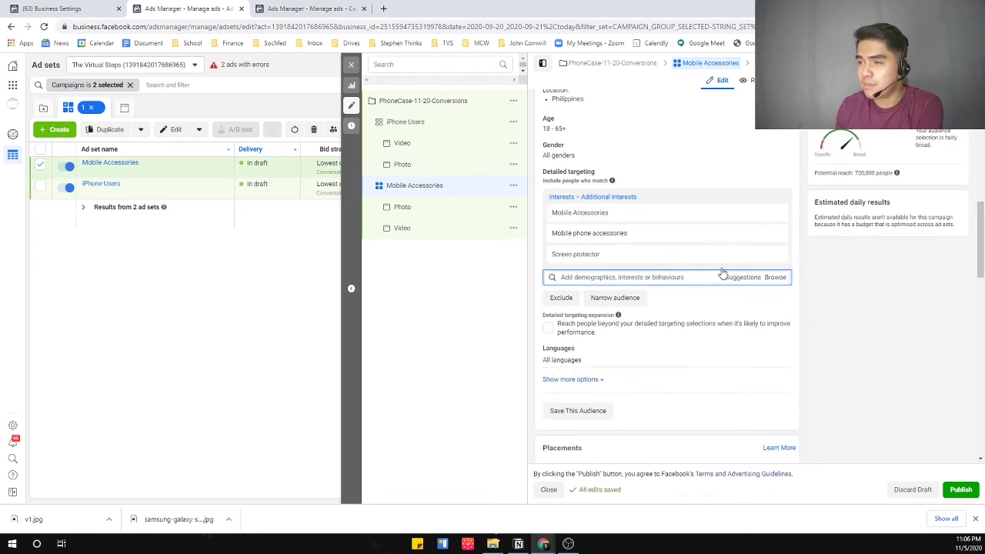
Try out the suggested interest Selfie stick in the detailed targeting and remove it again.
click(739, 278)
scroll(607, 383, down, 1)
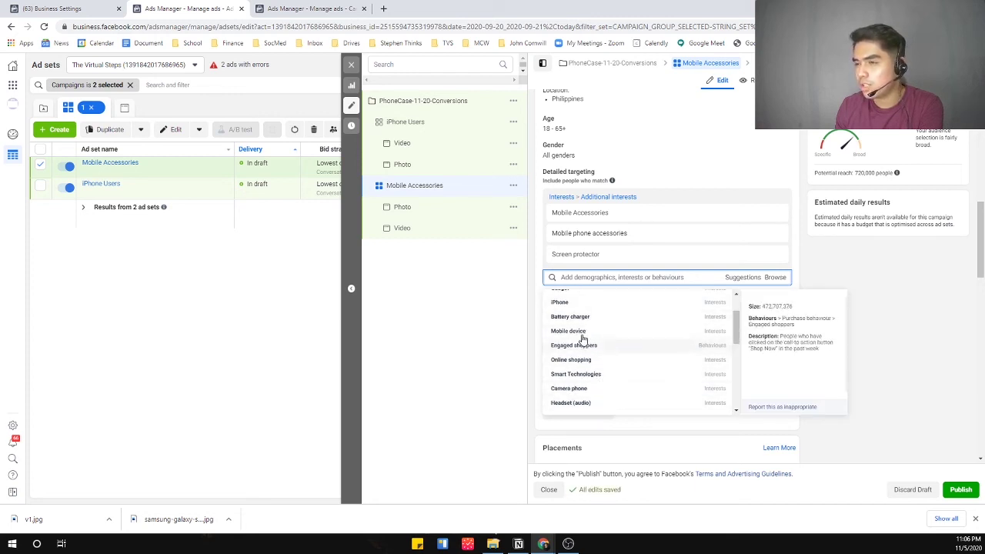
scroll(597, 331, up, 2)
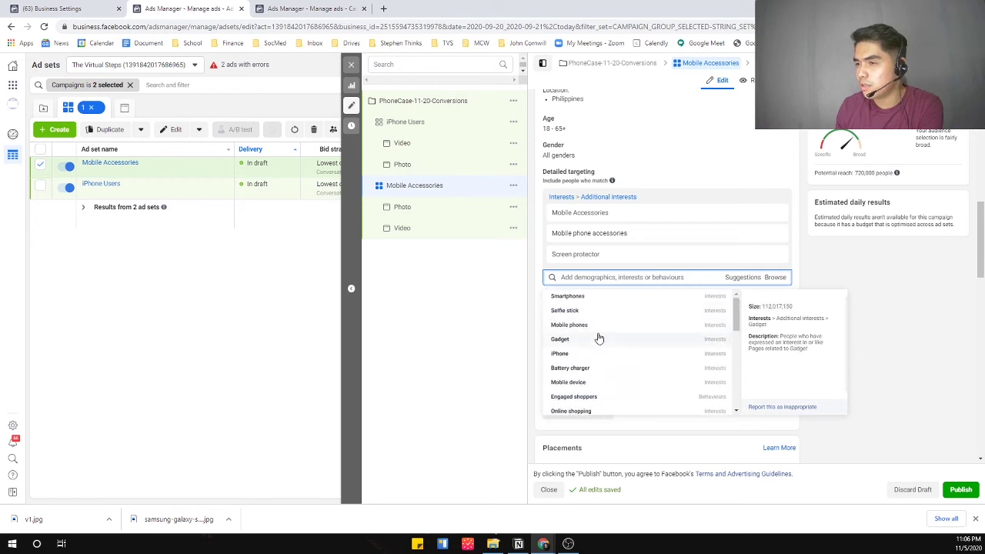
click(597, 317)
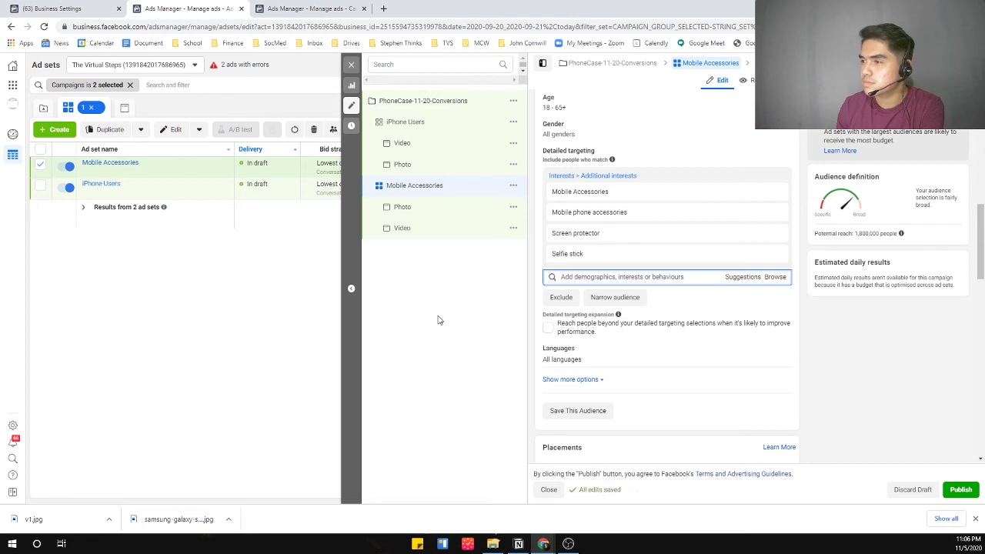
click(777, 257)
Add the suggested interest Gadget Geeks to the Mobile Accessories ad set's detailed targeting.
click(739, 261)
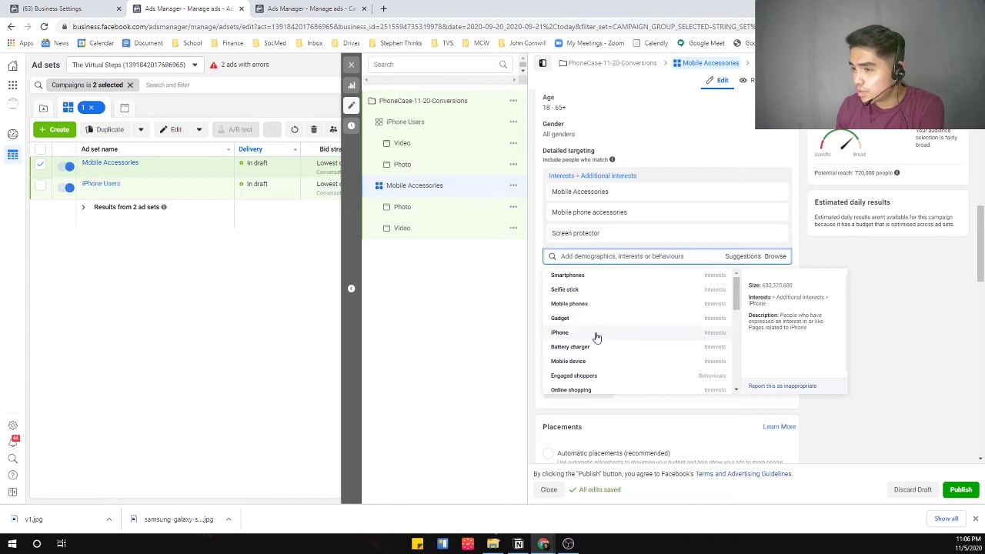
scroll(594, 338, up, 1)
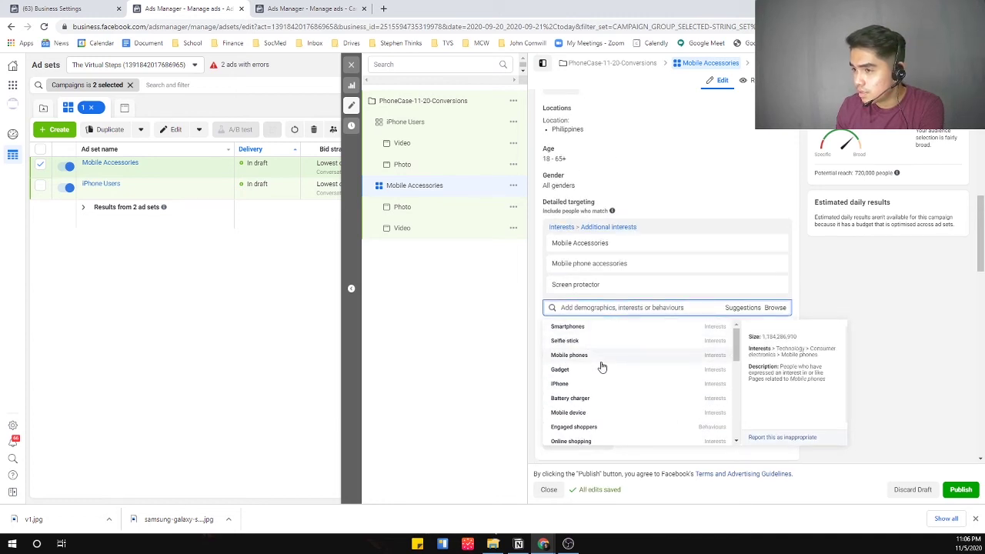
scroll(599, 363, down, 3)
scroll(605, 417, down, 1)
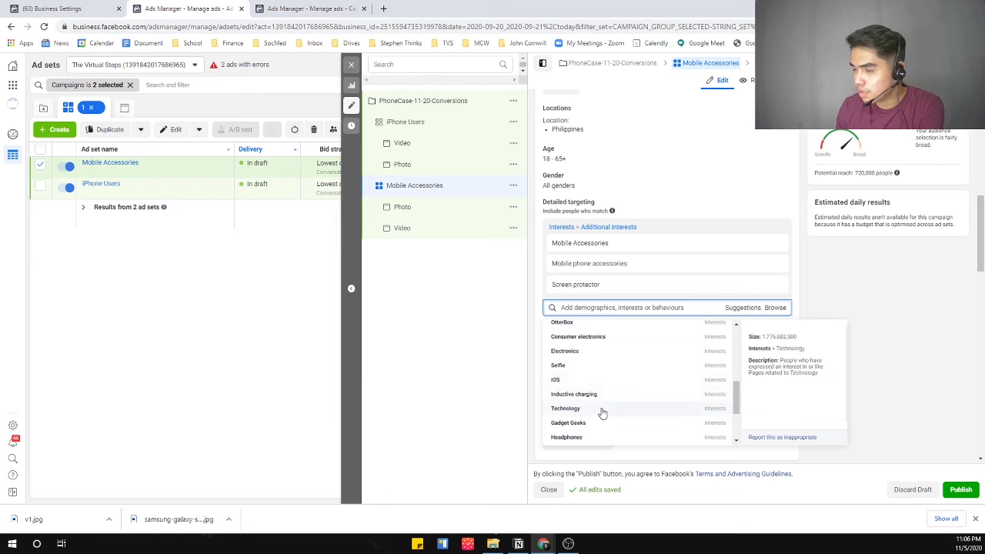
scroll(603, 413, down, 1)
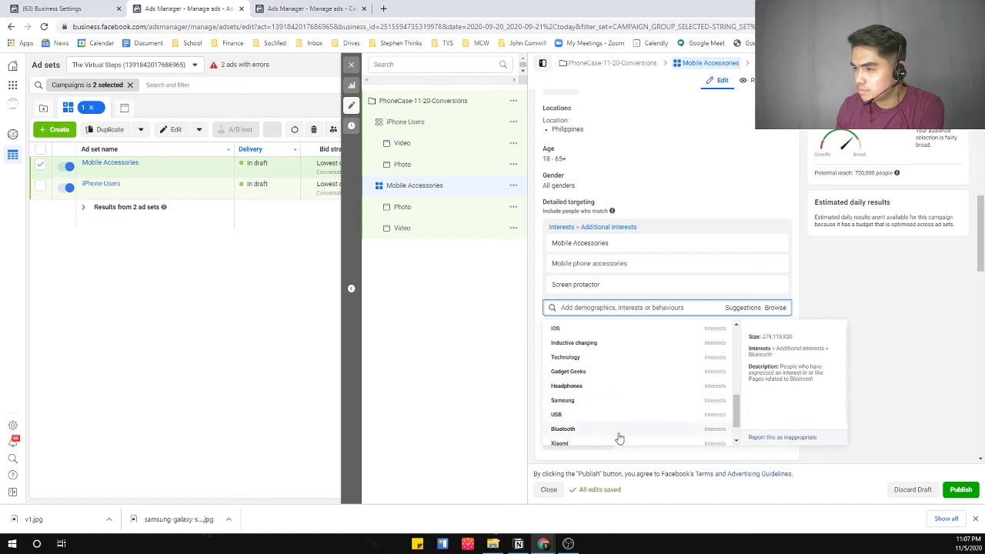
scroll(620, 436, down, 1)
scroll(616, 423, up, 1)
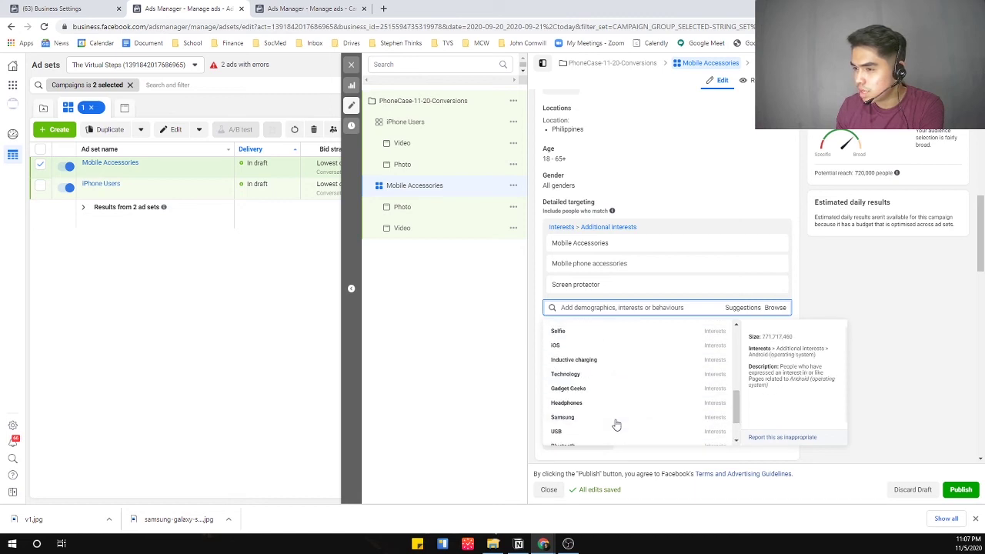
click(607, 396)
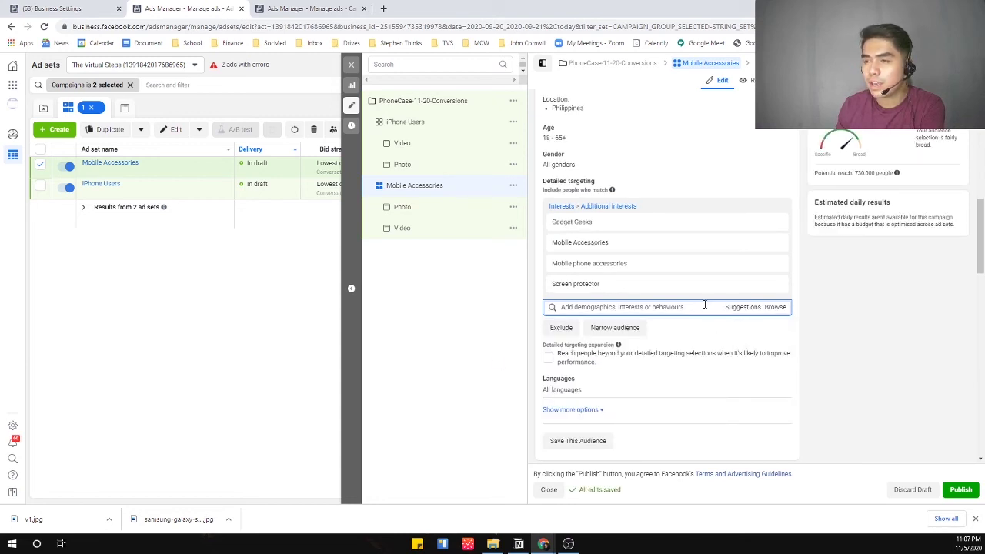
Try out the suggested interest Camera phone in the Mobile Accessories ad set's detailed targeting and remove it again.
click(745, 307)
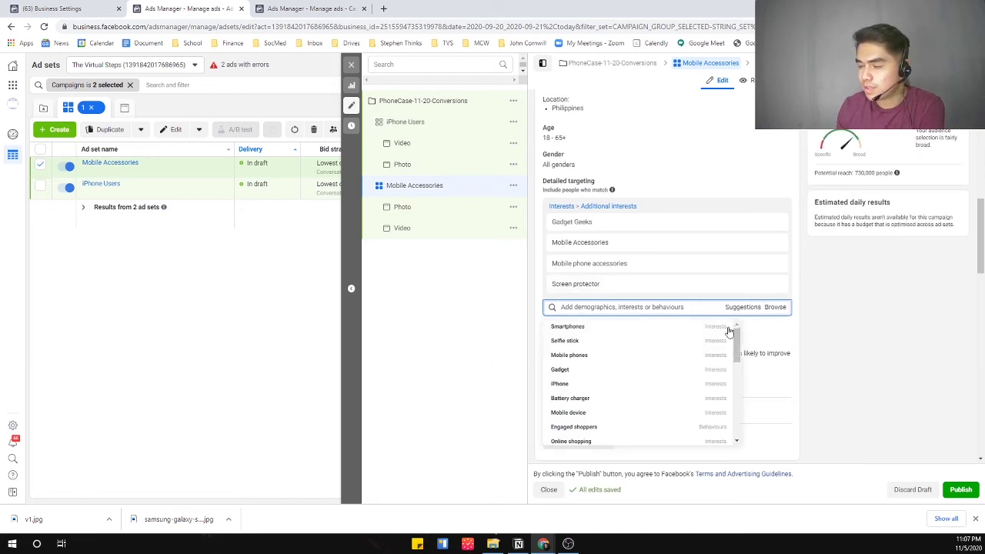
scroll(624, 398, down, 2)
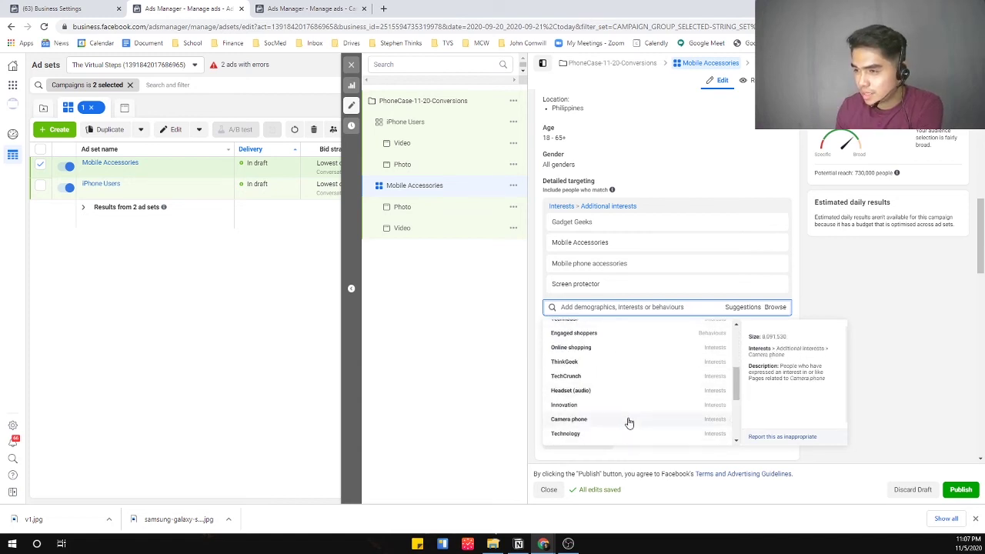
click(629, 420)
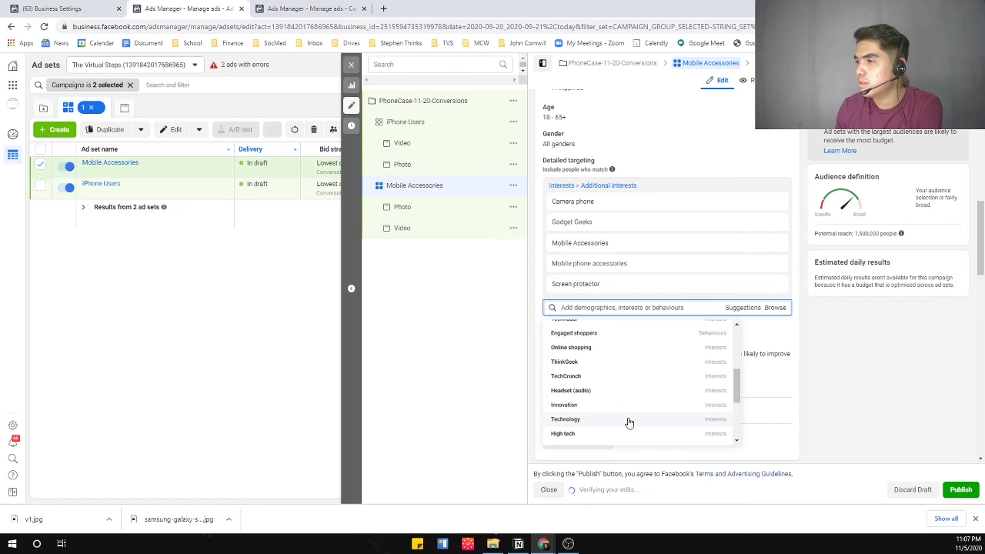
mouse_move(654, 284)
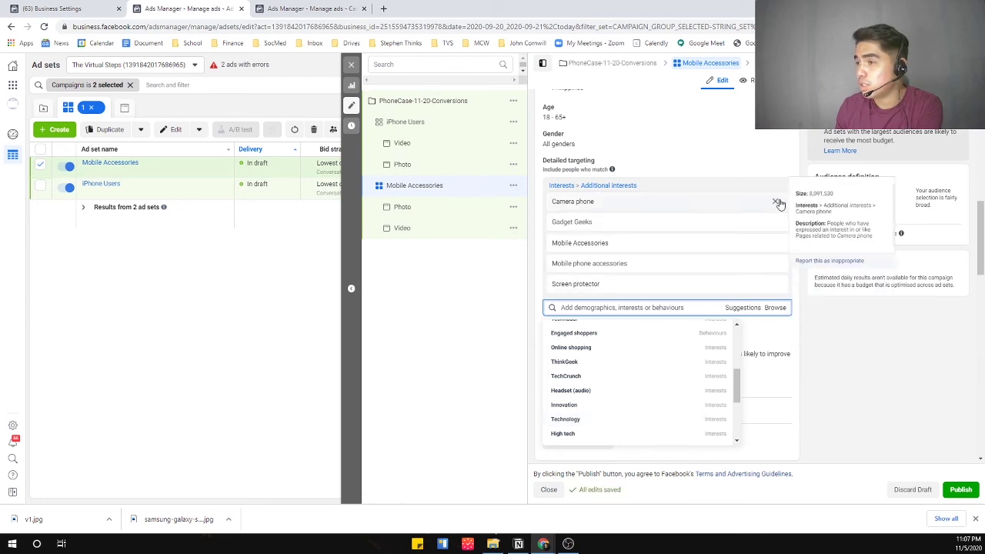
click(774, 202)
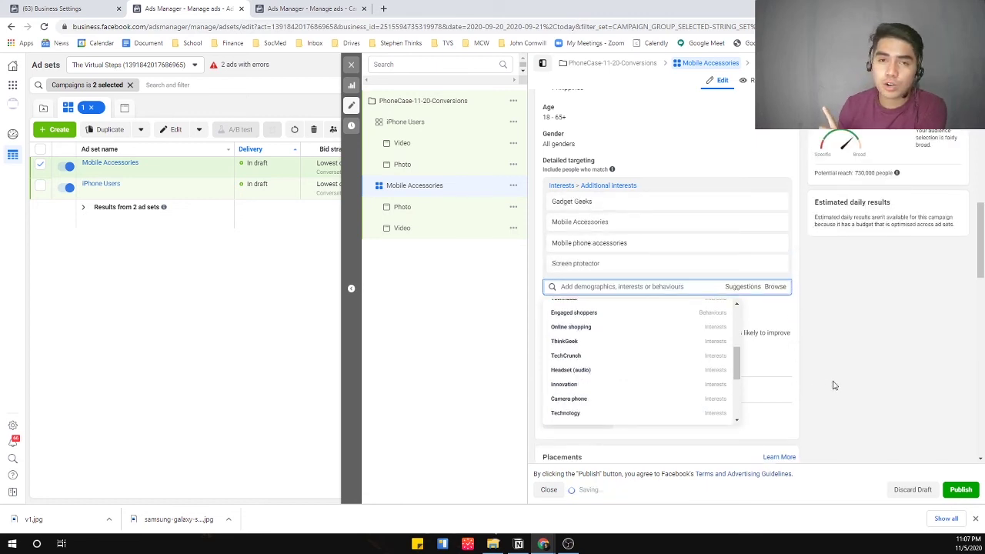
Compare the iPhone Users ad set's targeting and potential reach with those of the Mobile Accessories ad set.
click(415, 126)
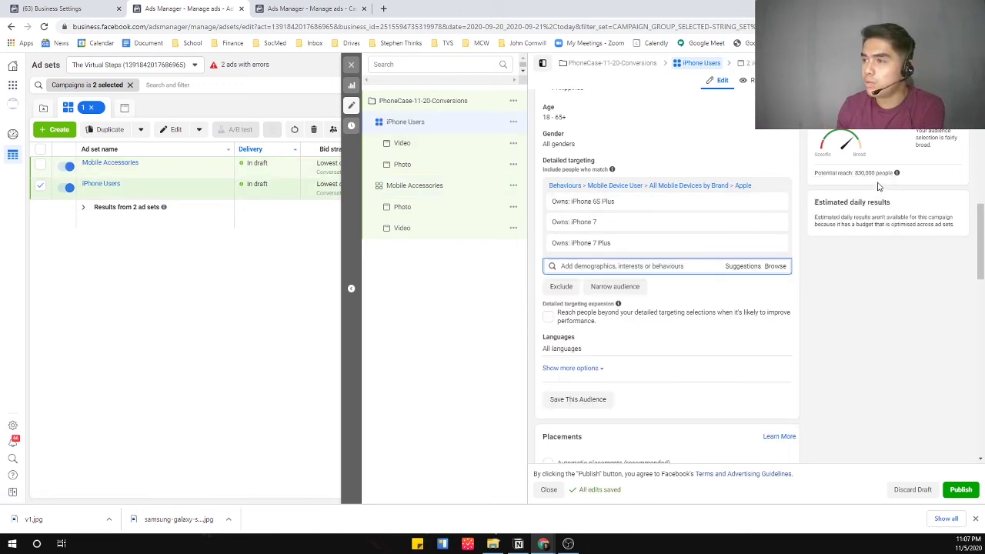
click(438, 196)
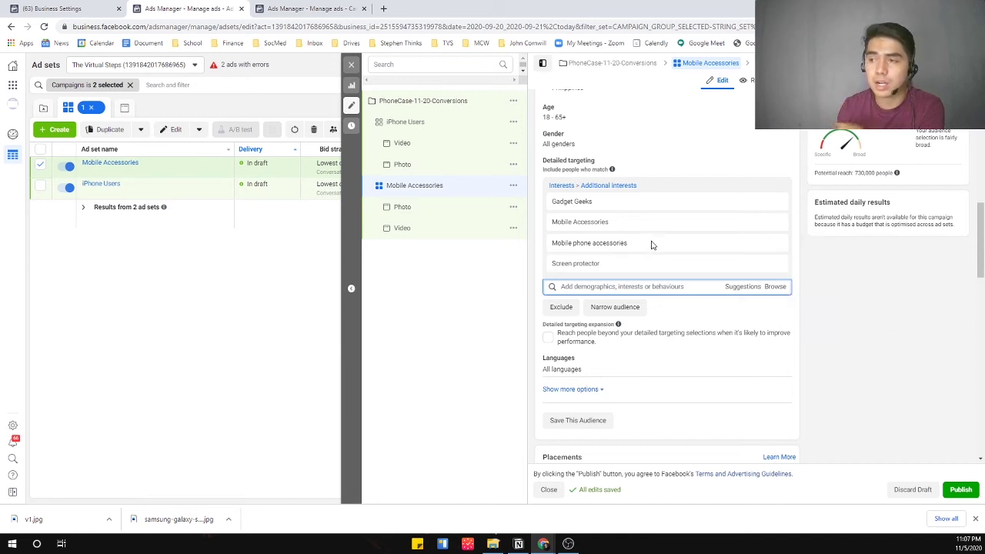
mouse_move(696, 246)
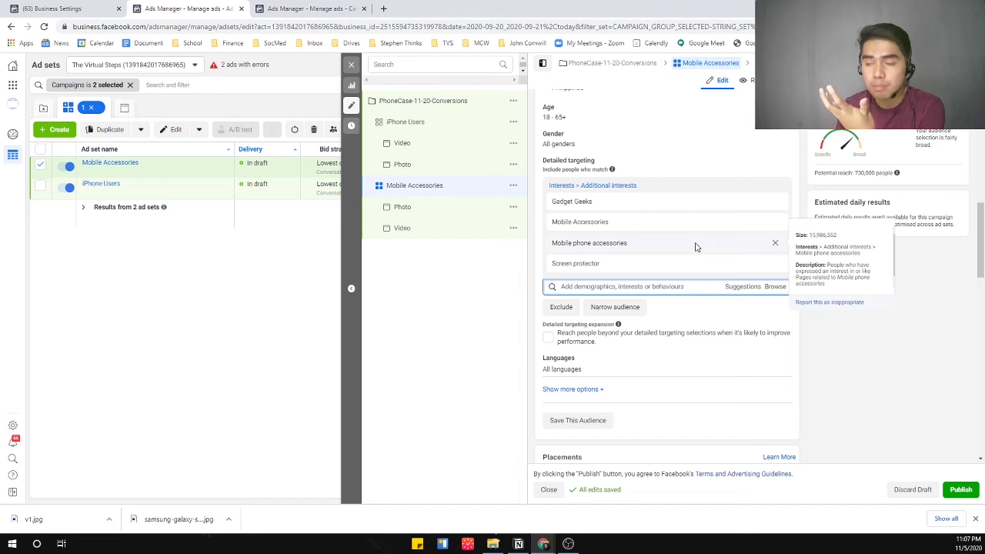
Add the suggested interest Digital Trends to the Mobile Accessories ad set's detailed targeting.
click(739, 289)
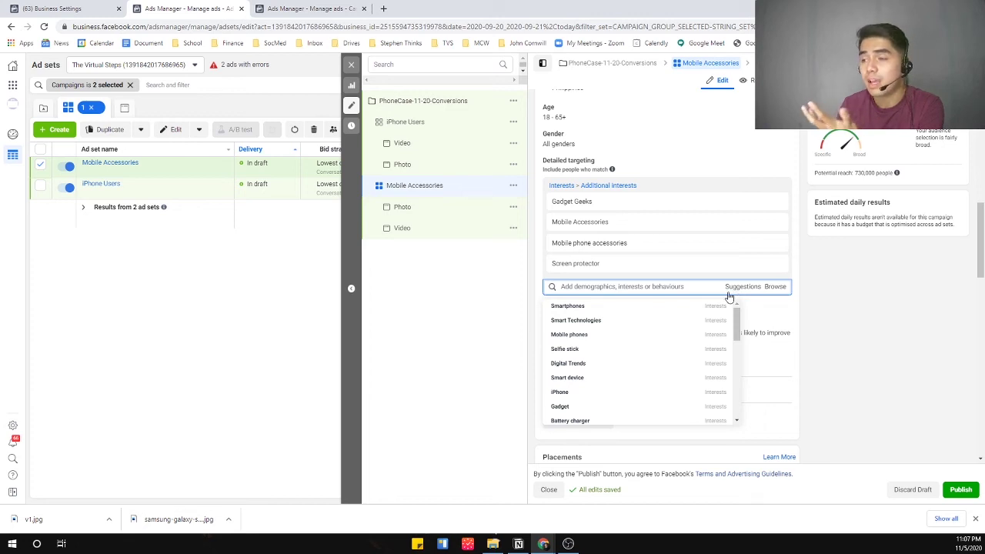
mouse_move(674, 317)
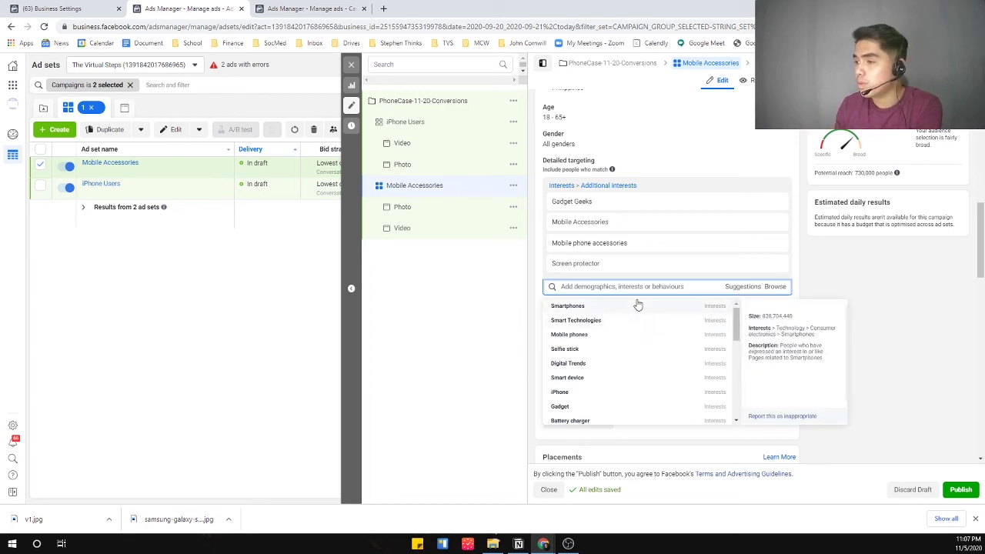
click(634, 365)
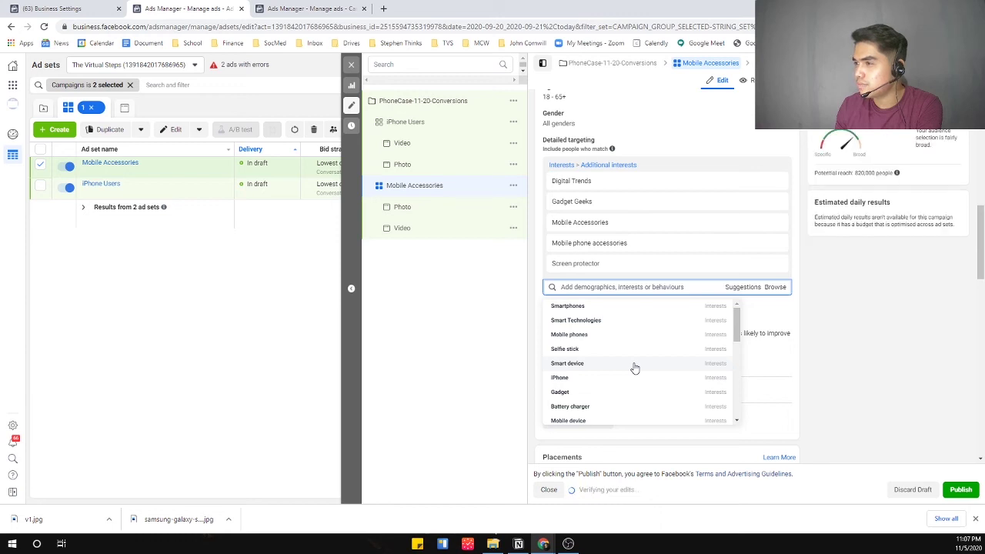
click(954, 339)
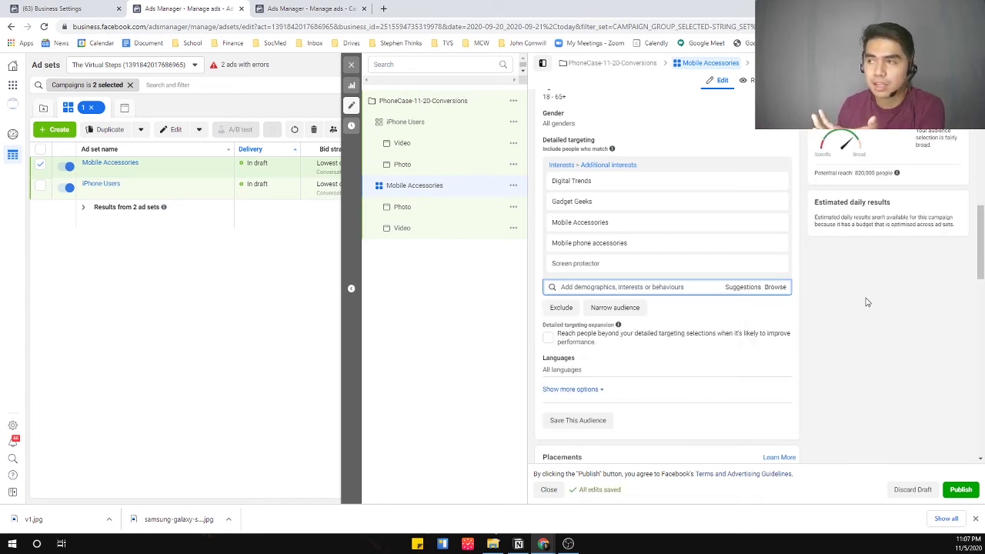
Rename the Mobile Accessories ad set as "Mobile Accessories, etc.".
scroll(851, 305, up, 10)
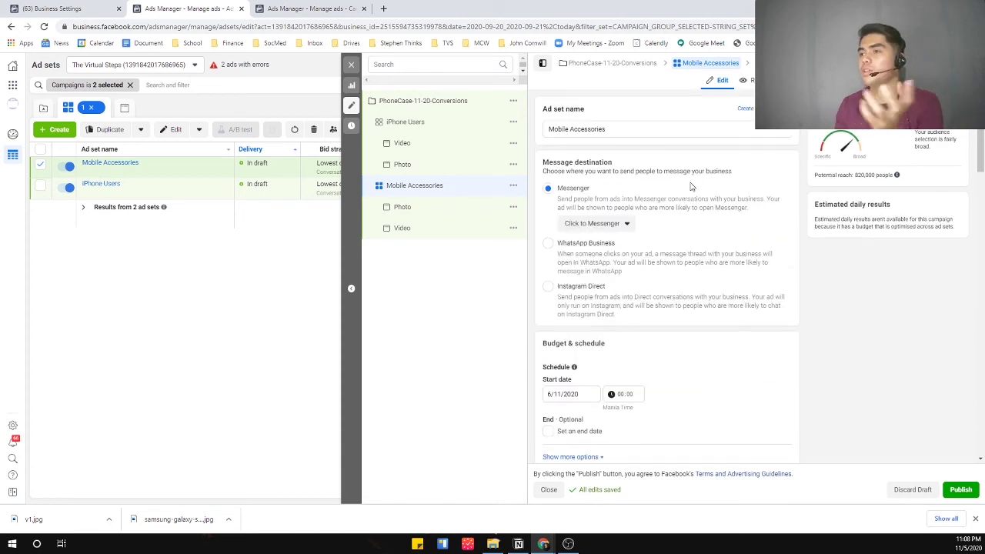
click(641, 130)
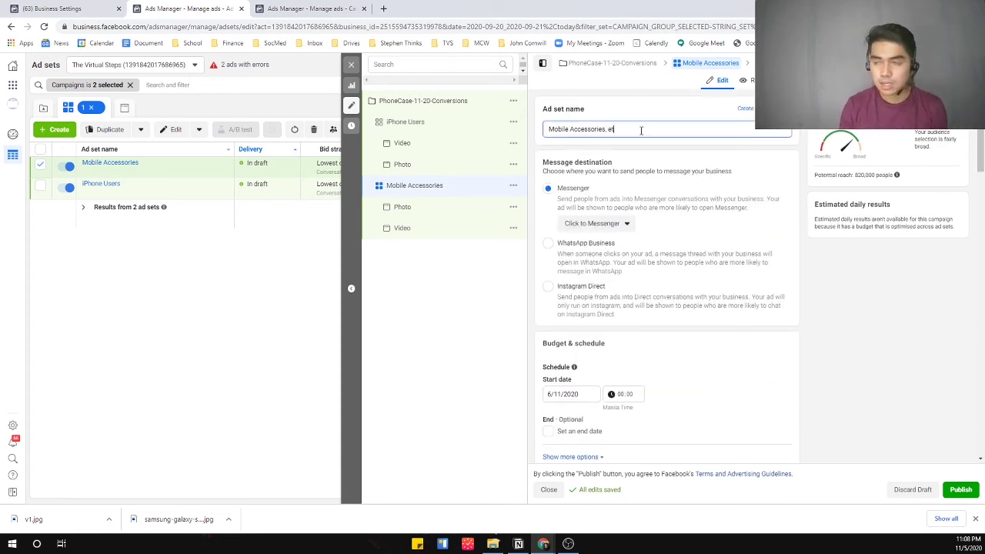
click(837, 318)
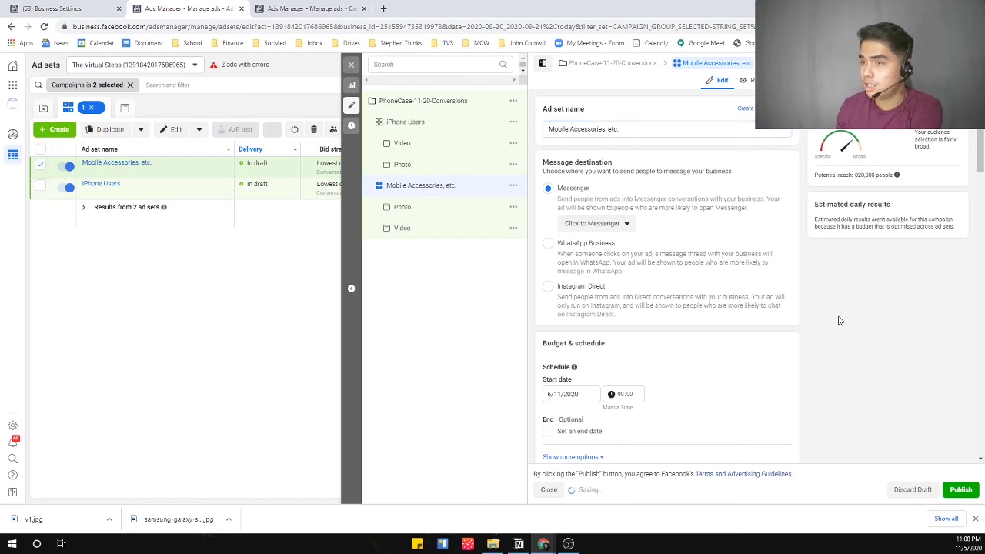
Review the placements and detailed targeting of the renamed accessories ad set, and the targeting of the iPhone Users ad set.
scroll(831, 318, down, 3)
scroll(831, 318, down, 10)
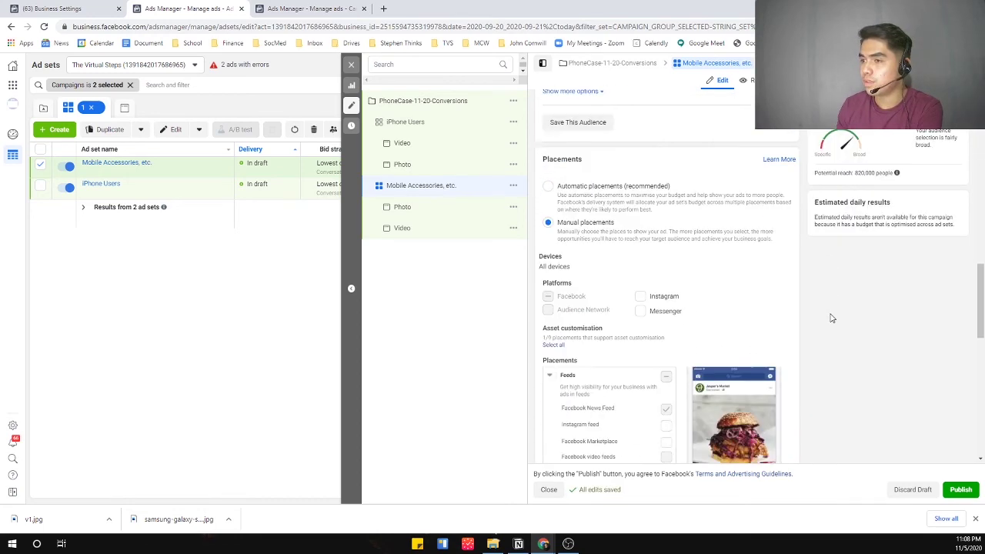
scroll(820, 311, down, 4)
scroll(818, 315, up, 10)
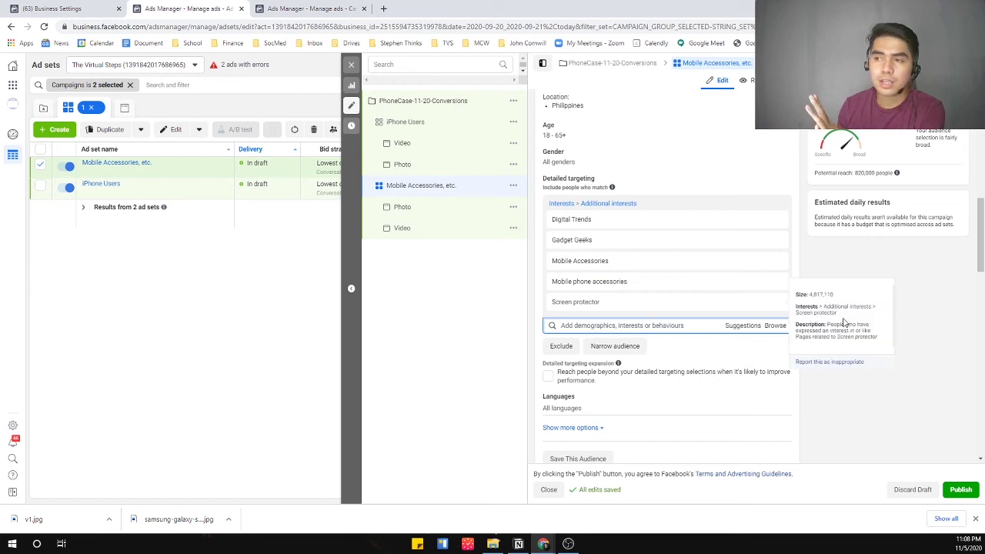
click(429, 123)
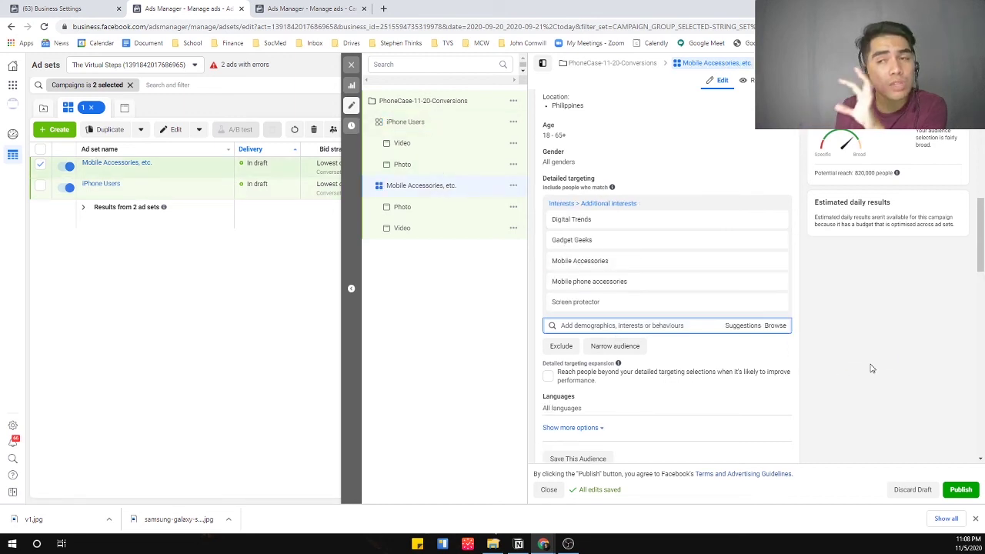
scroll(706, 262, up, 1)
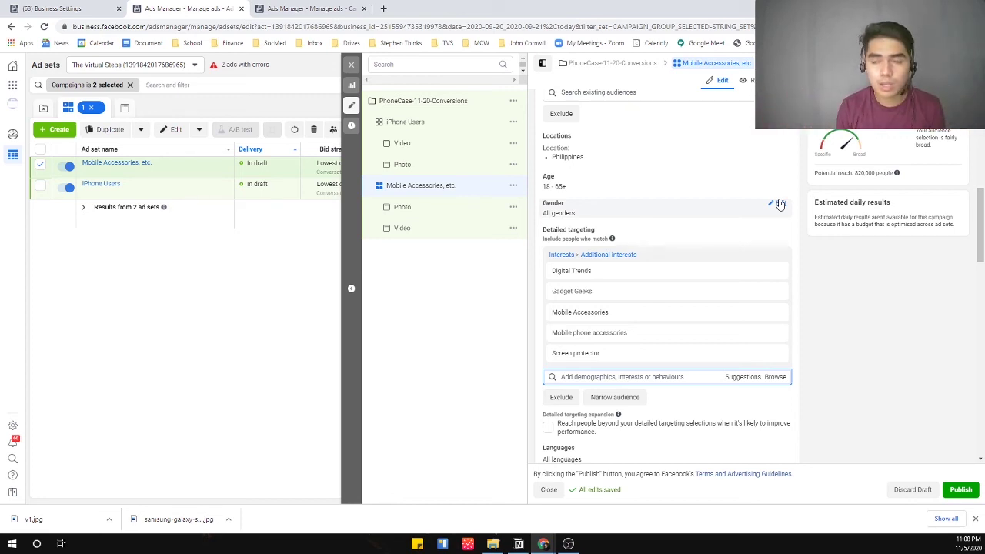
click(441, 127)
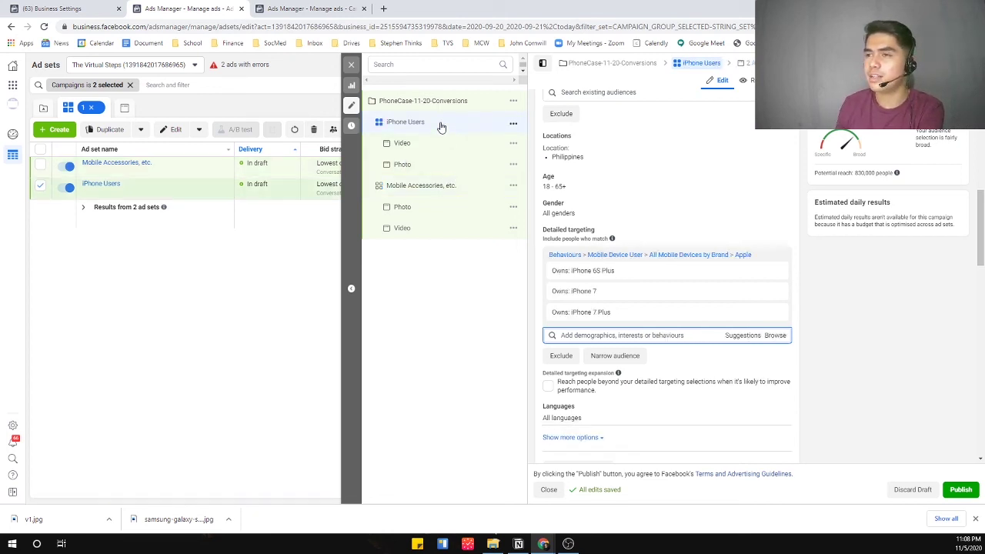
Leave the phone case campaign's editor without publishing and create a new campaign with the Conversions objective.
click(456, 108)
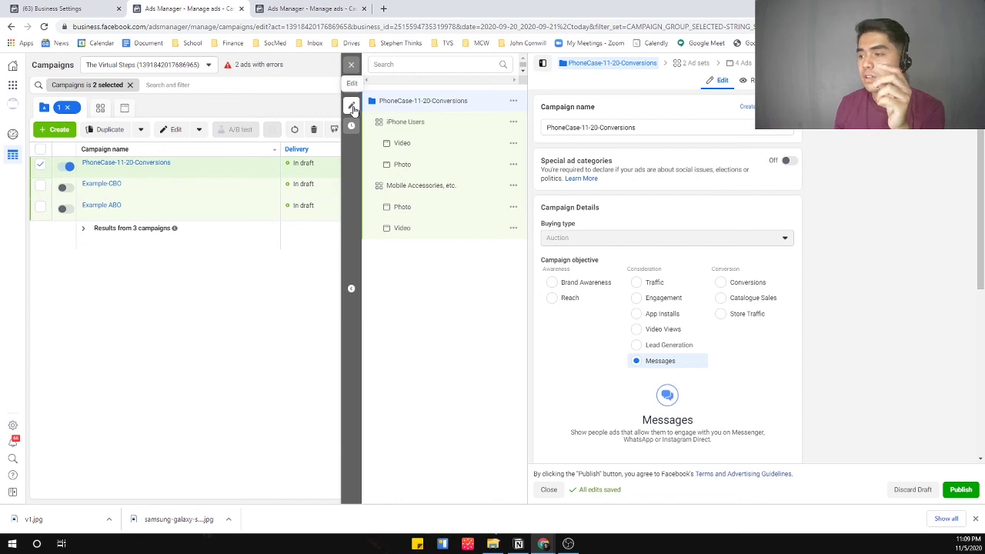
click(351, 109)
click(510, 259)
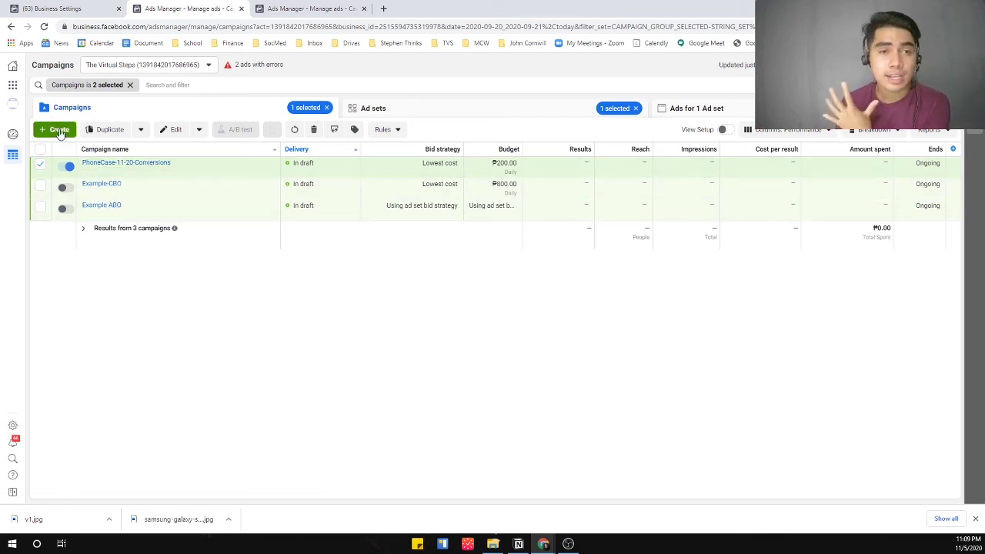
click(59, 130)
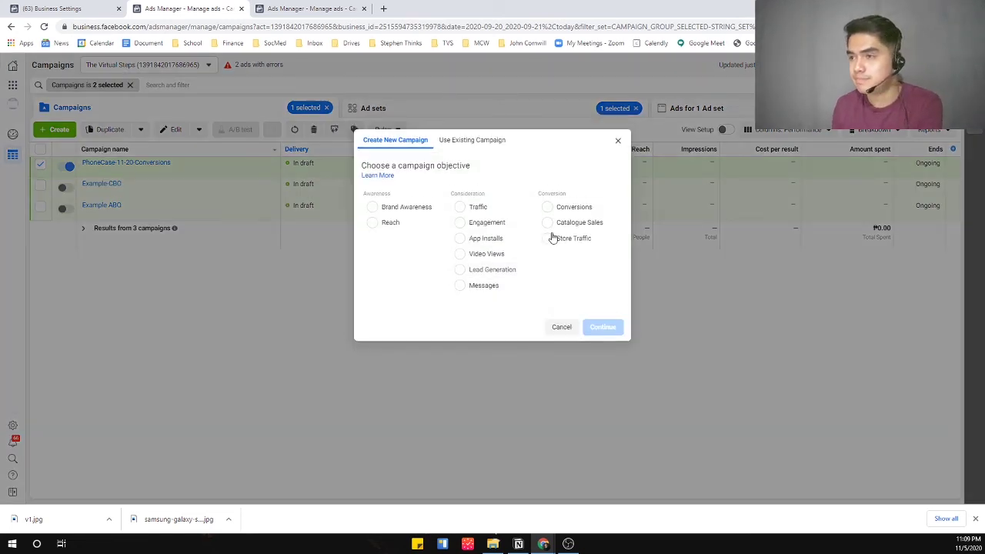
click(593, 200)
click(604, 399)
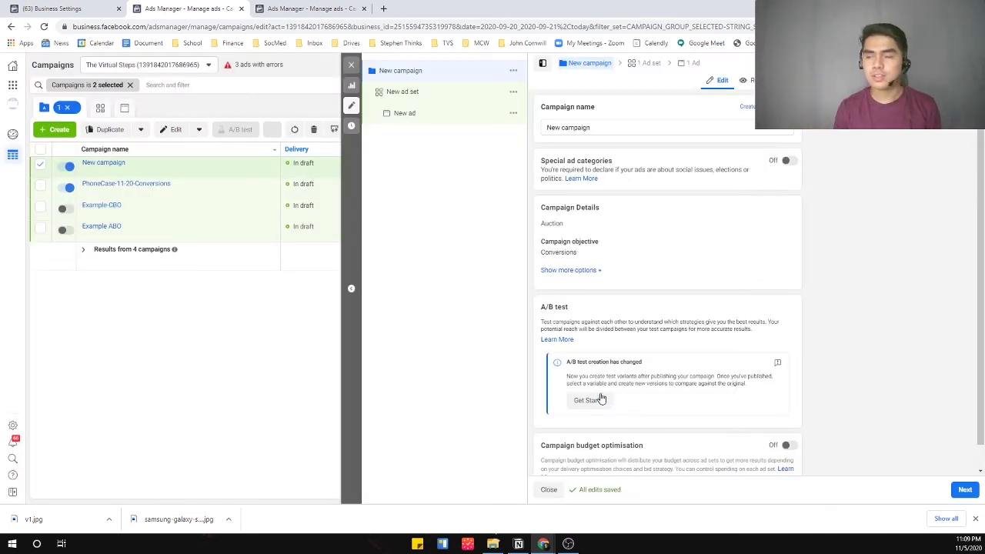
Name the new campaign PhoneCase-11-20-Conversions.
drag(611, 131, 526, 141)
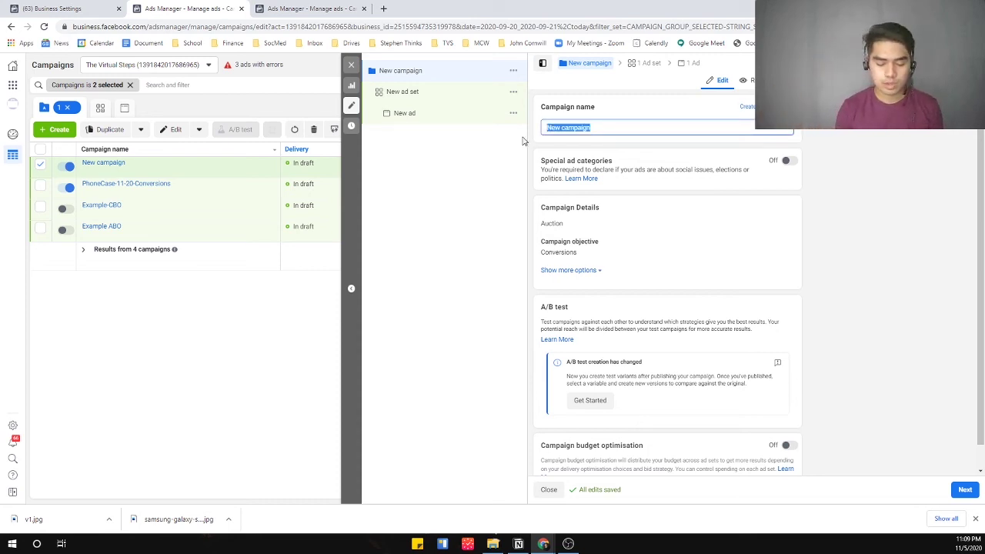
text(Phone )
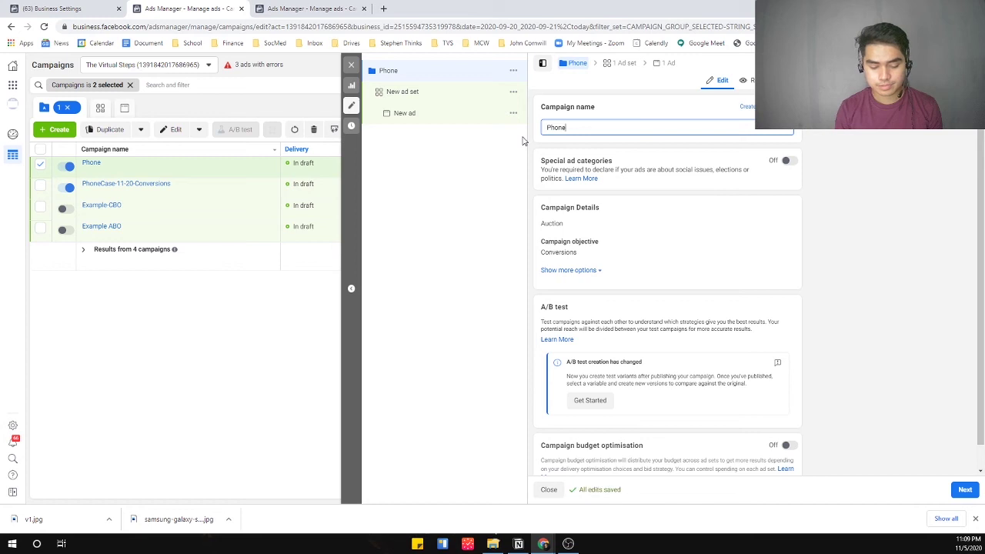
text(Prot)
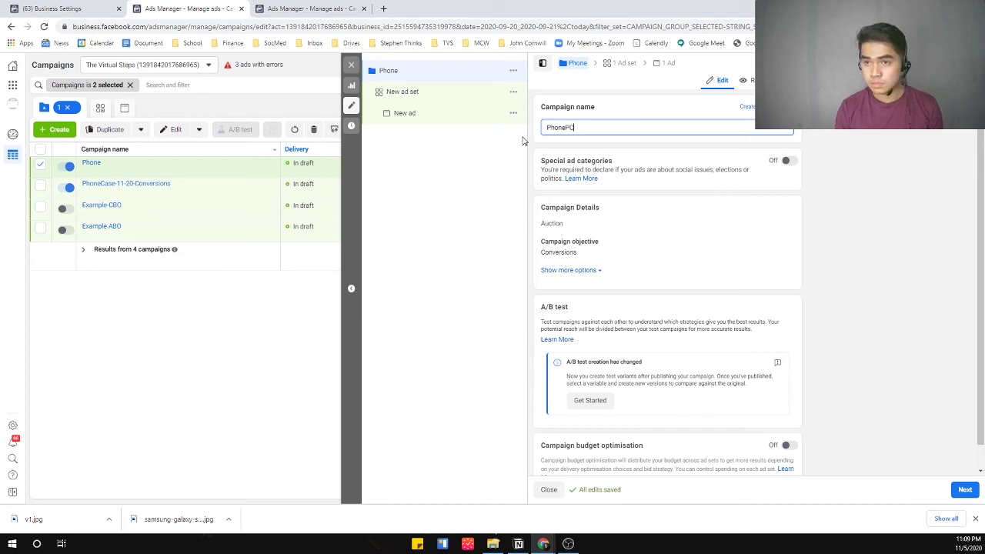
text(Case-11)
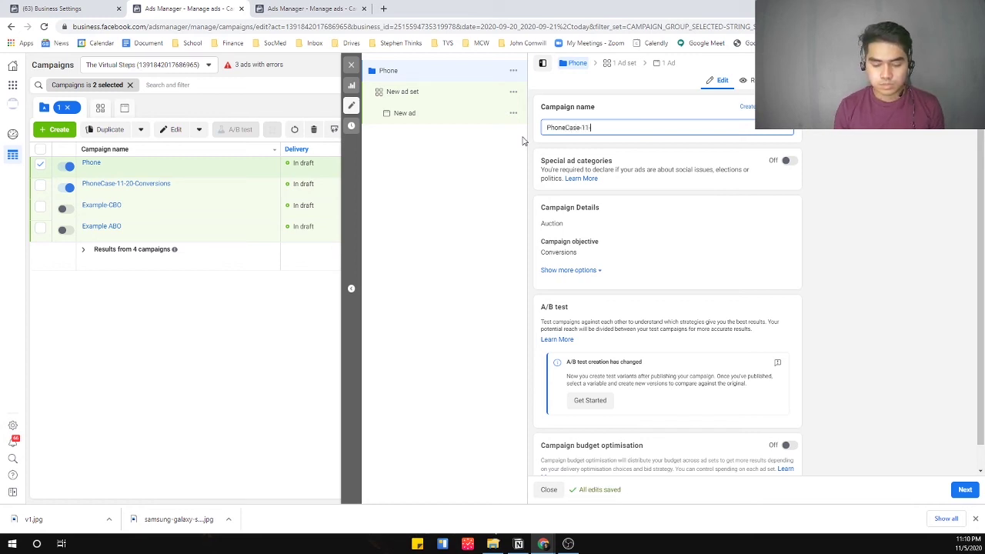
text(-20-Co)
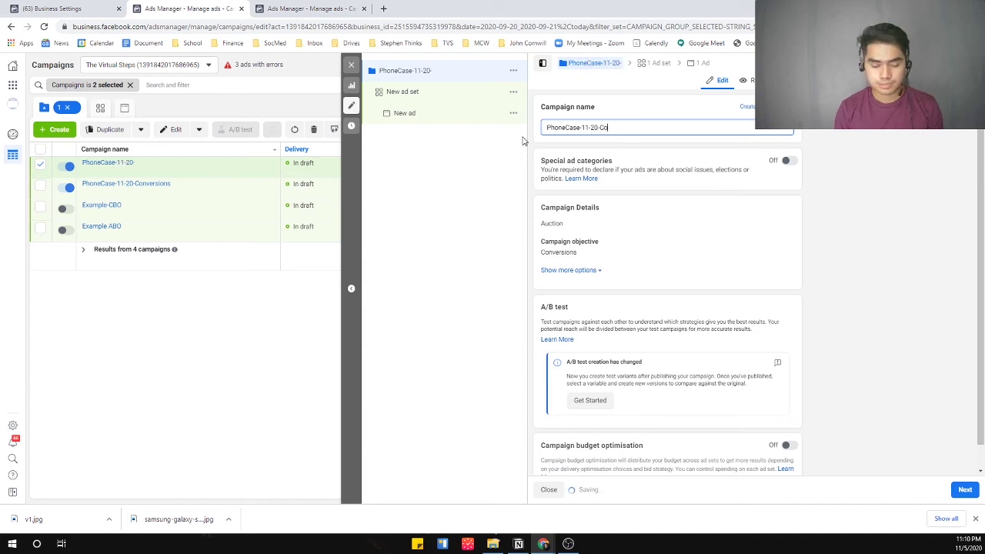
text(nversions)
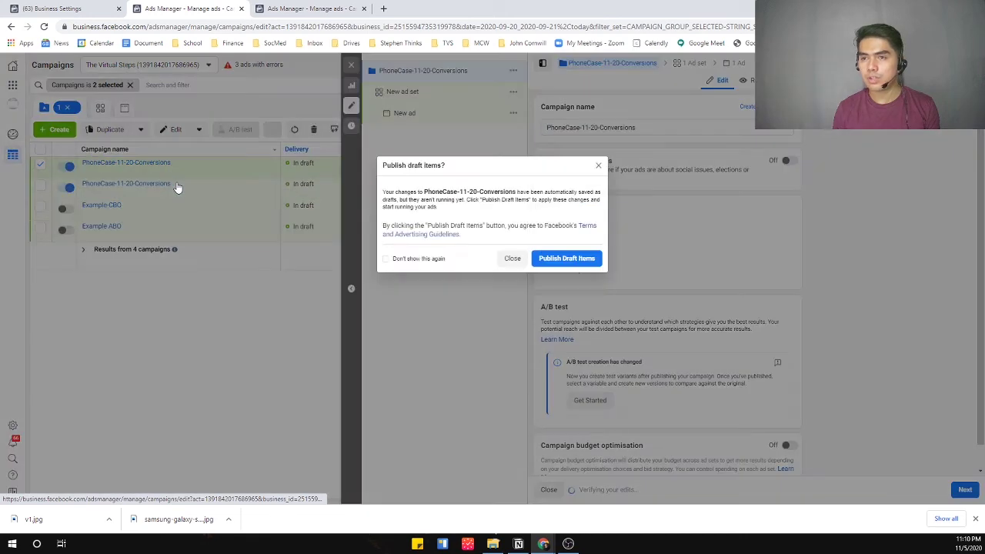
Rename the phone case campaign that has the Messages objective as PhoneCase-11-20-Messaging, without publishing the drafts.
click(174, 187)
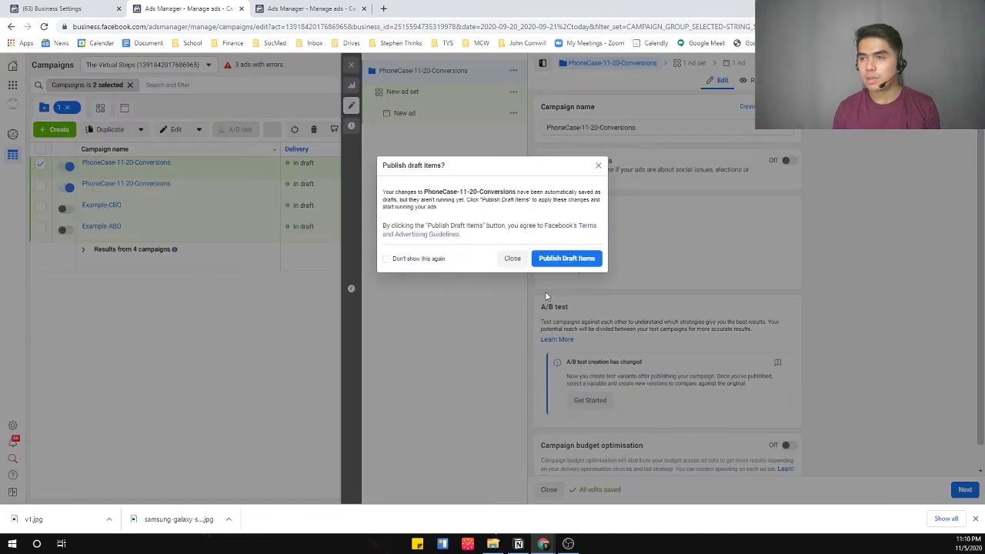
click(512, 259)
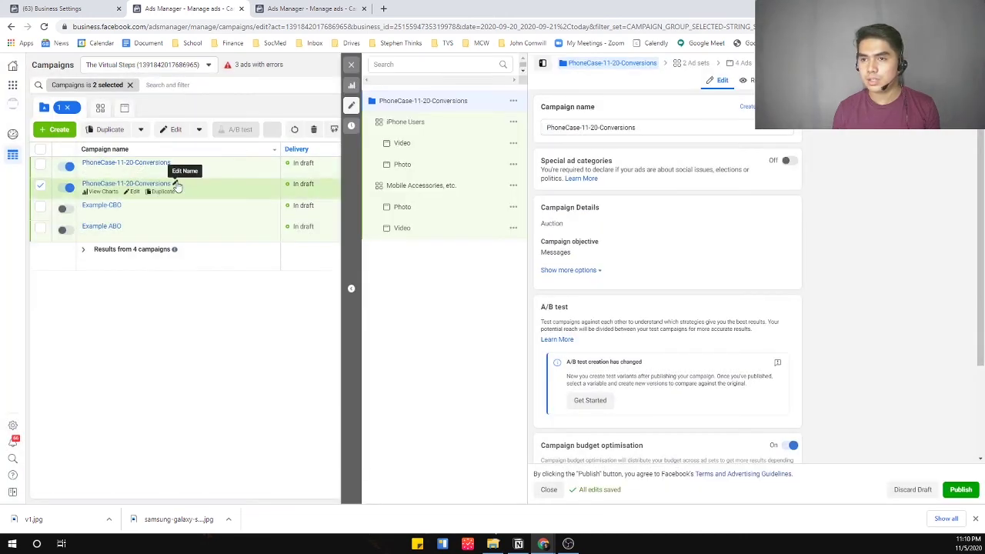
click(177, 187)
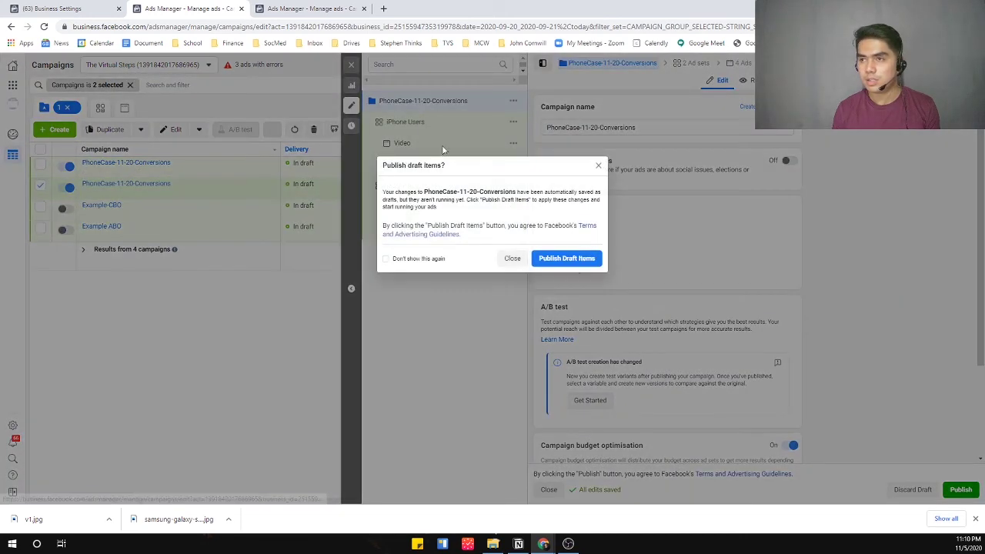
click(512, 258)
click(176, 187)
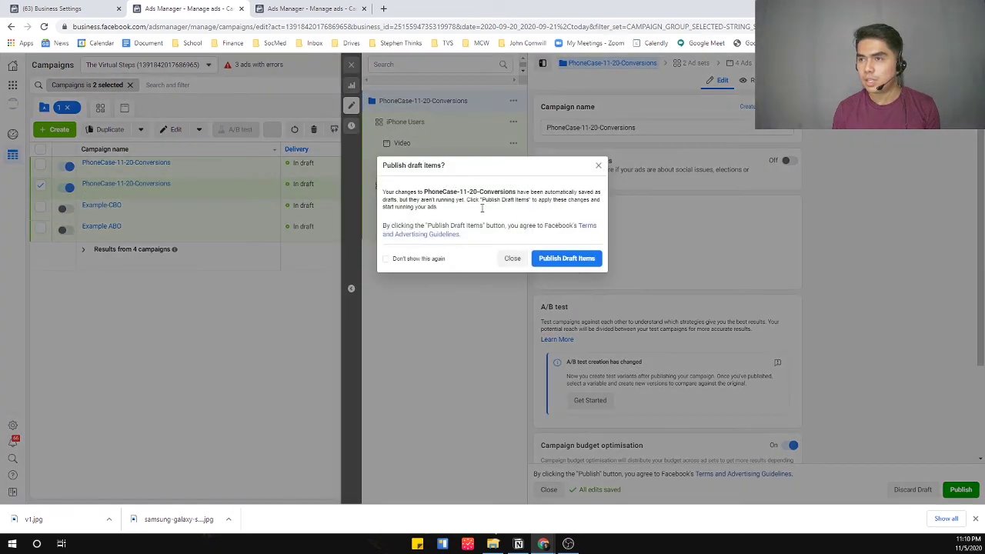
click(512, 259)
drag(638, 127, 597, 127)
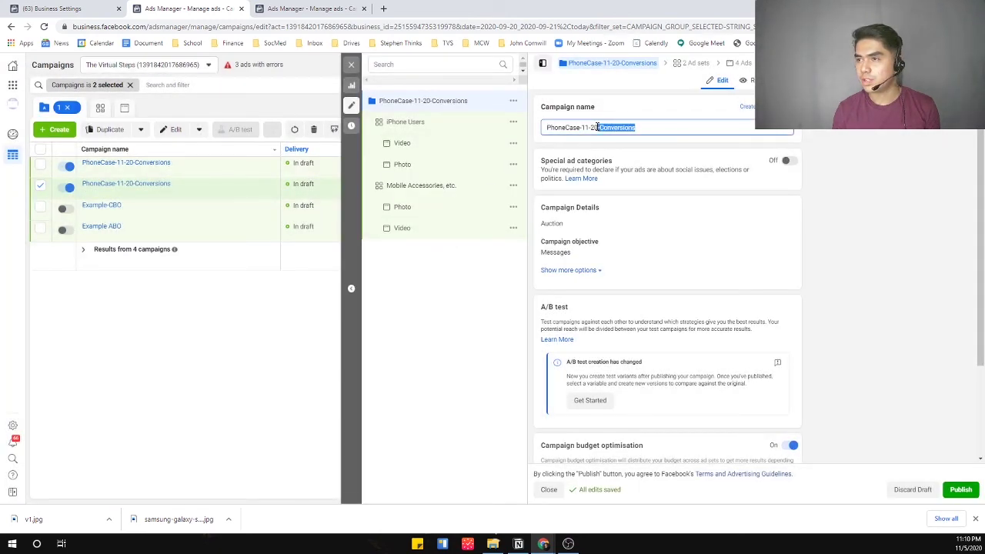
text(Messaging)
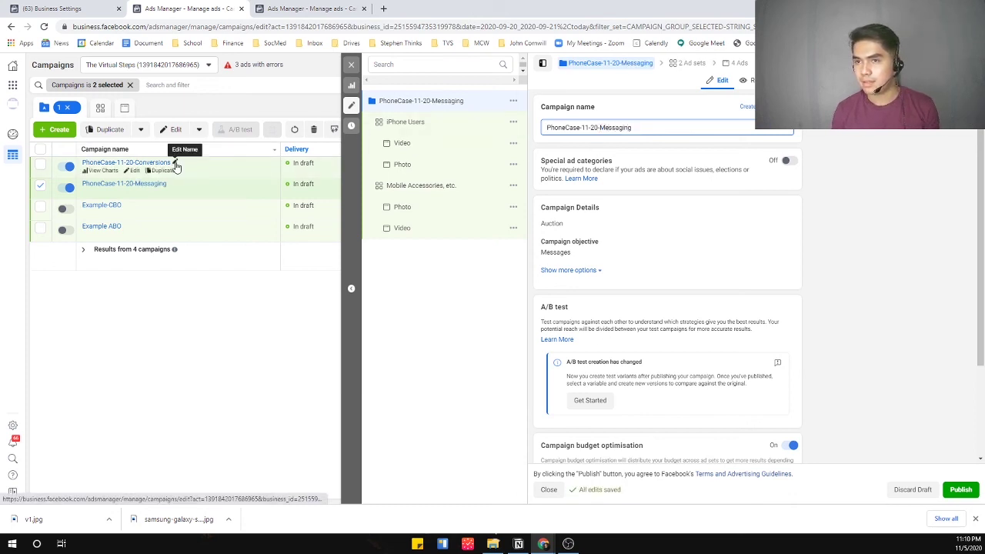
Turn on campaign budget optimisation for the PhoneCase-11-20-Conversions campaign and set its daily budget to ₱400.
click(176, 164)
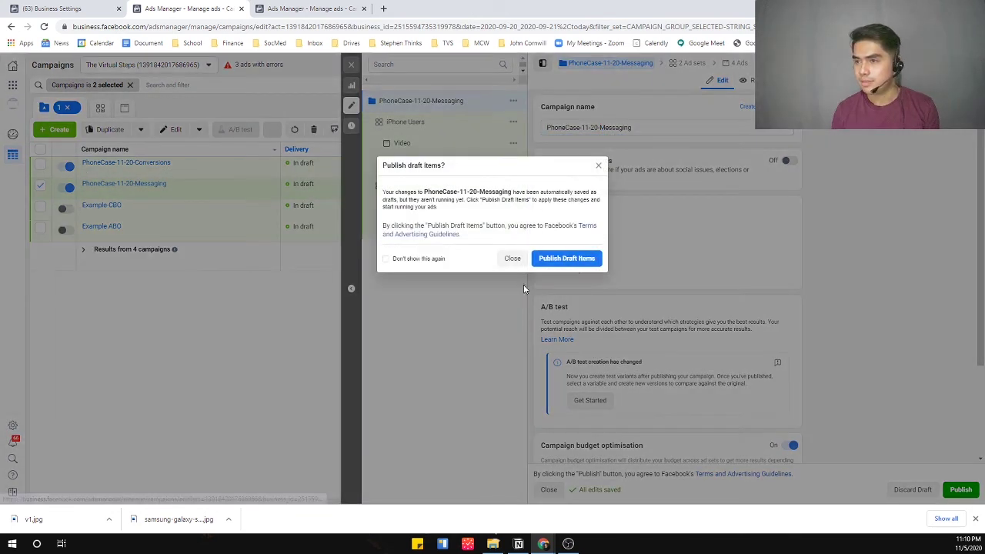
click(520, 260)
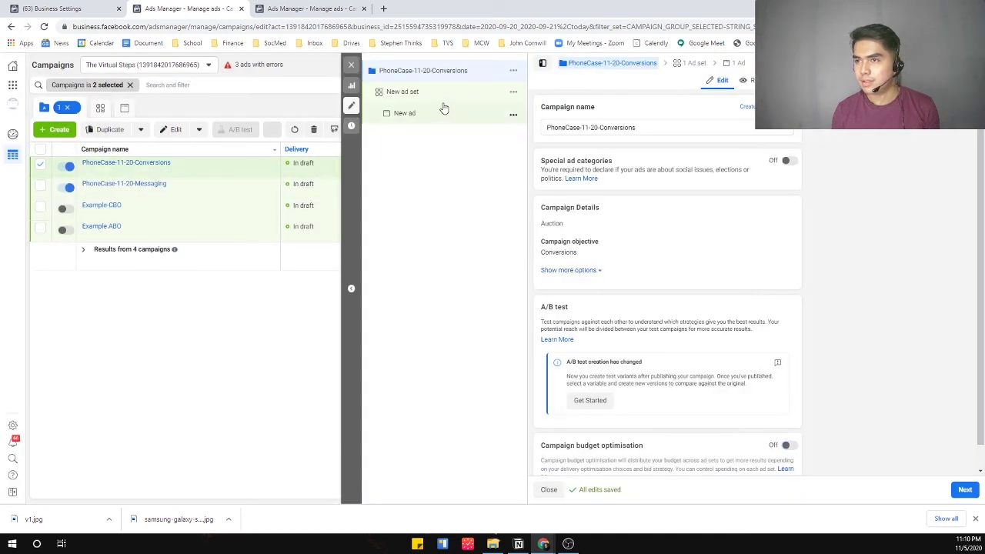
click(655, 125)
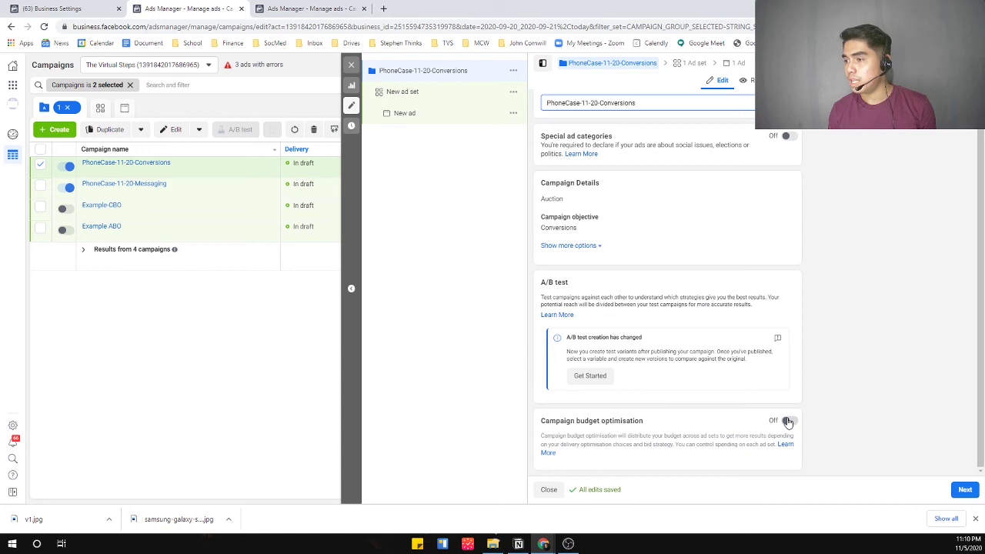
click(789, 421)
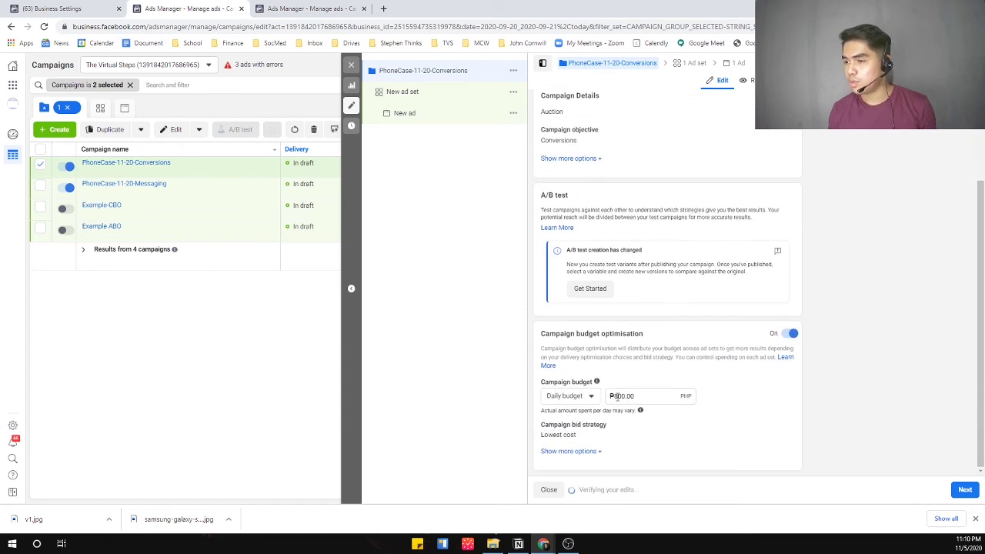
click(617, 396)
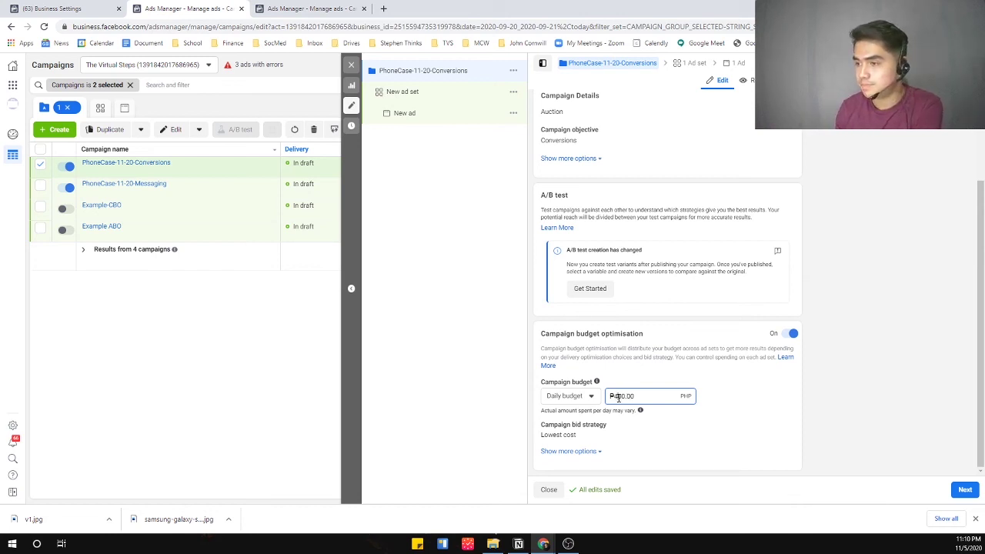
click(760, 405)
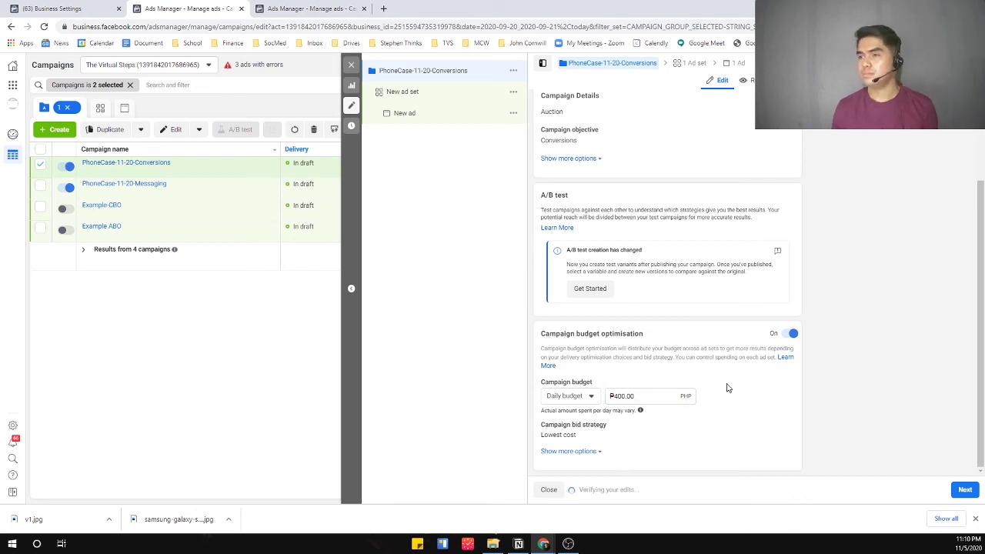
Name the new ad set in the Conversions campaign iPhone Users.
click(422, 92)
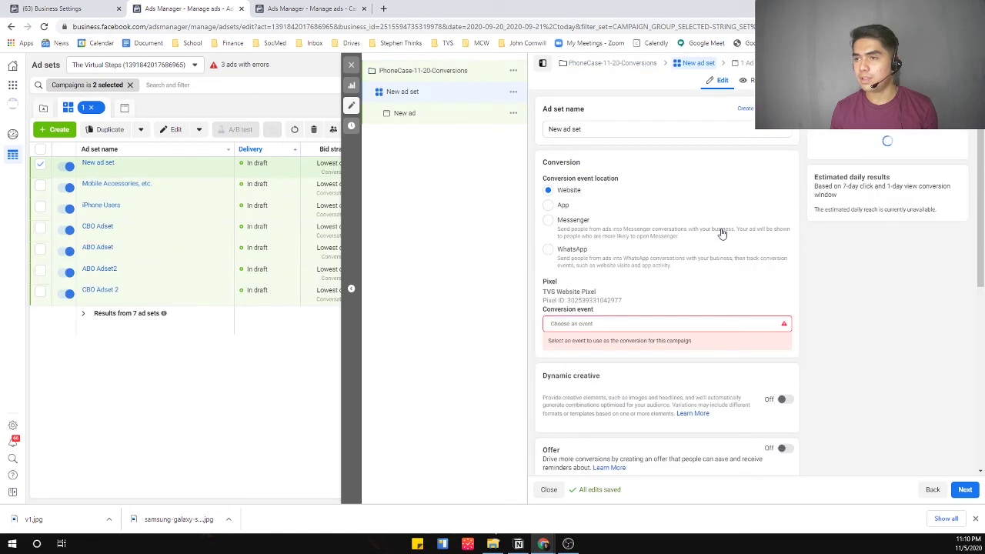
click(576, 128)
key(ctrl+a)
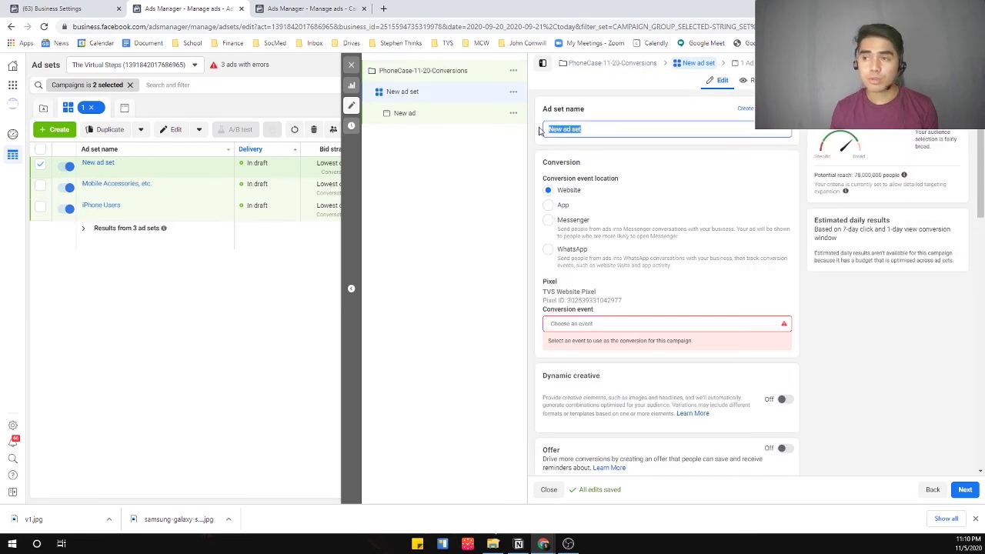
text(ipho)
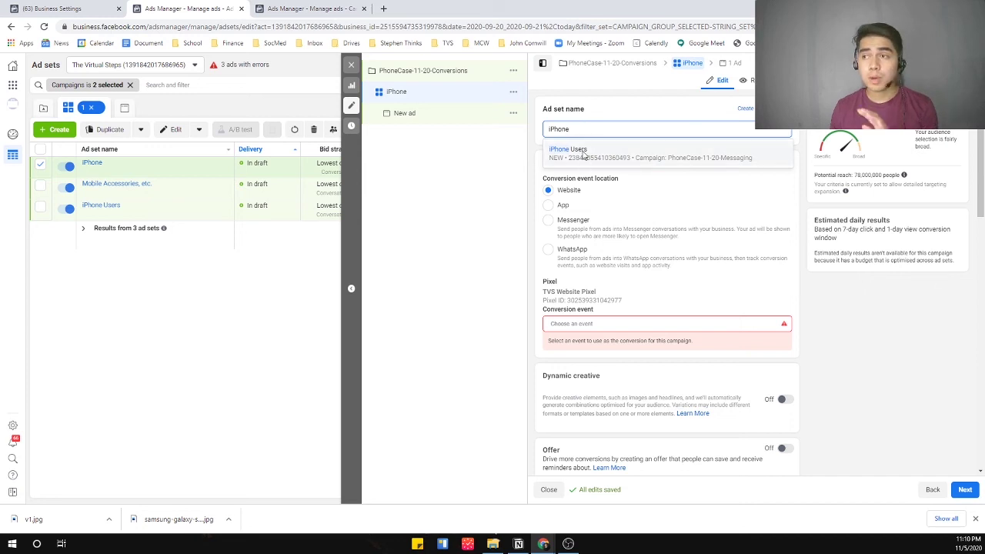
click(583, 154)
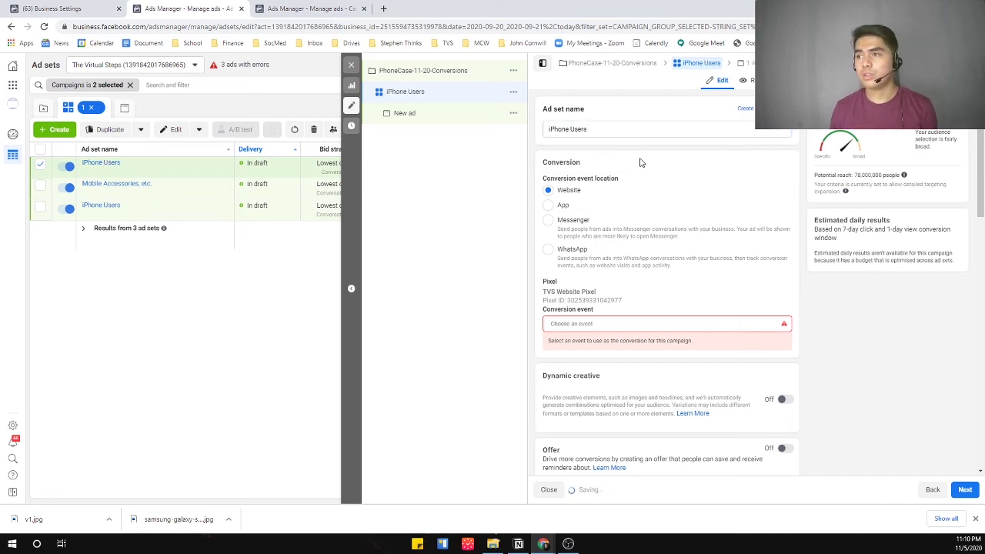
Review the ad set's conversion settings and examine the conversion events available for the website pixel.
scroll(679, 191, down, 2)
scroll(680, 193, up, 2)
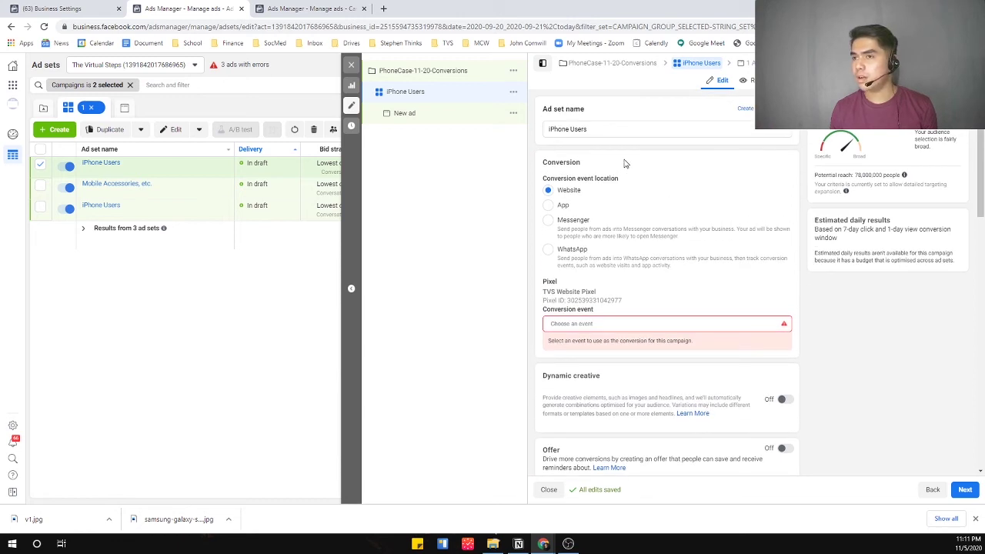
scroll(625, 164, down, 1)
scroll(625, 164, up, 1)
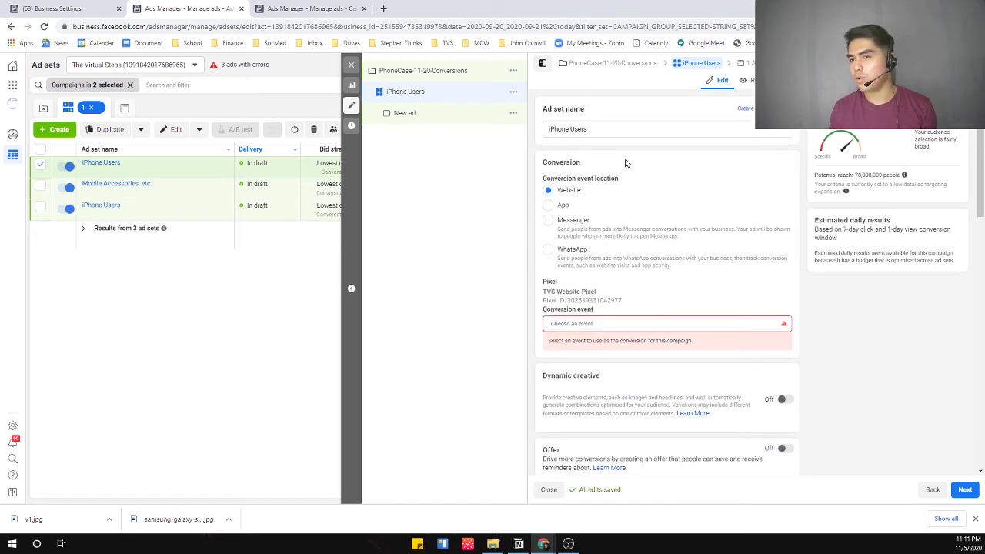
scroll(631, 174, down, 1)
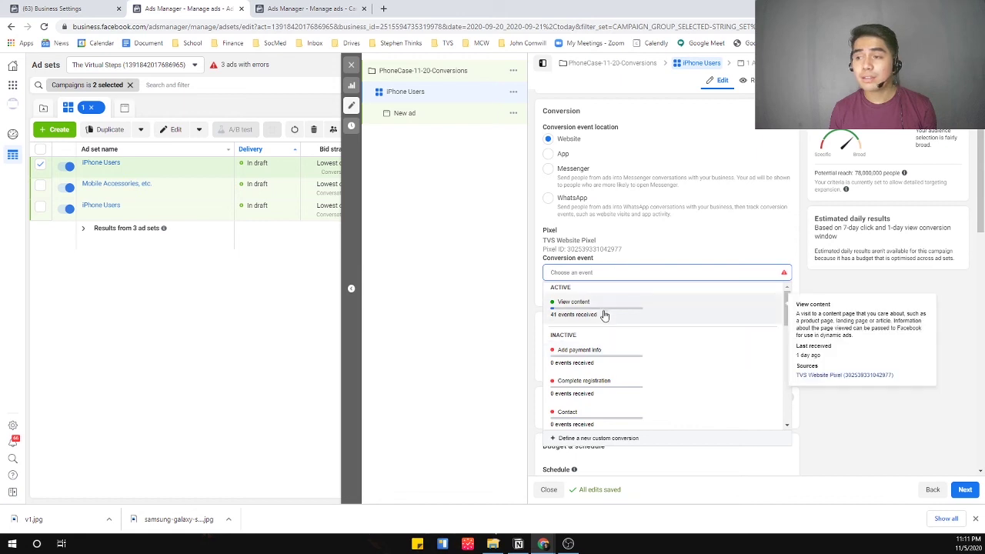
scroll(627, 395, down, 5)
scroll(629, 396, down, 3)
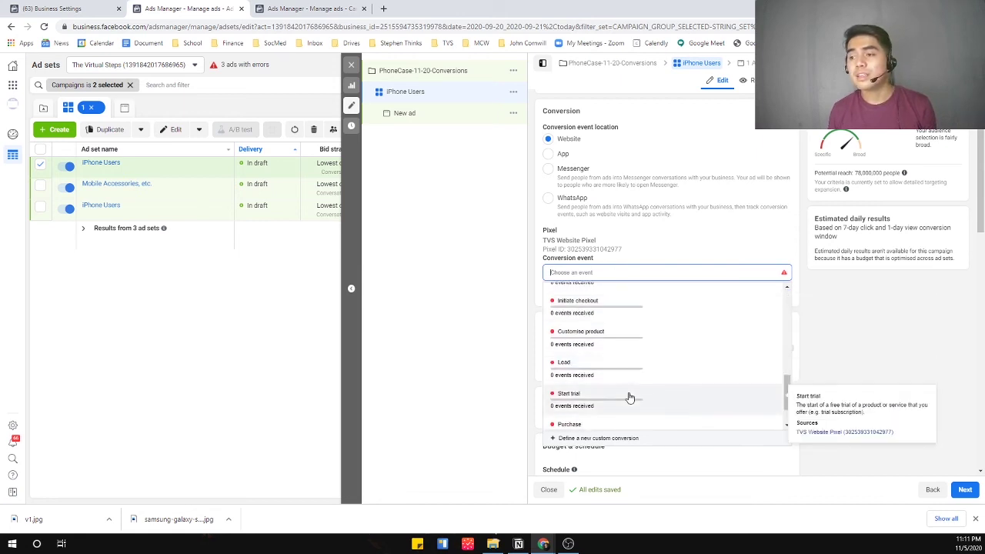
scroll(628, 396, up, 3)
scroll(613, 333, down, 3)
scroll(613, 333, up, 8)
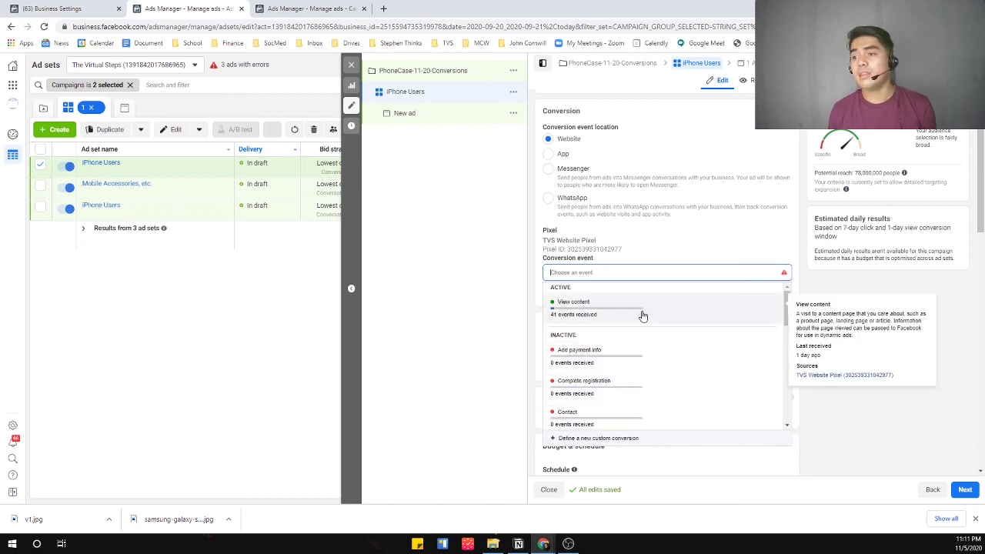
scroll(654, 346, down, 3)
click(461, 333)
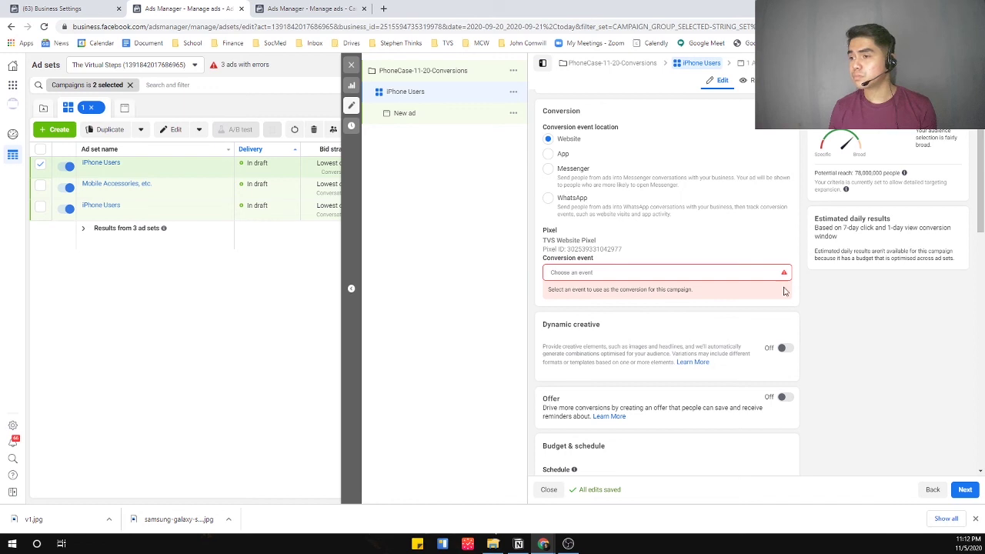
Choose Purchase as the conversion event for the Conversions campaign's iPhone Users ad set.
click(705, 274)
scroll(634, 421, down, 5)
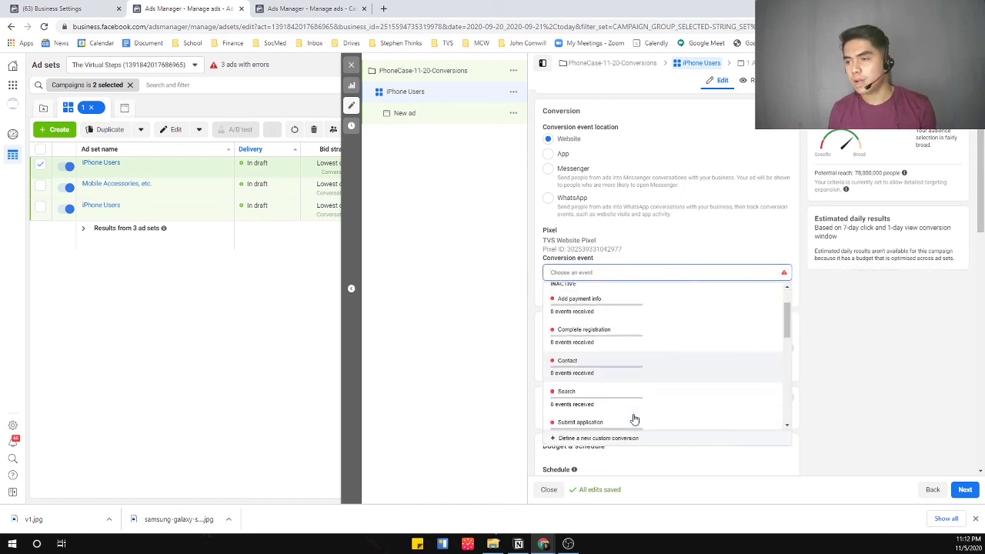
scroll(628, 366, down, 3)
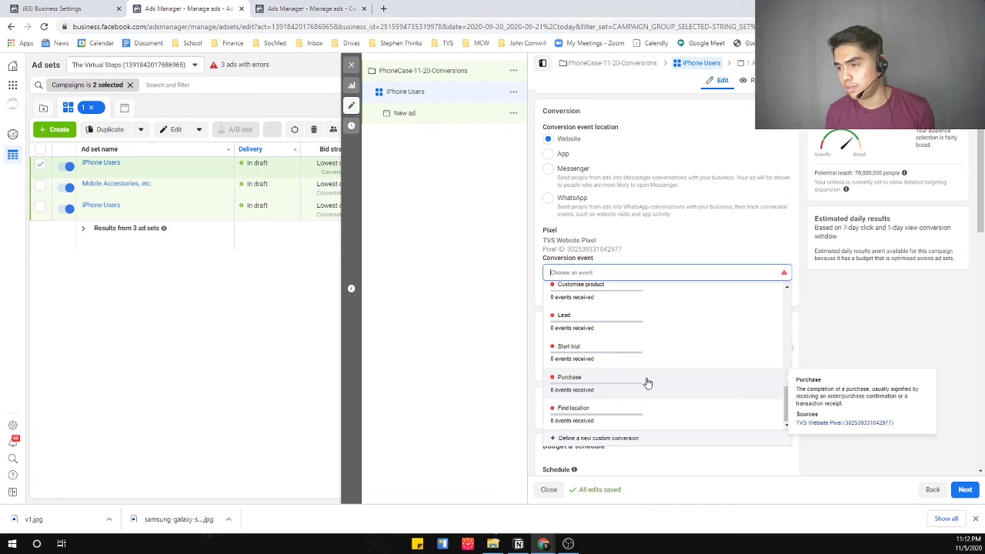
click(647, 382)
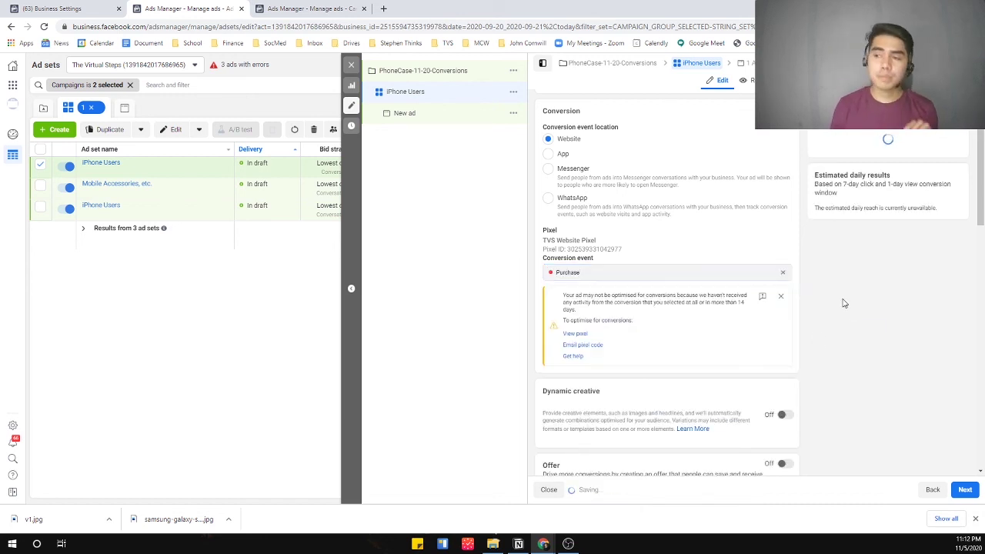
Schedule the Conversions campaign's iPhone Users ad set to start on 6/11/2020 at 00:00.
scroll(809, 265, down, 3)
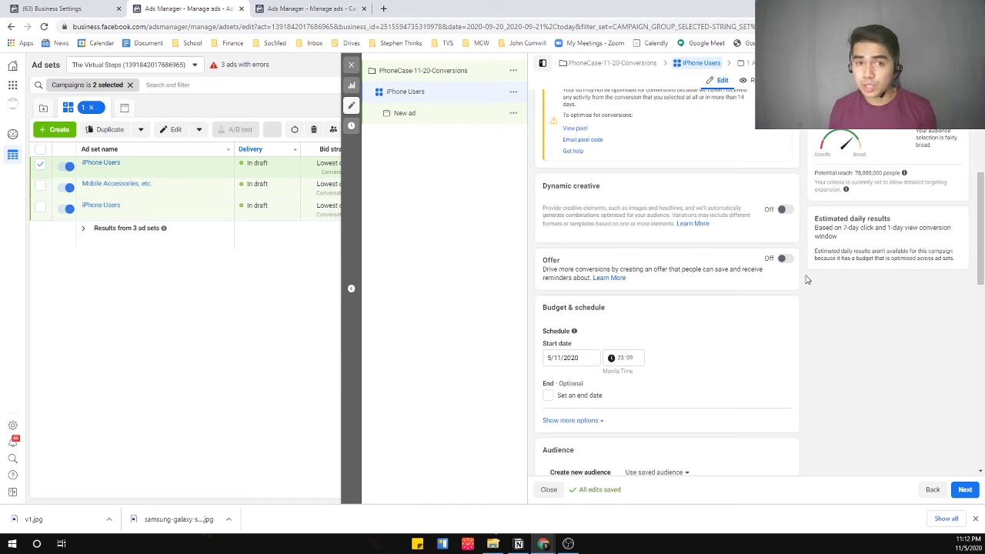
scroll(807, 281, up, 1)
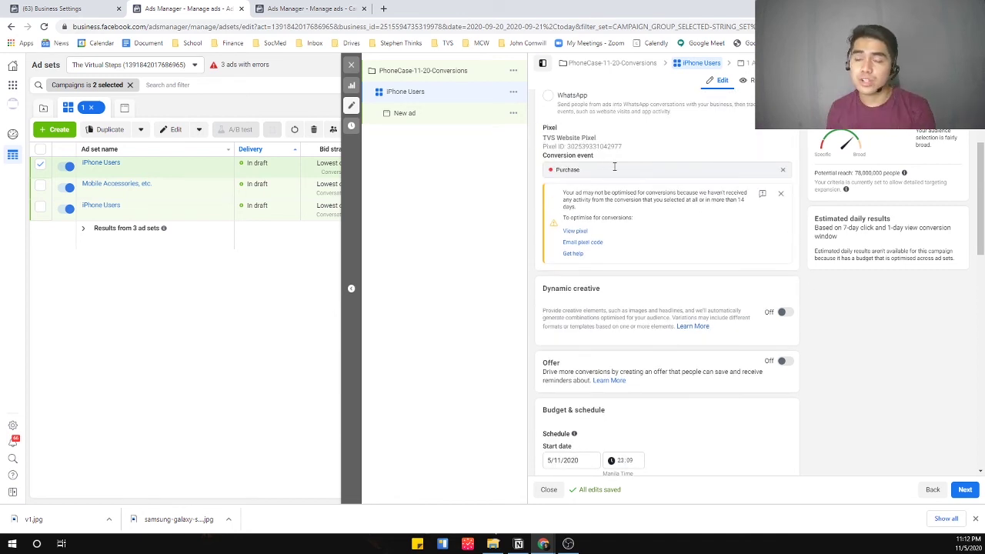
scroll(733, 349, down, 1)
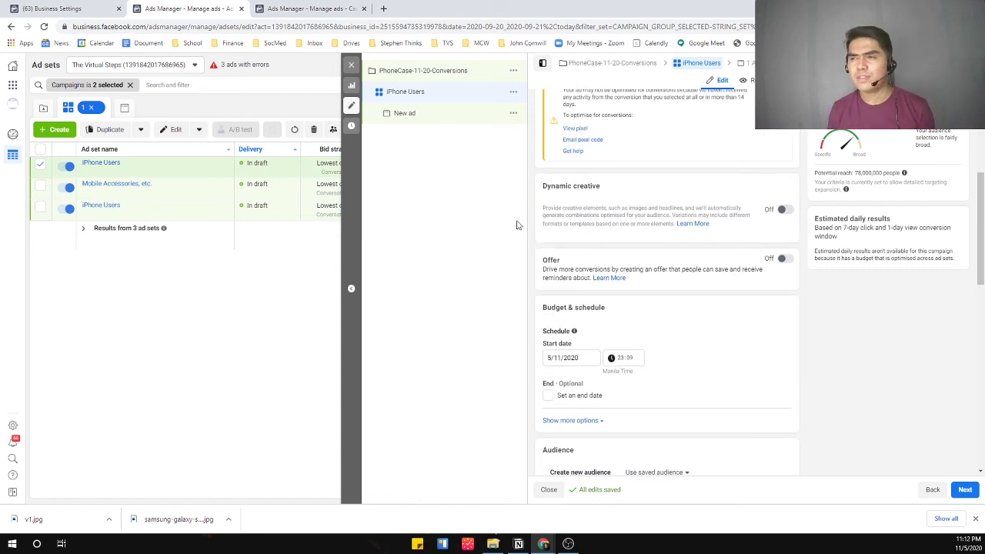
scroll(622, 272, down, 1)
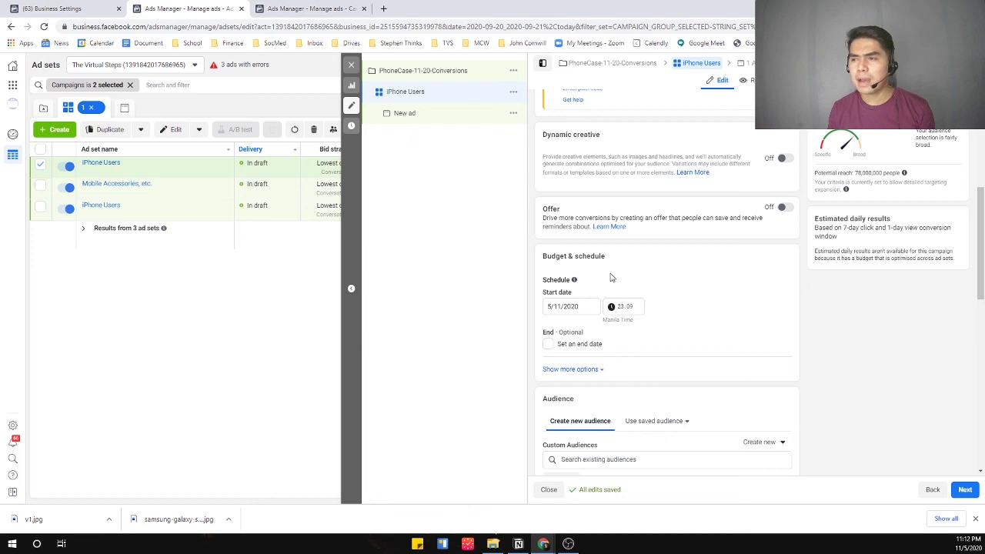
scroll(704, 245, down, 1)
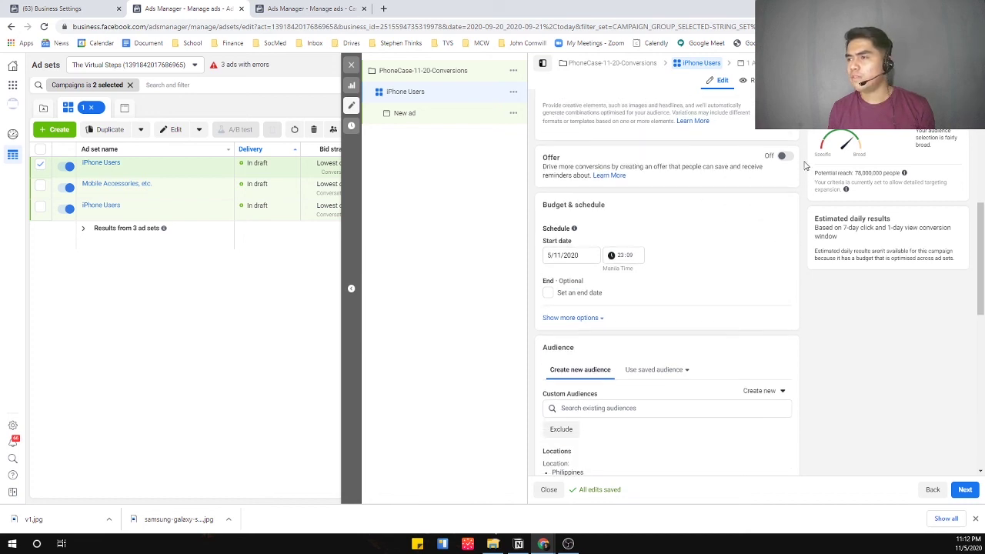
scroll(730, 243, down, 1)
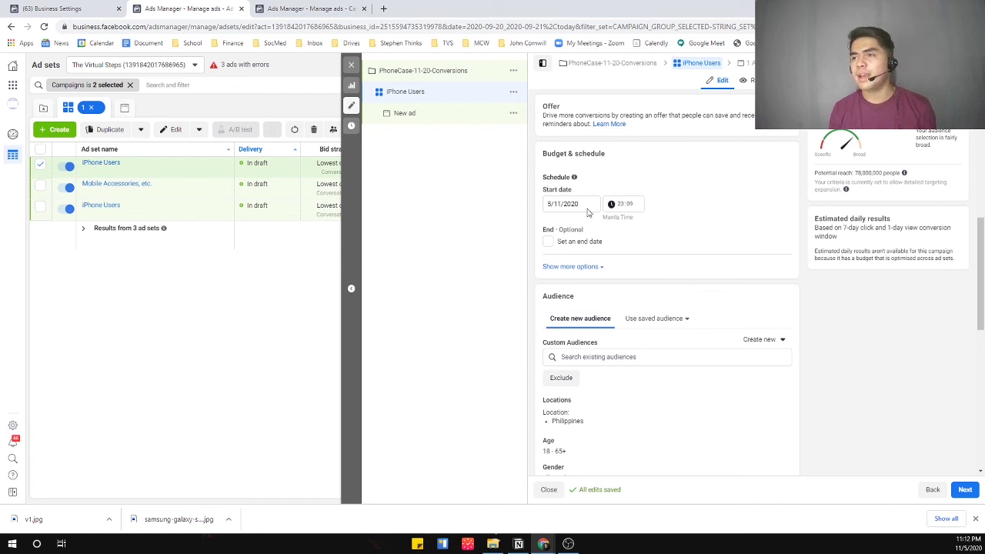
click(588, 204)
click(628, 254)
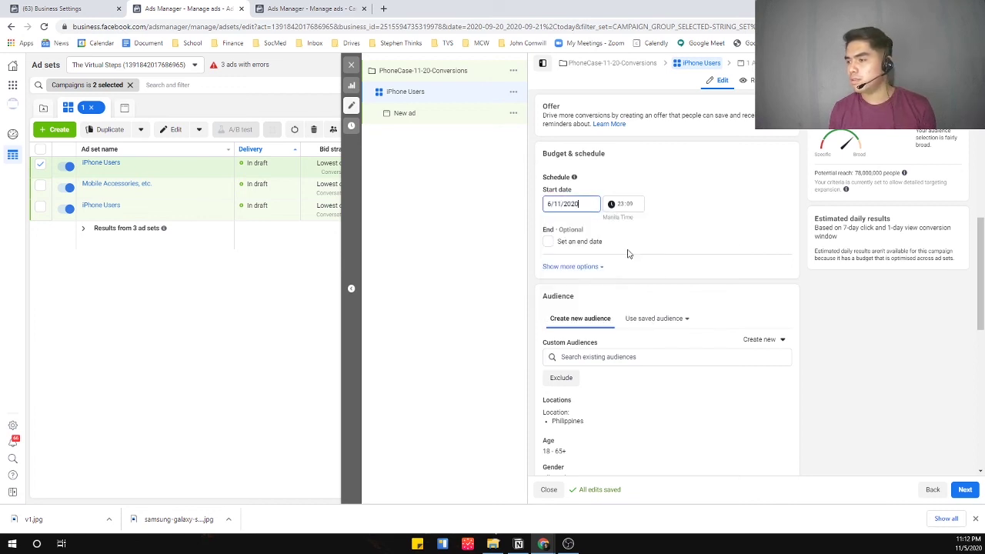
click(622, 205)
text(0000)
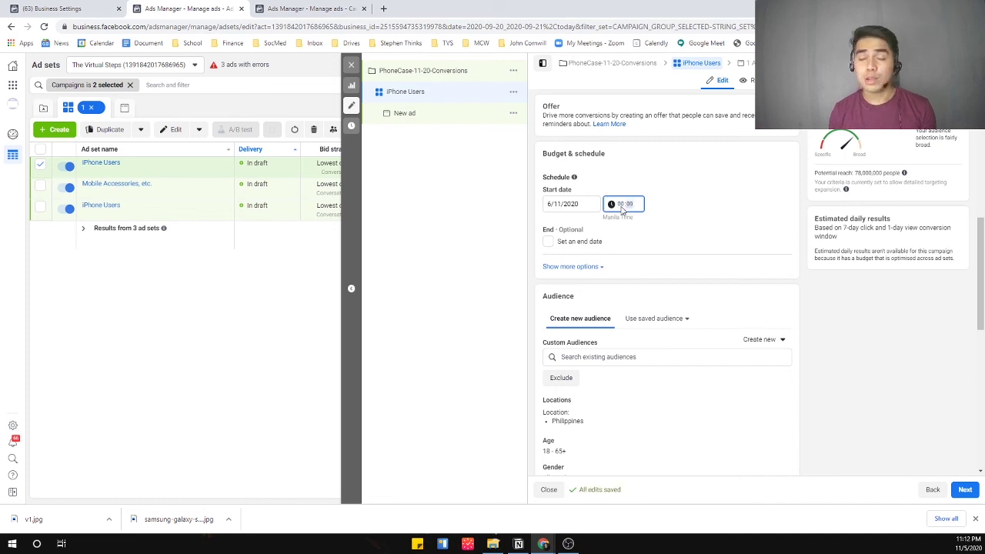
click(750, 217)
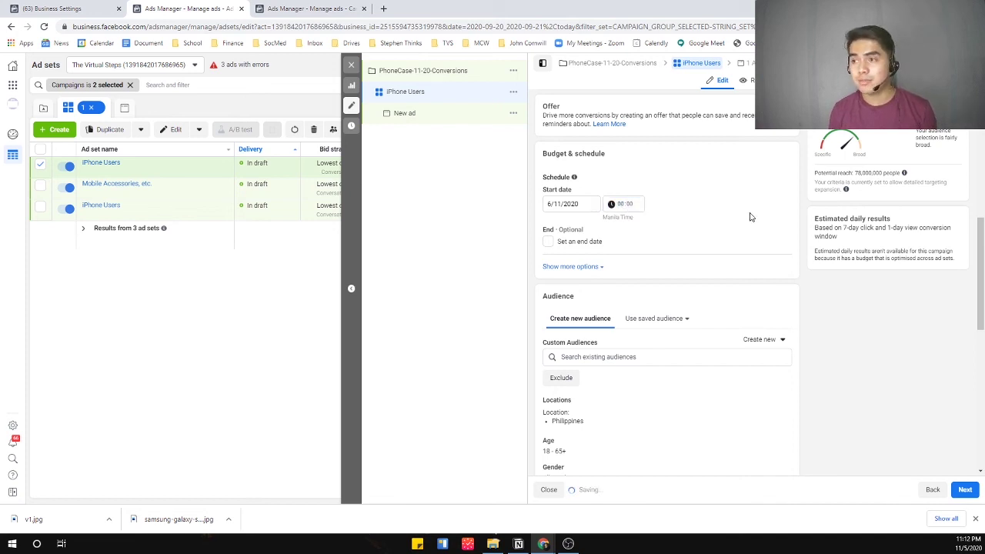
scroll(739, 222, down, 2)
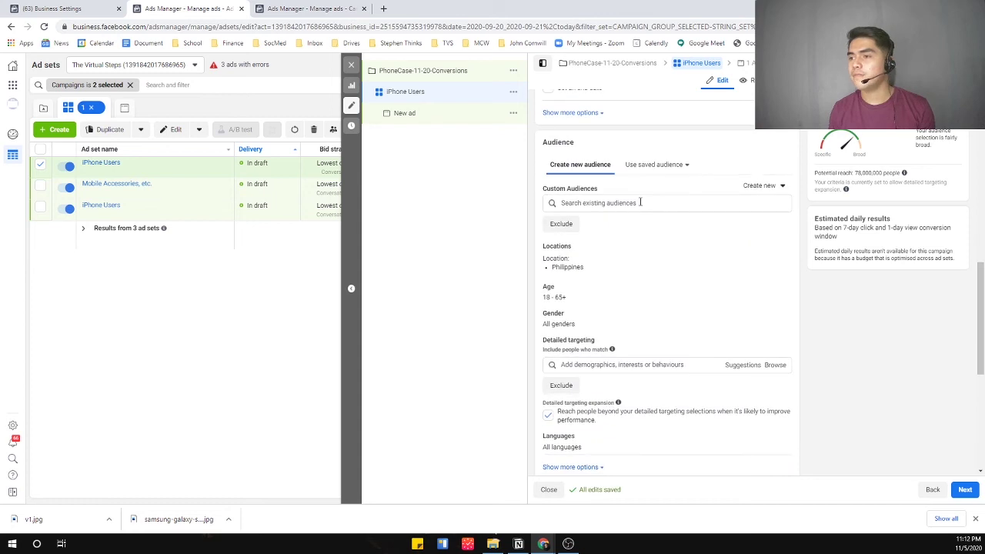
Search the ad set's detailed targeting for iphone and add the behaviour Owns: iPhone 7 Plus.
scroll(621, 288, down, 1)
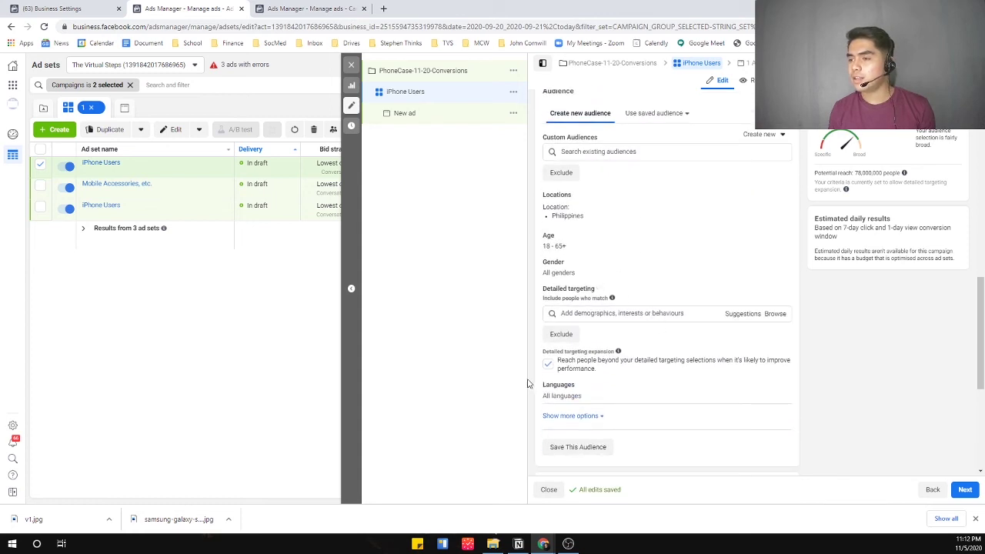
click(609, 313)
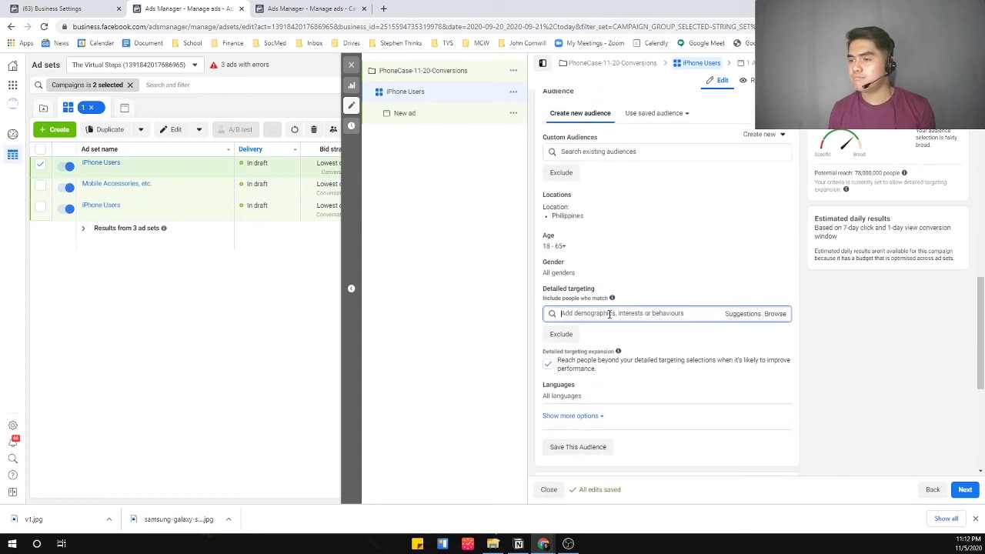
text(iphone)
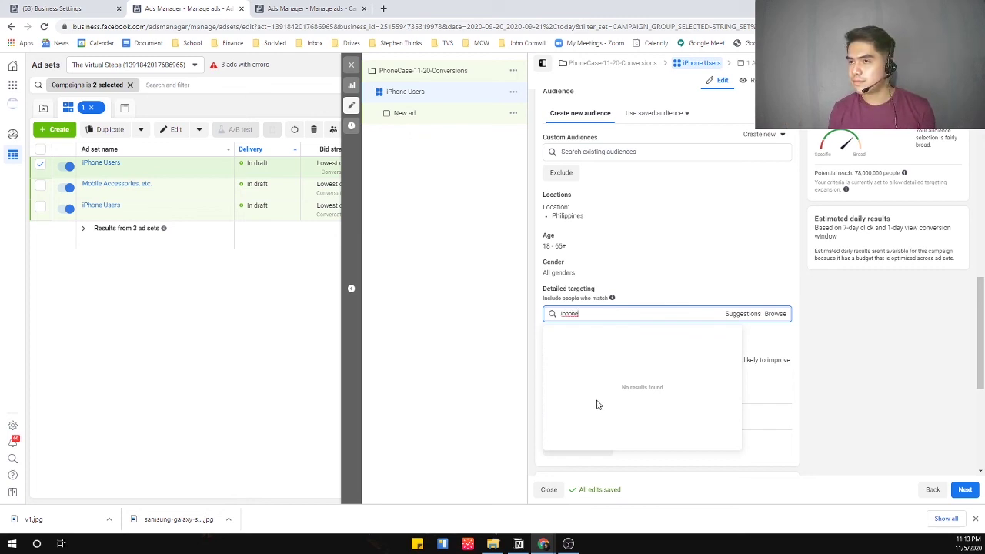
scroll(597, 403, down, 3)
scroll(606, 400, up, 2)
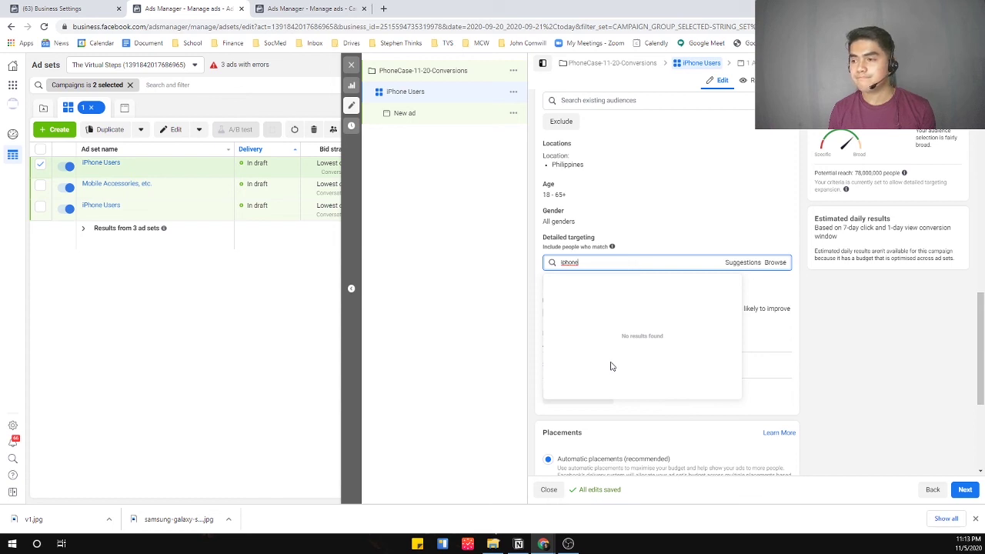
scroll(611, 367, down, 3)
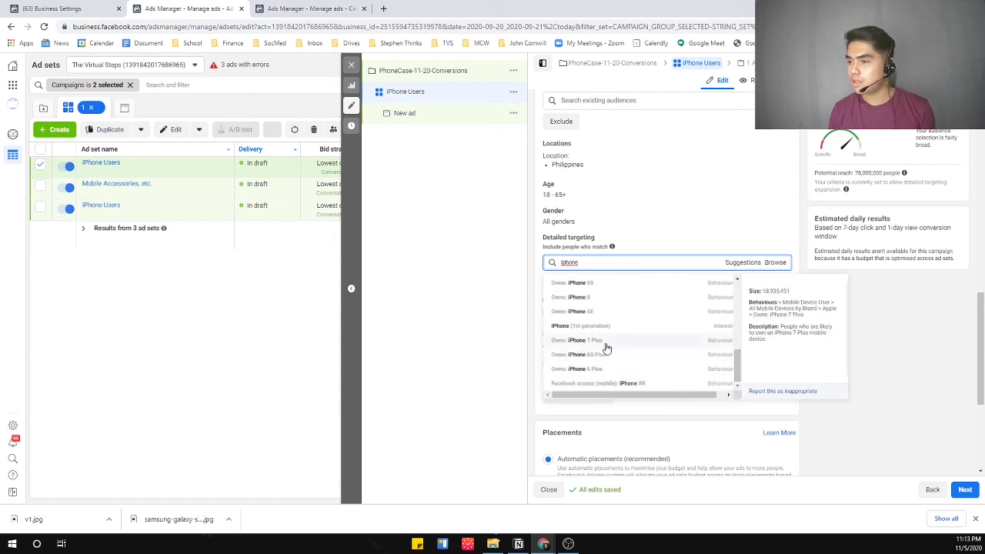
click(606, 348)
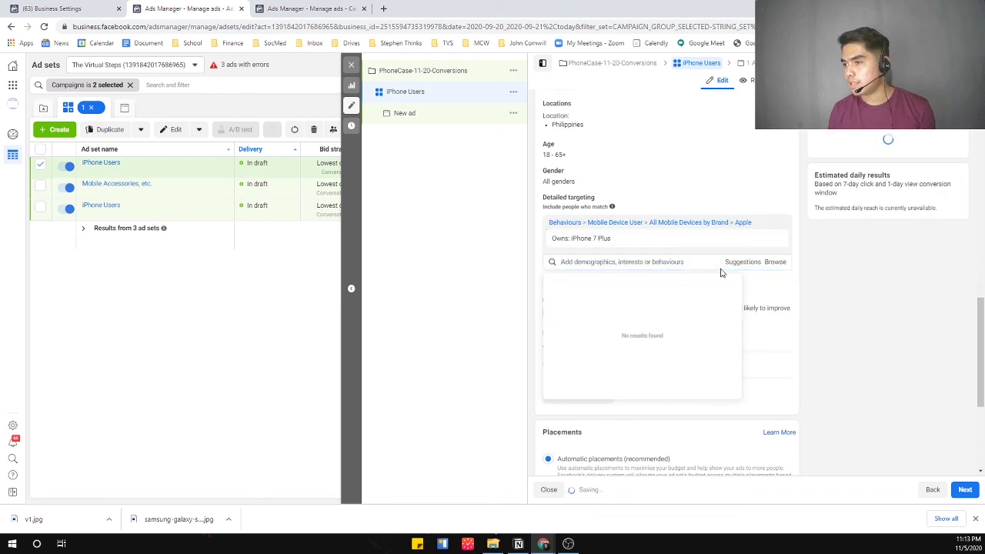
Turn off detailed targeting expansion for the Conversions campaign's iPhone Users audience.
click(743, 262)
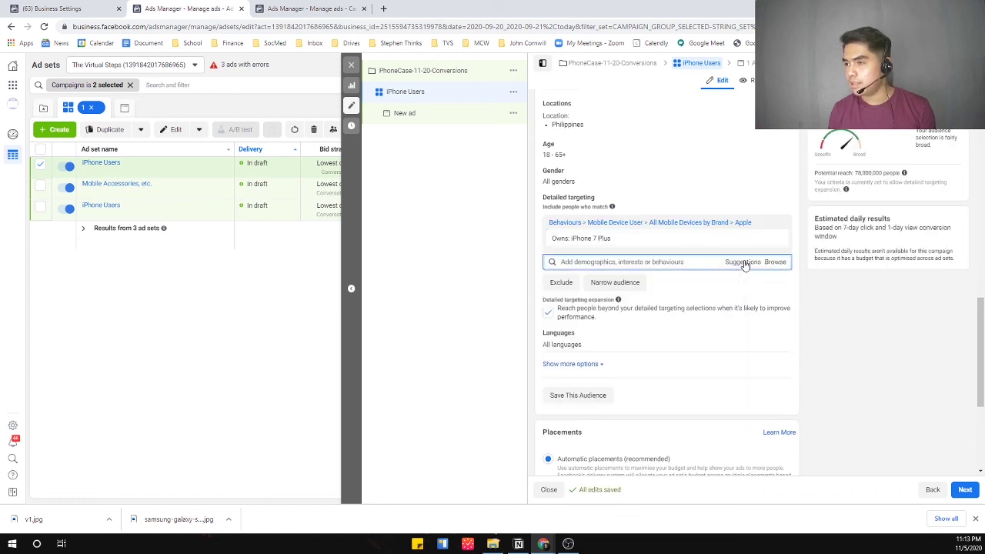
click(745, 263)
click(745, 263)
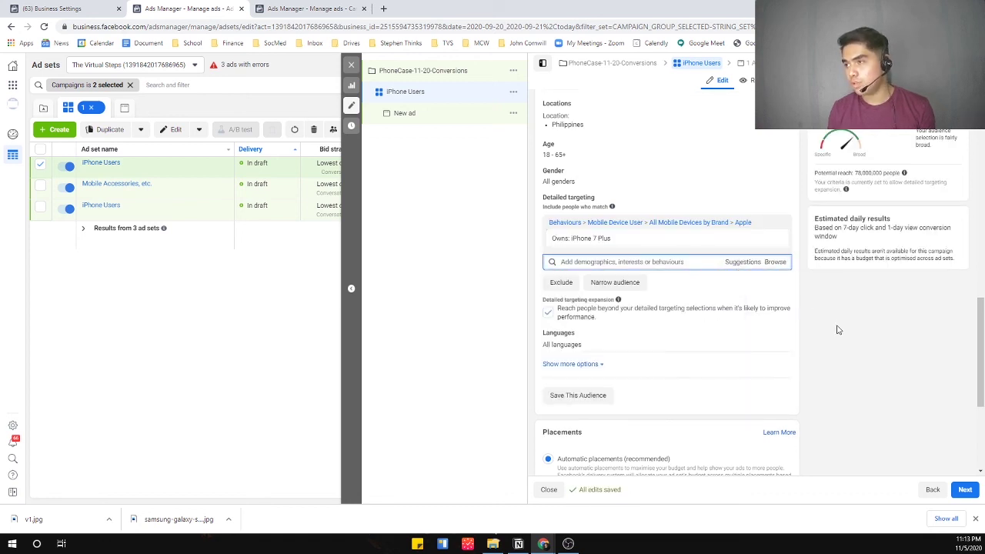
click(548, 313)
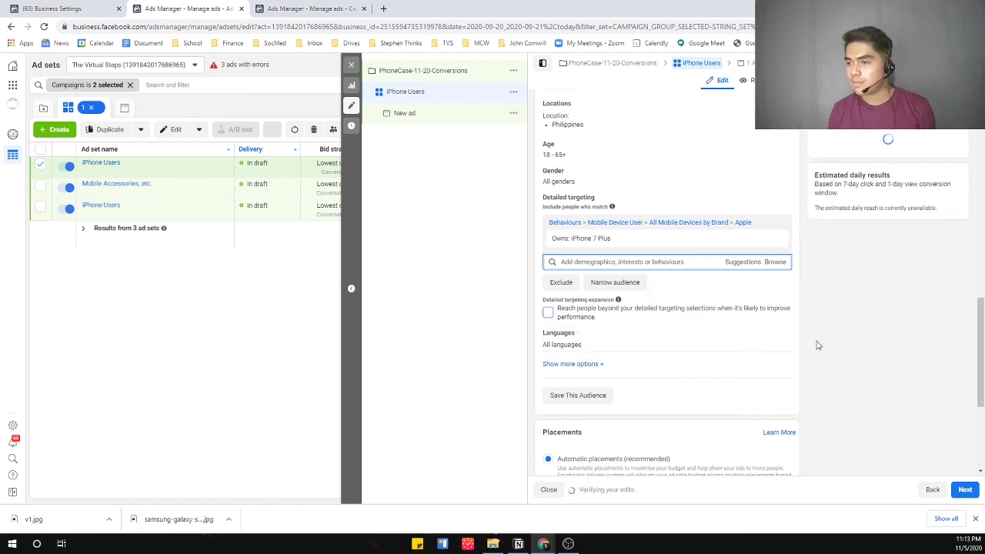
Switch the ad set to manual placements and exclude the Messenger, Instagram and Audience Network platforms.
scroll(818, 343, down, 2)
click(584, 341)
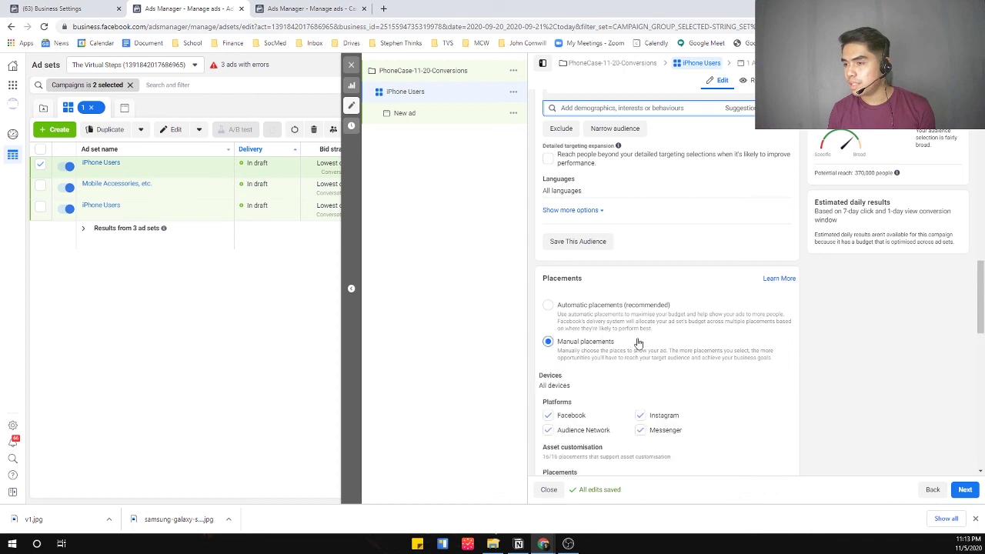
scroll(650, 344, down, 2)
click(641, 327)
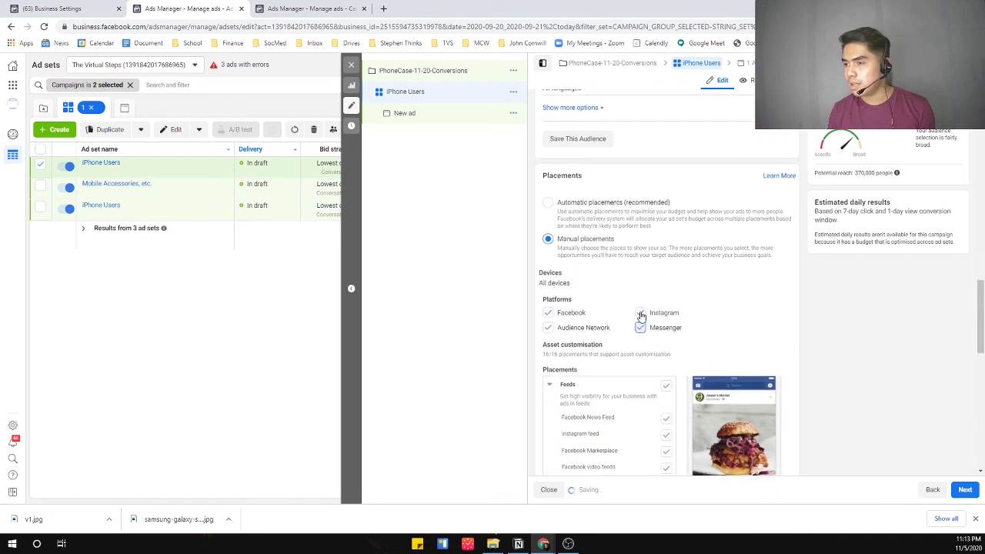
click(641, 312)
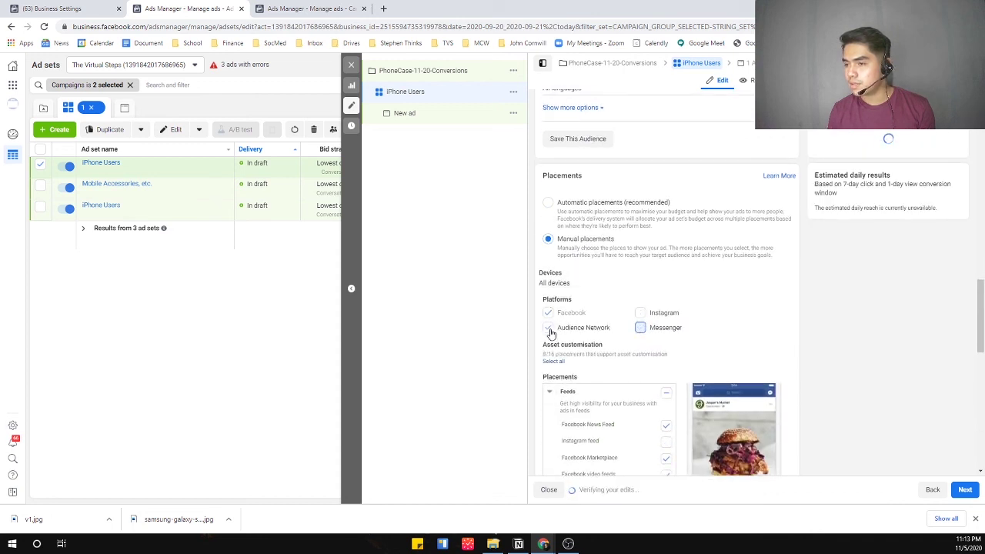
click(550, 333)
Keep only the Facebook News Feed placement by deselecting the other feeds, Stories, in-stream, search and Instant Articles.
scroll(678, 375, down, 2)
scroll(679, 376, down, 1)
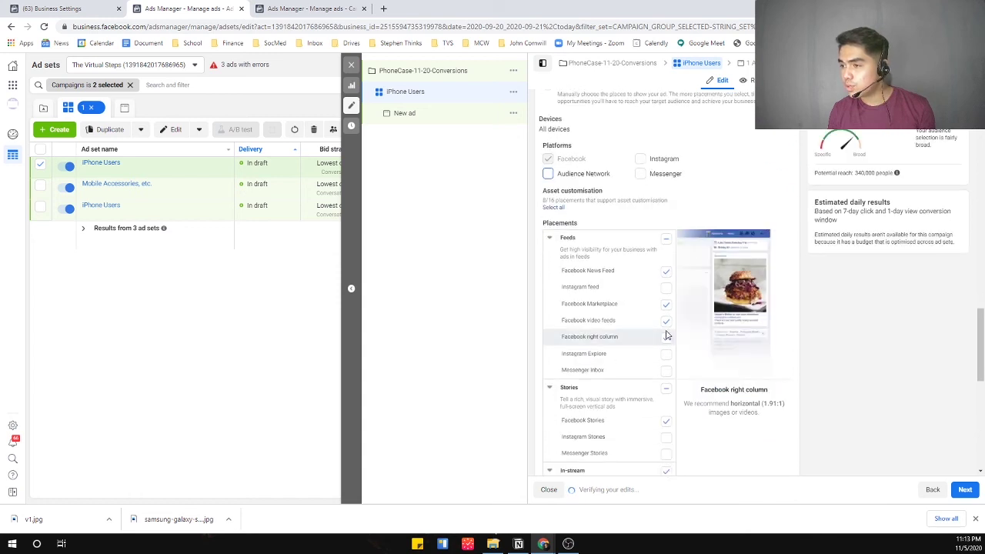
click(666, 304)
click(666, 344)
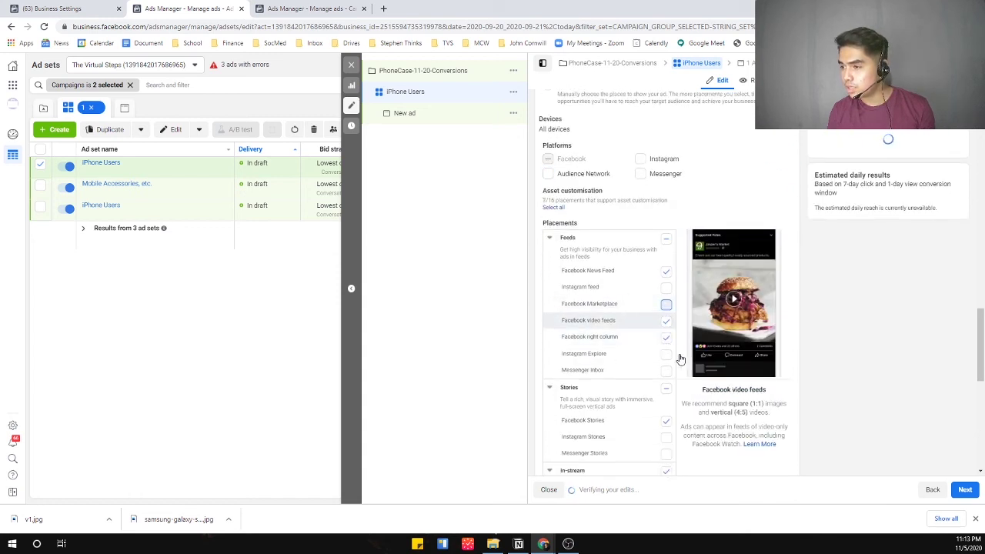
scroll(677, 362, down, 2)
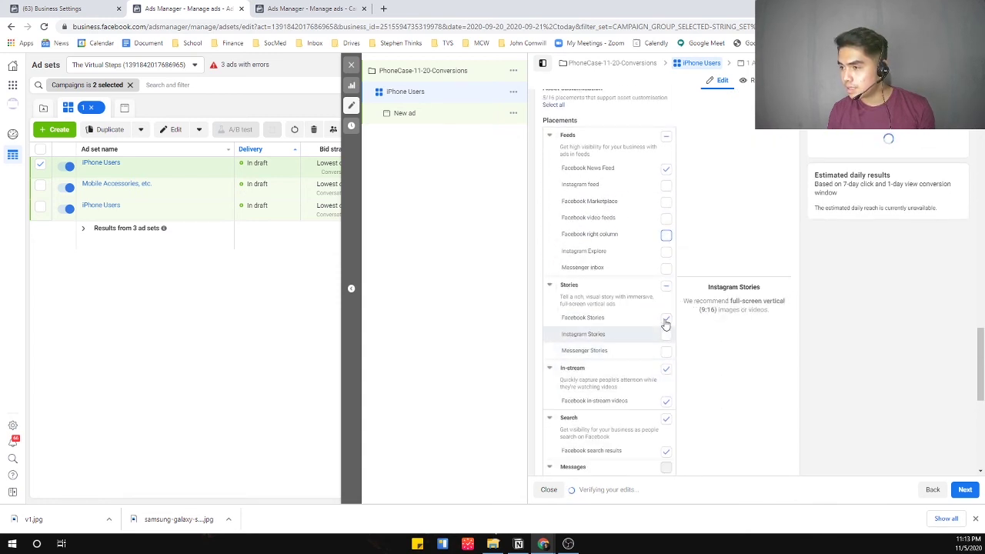
click(667, 422)
scroll(750, 428, down, 3)
scroll(703, 417, down, 1)
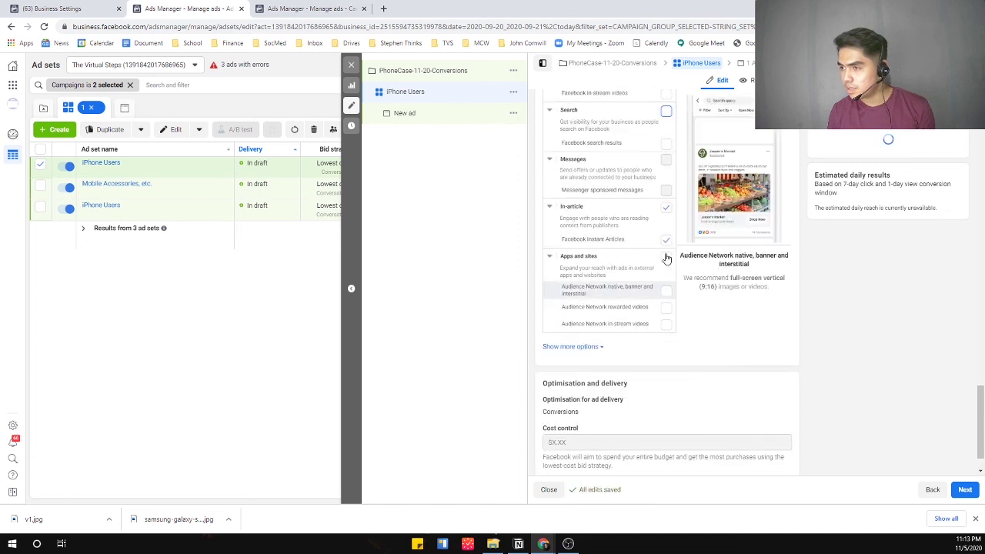
click(667, 239)
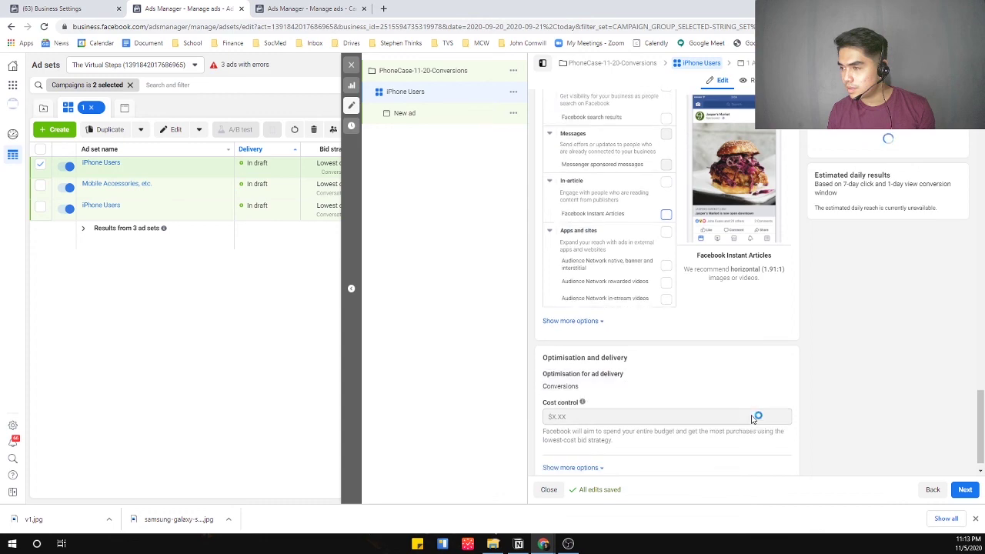
Add Owns: iPhone 7 from the suggested detailed targeting options to the iPhone Users audience.
scroll(752, 415, up, 5)
scroll(662, 351, up, 10)
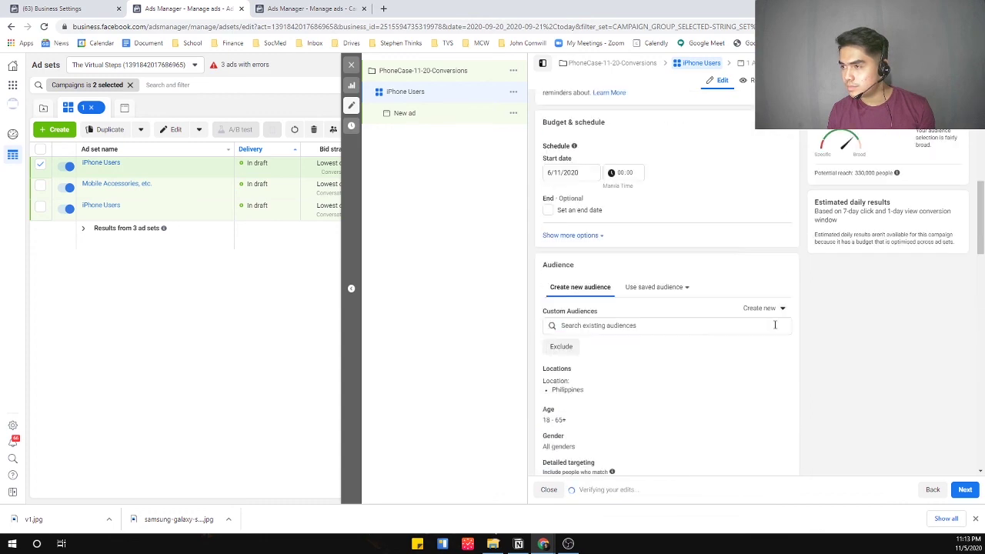
scroll(673, 356, down, 2)
scroll(637, 303, up, 2)
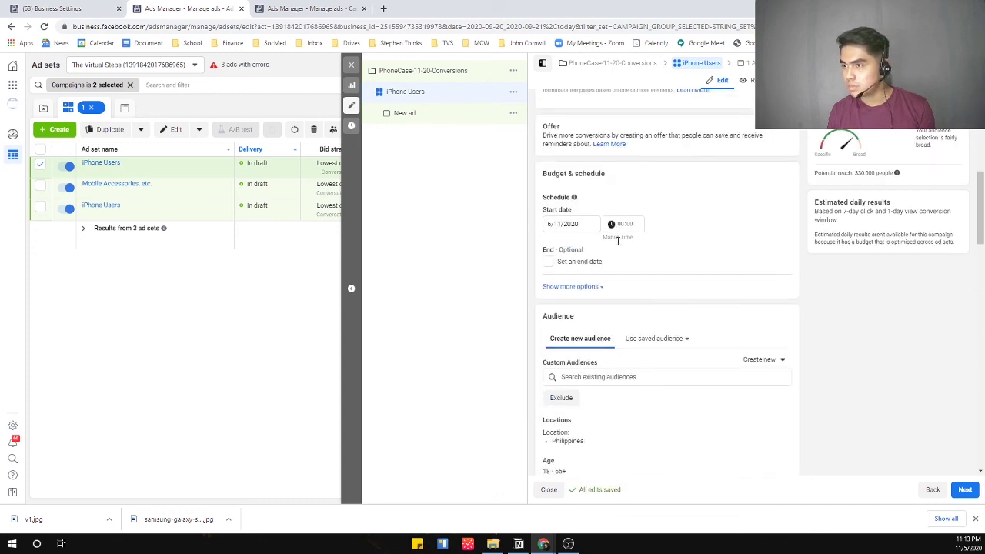
scroll(673, 287, up, 5)
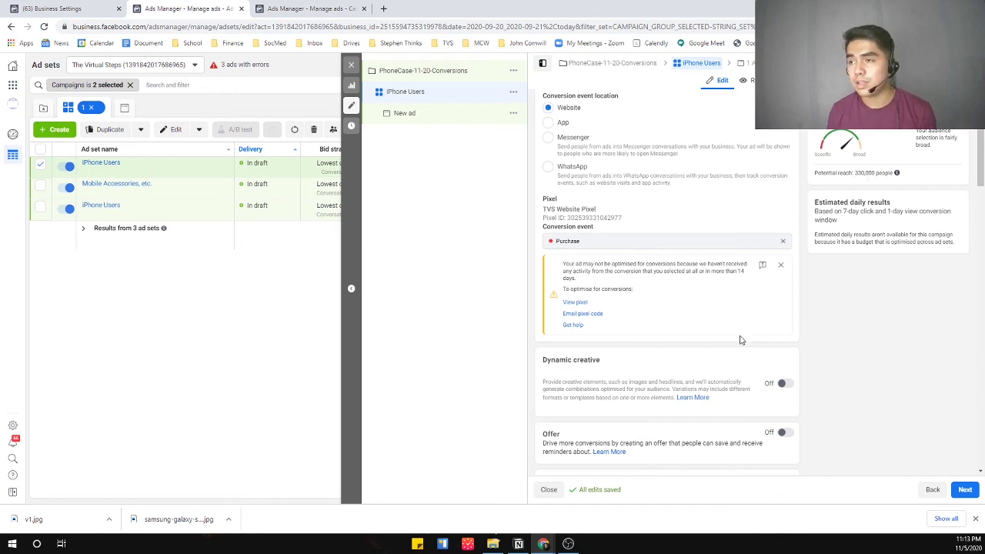
scroll(741, 340, down, 10)
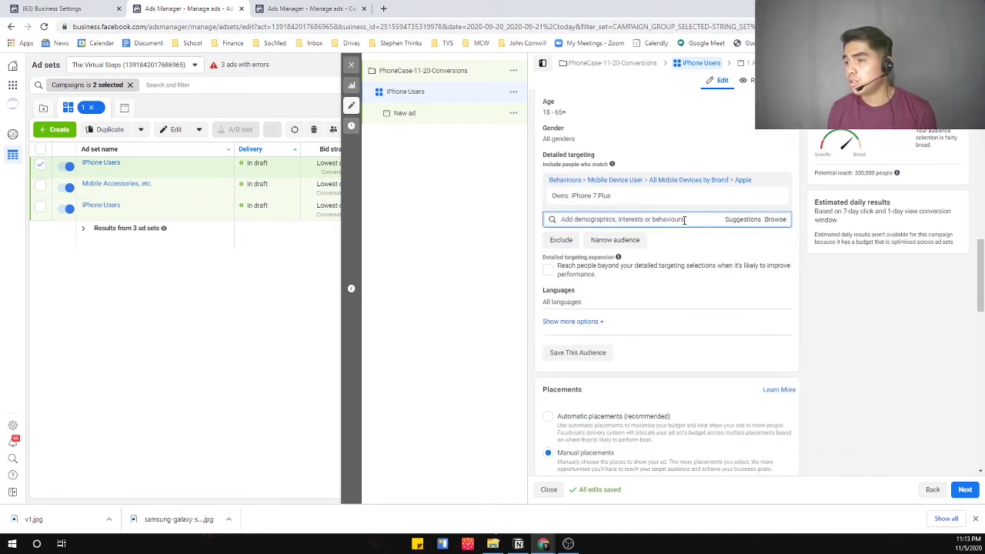
click(744, 220)
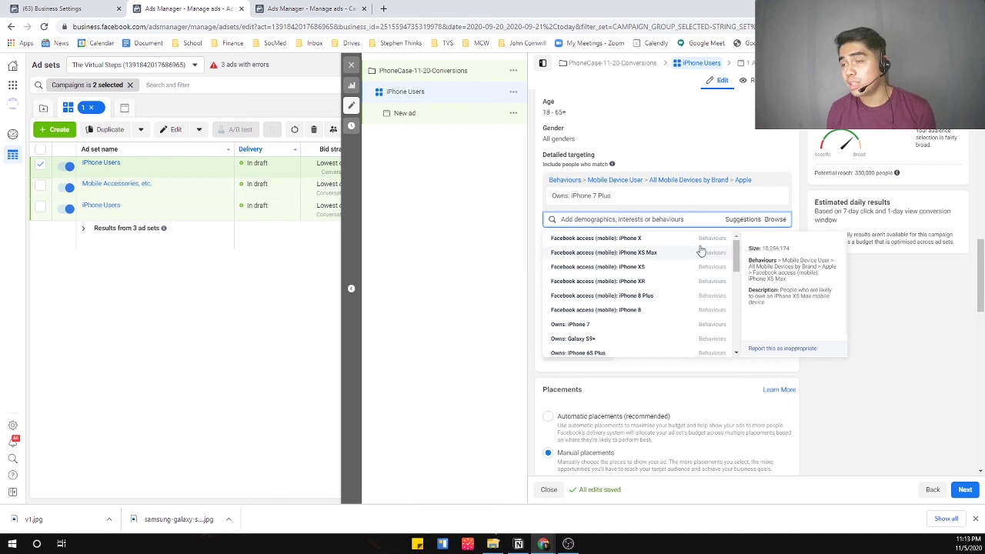
click(625, 324)
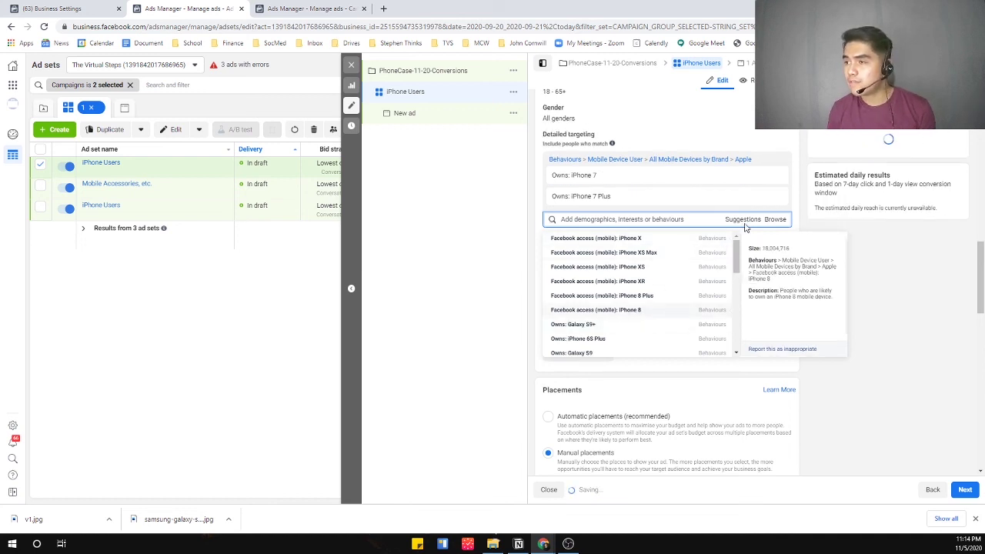
Browse the suggested behaviours and add Facebook access (mobile): iPhone X to the detailed targeting.
scroll(589, 341, down, 3)
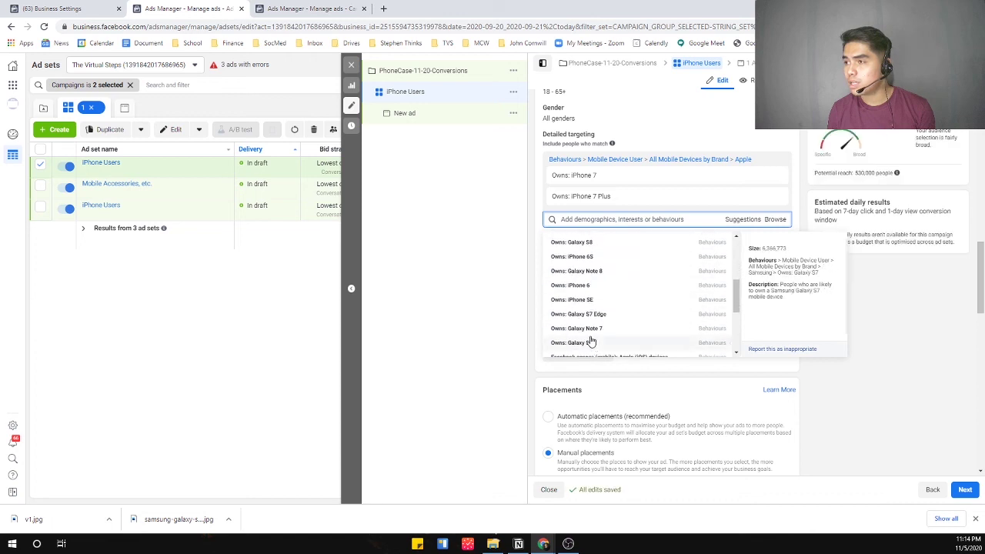
scroll(596, 282, up, 3)
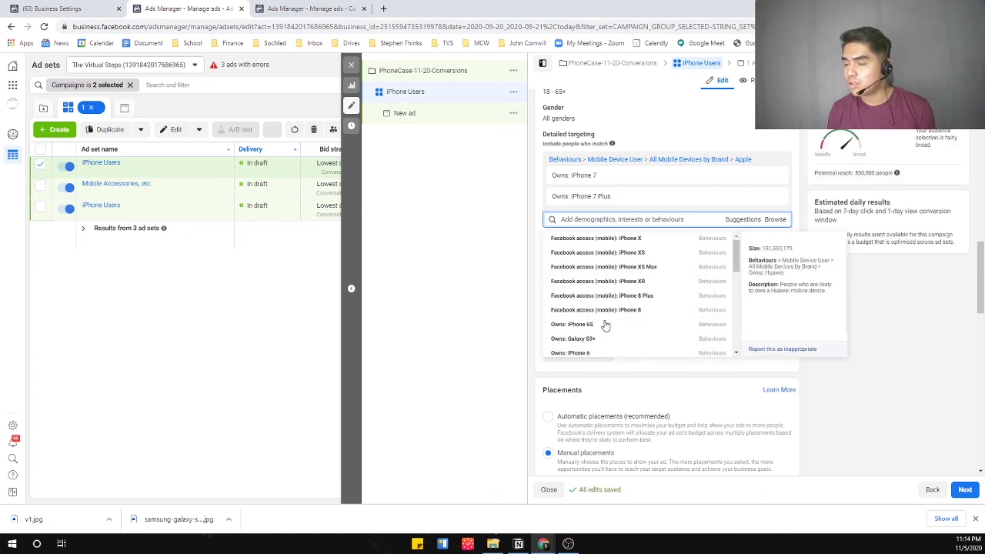
scroll(634, 336, down, 4)
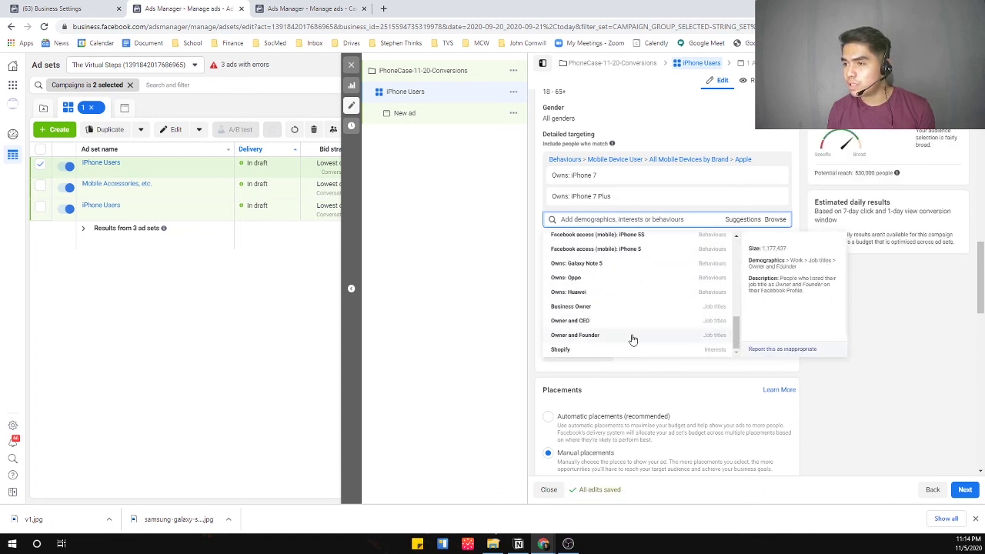
scroll(633, 340, up, 3)
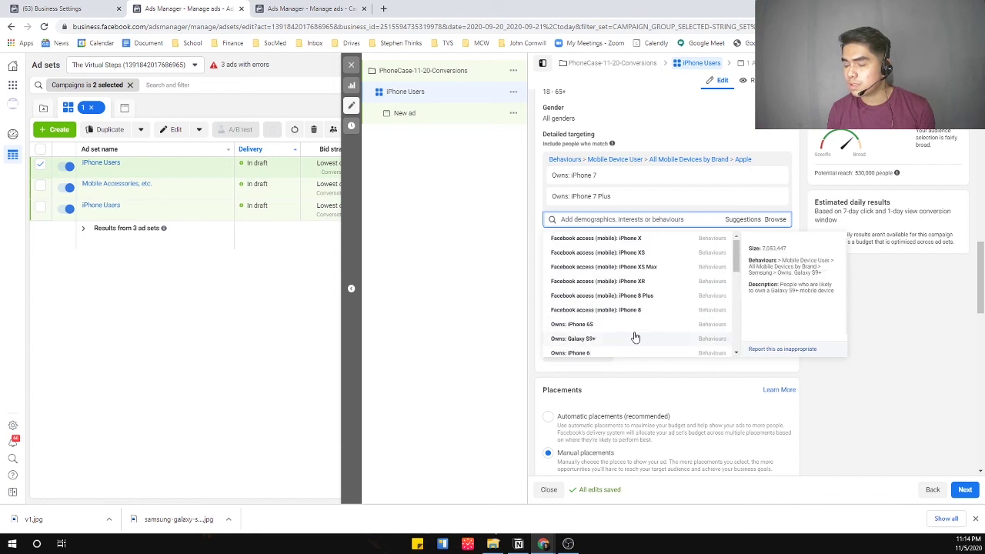
click(636, 241)
click(898, 333)
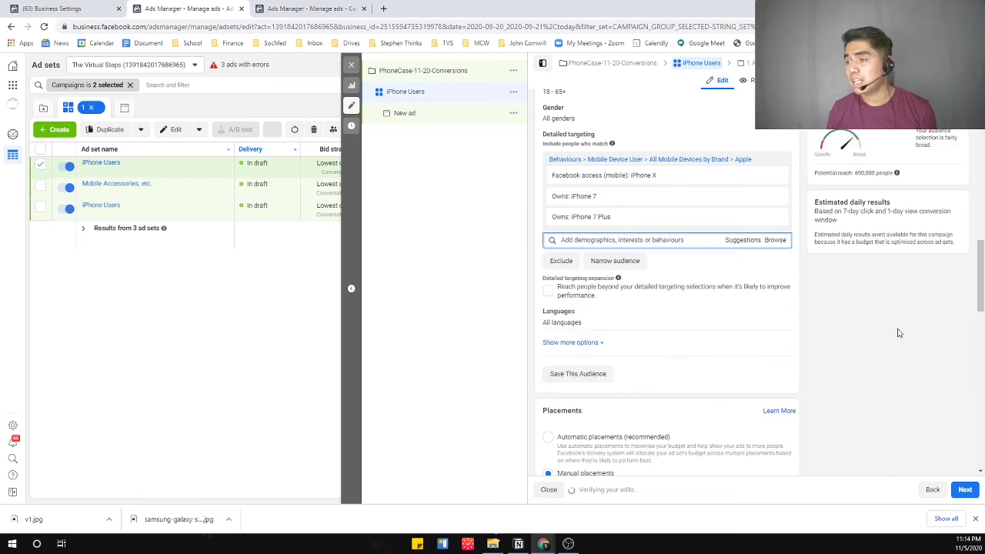
Add Facebook access (mobile): iPhone XS Max and Facebook access (mobile): iPhone XR from the suggestions to the detailed targeting.
click(745, 241)
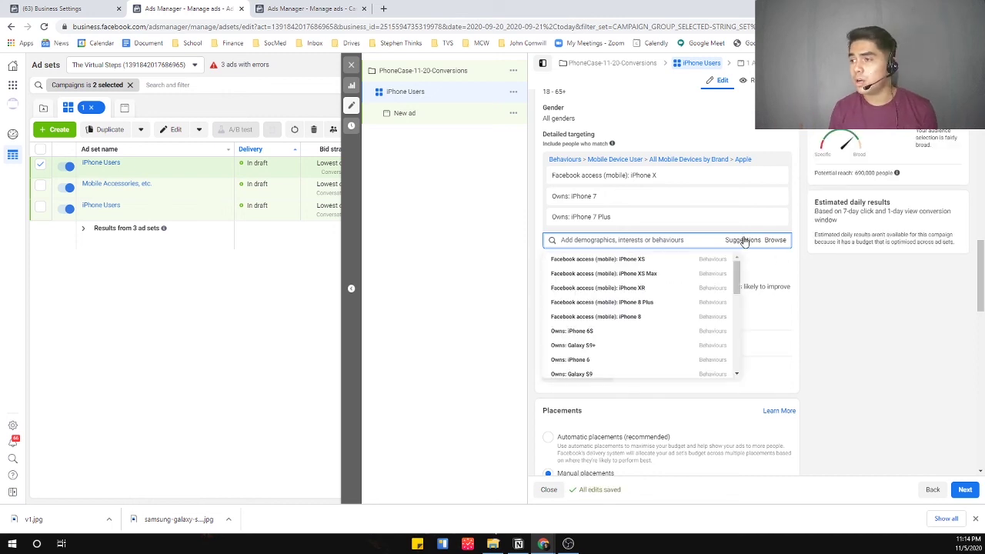
click(635, 260)
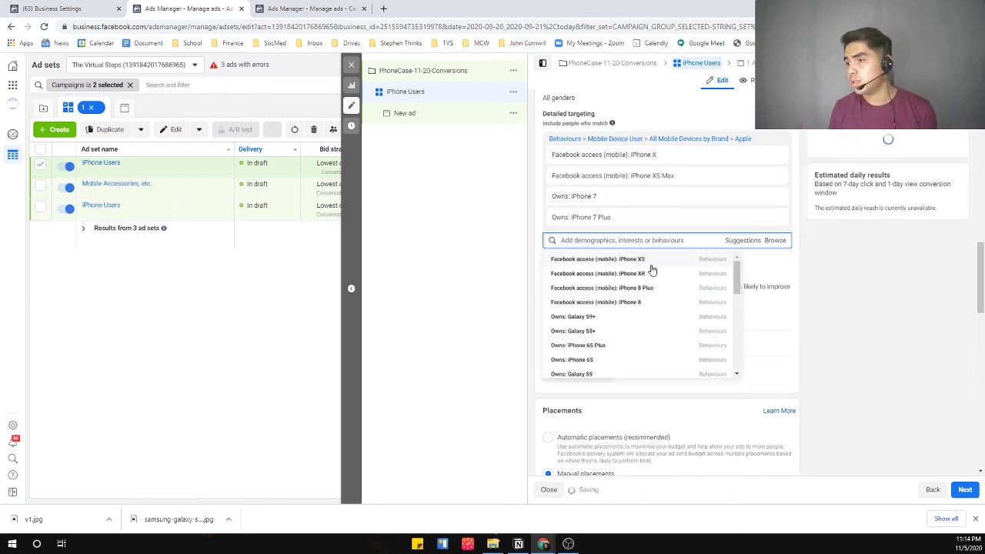
click(908, 306)
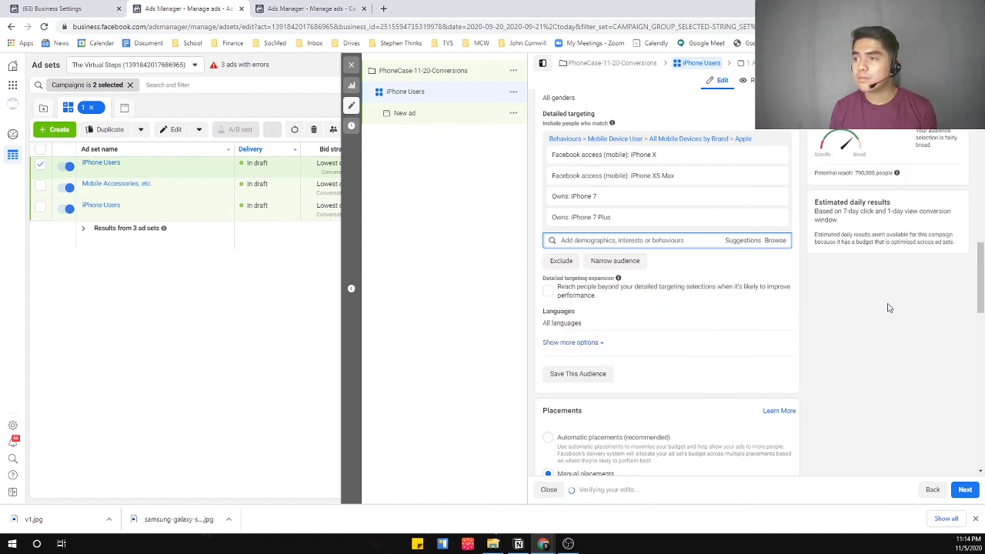
click(749, 244)
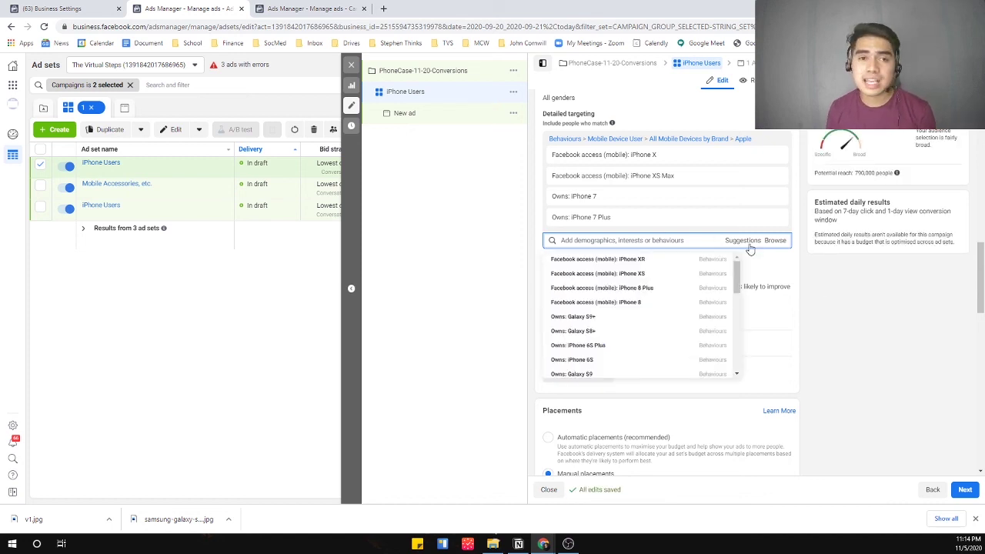
click(662, 262)
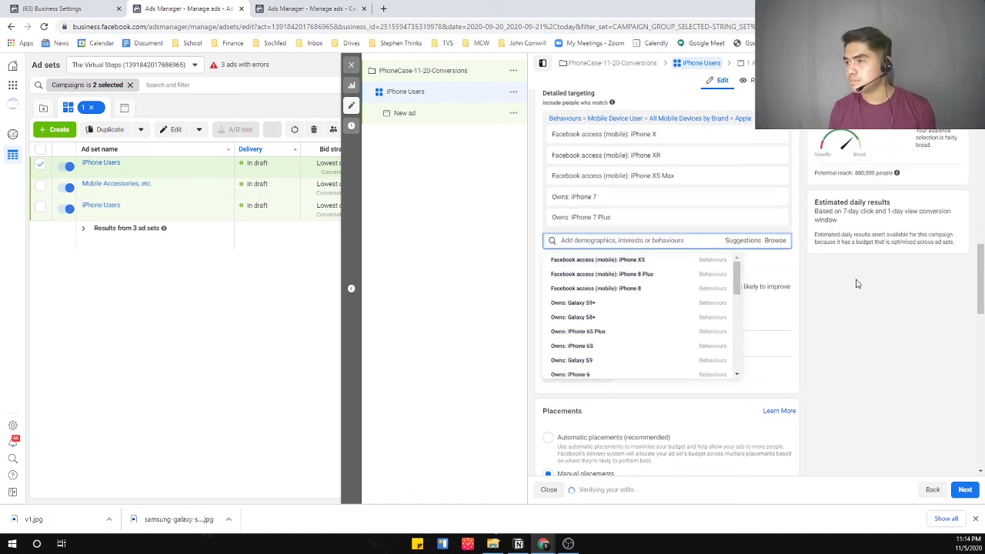
click(851, 179)
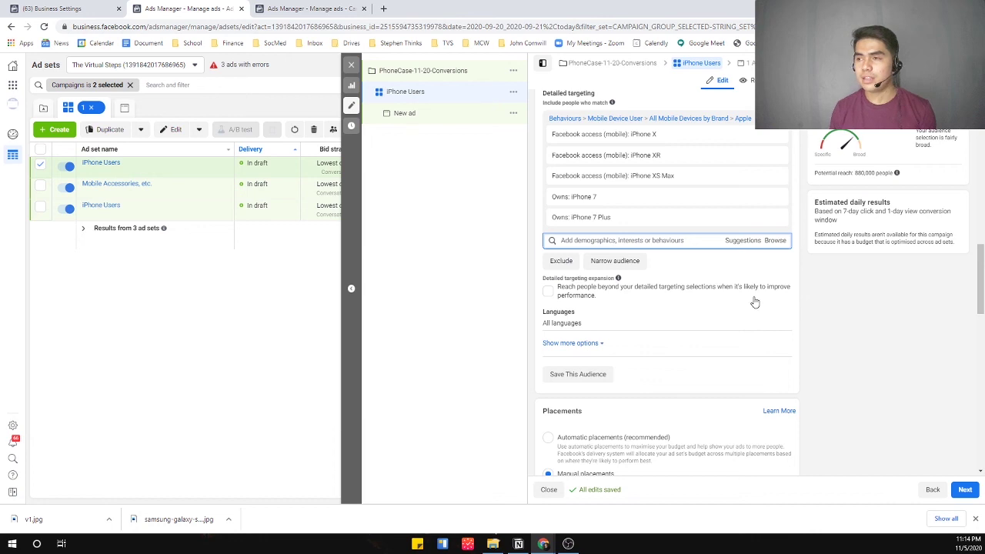
scroll(711, 380, down, 2)
scroll(716, 385, down, 8)
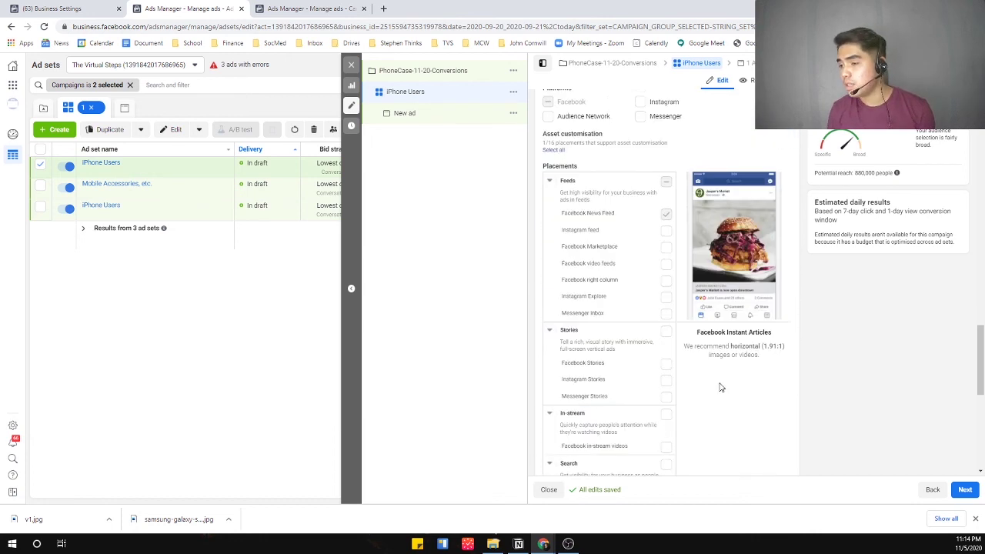
Continue to the new ad in the iPhone Users ad set and rename it Photo.
click(965, 489)
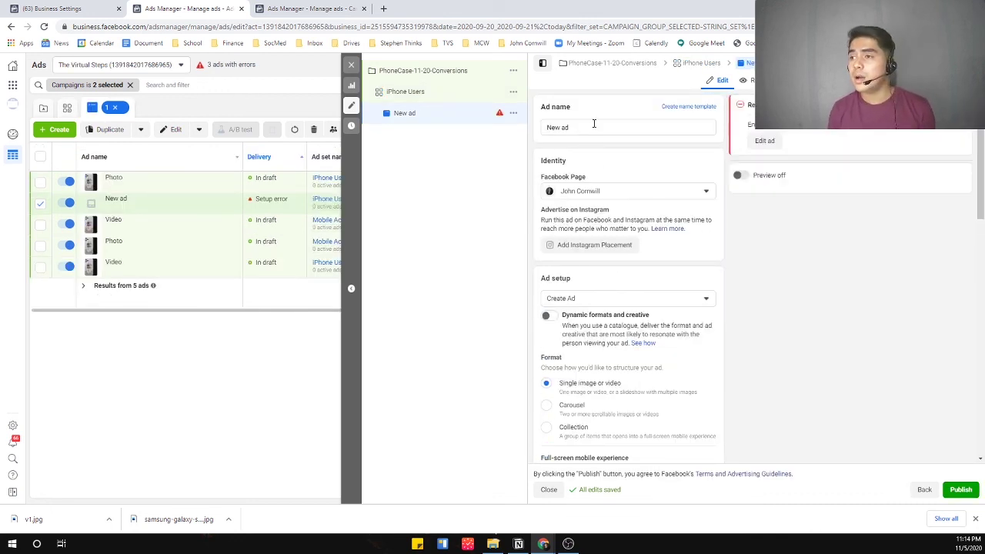
drag(594, 125, 520, 129)
text(Photo)
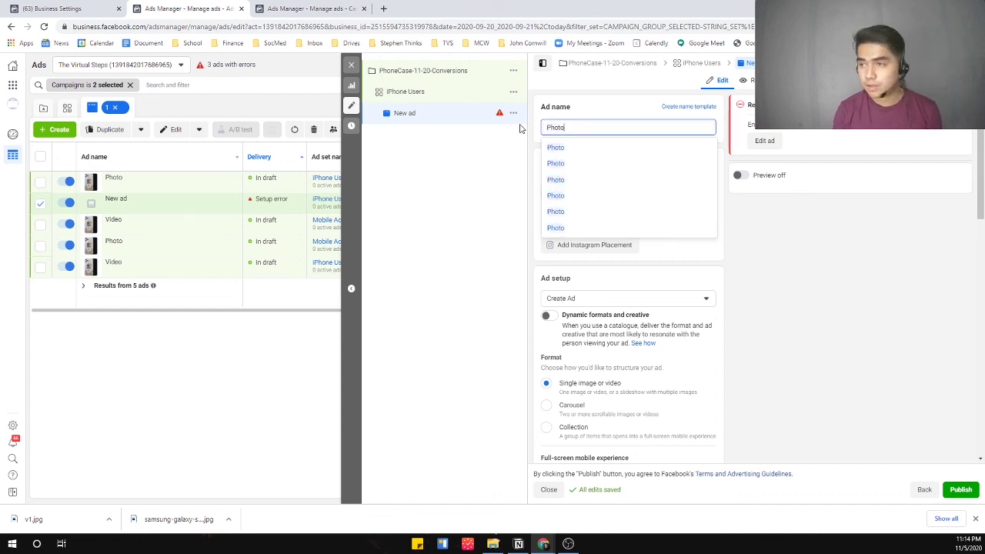
click(767, 278)
Enter the advertiser's website domain as the website URL for the Photo ad's destination.
scroll(622, 262, down, 5)
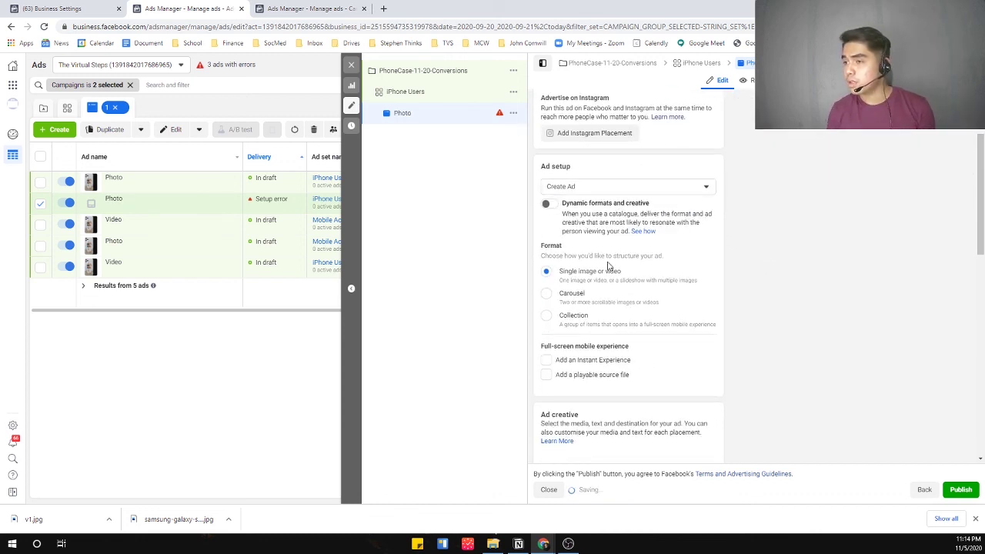
scroll(615, 256, down, 2)
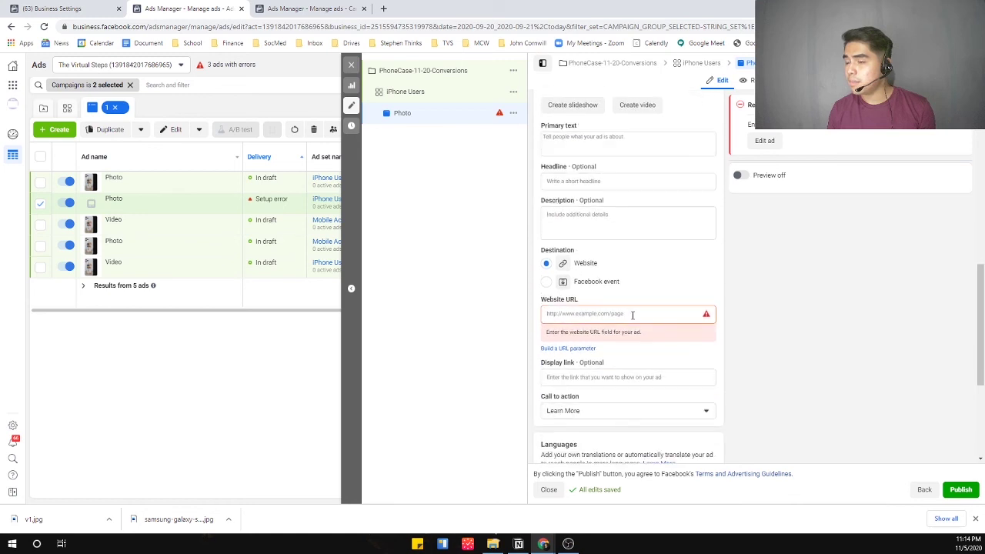
click(631, 316)
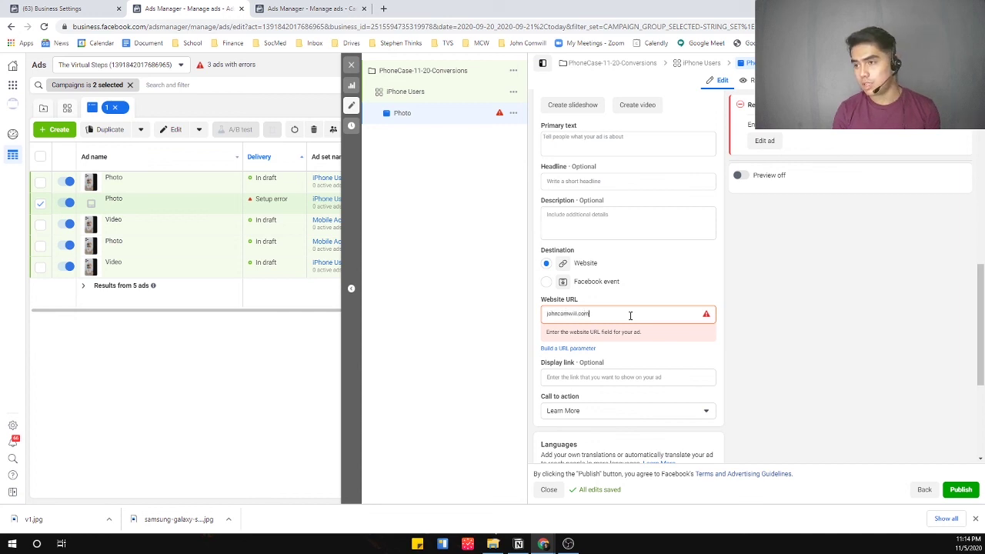
click(626, 350)
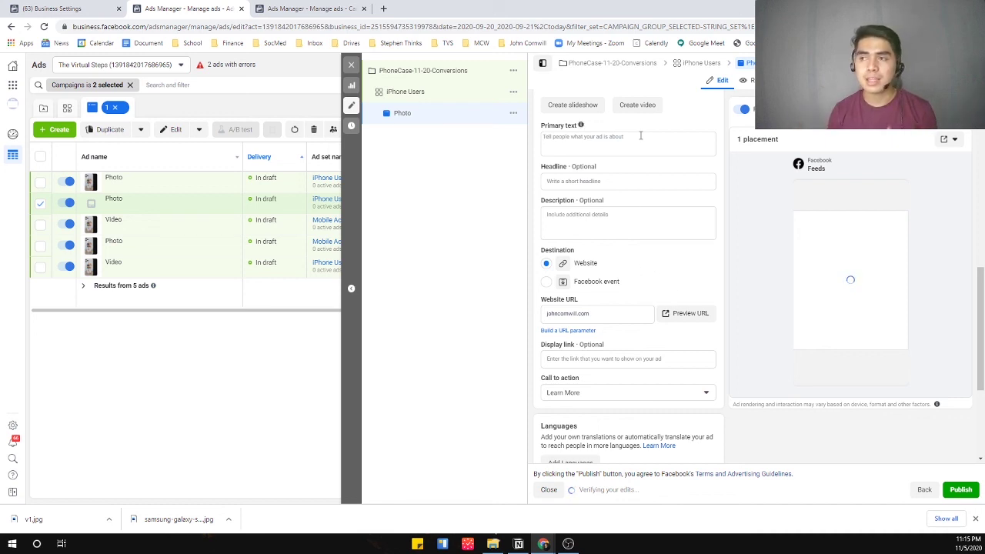
Examine the call-to-action choices available for the Photo ad without changing the selected one.
scroll(630, 239, down, 3)
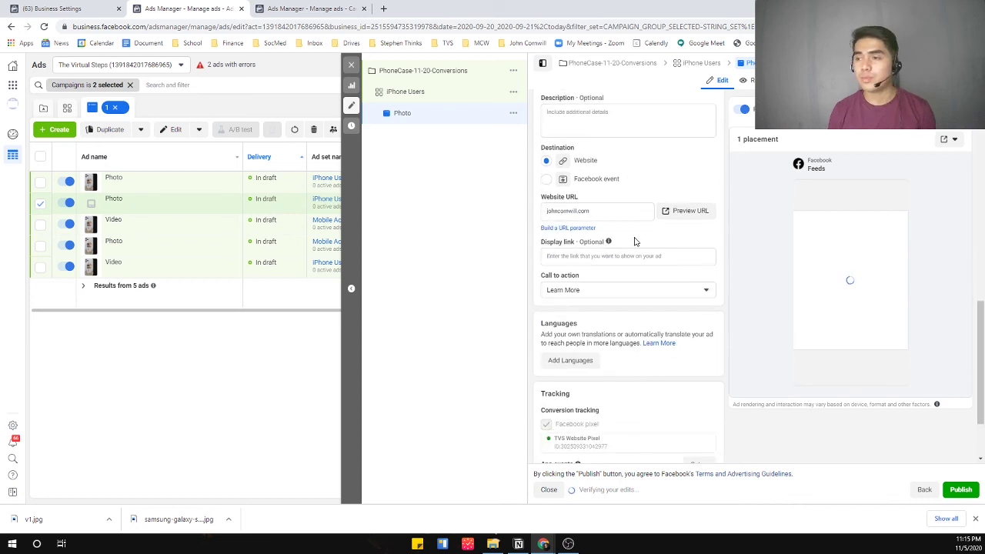
scroll(612, 200, up, 2)
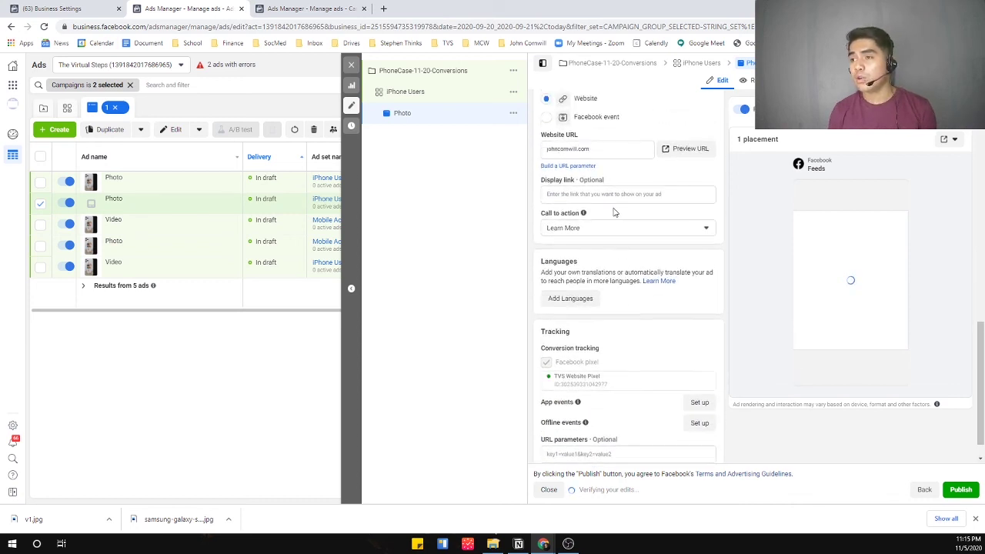
click(605, 306)
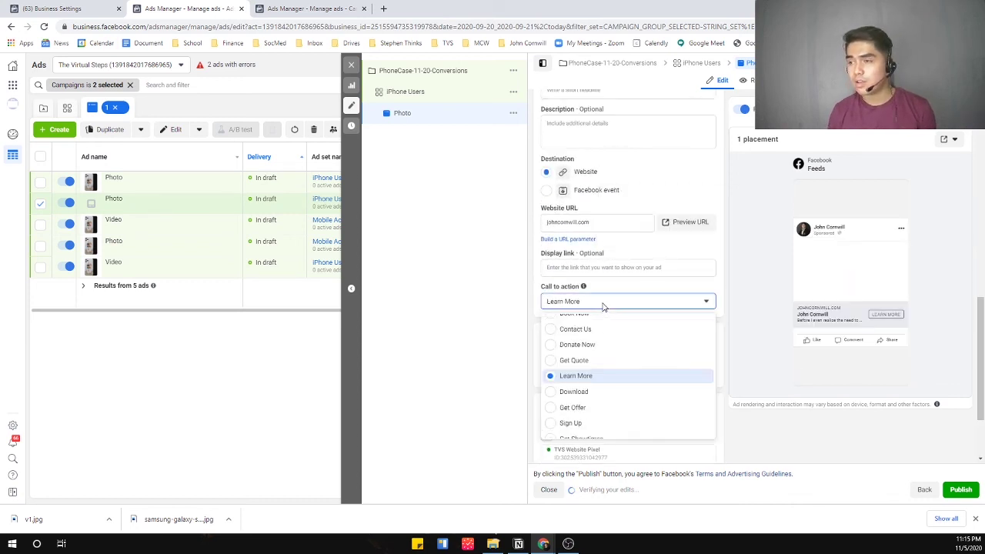
scroll(607, 350, up, 3)
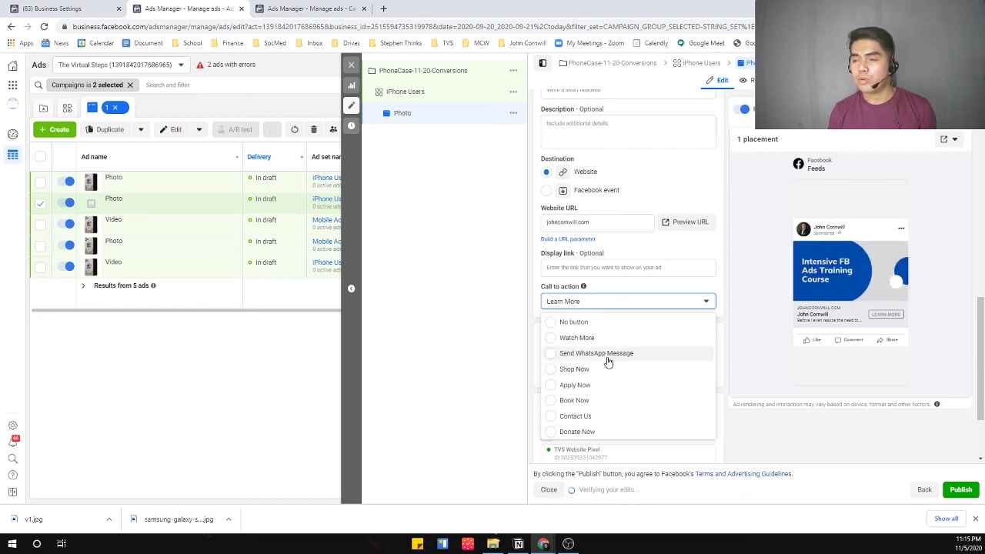
scroll(595, 373, down, 5)
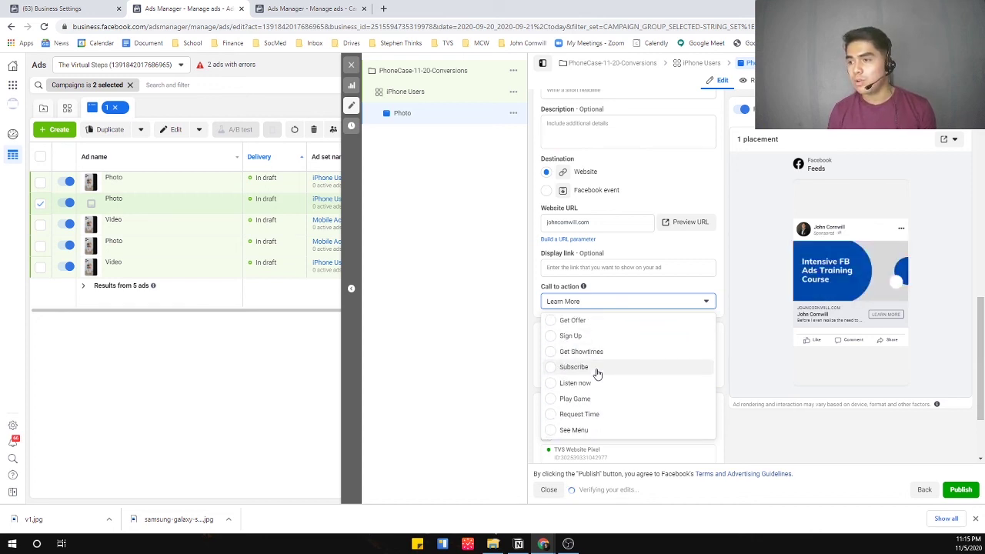
scroll(595, 374, up, 5)
scroll(602, 377, down, 4)
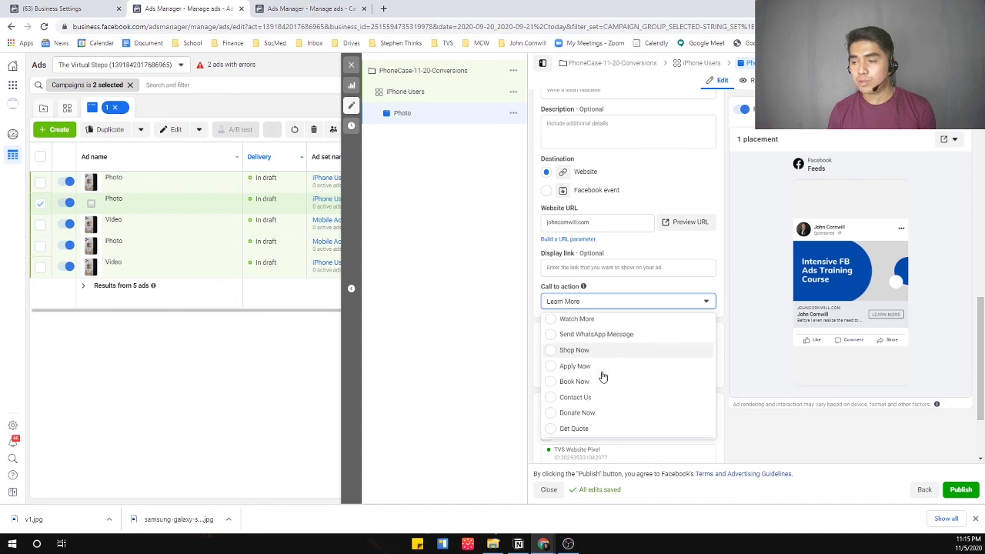
click(449, 380)
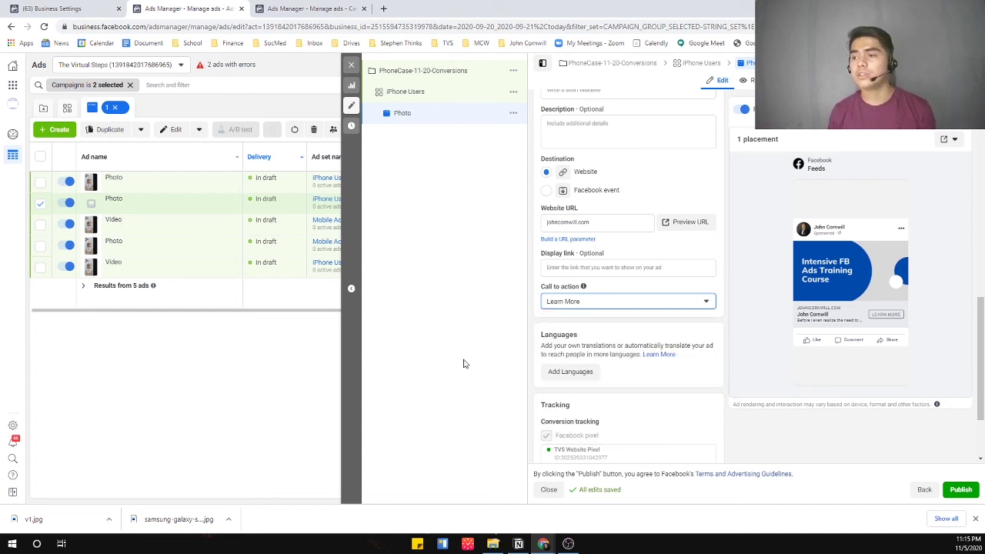
Close the Photo ad's editor and leave its changes as drafts instead of publishing them.
scroll(692, 389, down, 2)
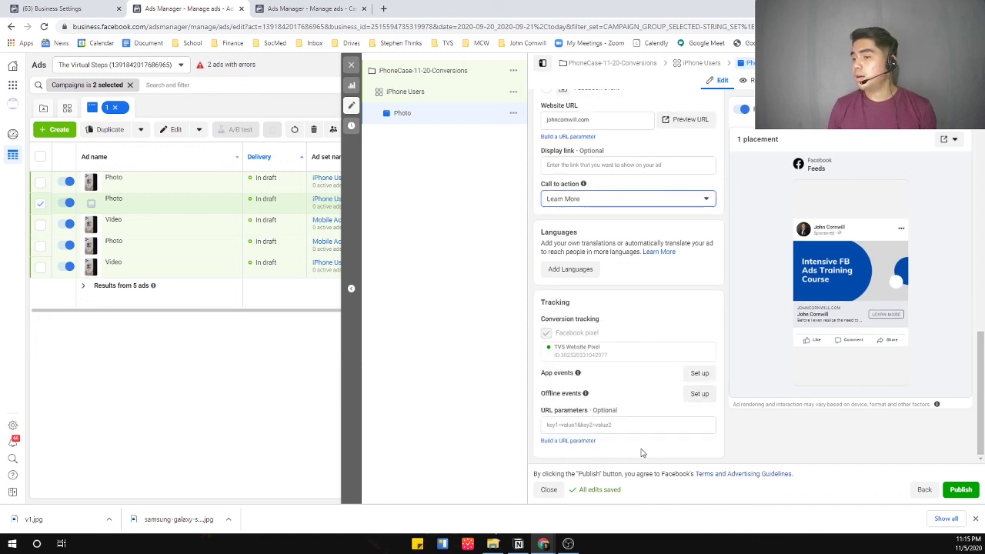
scroll(660, 401, up, 8)
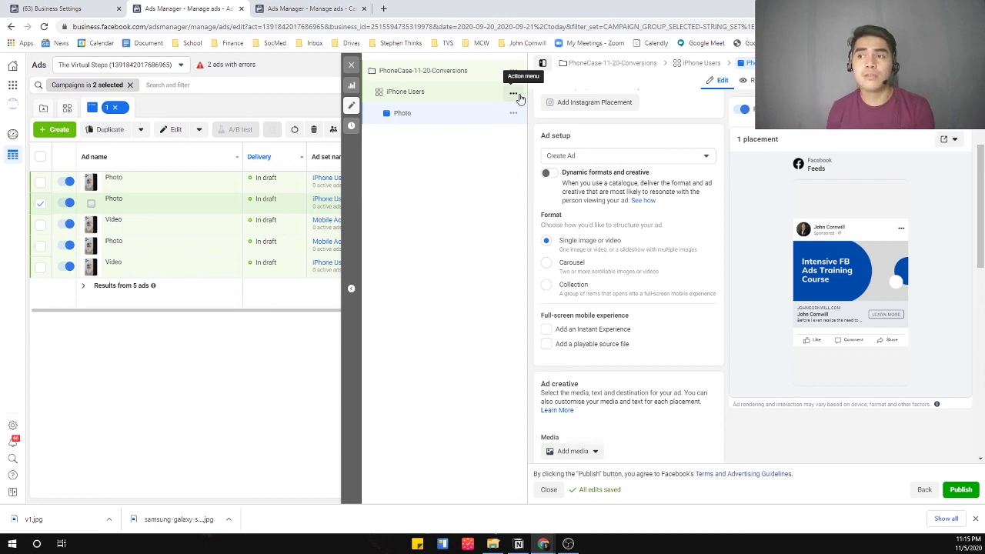
click(352, 65)
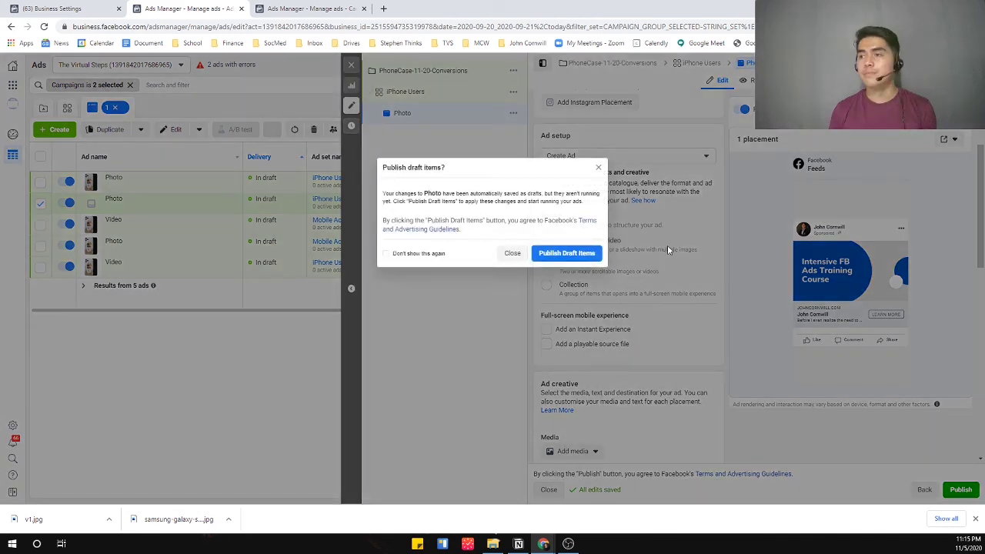
click(512, 254)
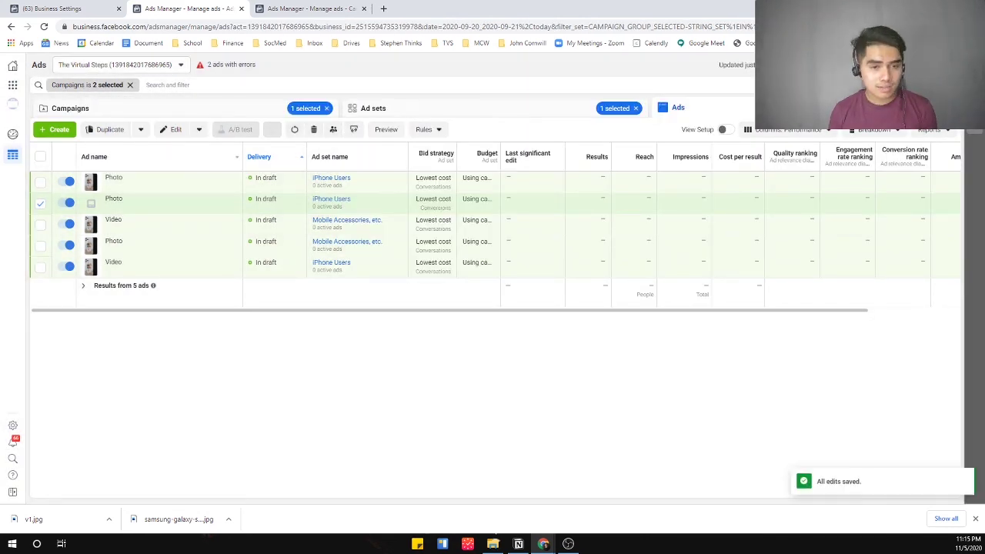